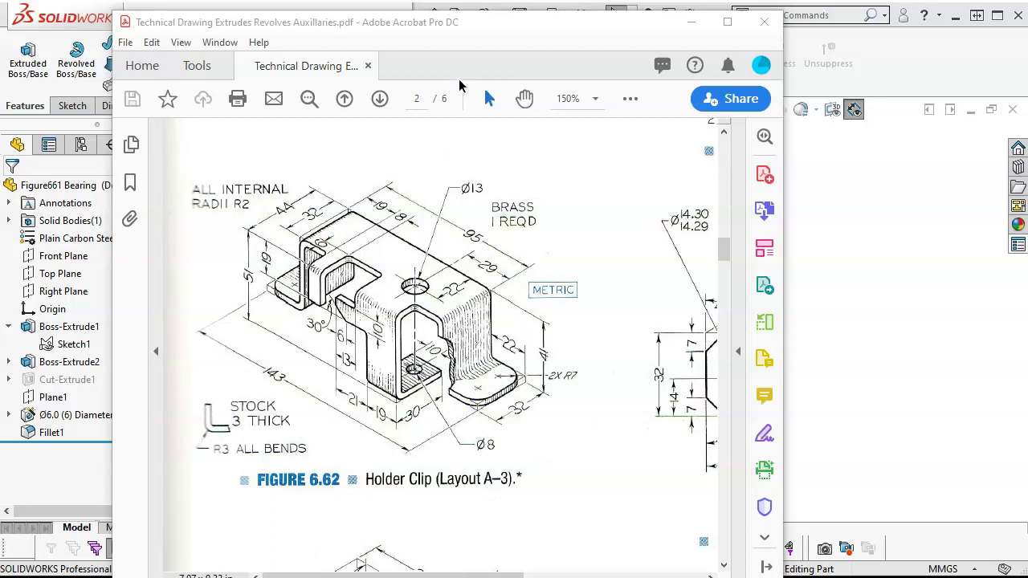
# Step: Move the reference drawing out of the way and create a new part from the Part mm template
pyautogui.moveTo(459, 24); pyautogui.dragTo(1027, 128)
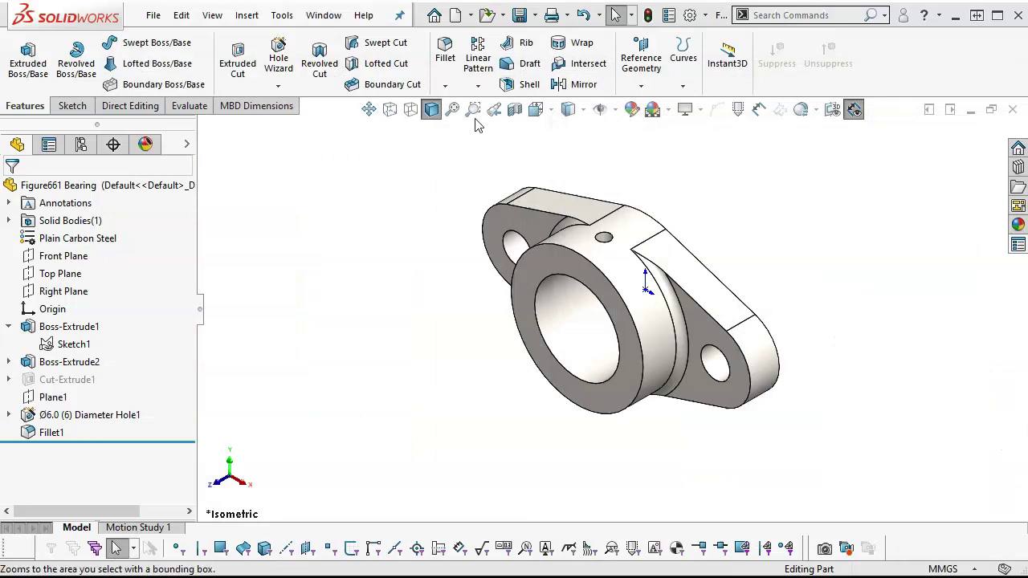
pyautogui.click(152, 14)
pyautogui.click(171, 42)
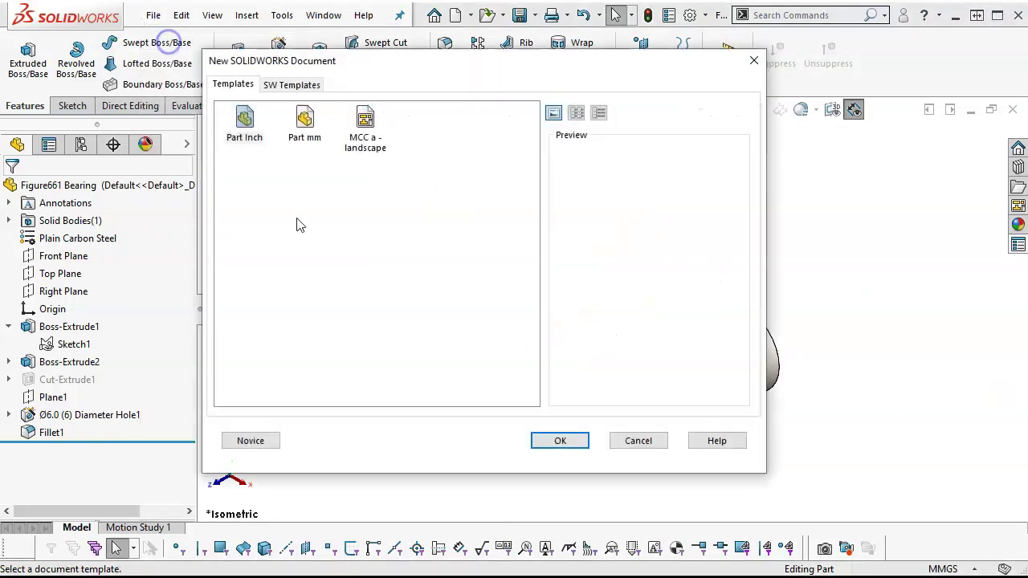
pyautogui.click(306, 124)
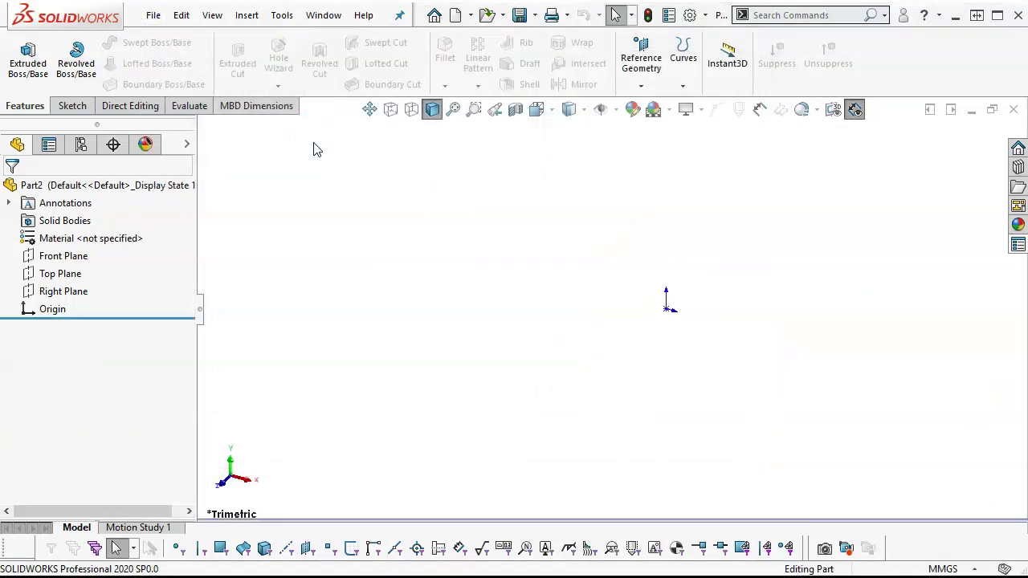
# Step: On the Front Plane, sketch an open five-line hat profile from the origin, with bottom flanges about 34 mm and vertical legs about 42 mm
pyautogui.click(64, 255)
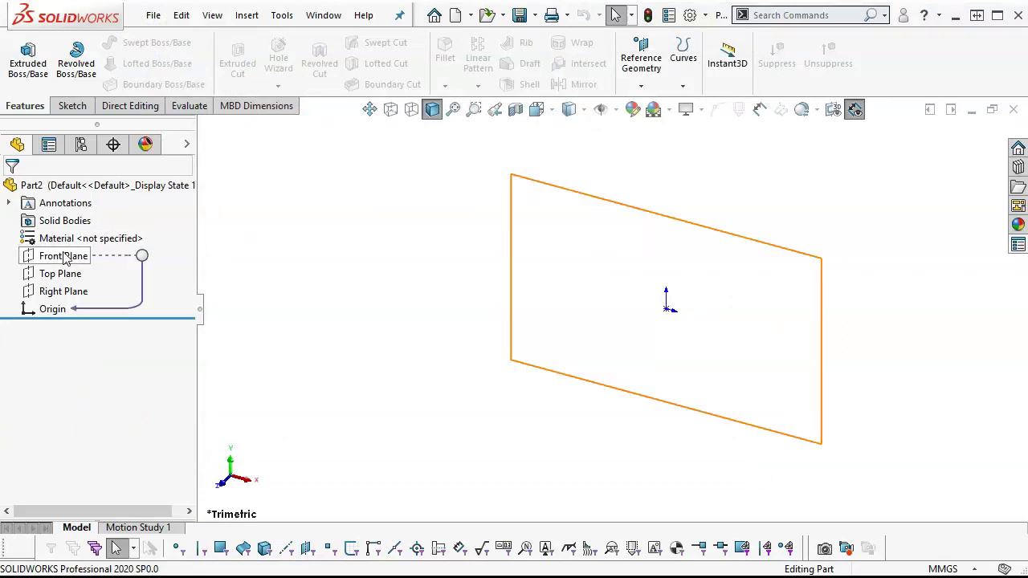
pyautogui.click(75, 229)
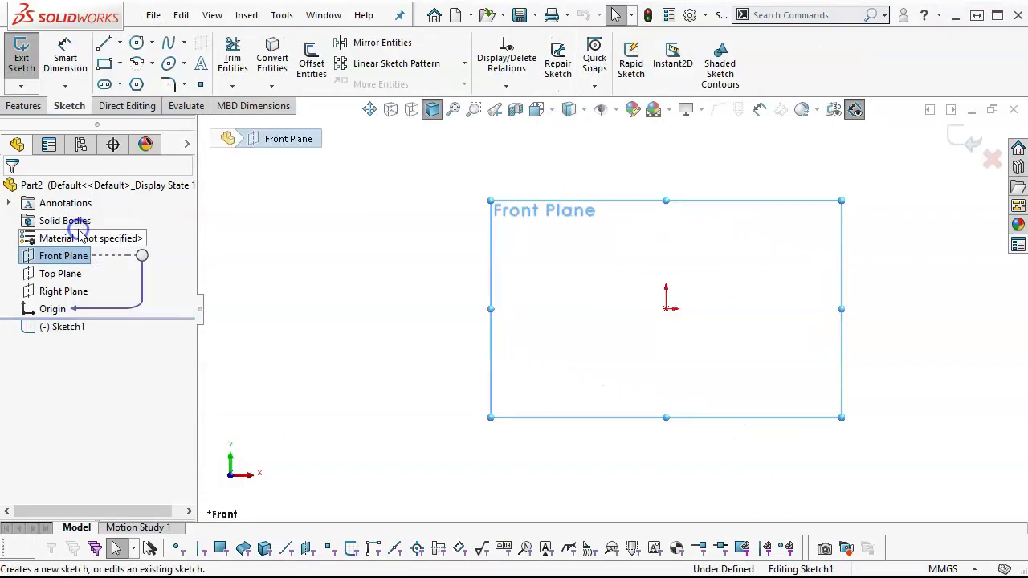
pyautogui.click(104, 43)
pyautogui.click(667, 309)
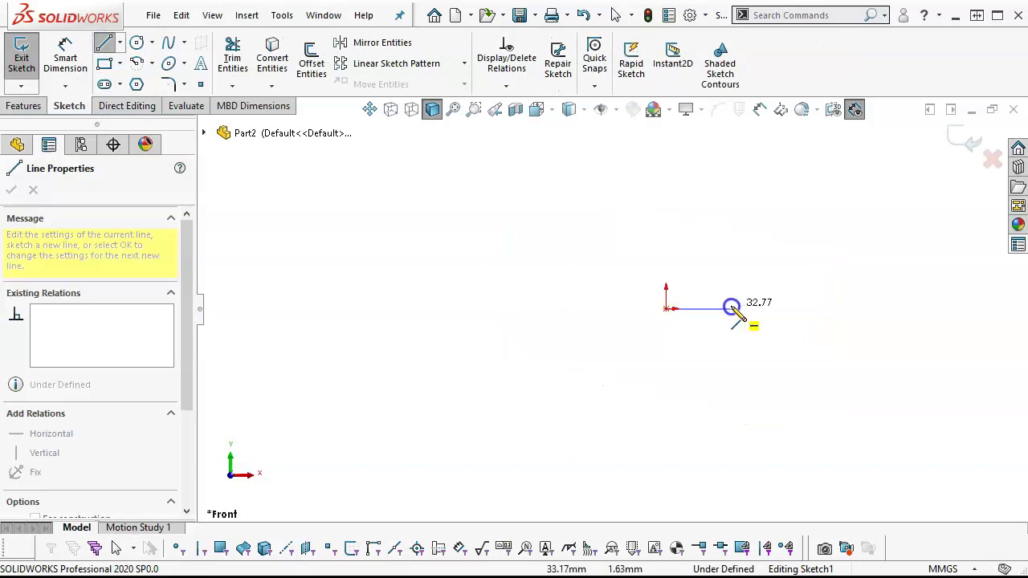
pyautogui.click(733, 308)
pyautogui.click(733, 225)
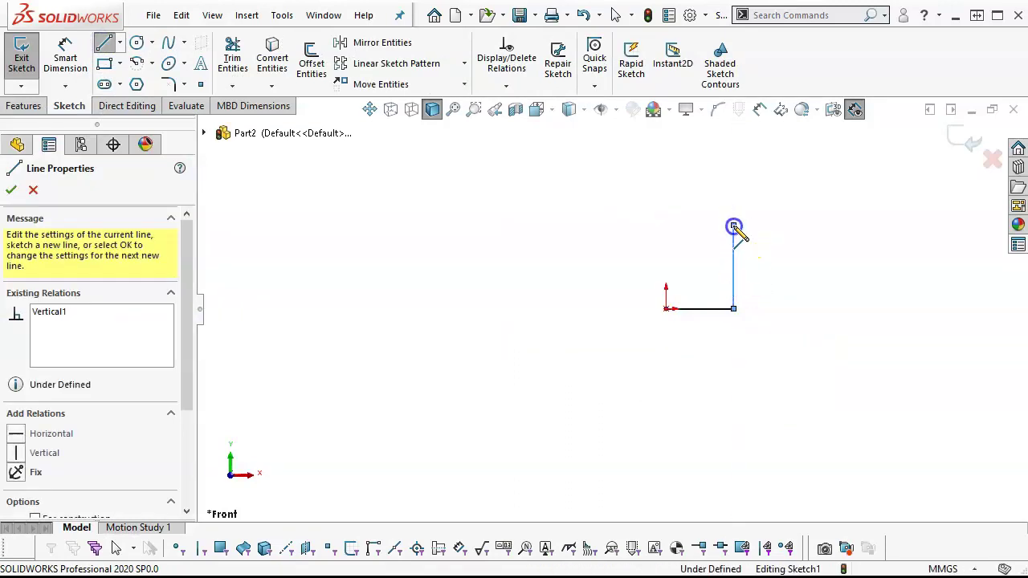
pyautogui.click(911, 225)
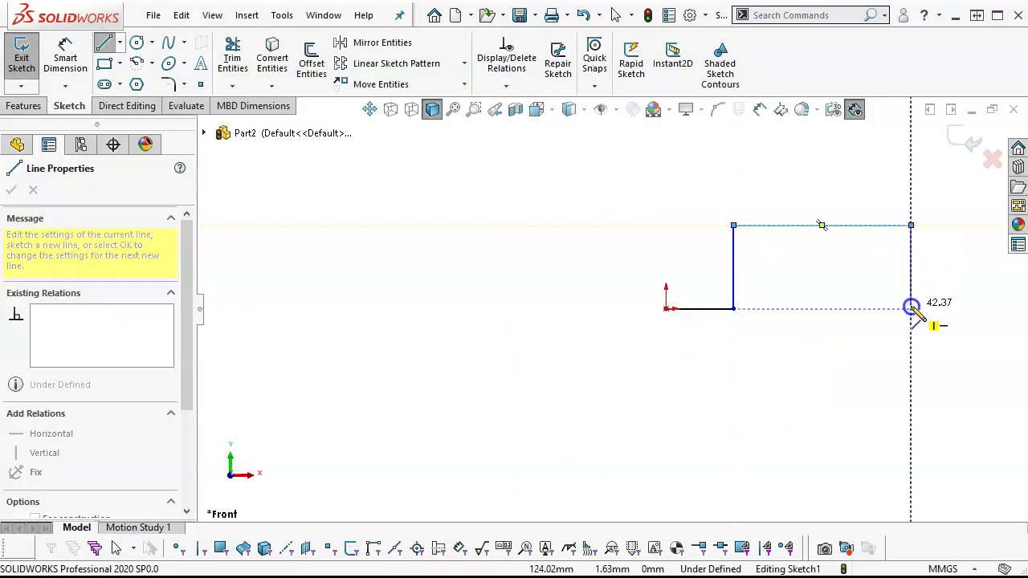
pyautogui.click(911, 308)
pyautogui.doubleClick(980, 310)
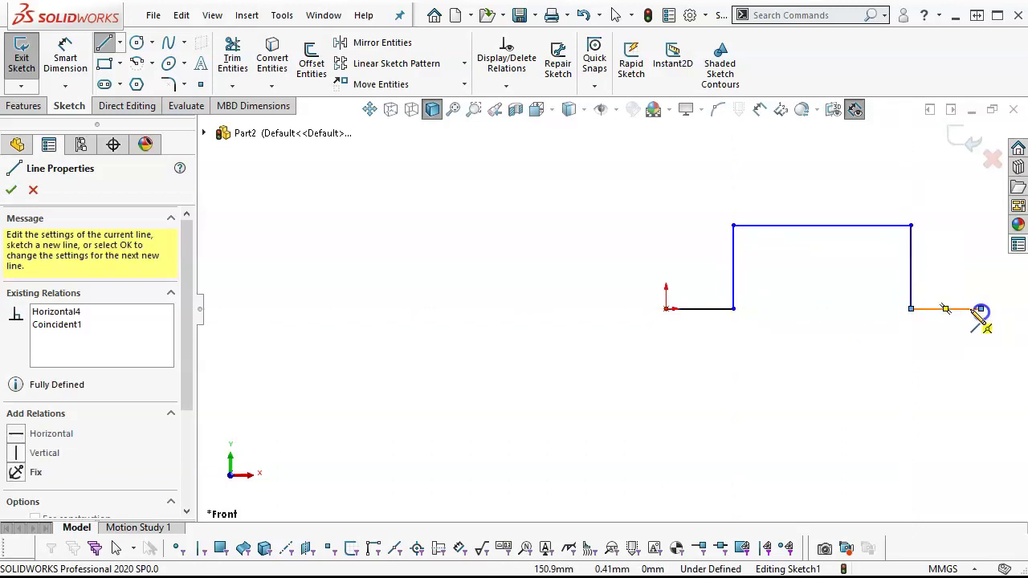
pyautogui.press('f')
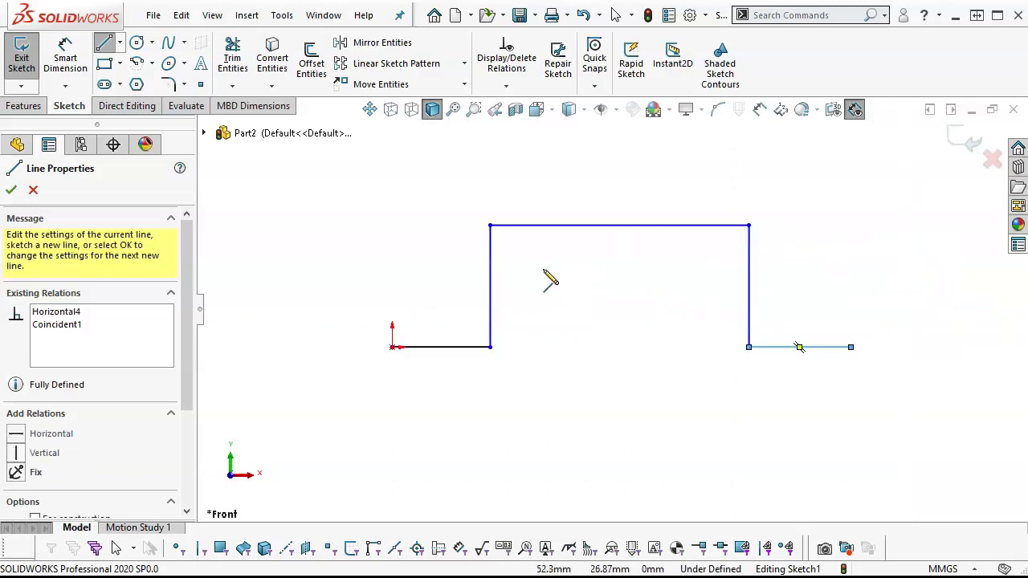
pyautogui.rightClick(548, 275)
pyautogui.click(588, 280)
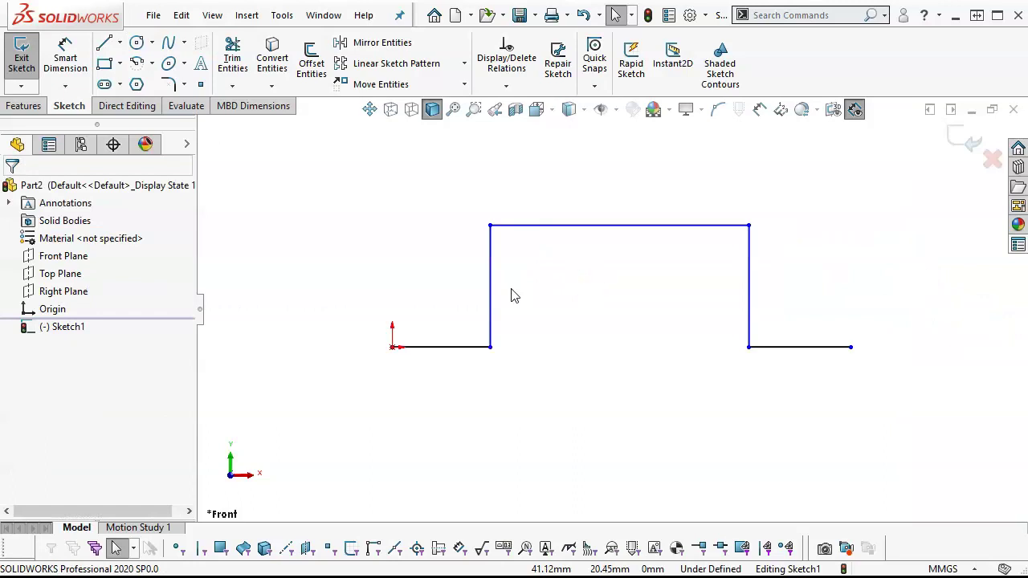
# Step: Dimension the left bottom flange of the profile to 22 mm
pyautogui.click(53, 47)
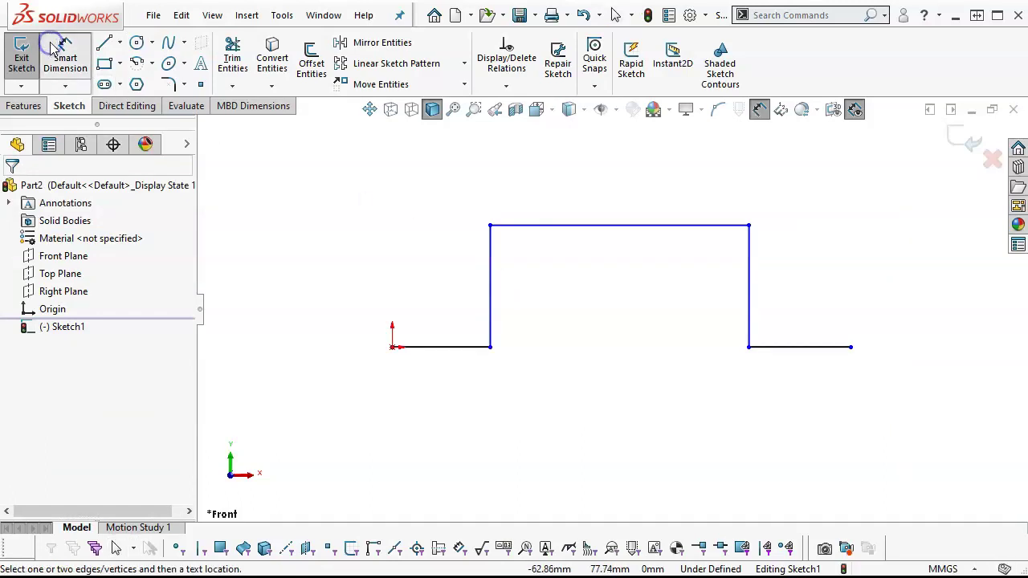
pyautogui.click(441, 347)
pyautogui.click(428, 272)
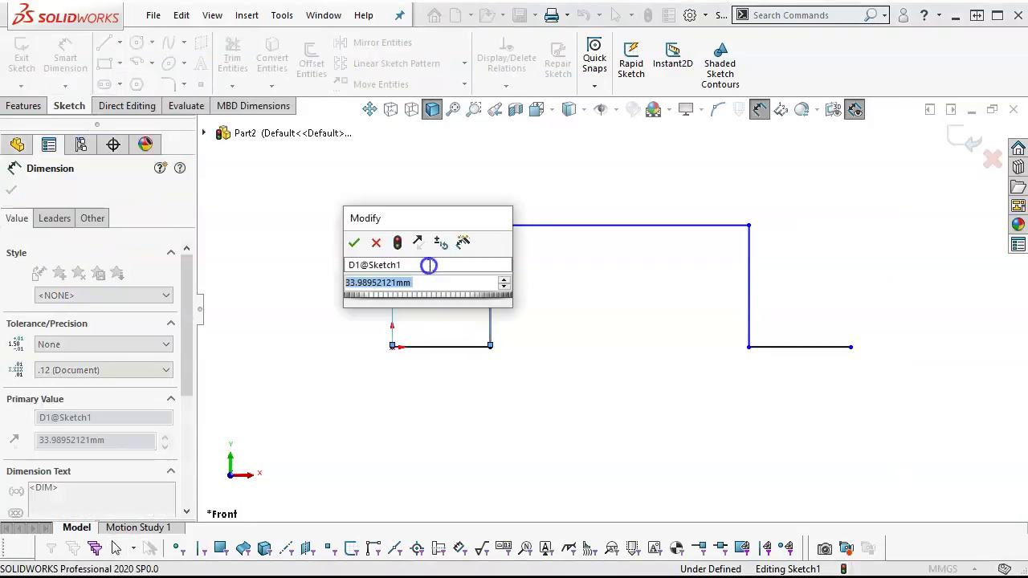
pyautogui.write('22')
pyautogui.press('Return')
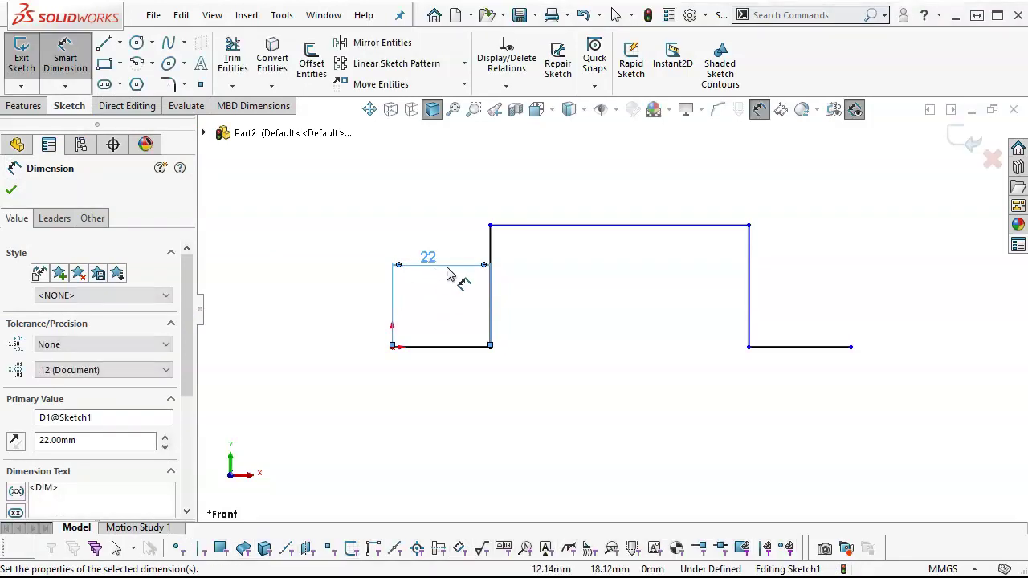
# Step: Dimension the upper horizontal line of the profile to 95 mm
pyautogui.click(608, 225)
pyautogui.click(595, 199)
pyautogui.write('95')
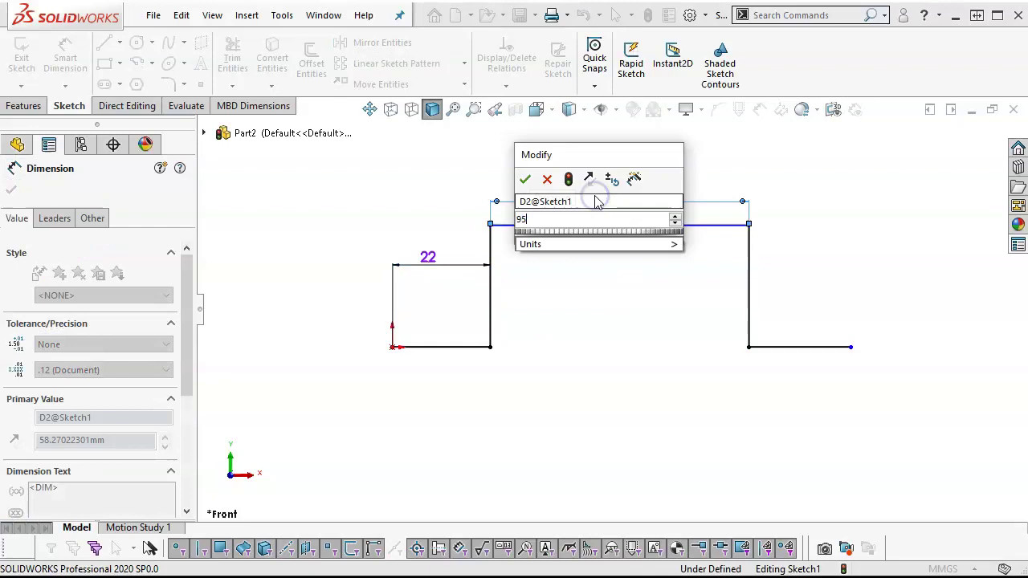
pyautogui.press('Return')
# Step: Pull the right flange's free end outward to about 16 mm and make the two bottom flanges equal in length
pyautogui.rightClick(823, 378)
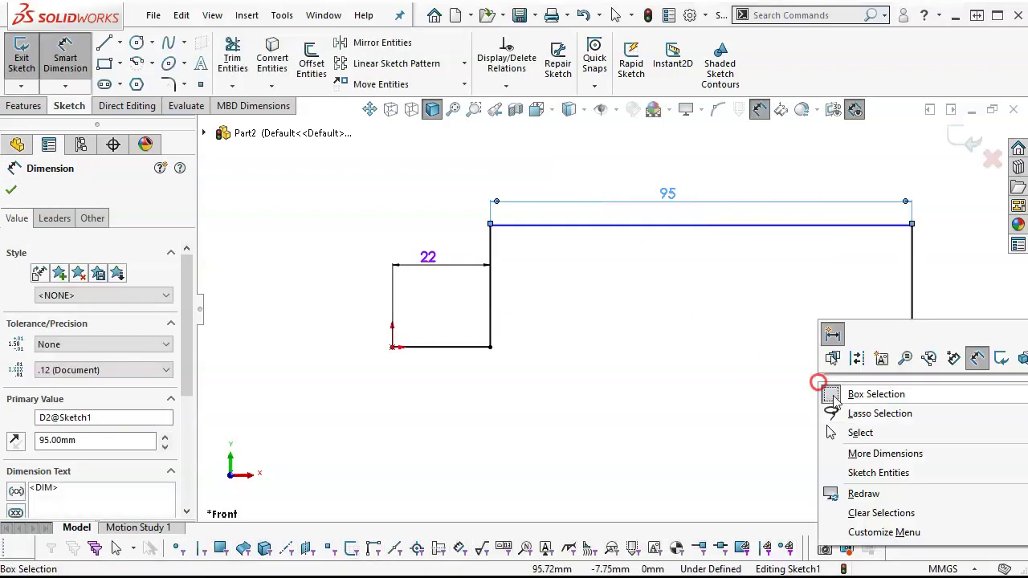
pyautogui.click(858, 431)
pyautogui.moveTo(852, 349); pyautogui.dragTo(983, 349)
pyautogui.click(937, 348)
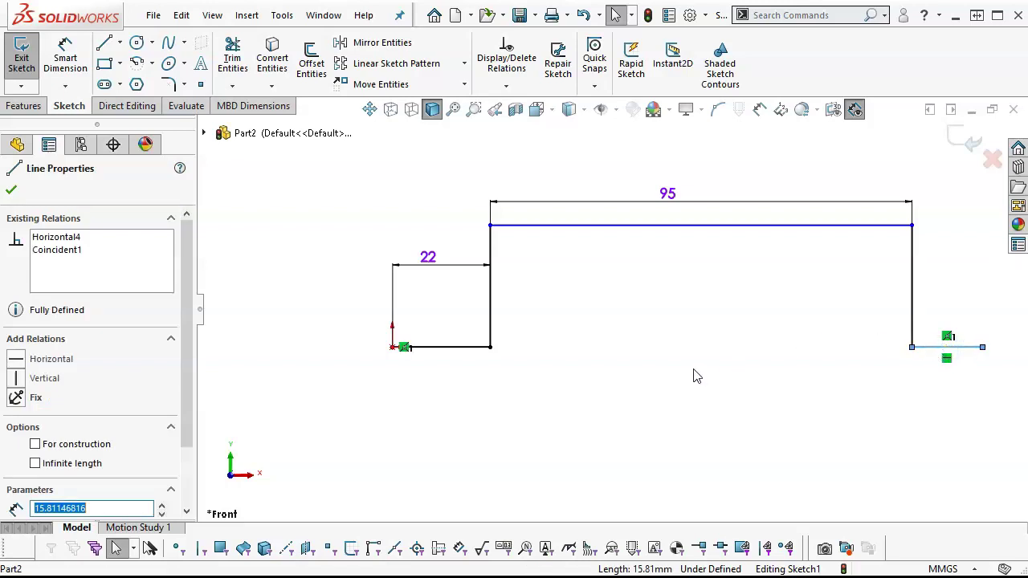
pyautogui.keyDown('ctrl'); pyautogui.click(462, 348); pyautogui.keyUp('ctrl')
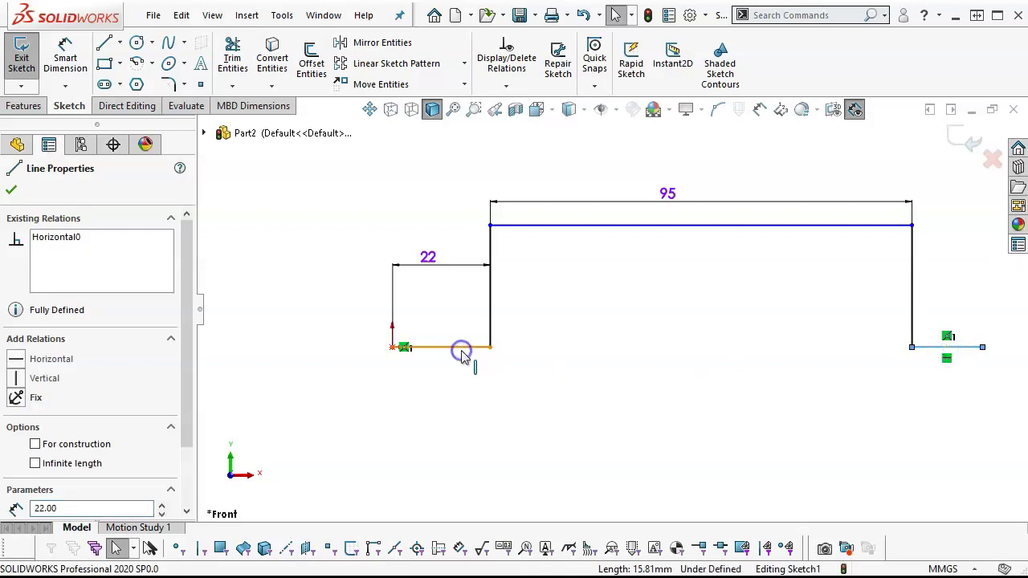
pyautogui.click(627, 279)
pyautogui.click(650, 410)
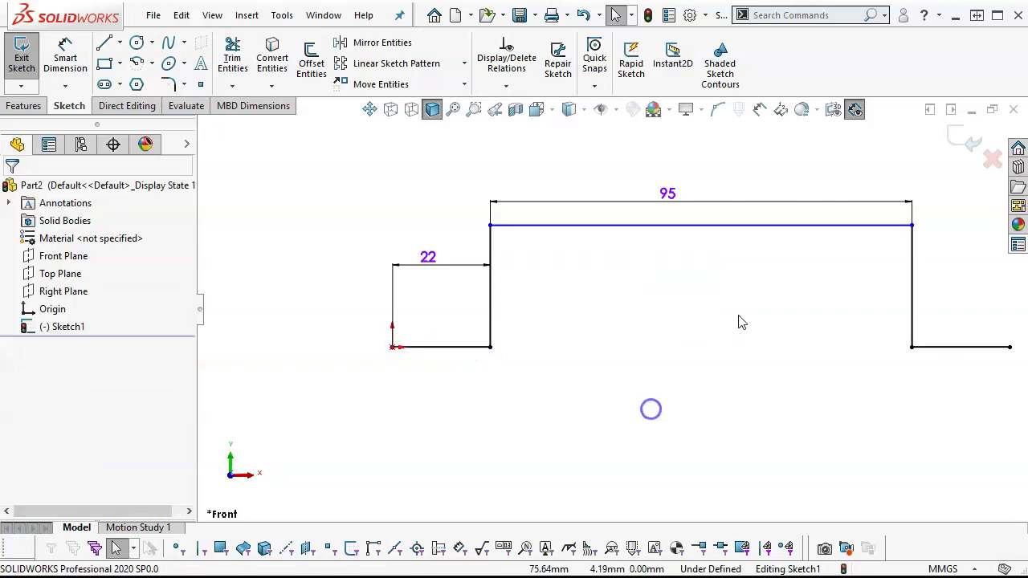
# Step: Add an overall width dimension between the outer ends of the two flanges as a driven dimension
pyautogui.scroll(-1, 726, 316)
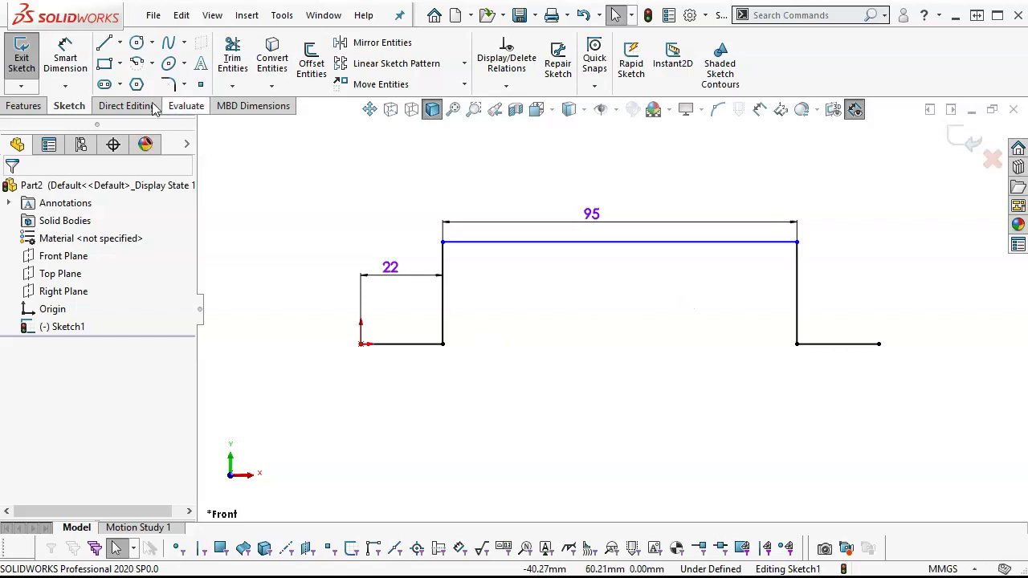
pyautogui.click(66, 57)
pyautogui.click(360, 344)
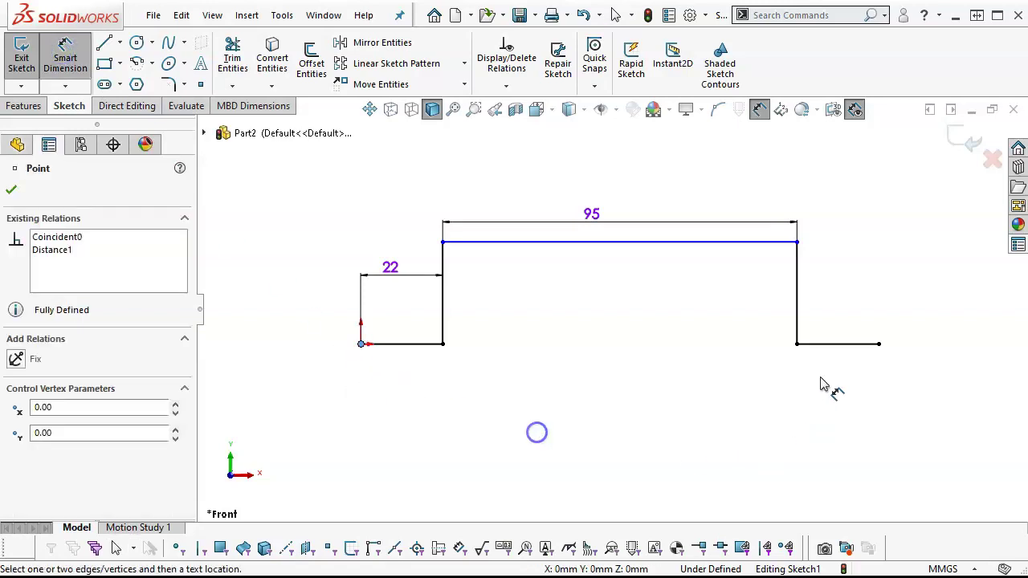
pyautogui.click(878, 345)
pyautogui.click(671, 434)
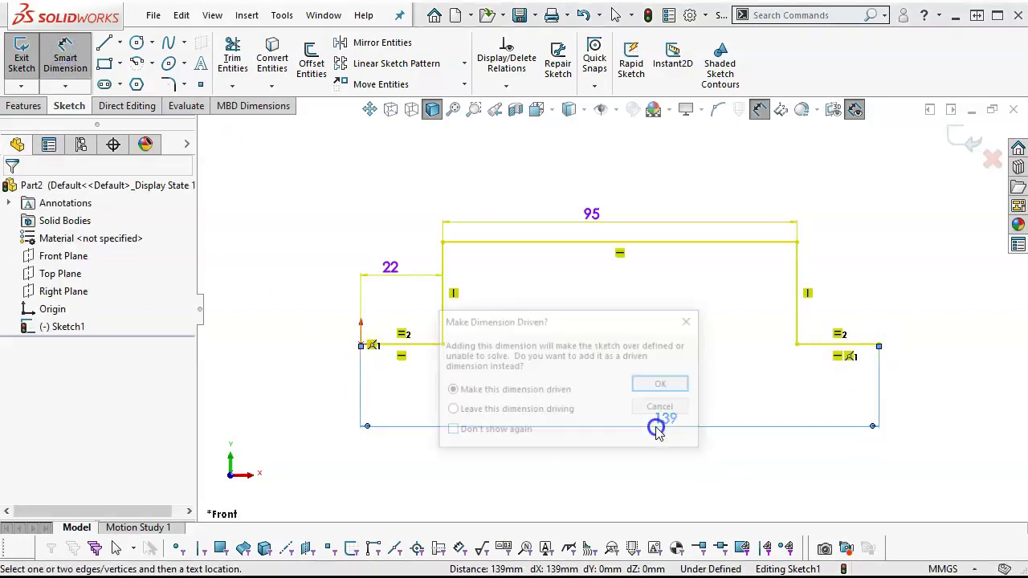
pyautogui.click(665, 386)
pyautogui.rightClick(835, 386)
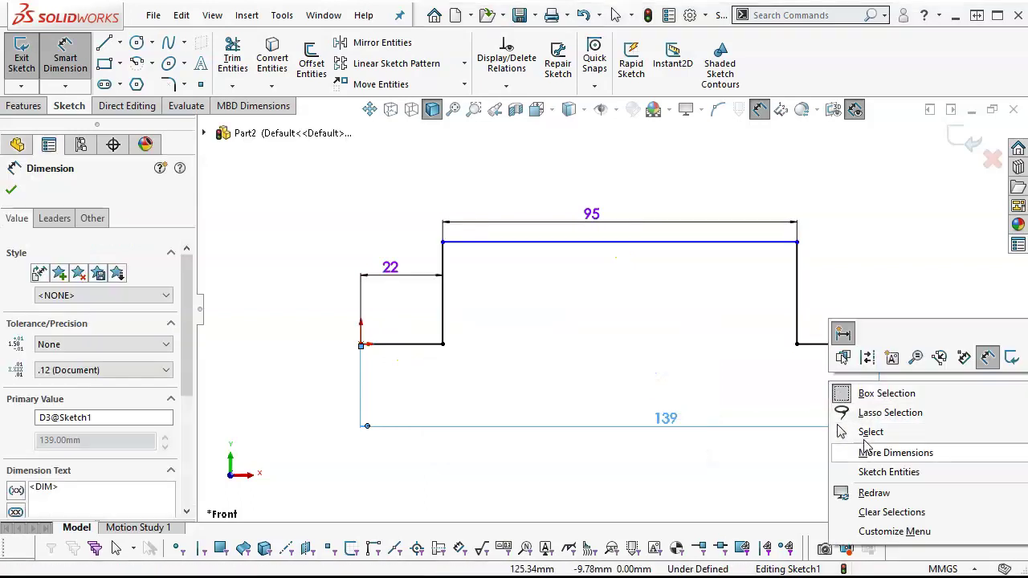
pyautogui.click(867, 432)
# Step: Delete the equal relation between the two flanges and the 22 mm dimension on the left flange
pyautogui.click(837, 343)
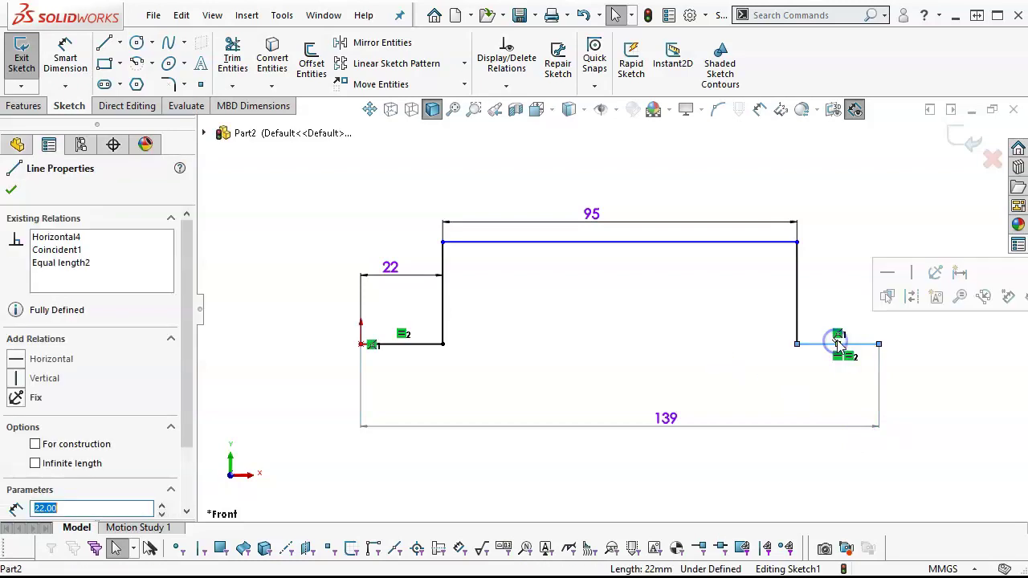
pyautogui.press('Escape')
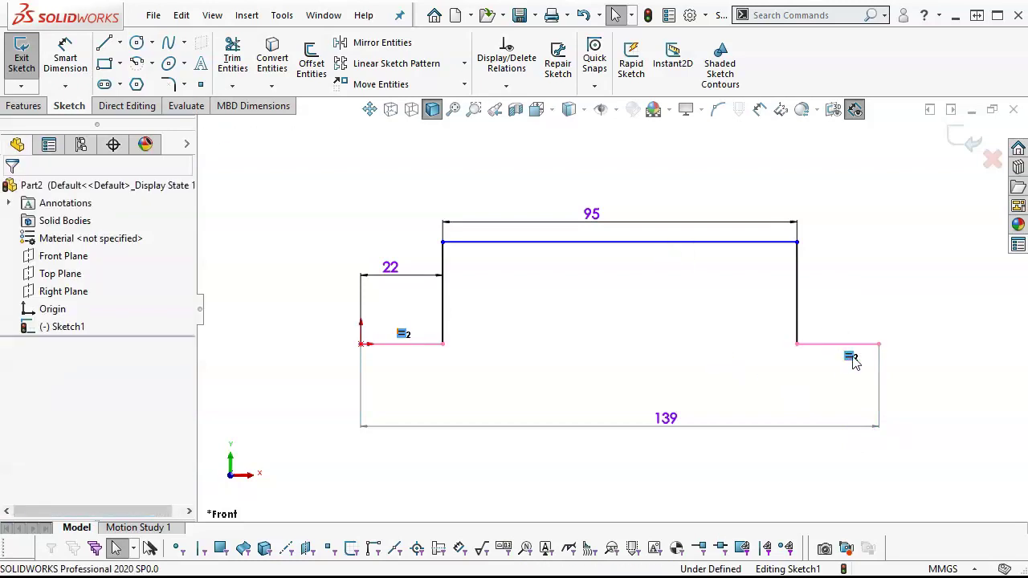
pyautogui.click(387, 268)
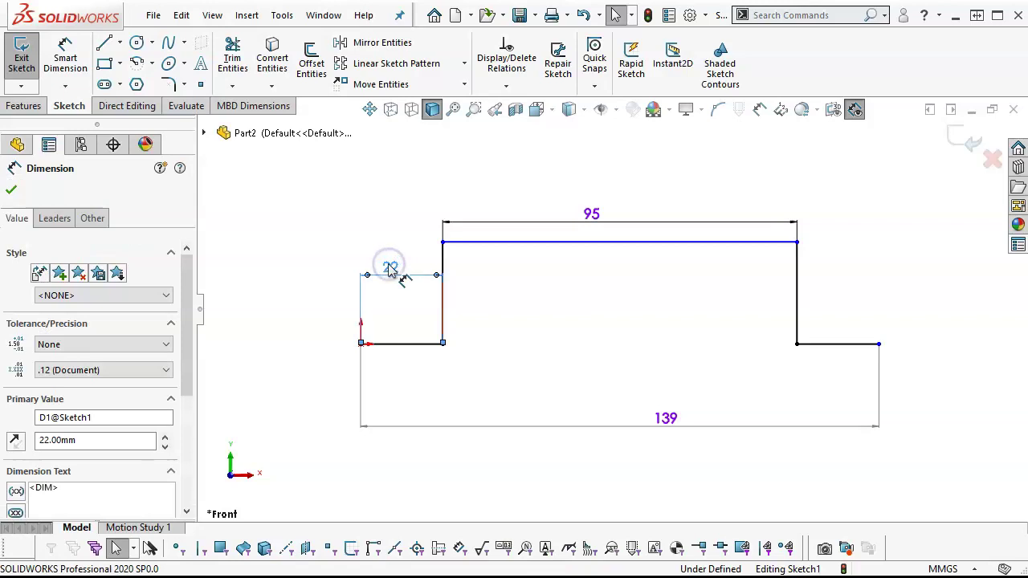
pyautogui.press('Delete')
# Step: Dimension the right bottom flange's length to 22 mm
pyautogui.press('d')
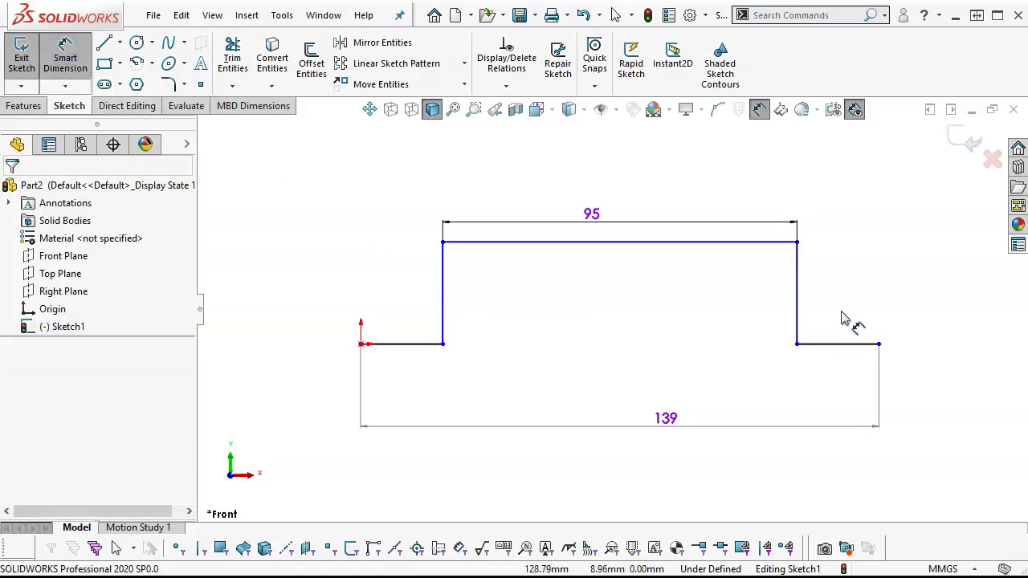
pyautogui.click(833, 345)
pyautogui.click(840, 315)
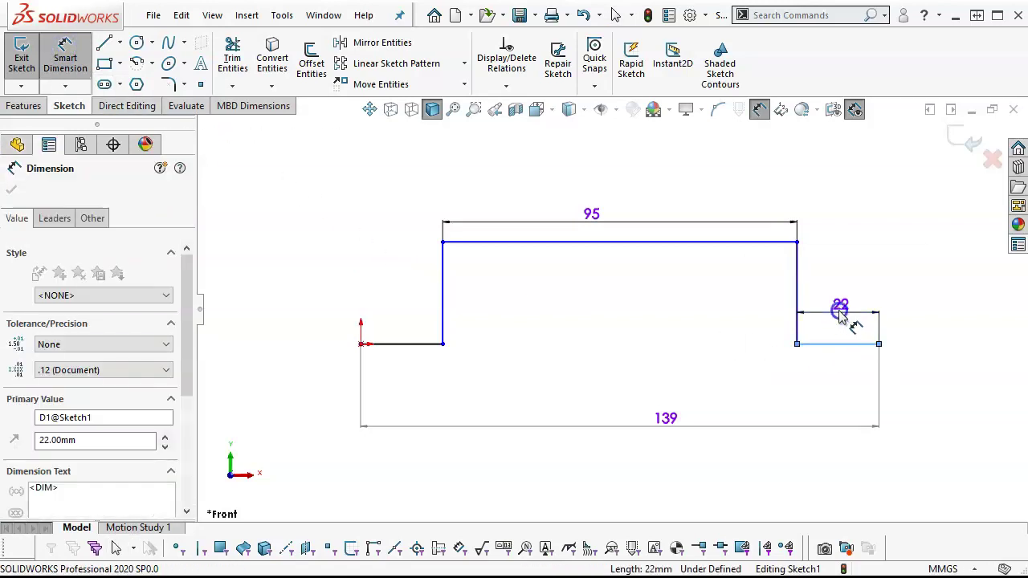
pyautogui.press('Return')
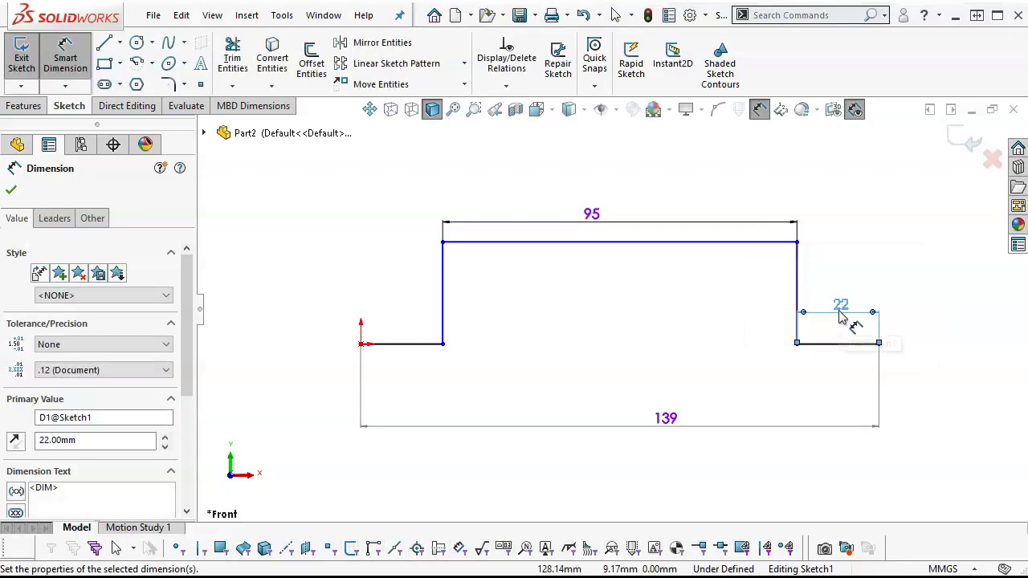
pyautogui.rightClick(697, 378)
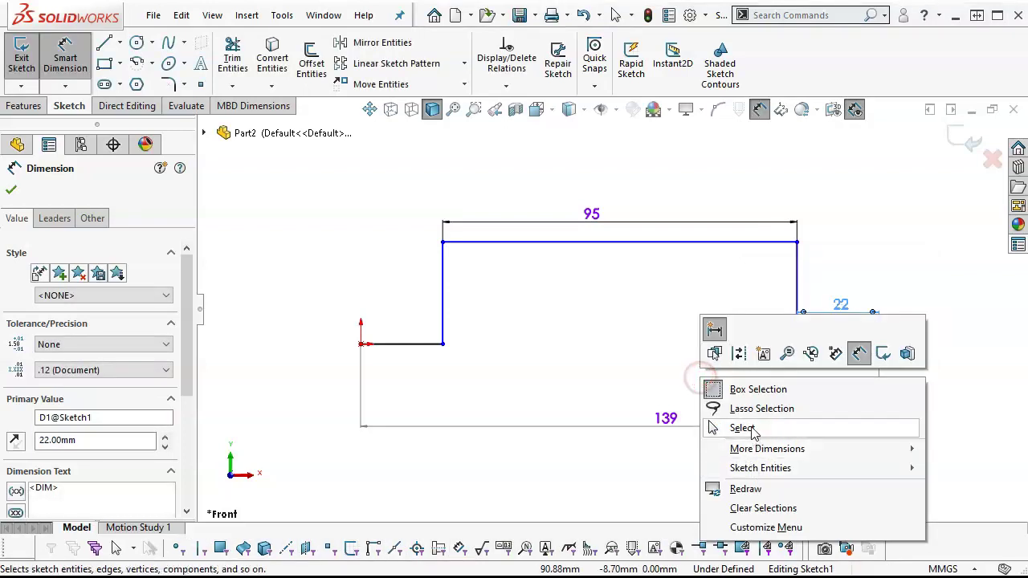
pyautogui.click(742, 428)
# Step: Change the overall width dimension from driven to driving by turning off its Driven option
pyautogui.click(665, 419)
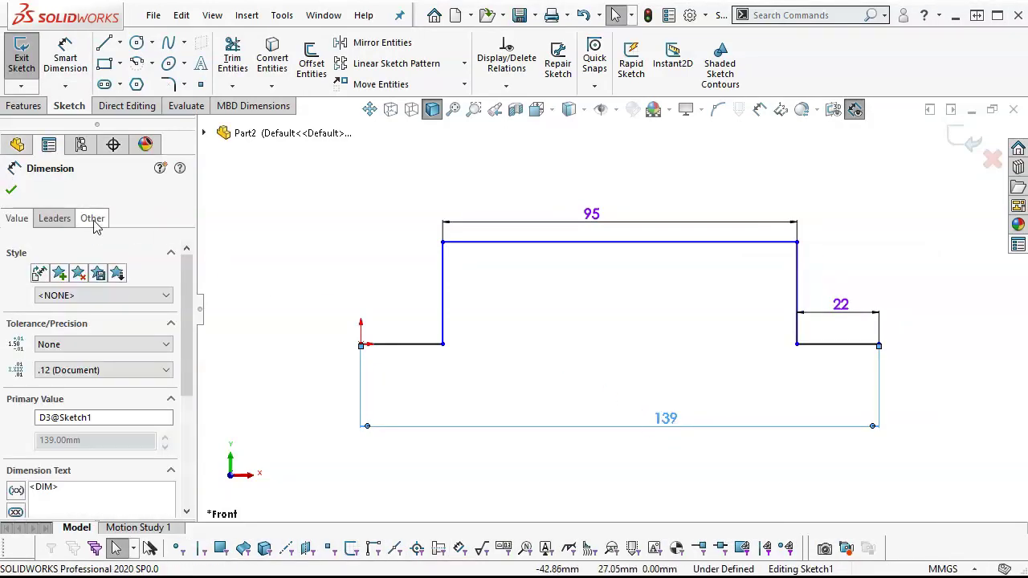
pyautogui.click(92, 220)
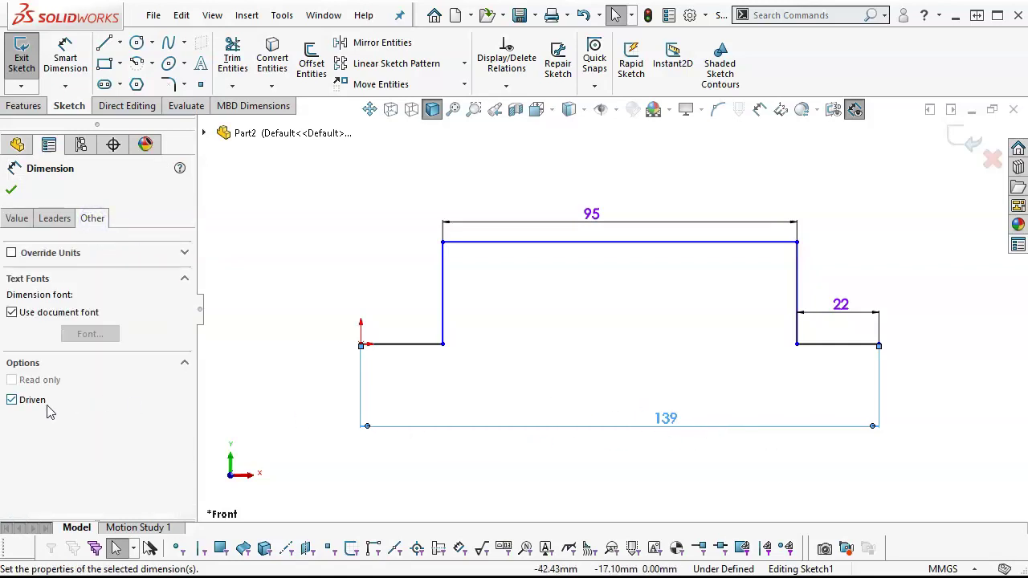
pyautogui.click(13, 400)
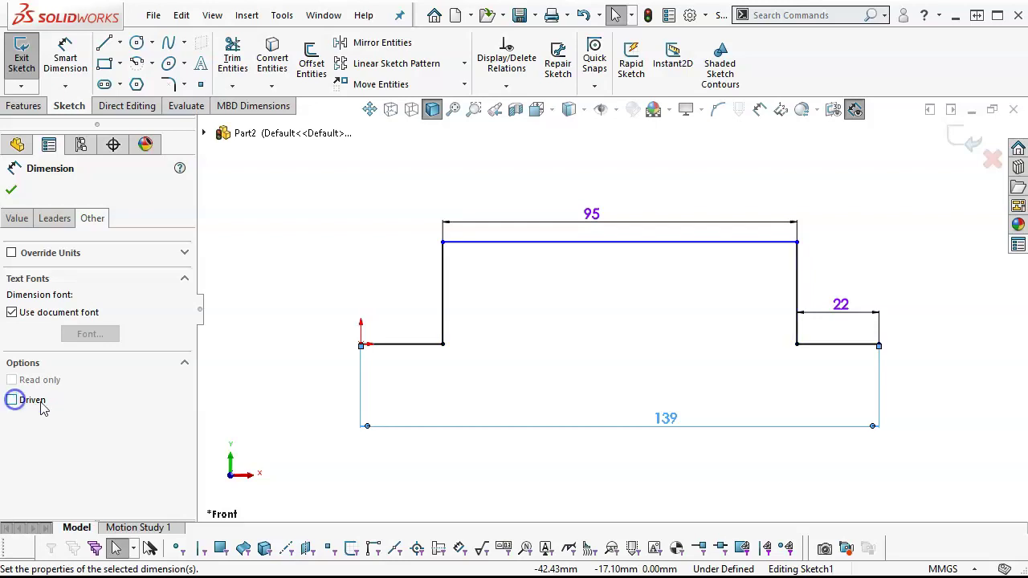
pyautogui.click(12, 190)
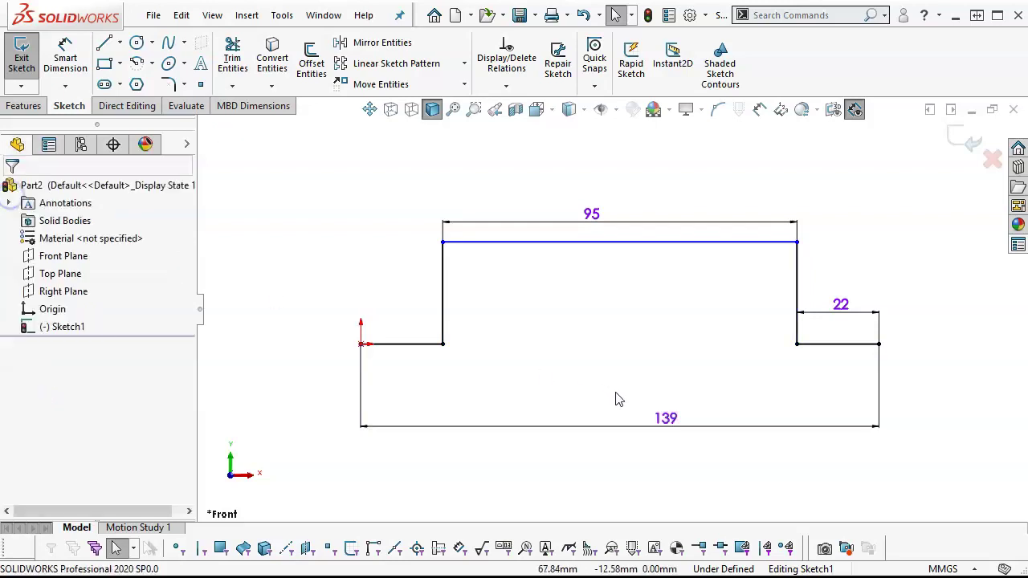
# Step: Set the overall width dimension between the outer flange ends to 143 mm
pyautogui.doubleClick(670, 419)
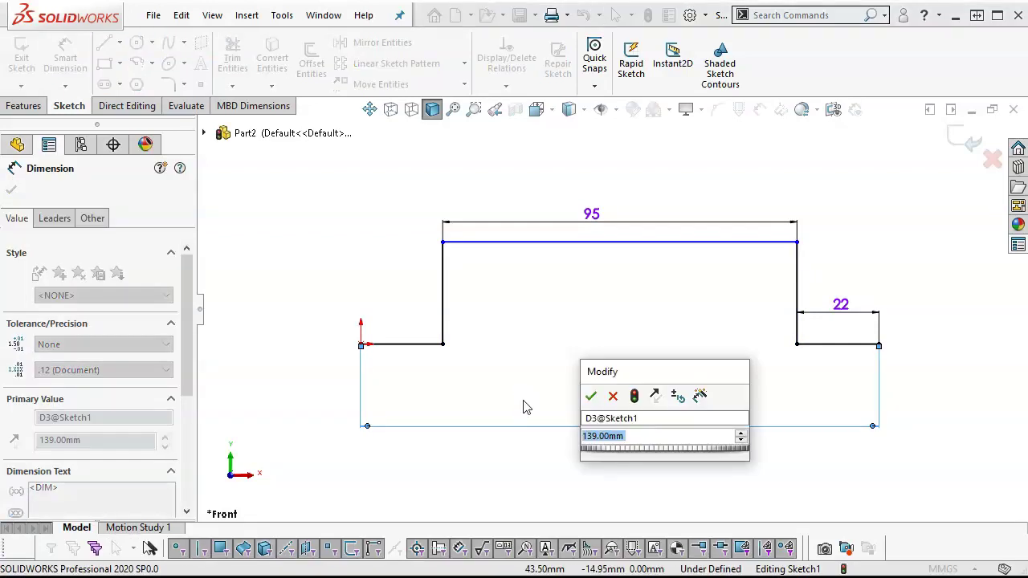
pyautogui.press('BackSpace')
pyautogui.write('139')
pyautogui.press('Return')
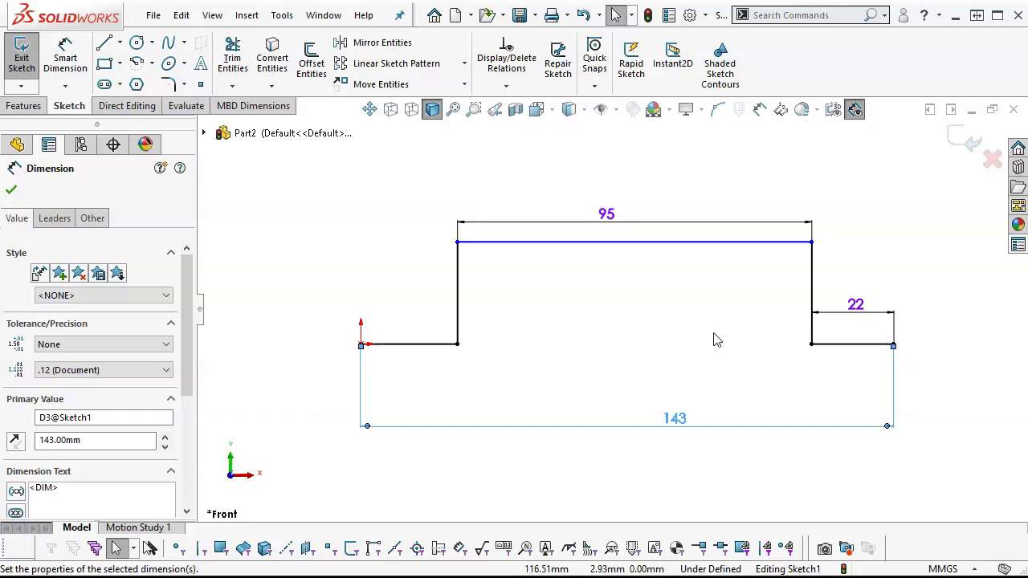
pyautogui.click(642, 328)
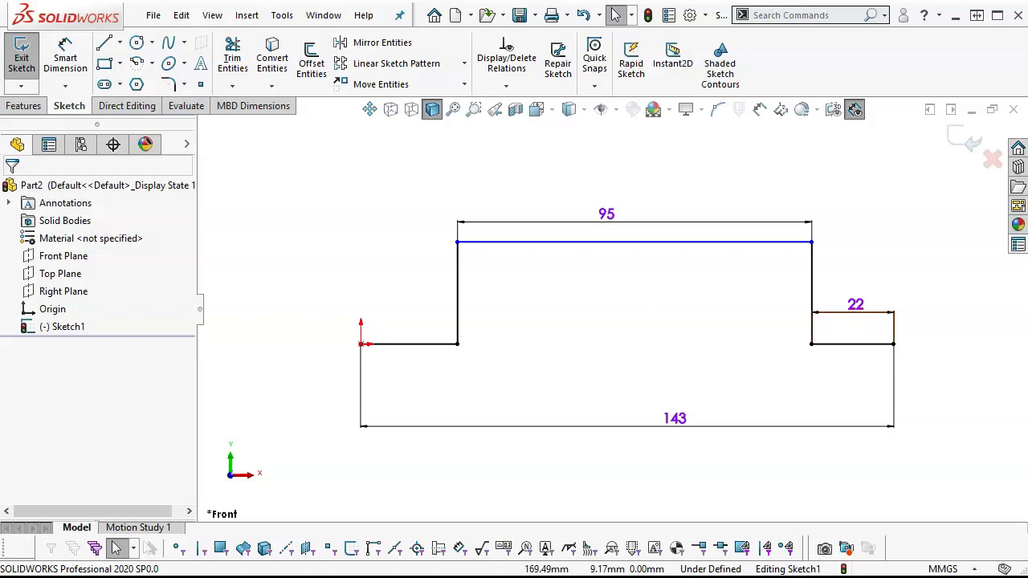
# Step: Consult the Figure 6.62 drawing in Adobe Acrobat and dimension the profile's right vertical line to 38 mm in SOLIDWORKS
pyautogui.hotkey('alt', 'Tab')
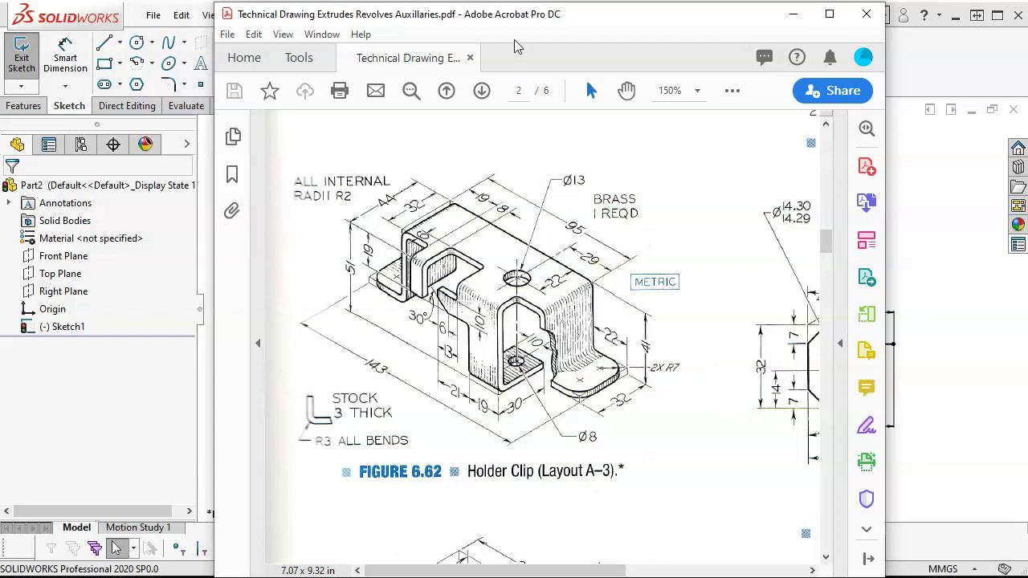
pyautogui.press('super+Down')
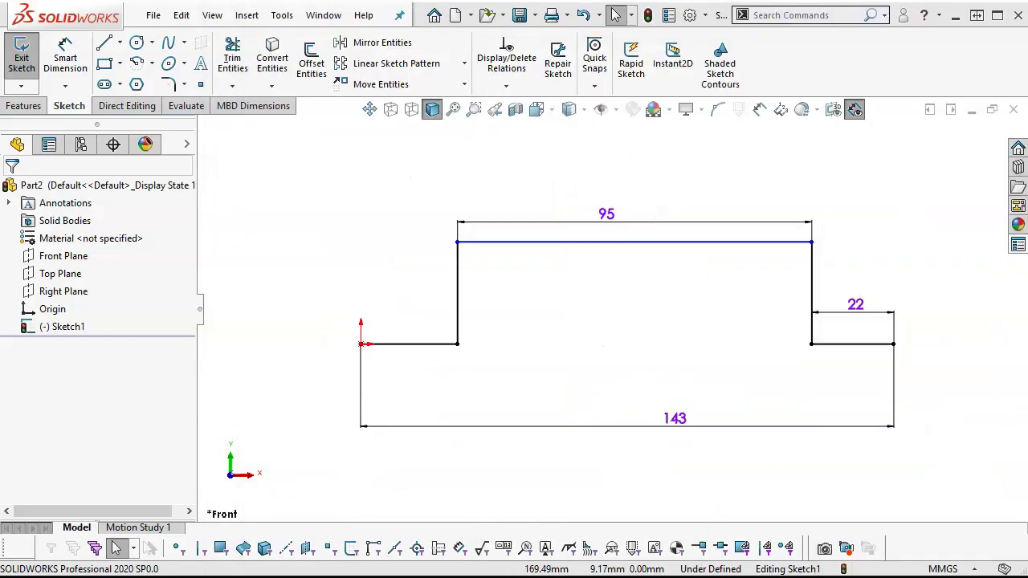
pyautogui.click(65, 58)
pyautogui.click(811, 281)
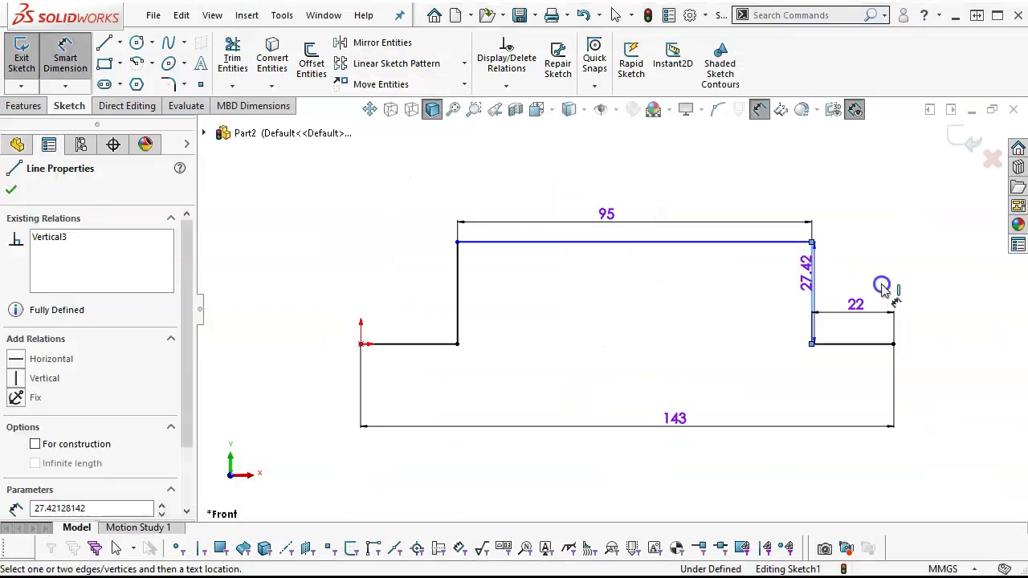
pyautogui.click(935, 288)
pyautogui.write('38')
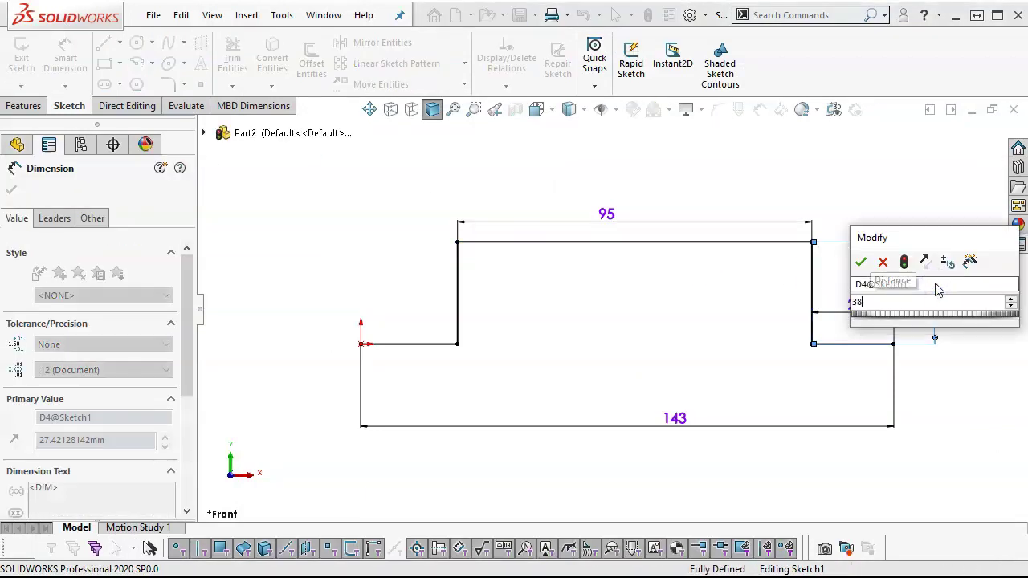
pyautogui.press('Return')
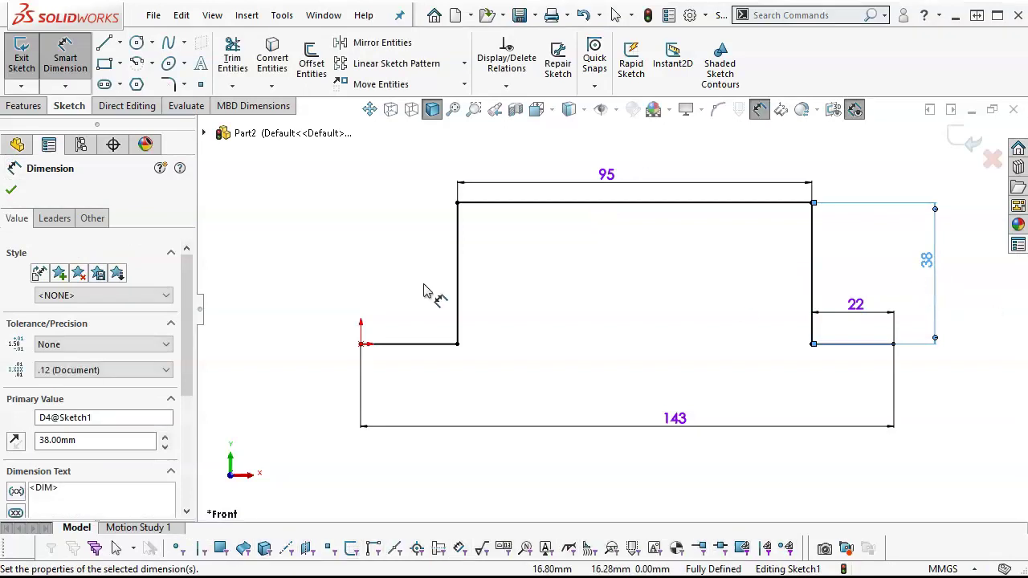
# Step: Add the Sheet Metal tool set to the CommandManager
pyautogui.click(25, 107)
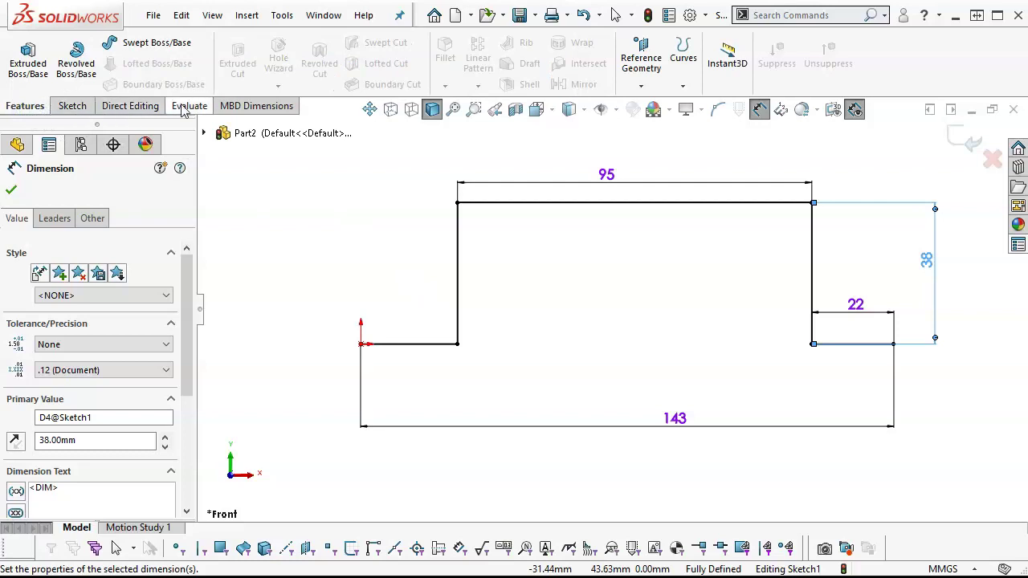
pyautogui.rightClick(122, 112)
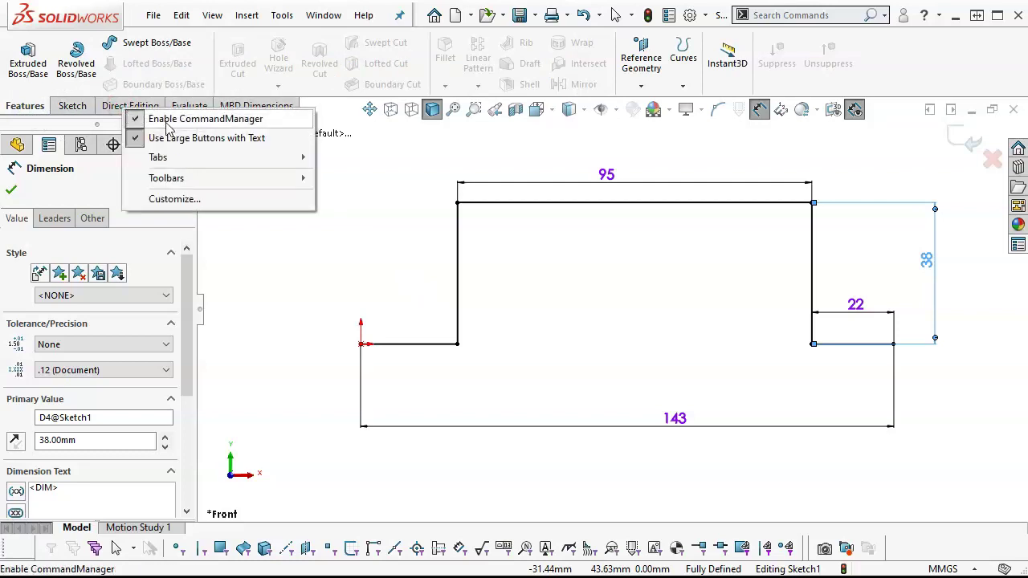
pyautogui.moveTo(169, 159)
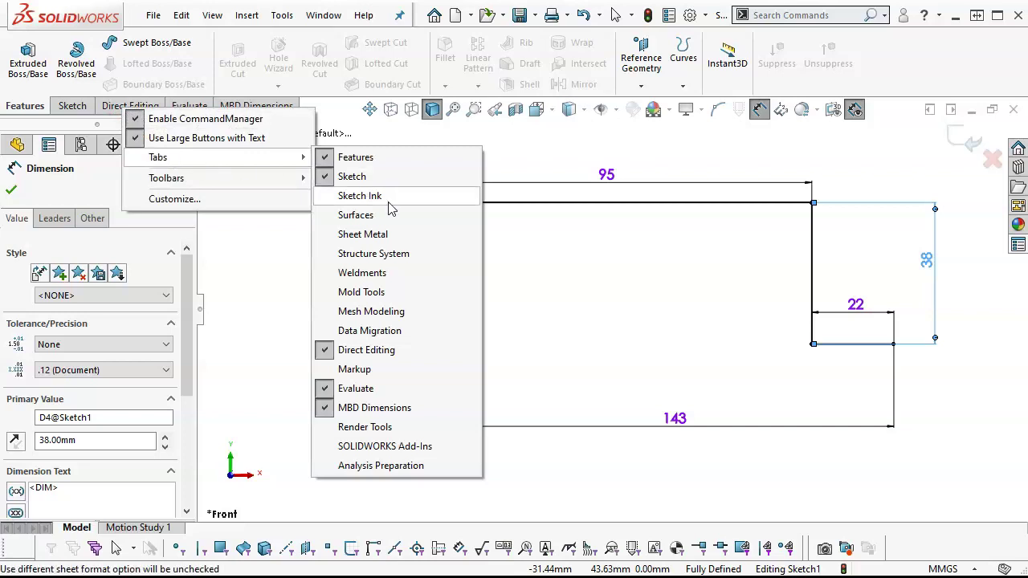
pyautogui.click(381, 234)
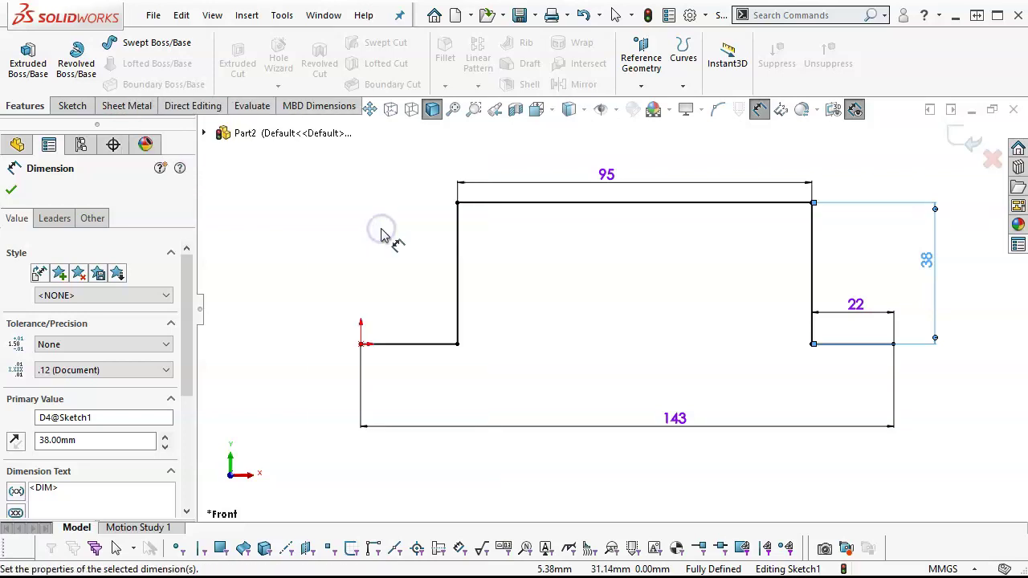
# Step: Start a sheet metal Base Flange from the hat-shaped profile with a blind depth of 32 mm
pyautogui.click(126, 106)
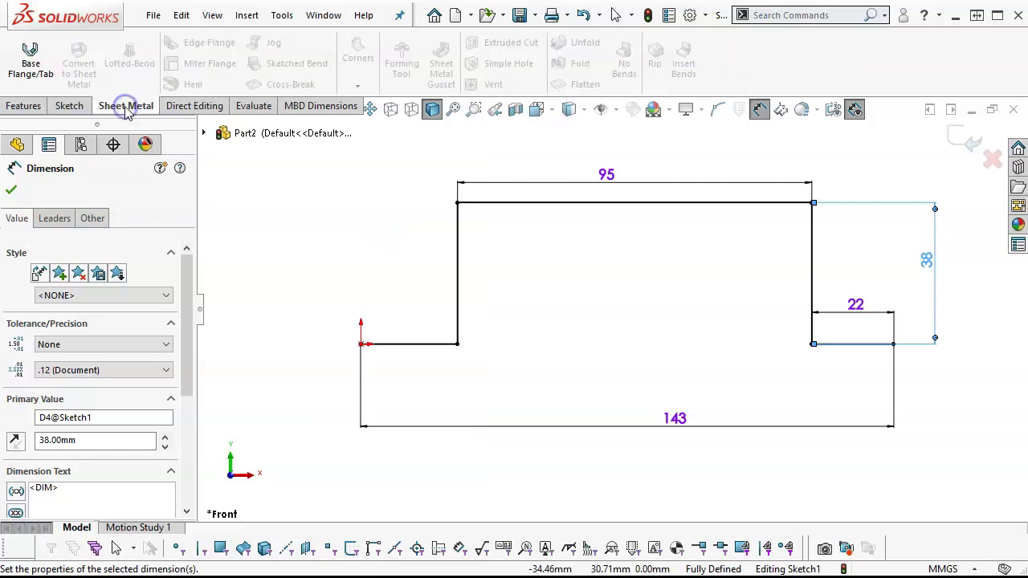
pyautogui.click(30, 64)
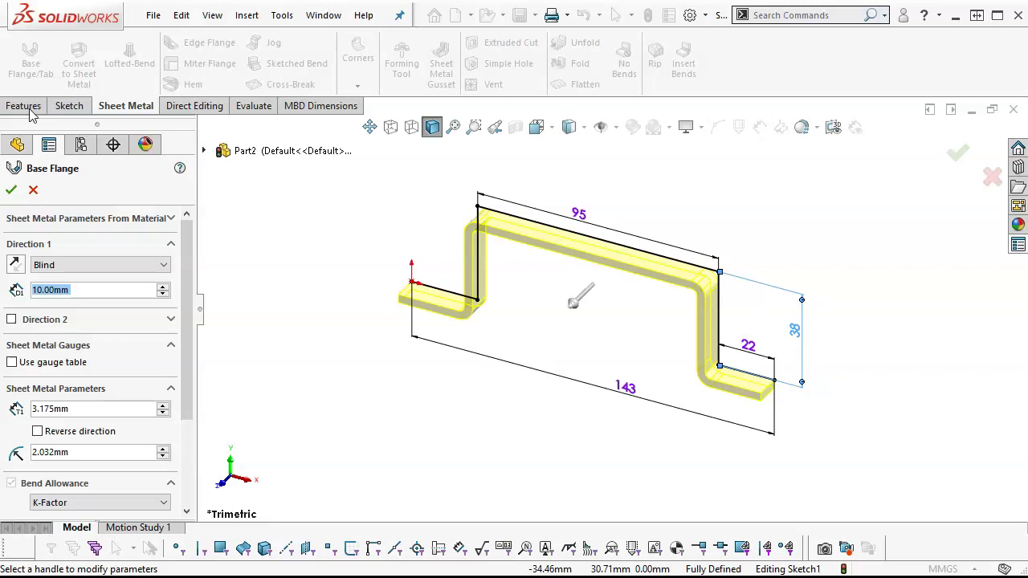
pyautogui.write('32')
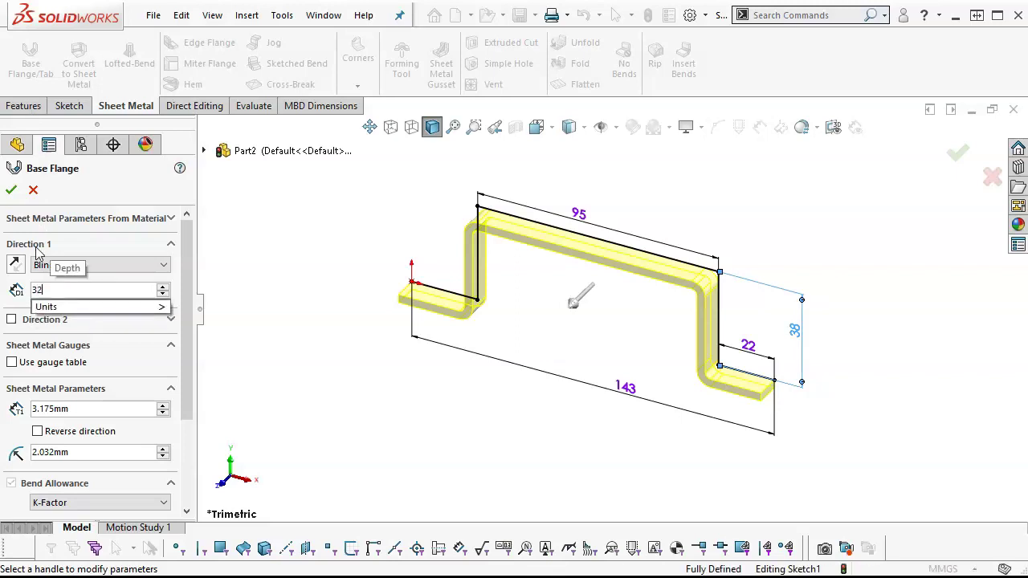
pyautogui.press('Return')
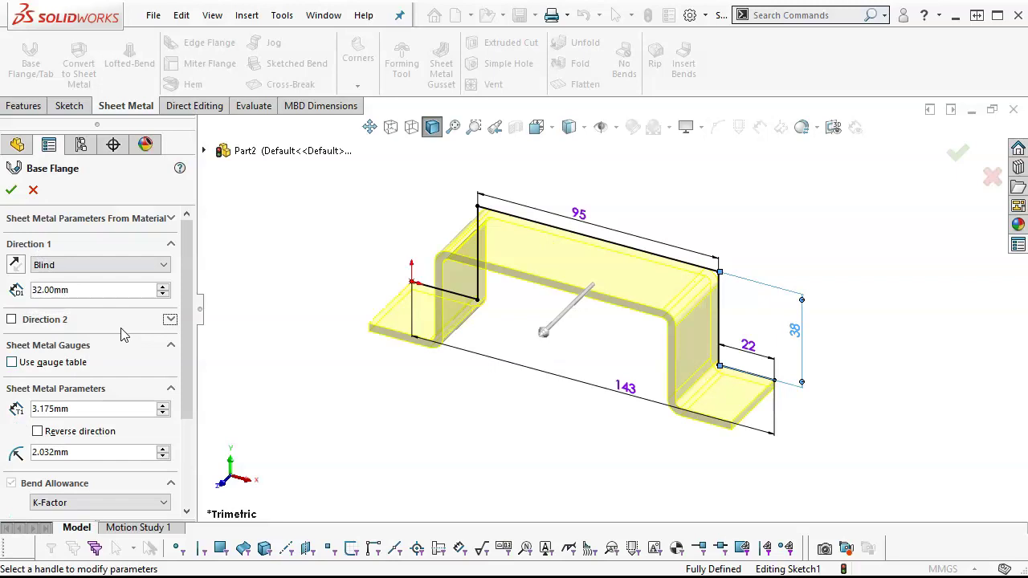
# Step: Set the base flange's sheet thickness to 3 mm and its bend radius to 3 mm
pyautogui.click(94, 407)
pyautogui.write('3.')
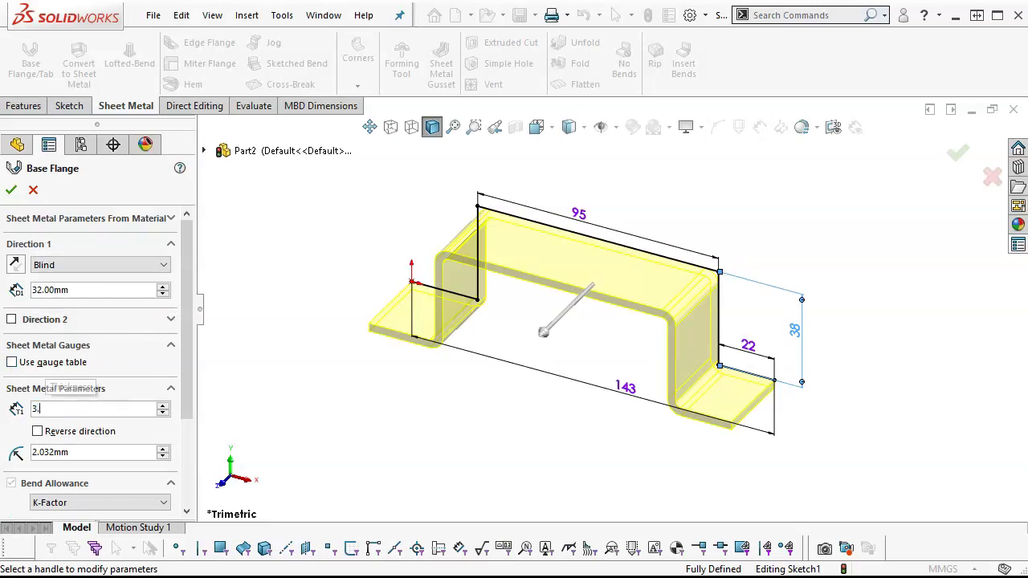
pyautogui.press('Tab')
pyautogui.press('Tab')
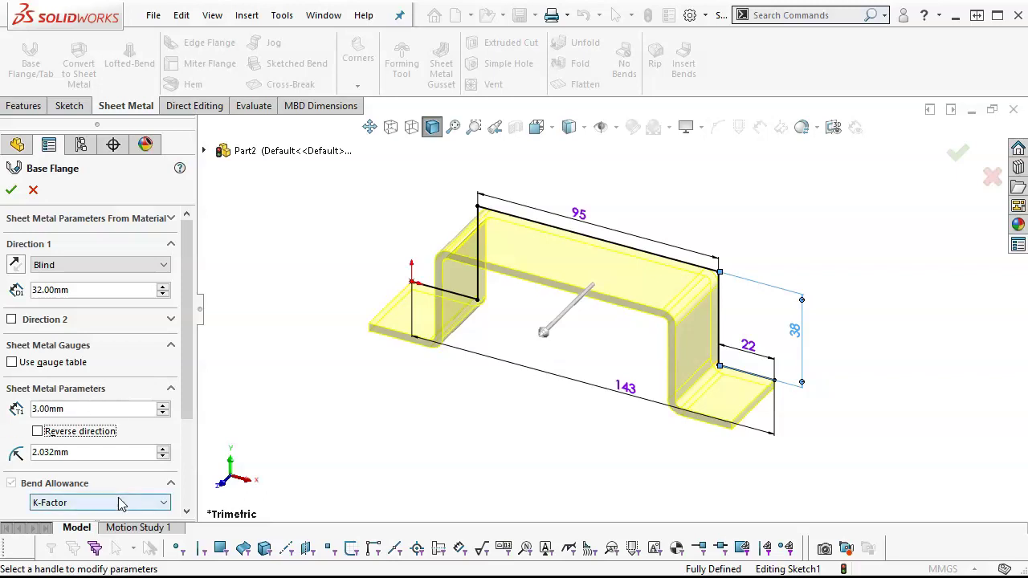
pyautogui.click(81, 454)
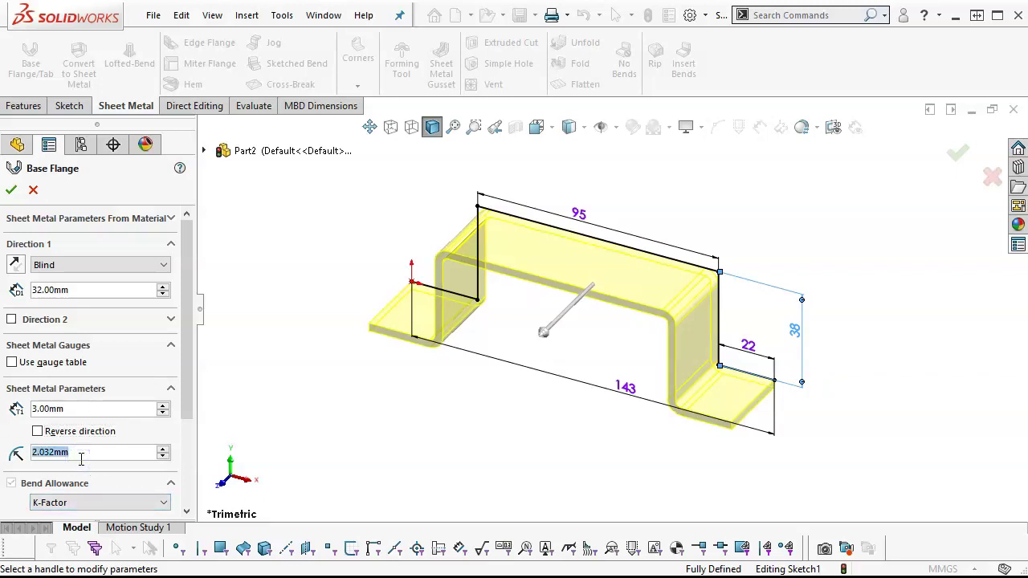
pyautogui.write('3')
pyautogui.press('Tab')
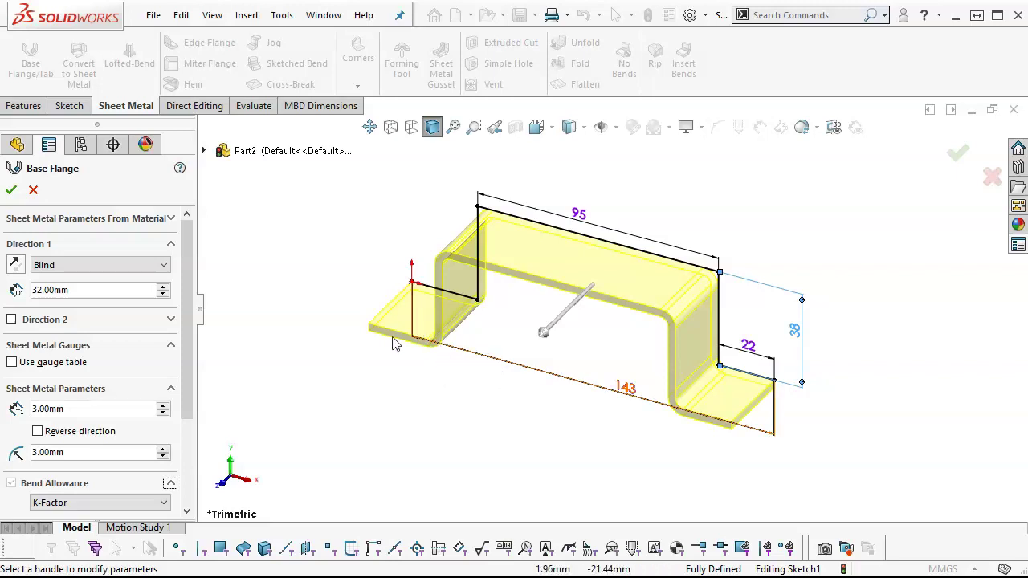
# Step: Review the base flange's bend allowance and auto relief settings and create the flange
pyautogui.moveTo(187, 376); pyautogui.dragTo(186, 456)
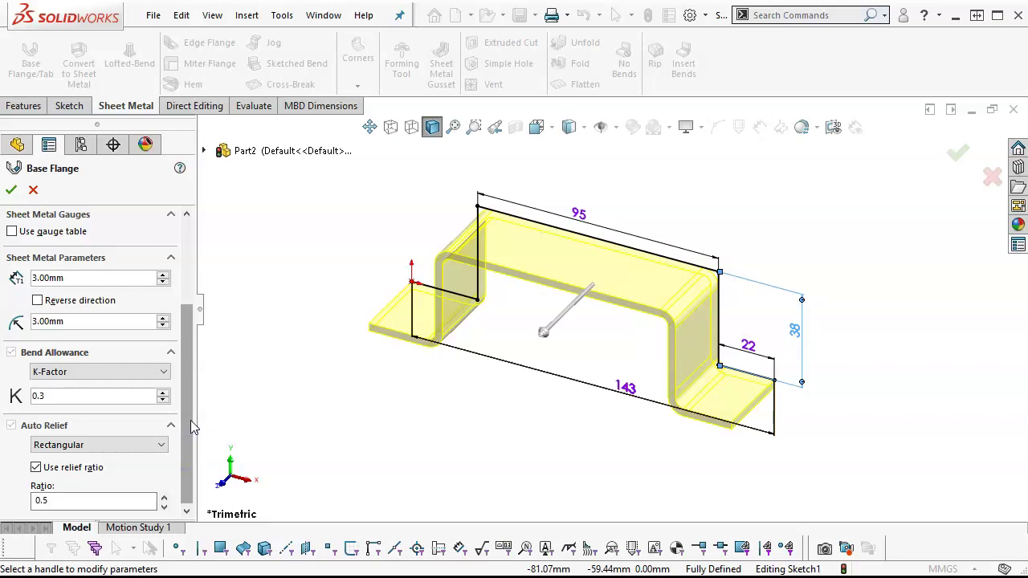
pyautogui.click(150, 368)
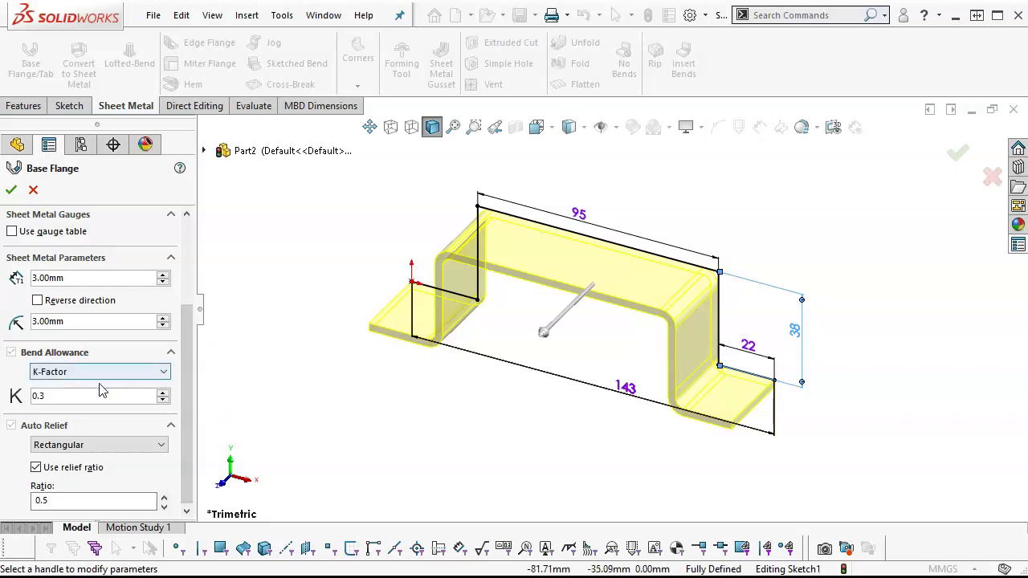
pyautogui.scroll(-2, 402, 323)
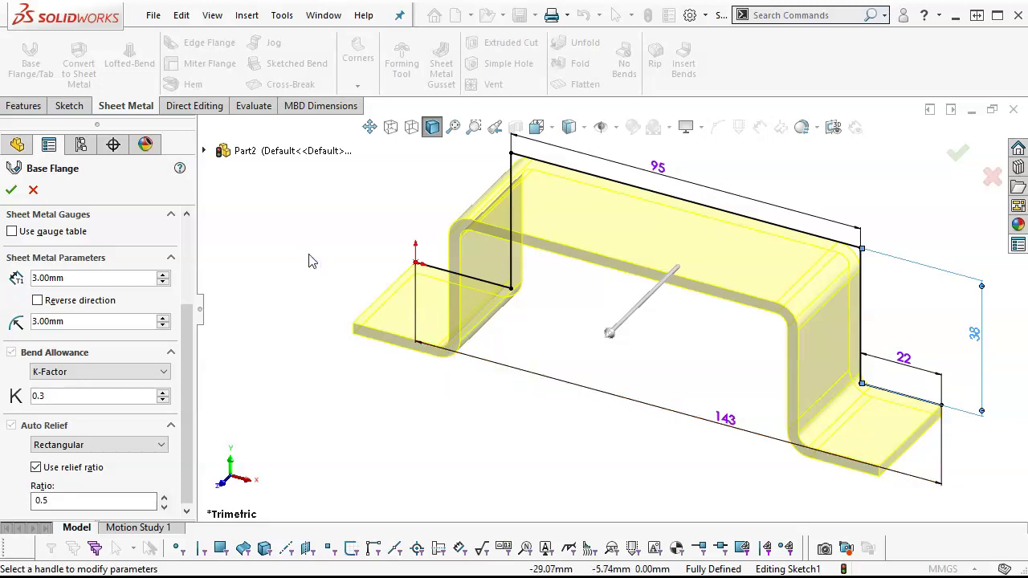
pyautogui.moveTo(187, 331); pyautogui.dragTo(192, 226)
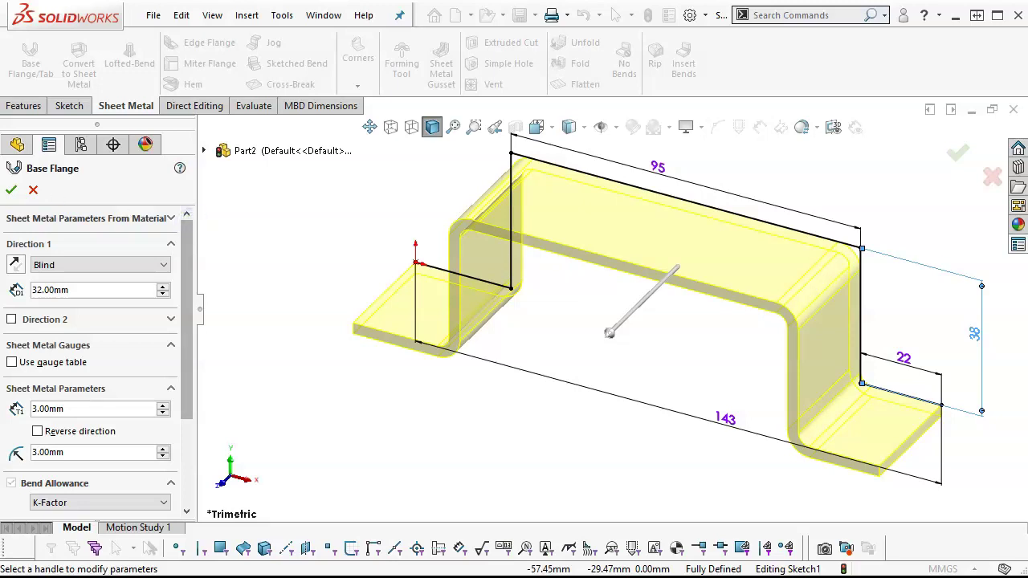
pyautogui.click(11, 191)
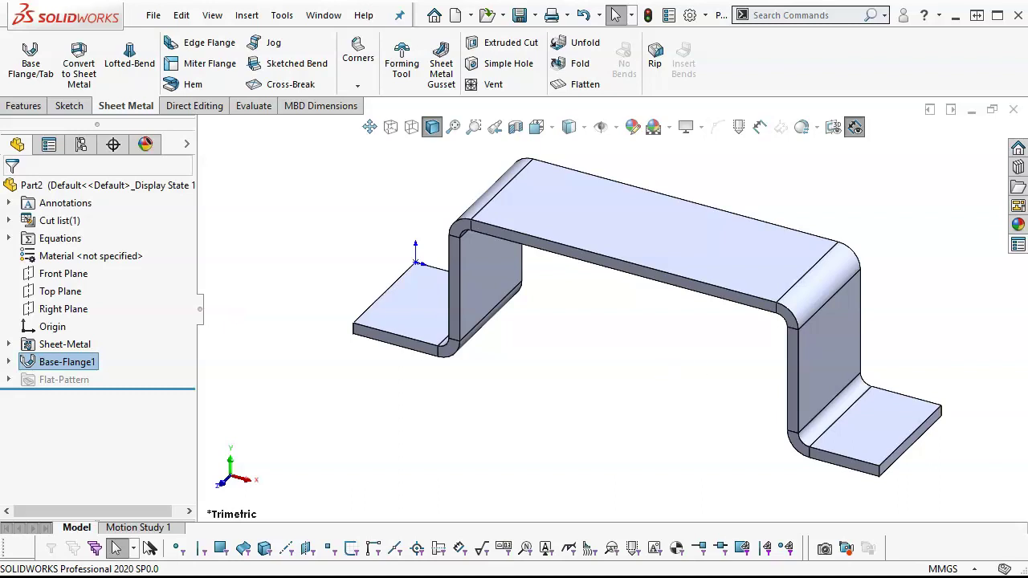
# Step: Start an Edge Flange on the front upper edge of the top plate, bent 90 degrees downward with a freely placed length
pyautogui.hotkey('alt', 'Tab')
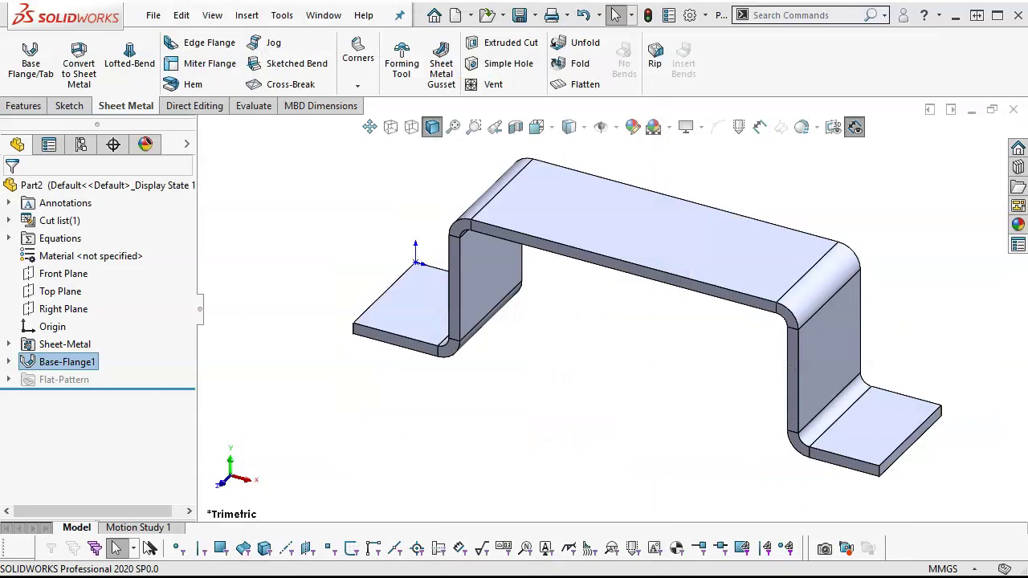
pyautogui.click(591, 261)
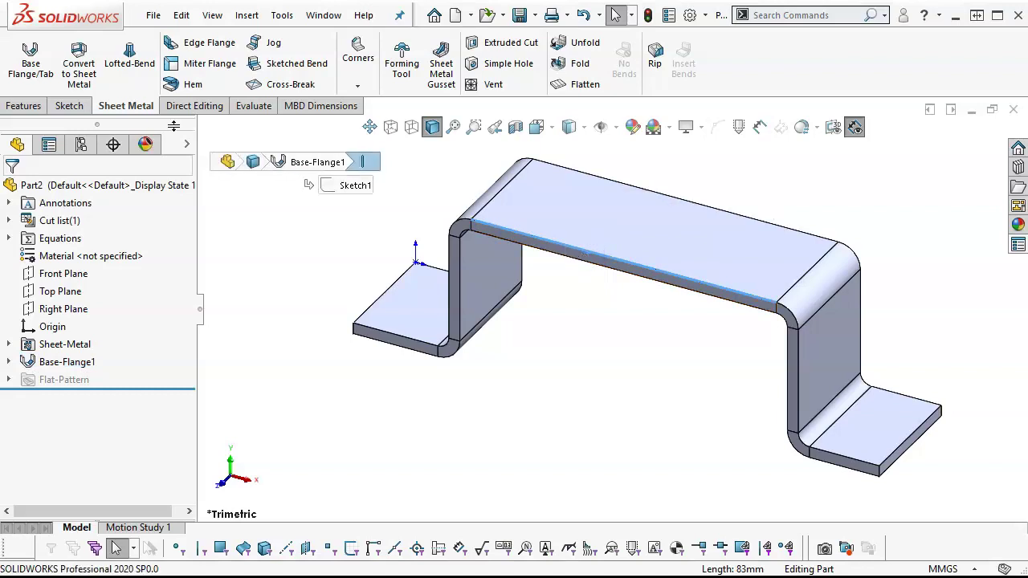
pyautogui.click(206, 48)
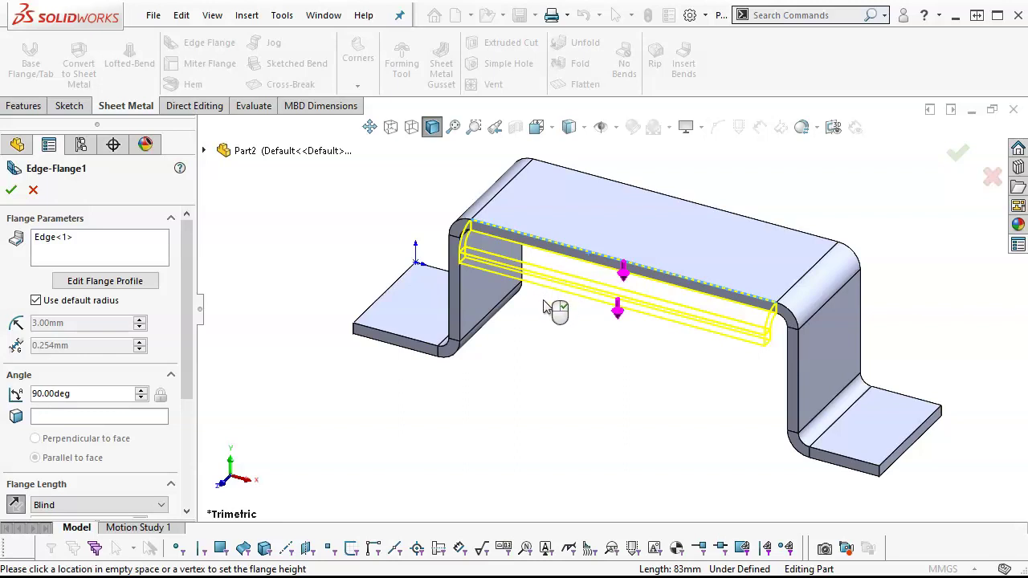
pyautogui.click(562, 388)
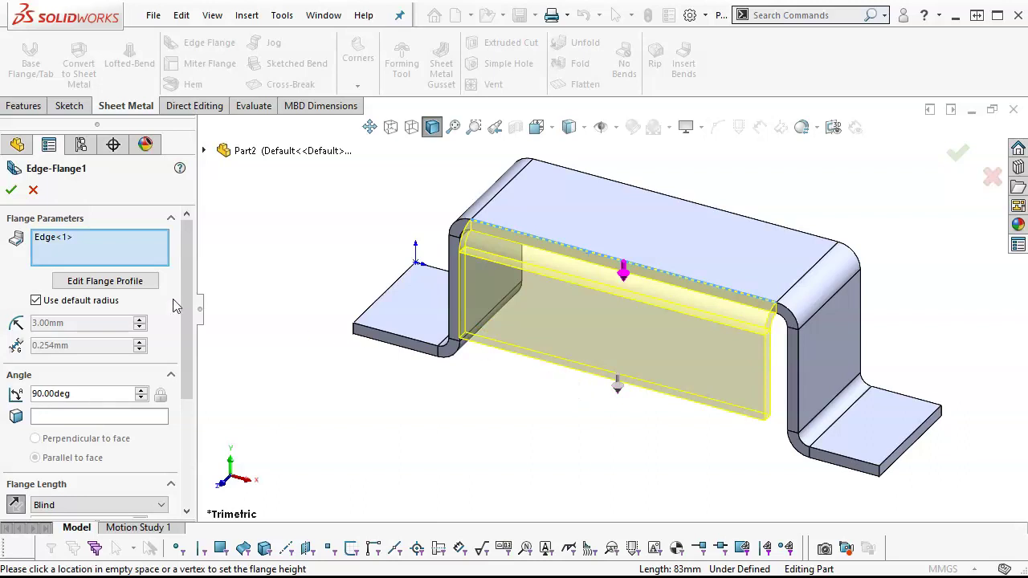
# Step: Edit the edge flange's profile sketch by pulling both upper corners inward along the edge, making it about 58 mm wide
pyautogui.click(134, 281)
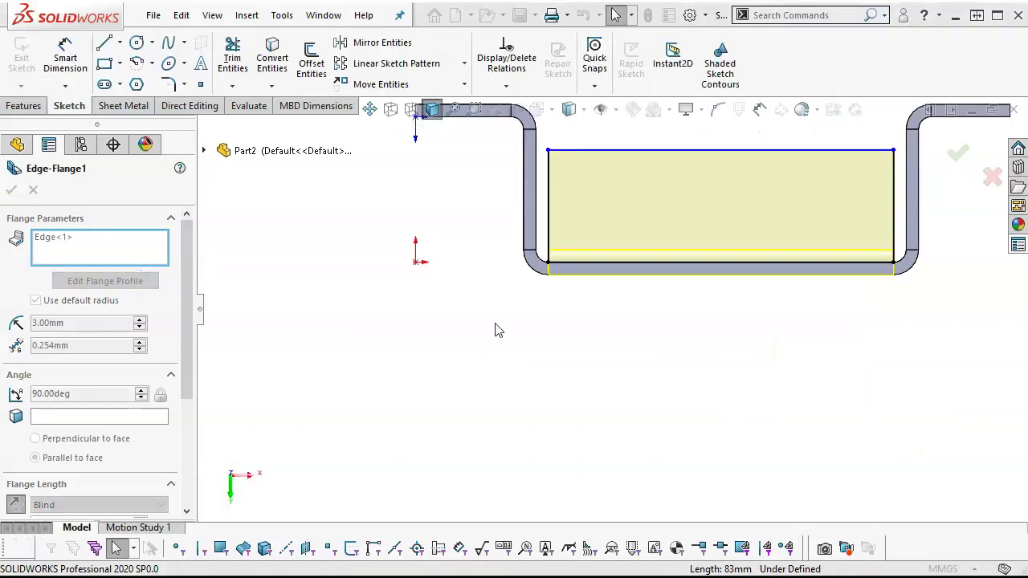
pyautogui.scroll(2, 765, 324)
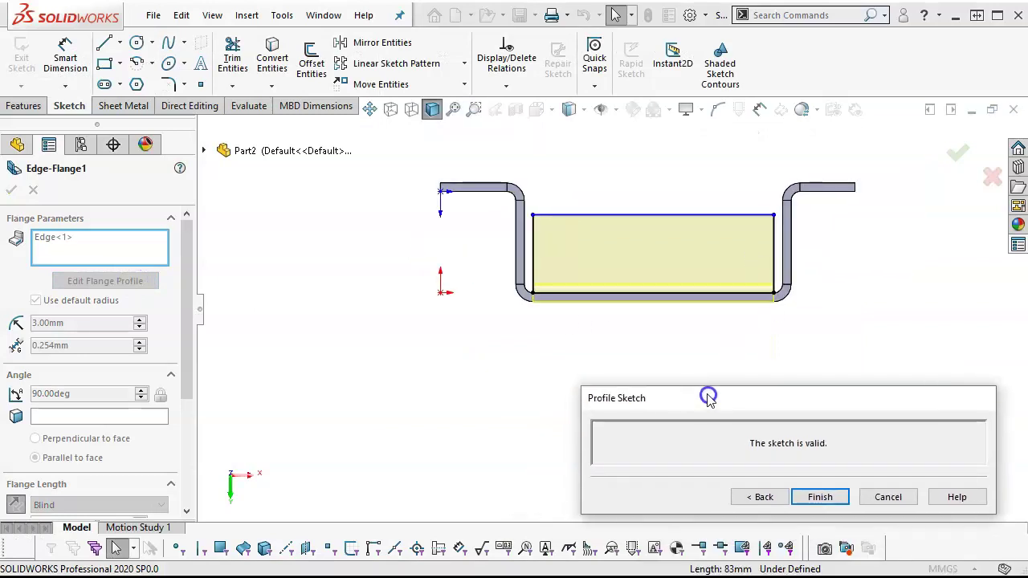
pyautogui.scroll(-2, 675, 329)
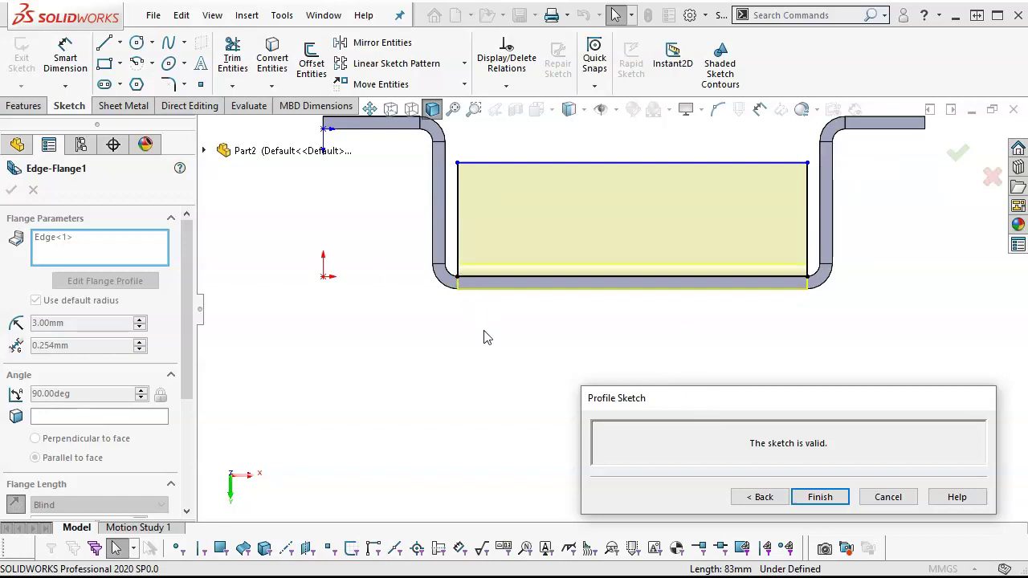
pyautogui.hotkey('ctrl', '7')
pyautogui.scroll(-3, 538, 335)
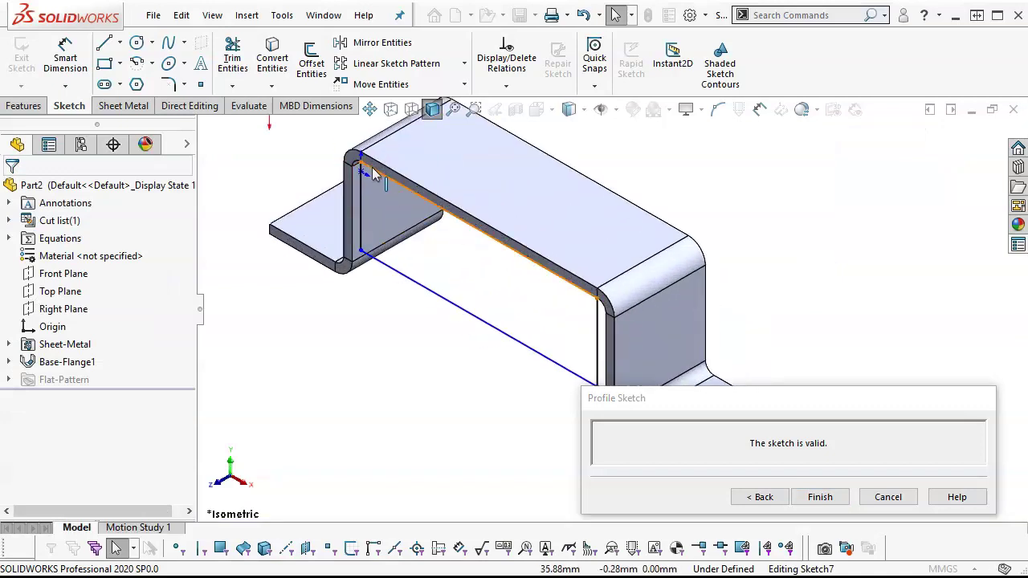
pyautogui.moveTo(361, 171); pyautogui.dragTo(399, 184)
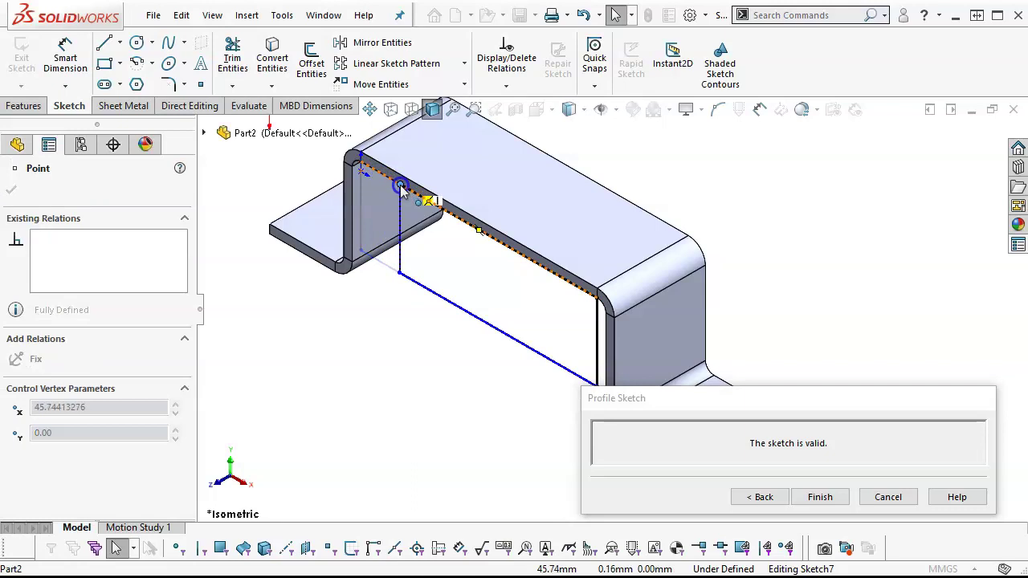
pyautogui.click(596, 299)
pyautogui.moveTo(596, 299); pyautogui.dragTo(566, 279)
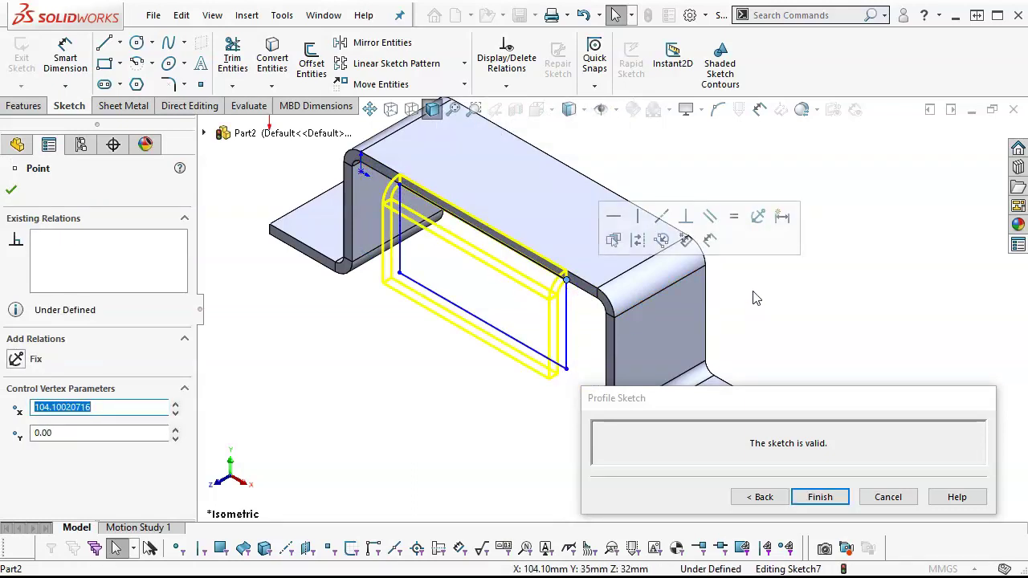
# Step: Dimension the flange profile's near vertical side 19 mm from the outer edge of the base flange's left leg
pyautogui.scroll(2, 755, 299)
pyautogui.scroll(-1, 568, 323)
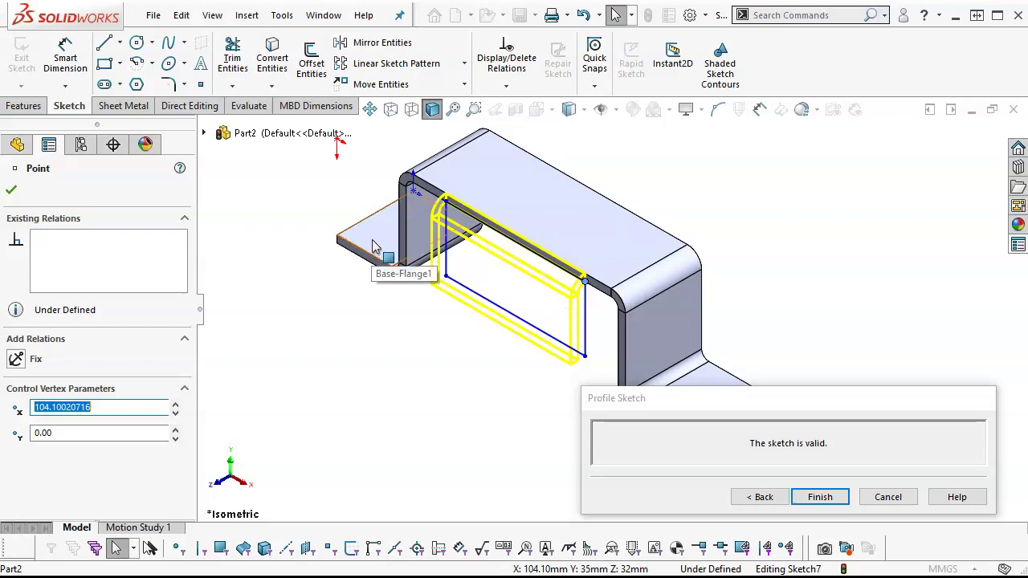
pyautogui.click(65, 54)
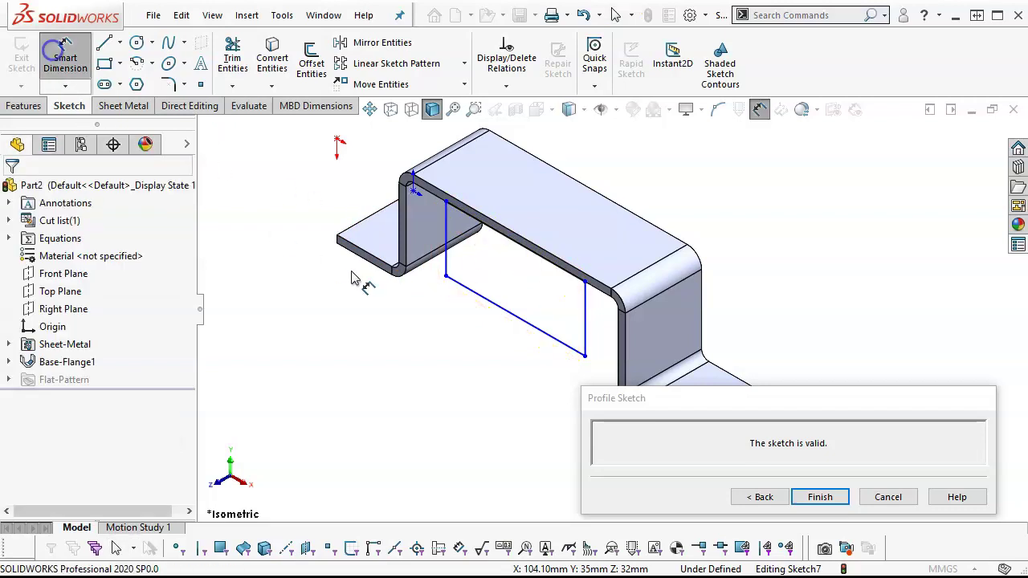
pyautogui.click(401, 229)
pyautogui.click(445, 247)
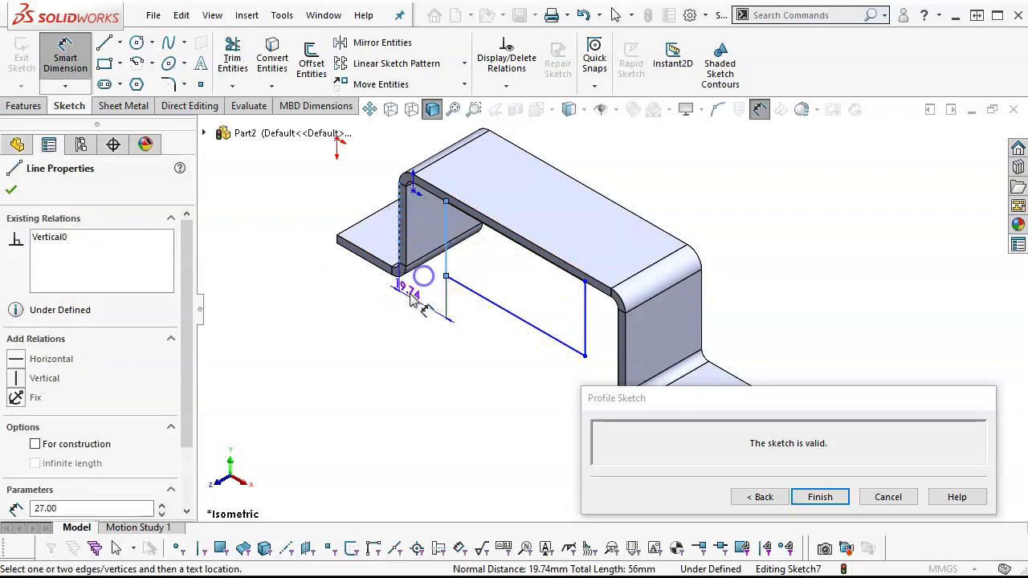
pyautogui.click(405, 301)
pyautogui.write('19')
pyautogui.press('Return')
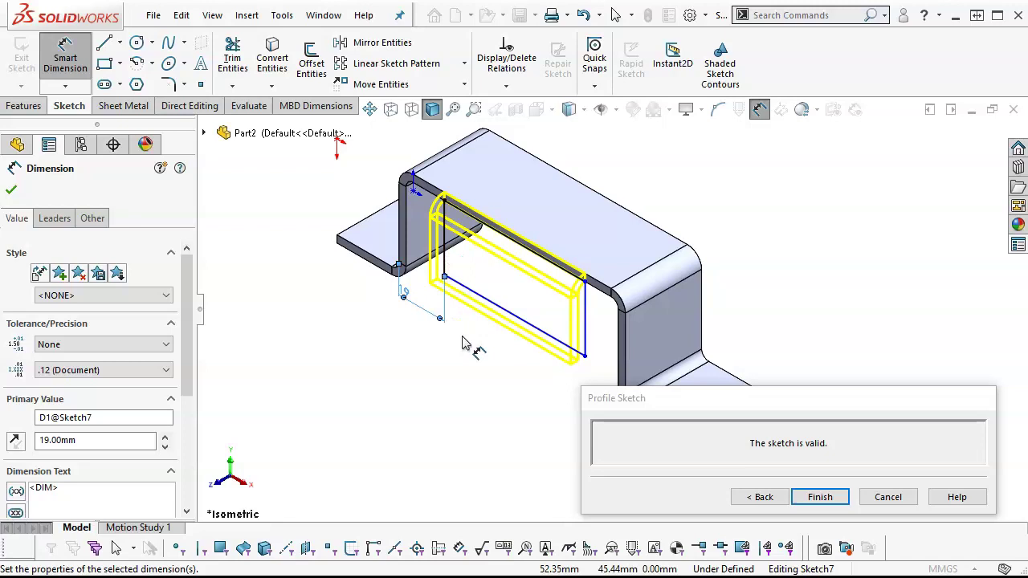
# Step: Dimension from the left leg's outer edge to the profile's far vertical side, entering 19+8+13+19 as the distance
pyautogui.click(400, 229)
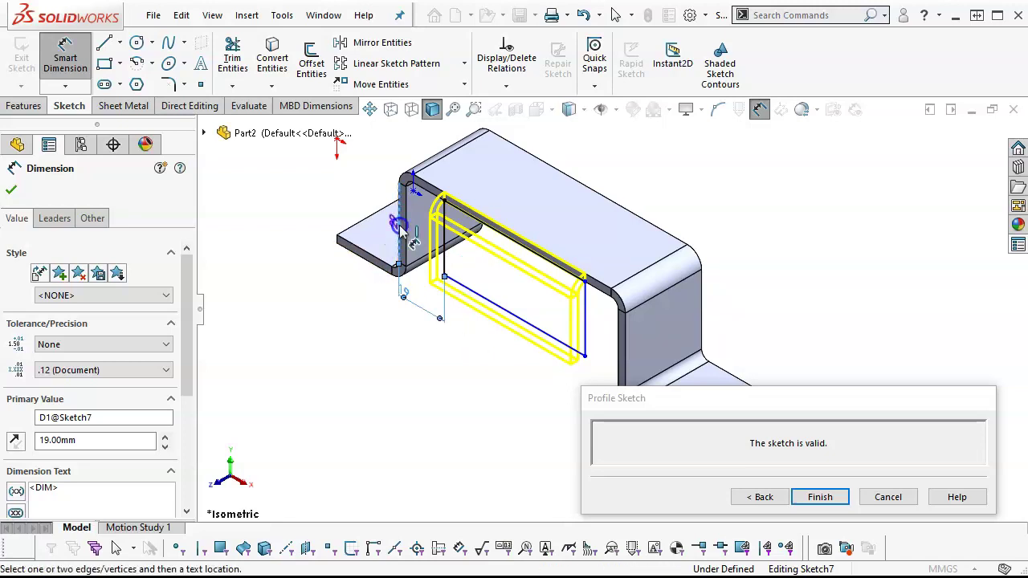
pyautogui.click(585, 343)
pyautogui.click(504, 374)
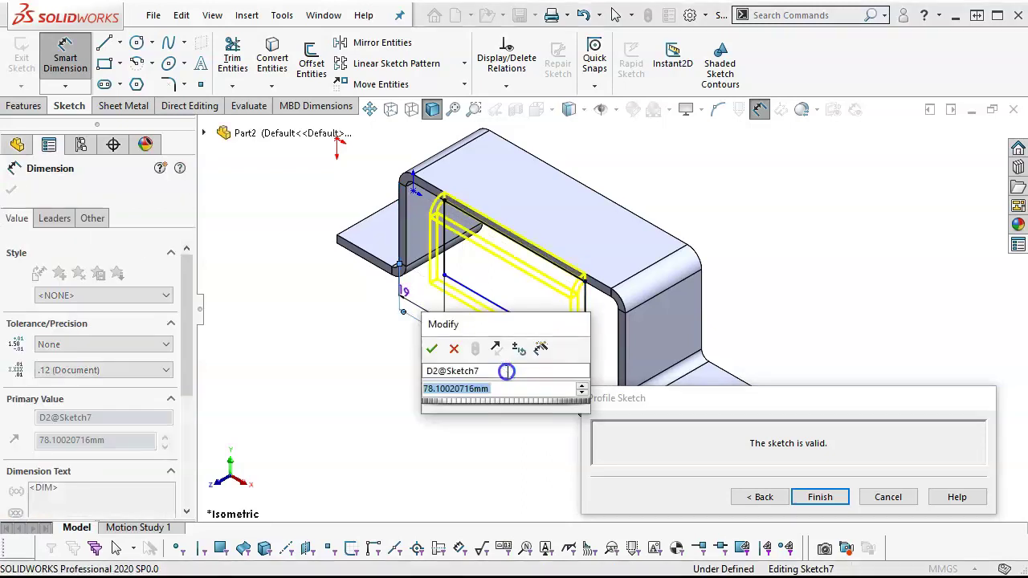
pyautogui.write('19+')
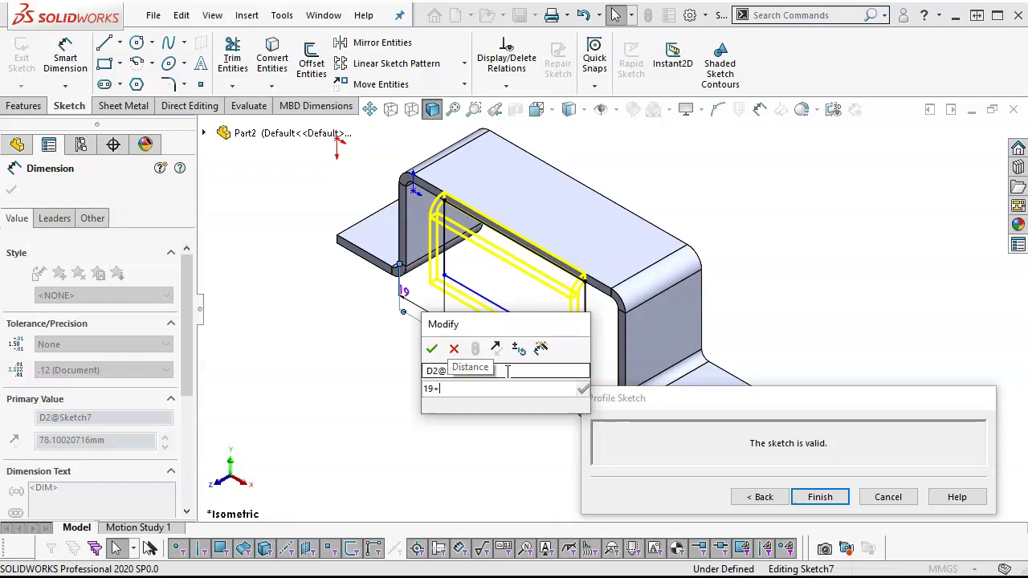
pyautogui.write('8')
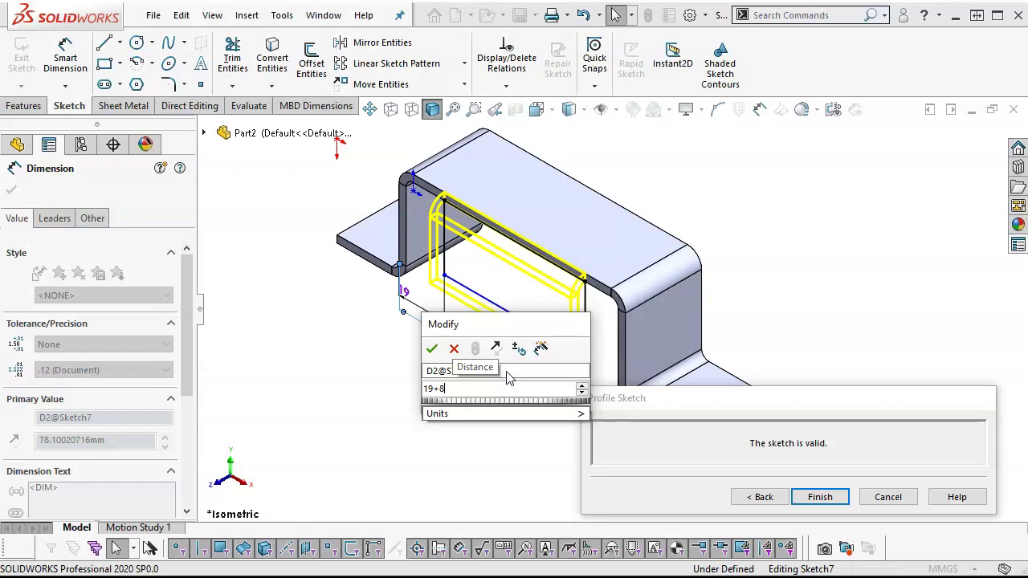
pyautogui.write('+13')
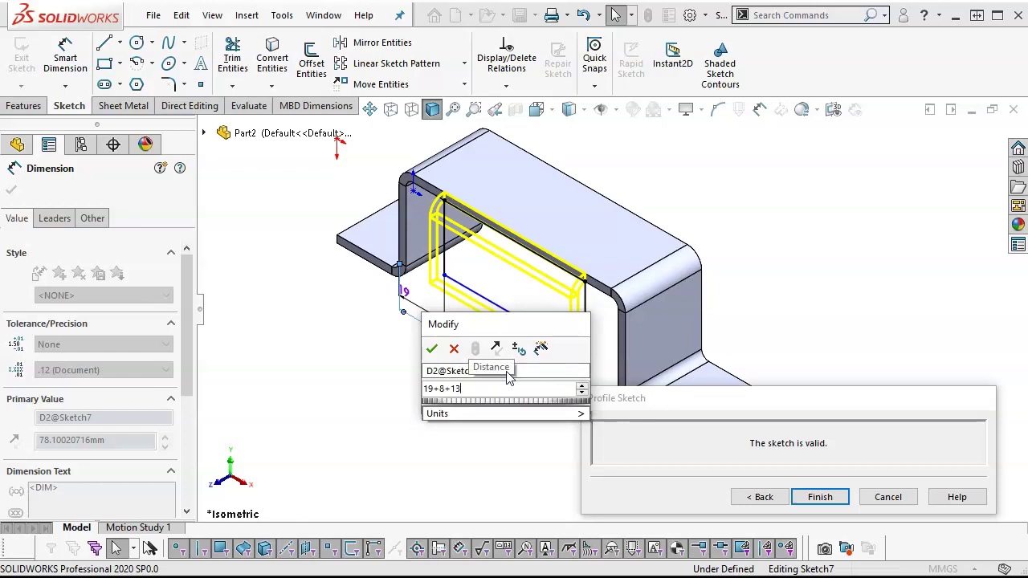
pyautogui.write('+19')
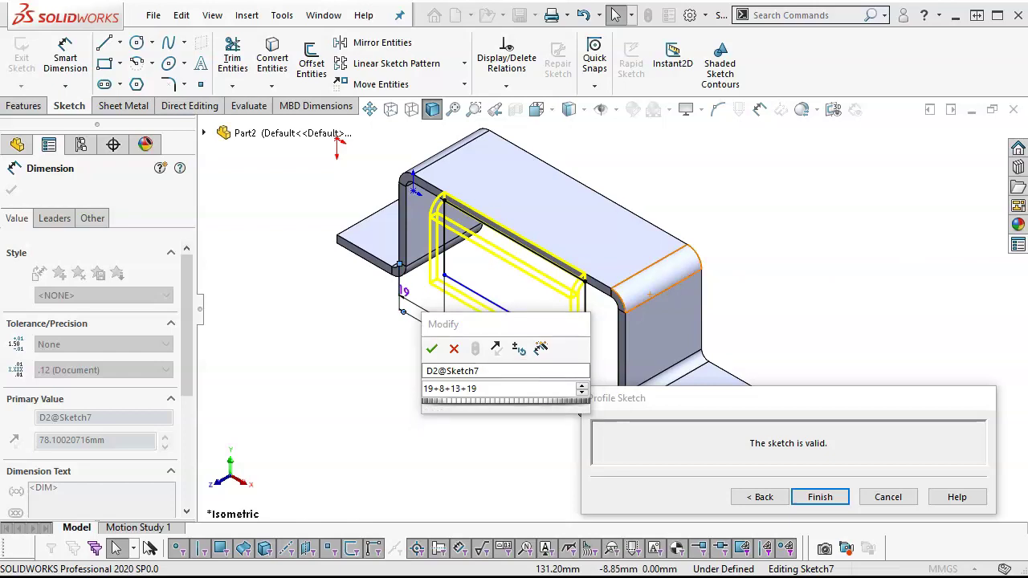
# Step: Check the Holder Clip drawing in the PDF and correct the far side's distance to 19+8+21+19
pyautogui.hotkey('alt', 'Tab')
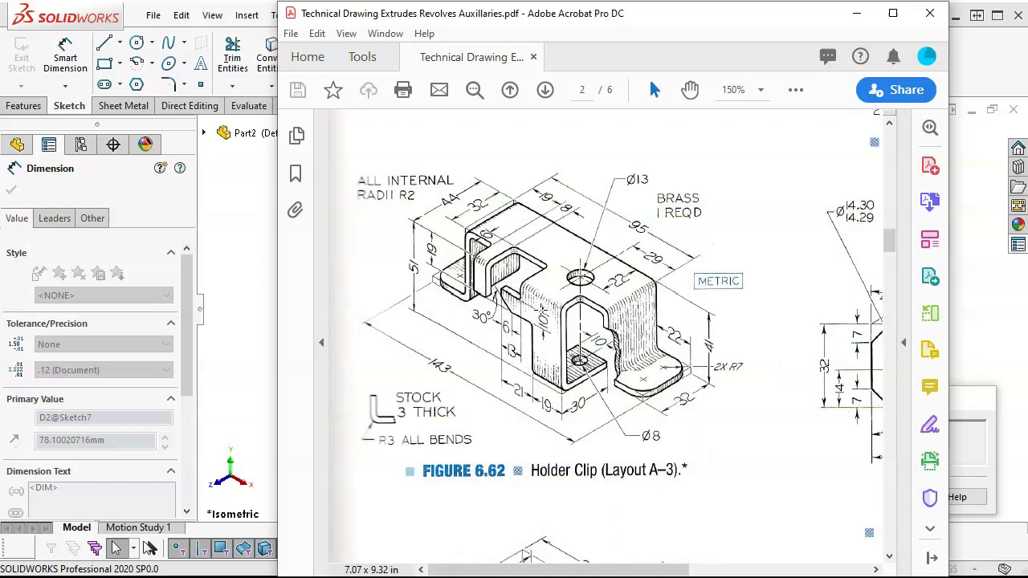
pyautogui.hotkey('alt', 'Tab')
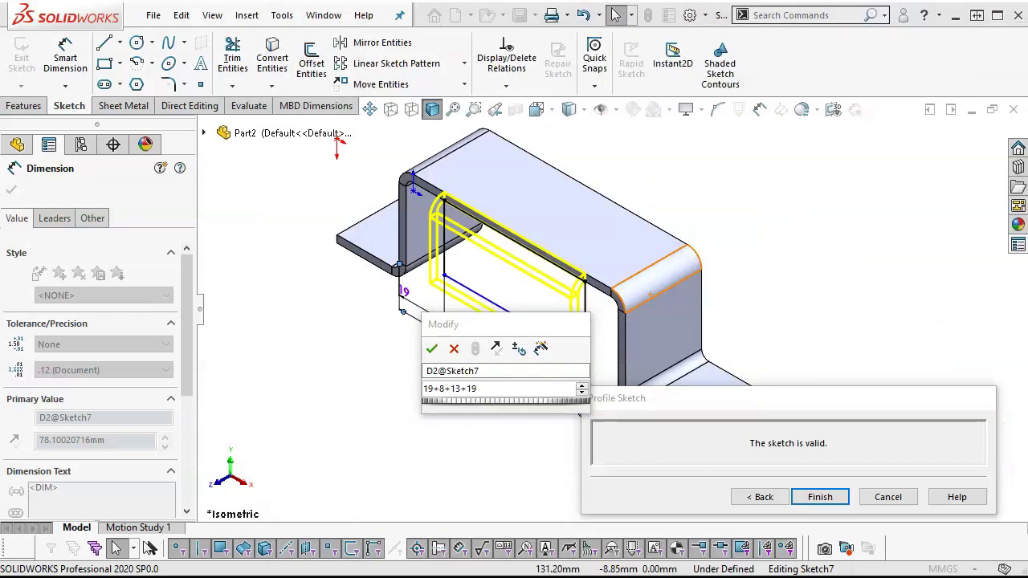
pyautogui.click(462, 389)
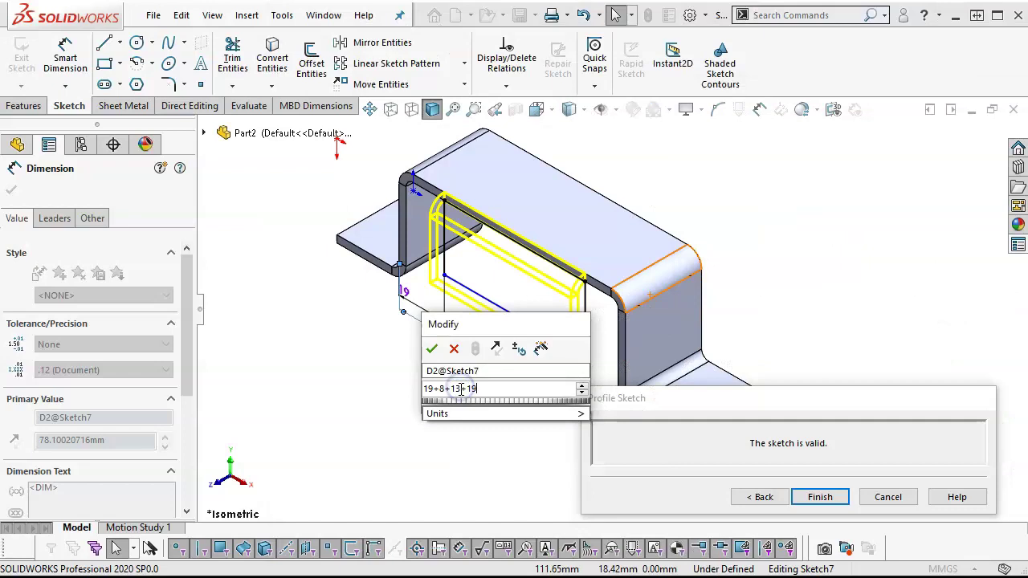
pyautogui.doubleClick(461, 388)
pyautogui.press('BackSpace')
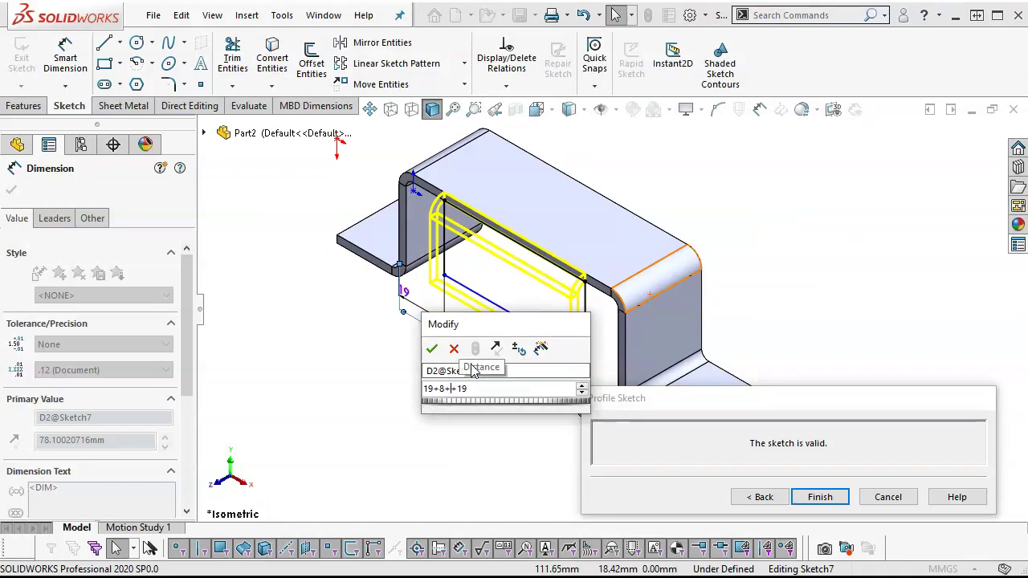
pyautogui.write('21')
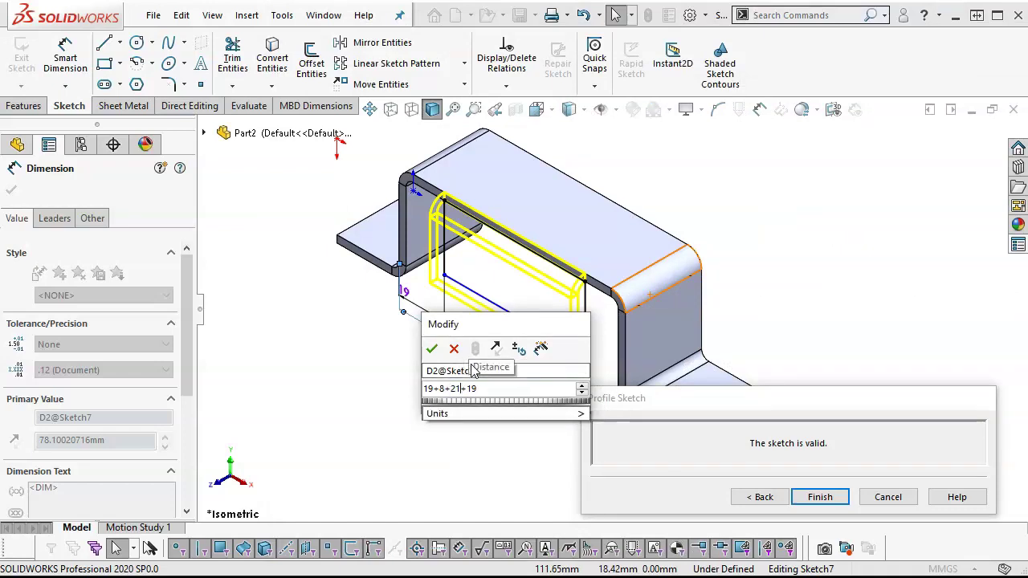
pyautogui.press('Return')
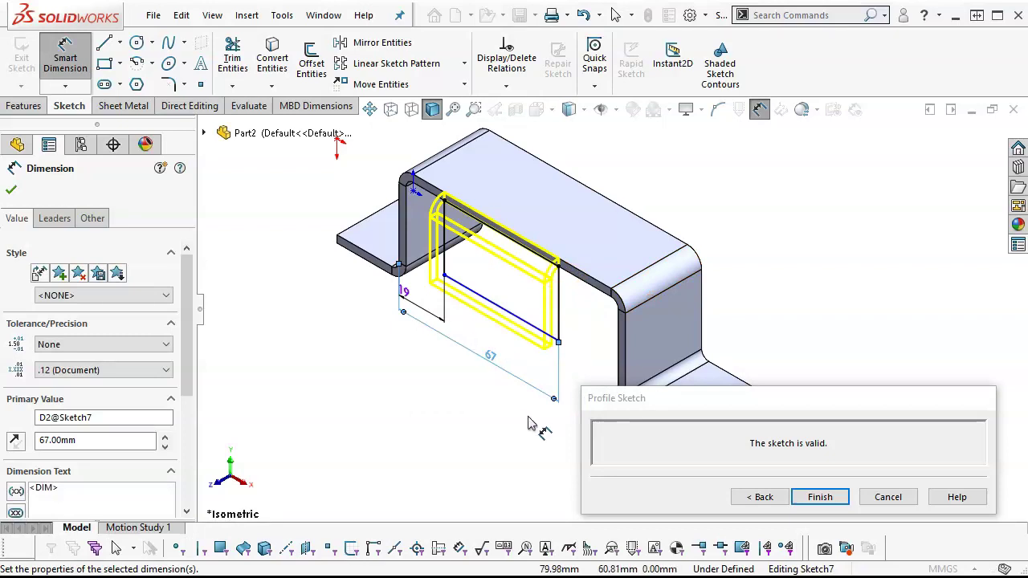
# Step: Set the distance from the left leg's outer edge to the profile's far side to 75 mm
pyautogui.doubleClick(490, 360)
pyautogui.write('75')
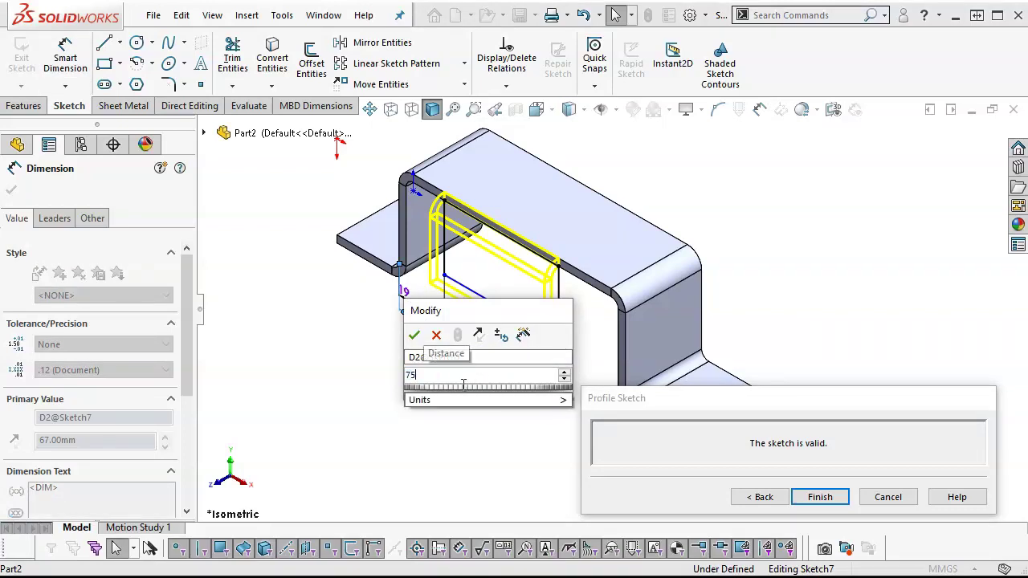
pyautogui.press('Return')
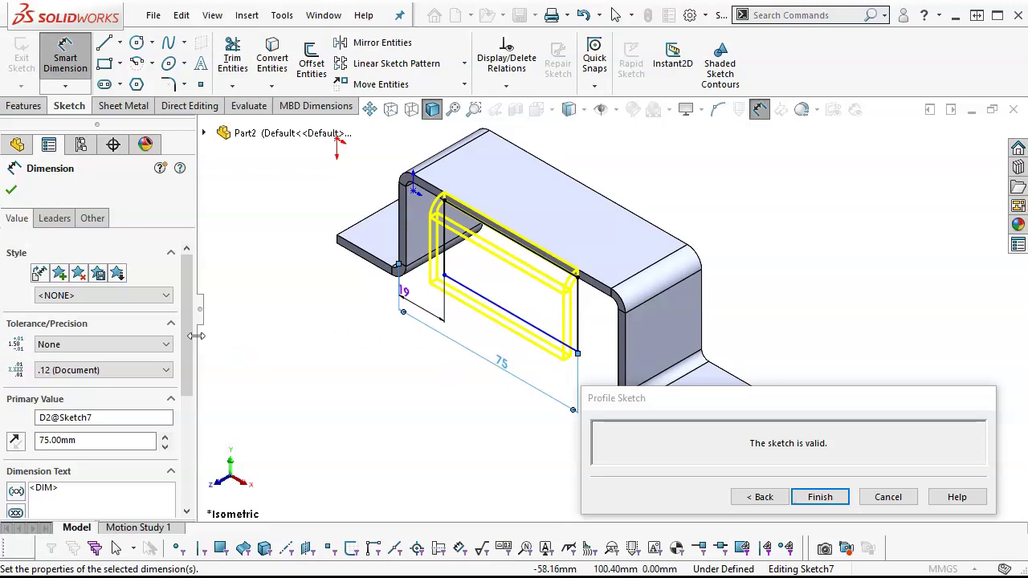
pyautogui.scroll(-5, 193, 347)
pyautogui.scroll(5, 187, 393)
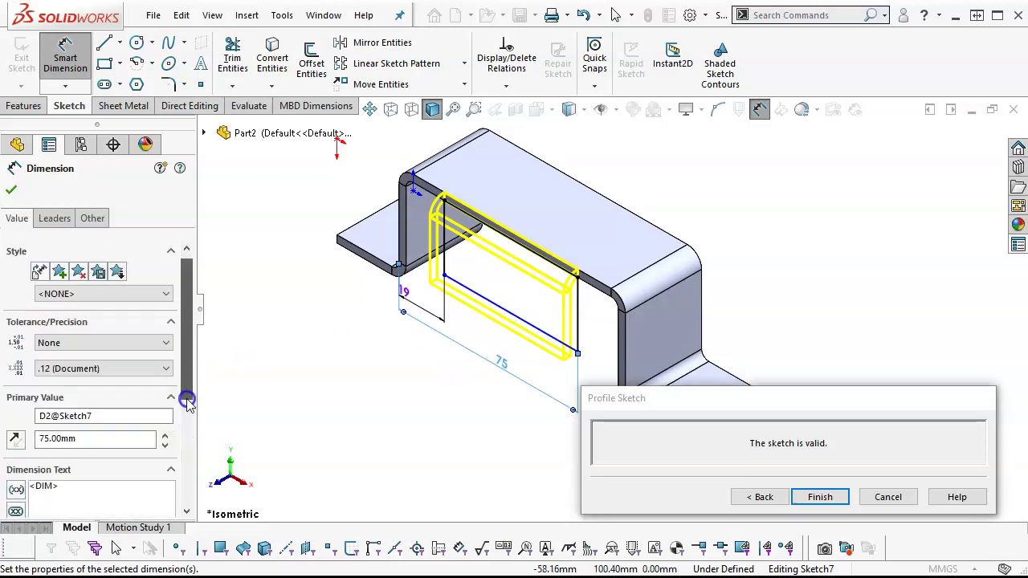
pyautogui.click(12, 190)
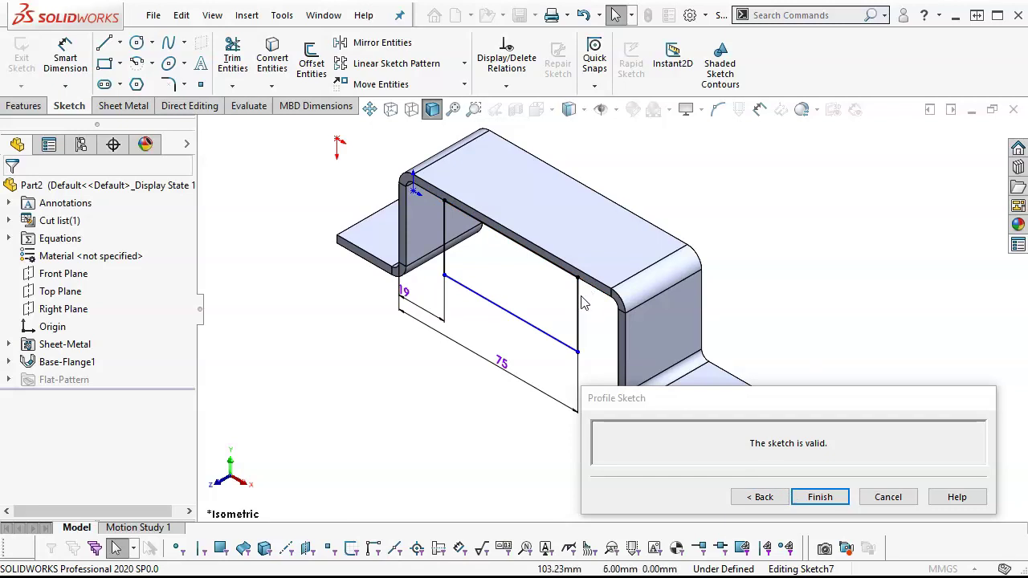
# Step: Dimension the flange profile's vertical side to 48 mm and finish the edge flange
pyautogui.click(65, 62)
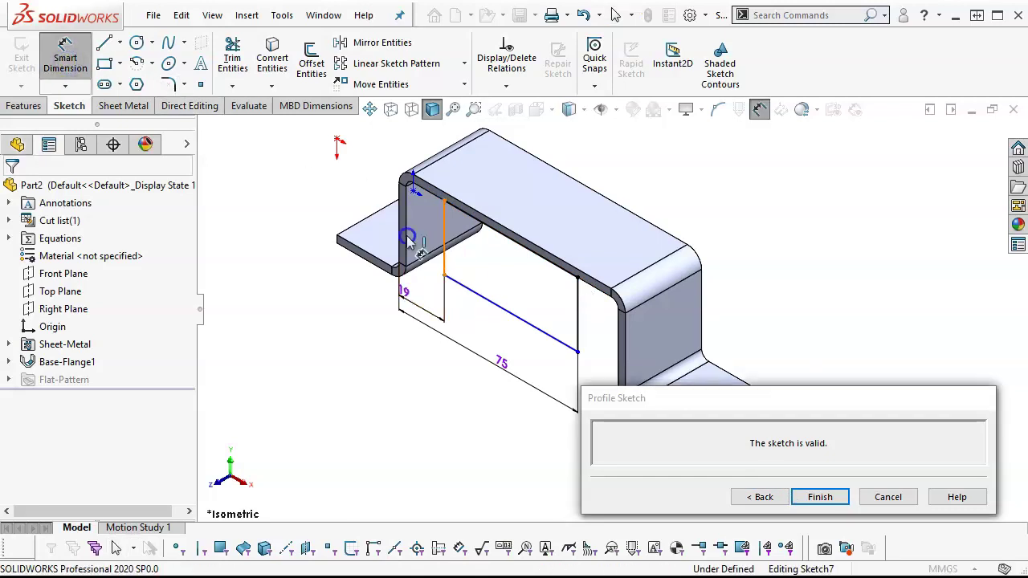
pyautogui.click(444, 241)
pyautogui.click(320, 181)
pyautogui.write('27')
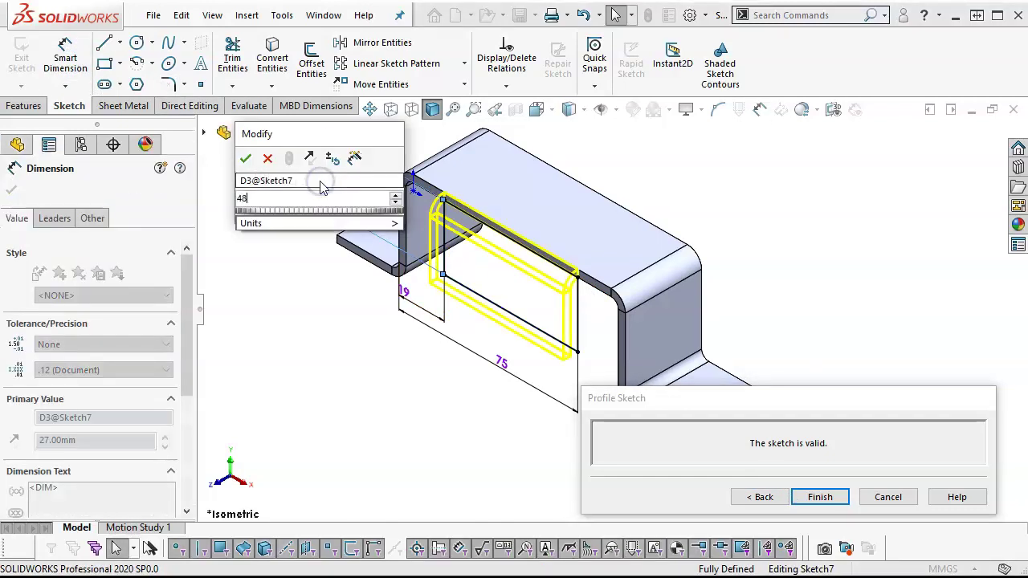
pyautogui.press('Return')
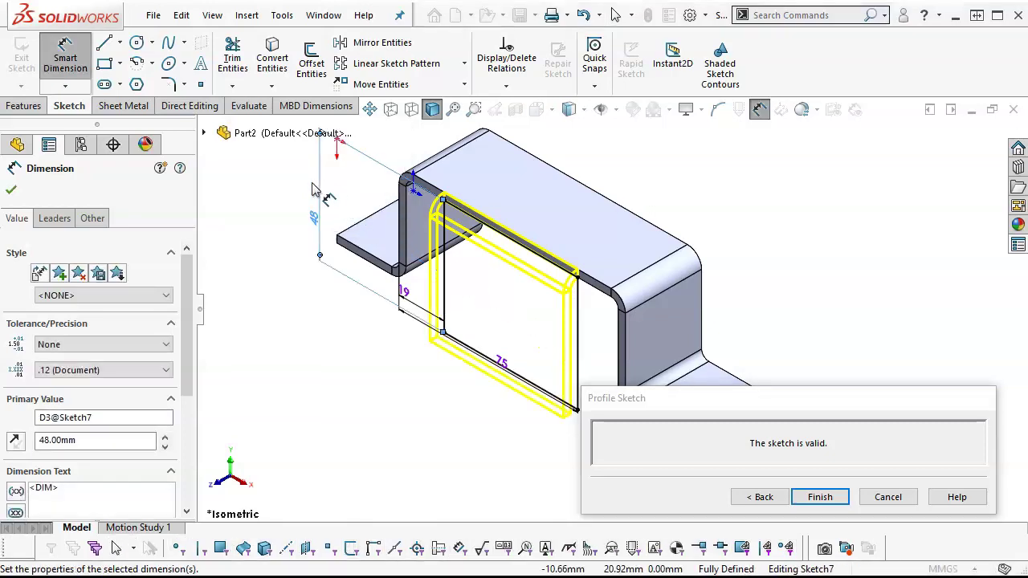
pyautogui.click(830, 505)
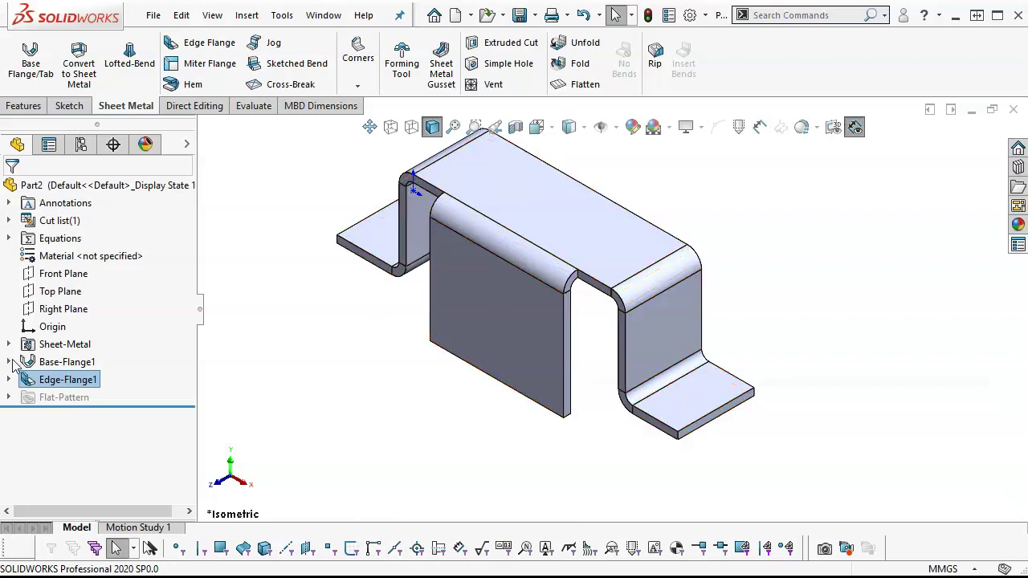
# Step: Edit the edge flange feature to add a blind offset of 12 mm to its flange position
pyautogui.rightClick(29, 383)
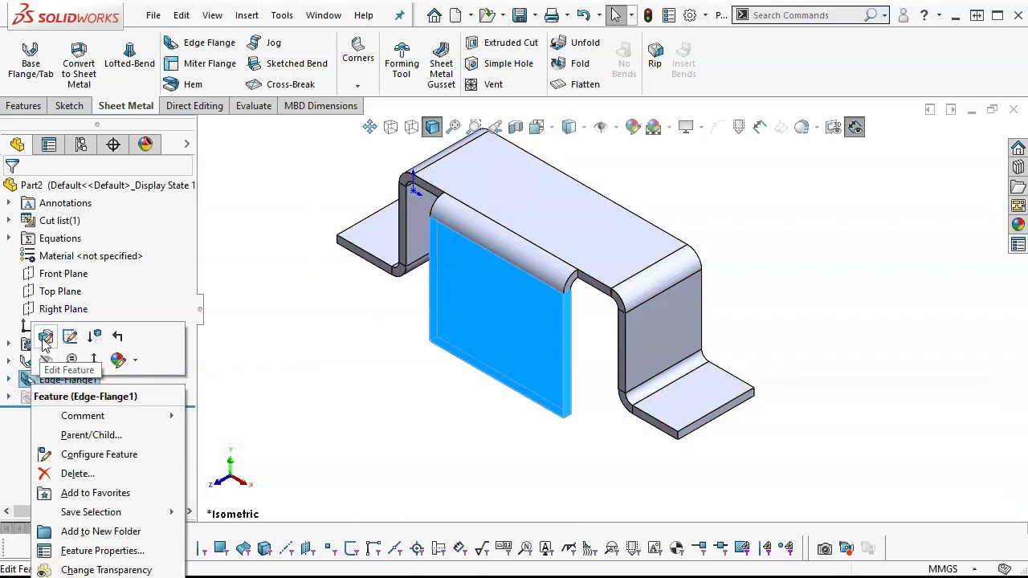
pyautogui.click(45, 336)
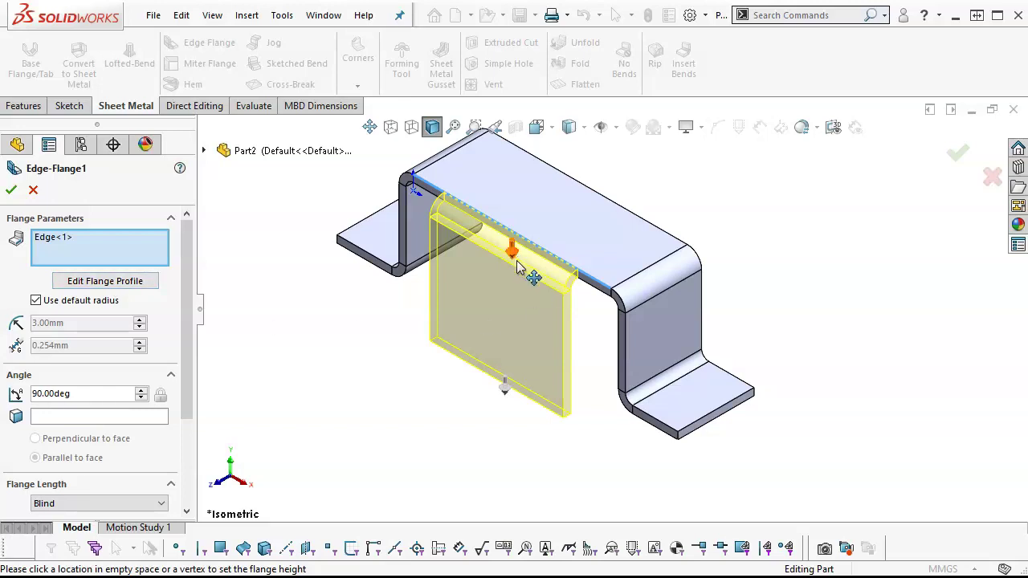
pyautogui.scroll(-5, 183, 391)
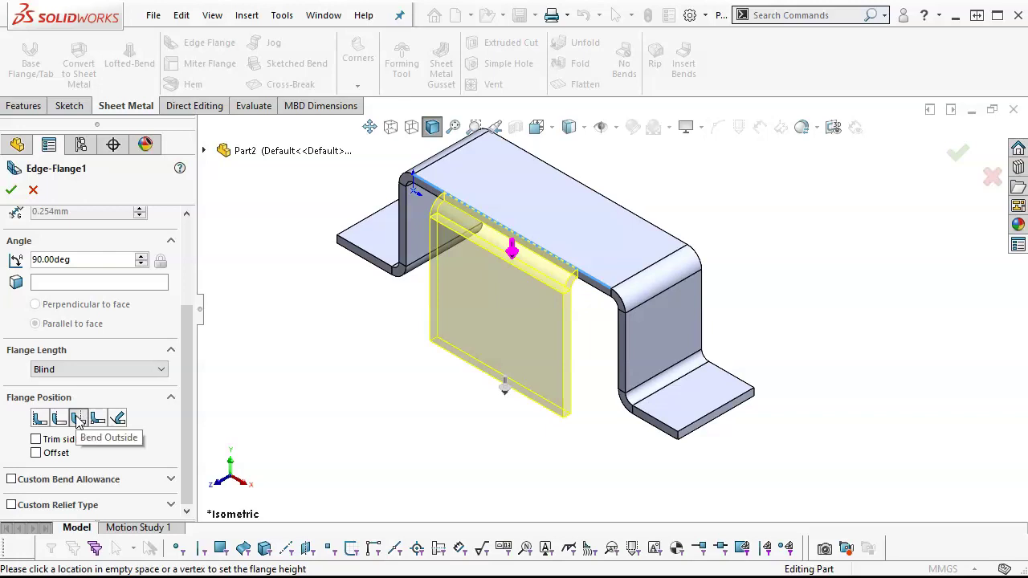
pyautogui.click(36, 454)
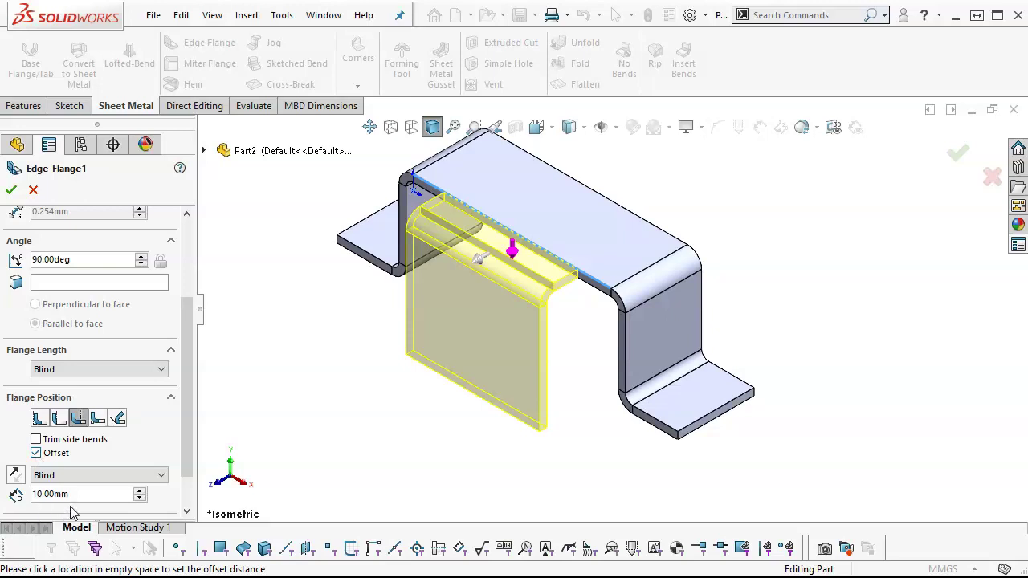
pyautogui.click(139, 491)
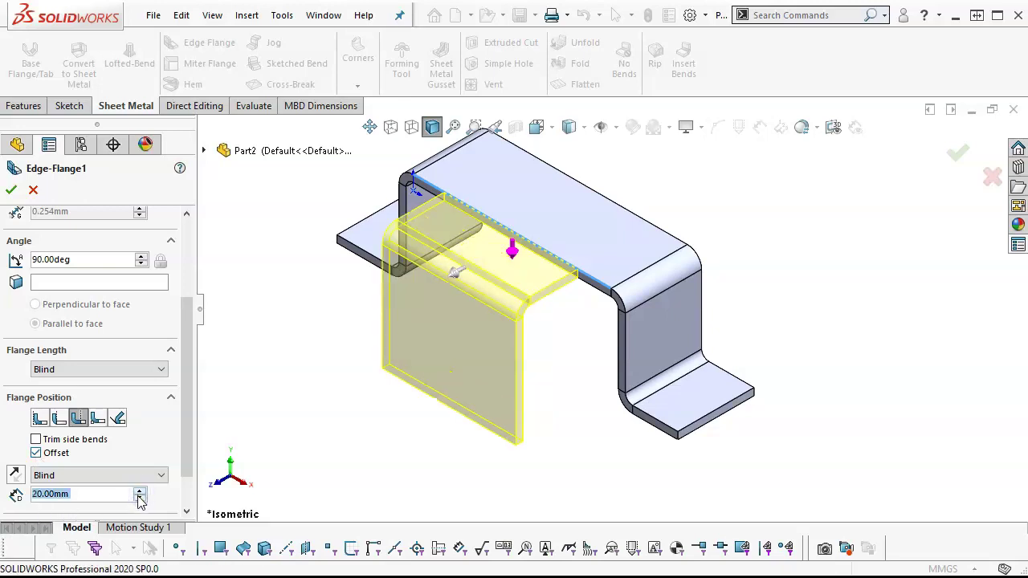
pyautogui.write('21')
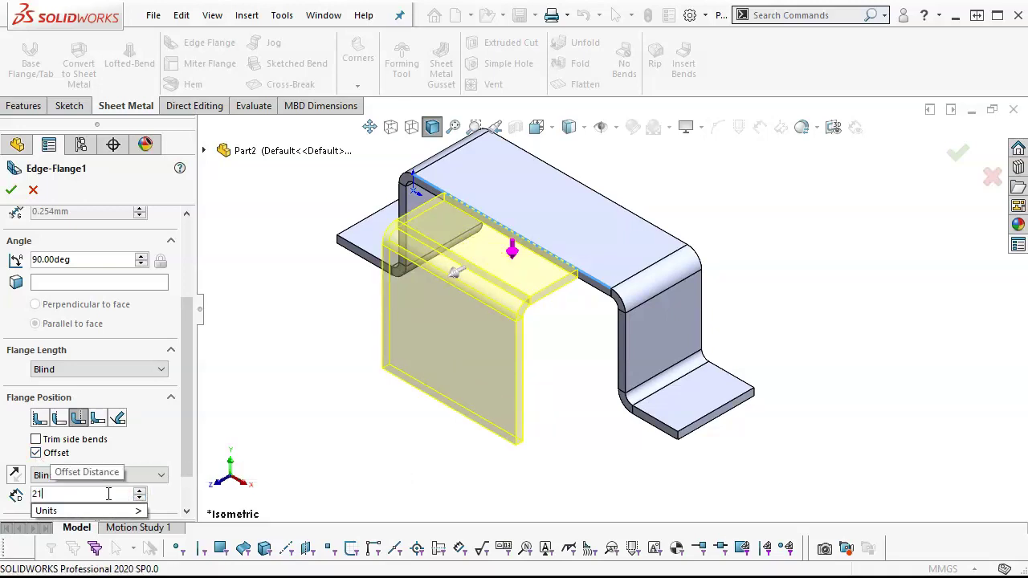
pyautogui.press('BackSpace')
pyautogui.press('BackSpace')
pyautogui.write('12')
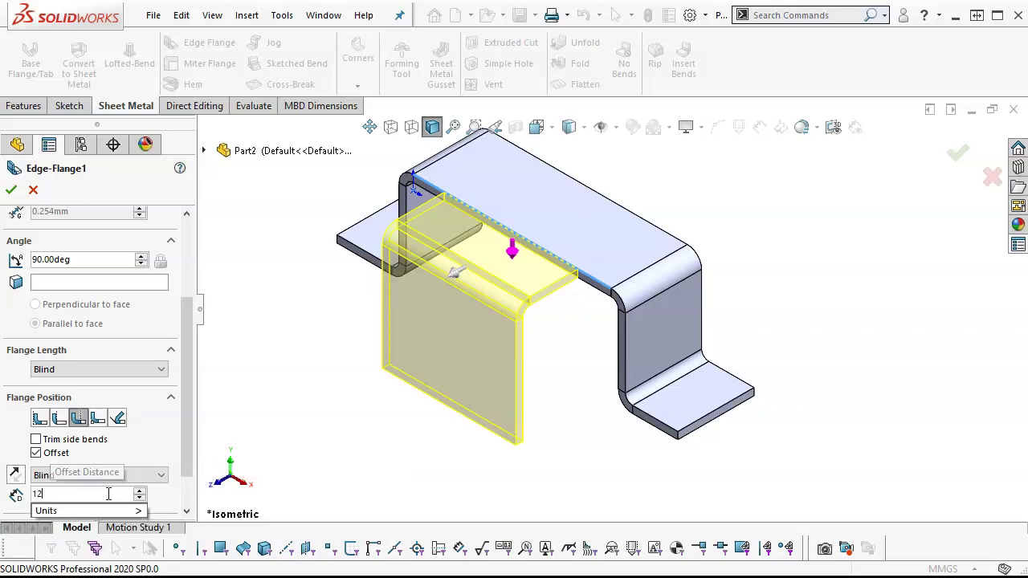
pyautogui.press('Return')
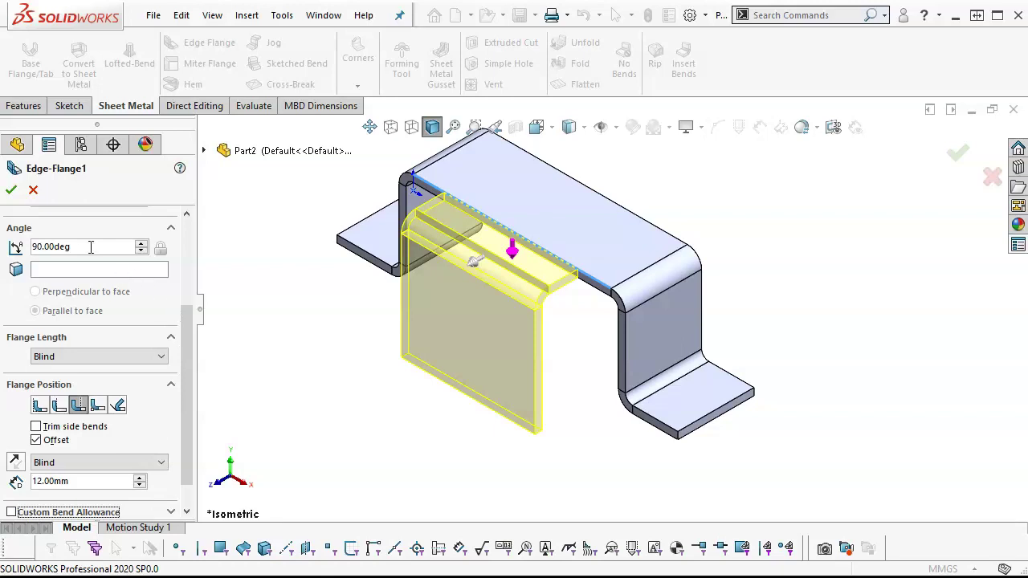
pyautogui.click(12, 191)
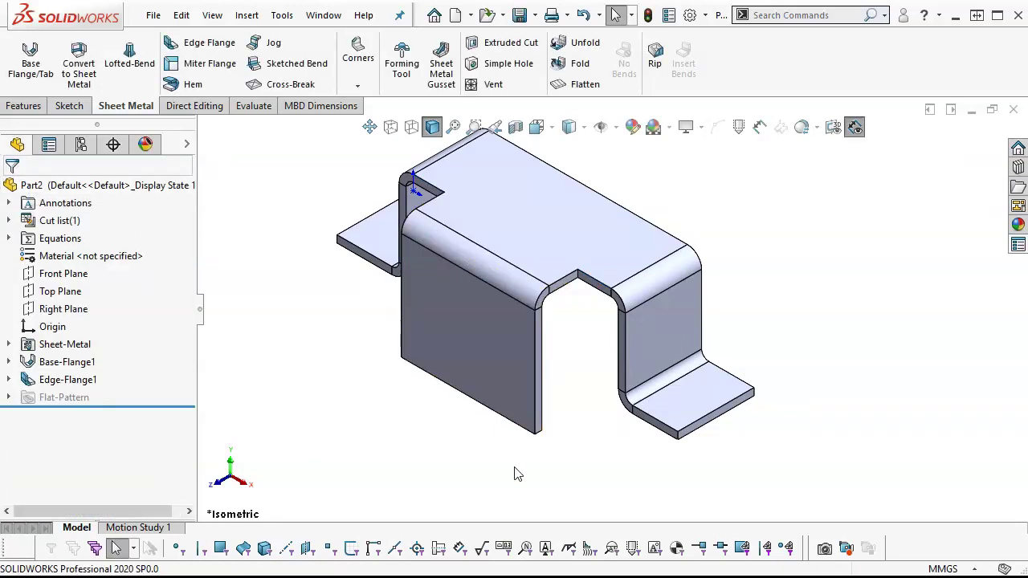
# Step: Start an edge flange on the front flange's lower inner edge with its flange position set to Material Inside
pyautogui.moveTo(528, 469); pyautogui.dragTo(495, 422, button='middle')
pyautogui.click(489, 420)
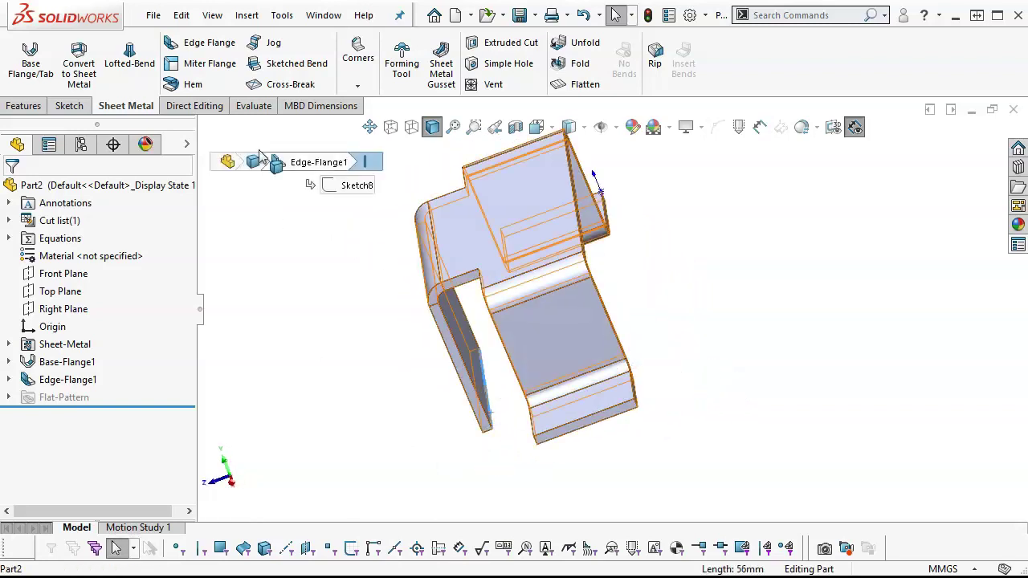
pyautogui.click(202, 43)
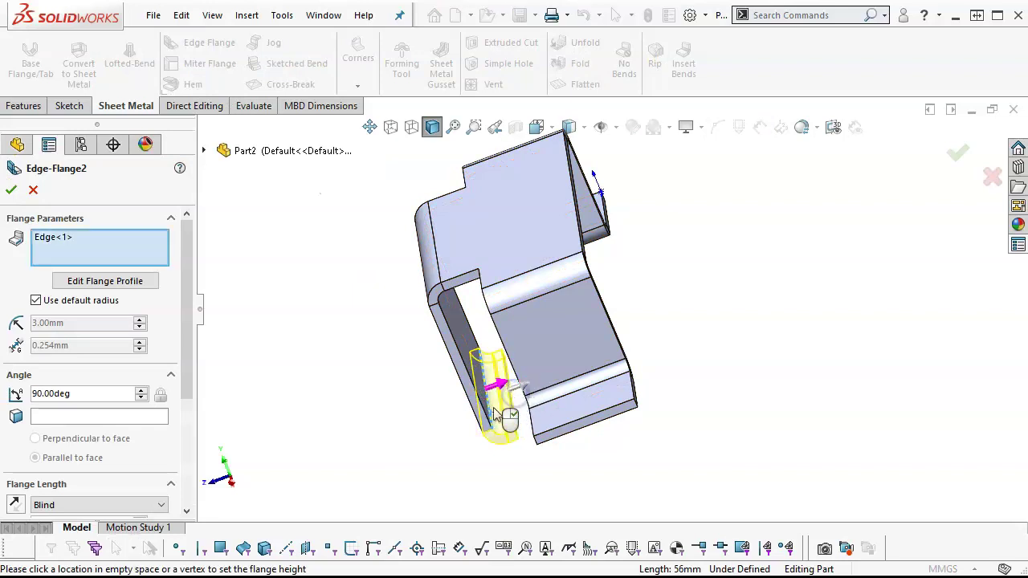
pyautogui.moveTo(435, 425); pyautogui.dragTo(346, 422, button='middle')
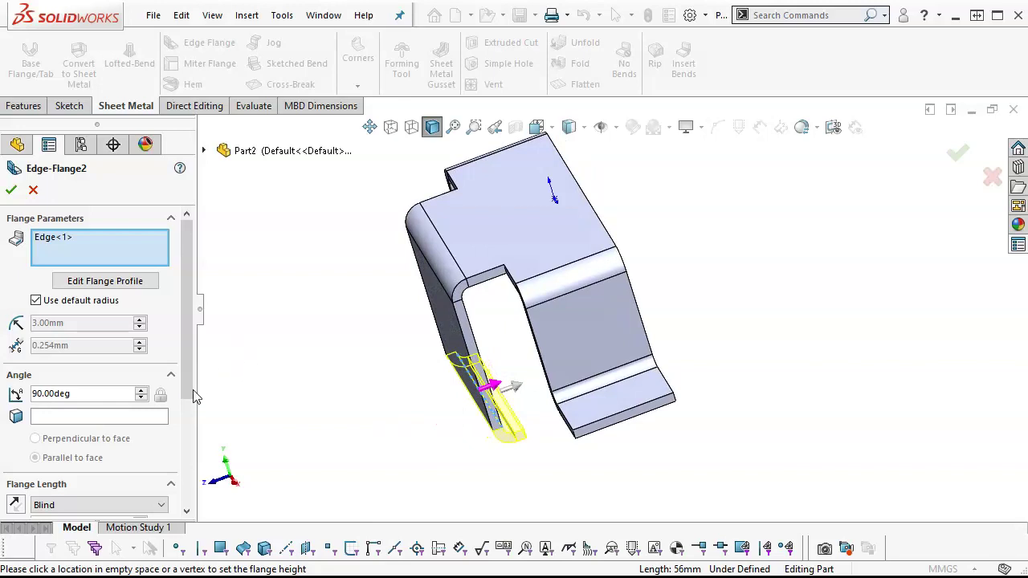
pyautogui.moveTo(192, 395); pyautogui.dragTo(193, 501)
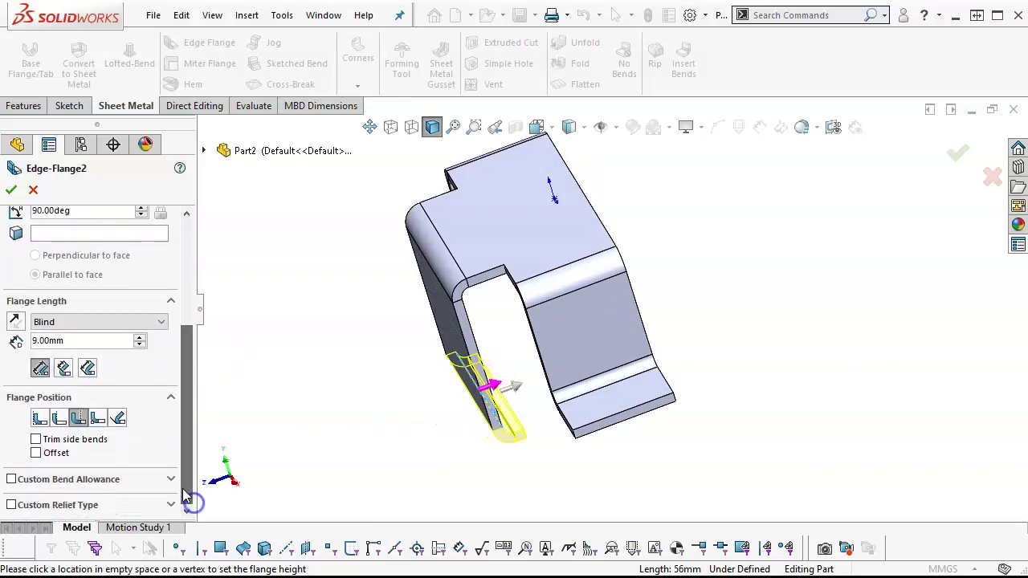
pyautogui.click(39, 419)
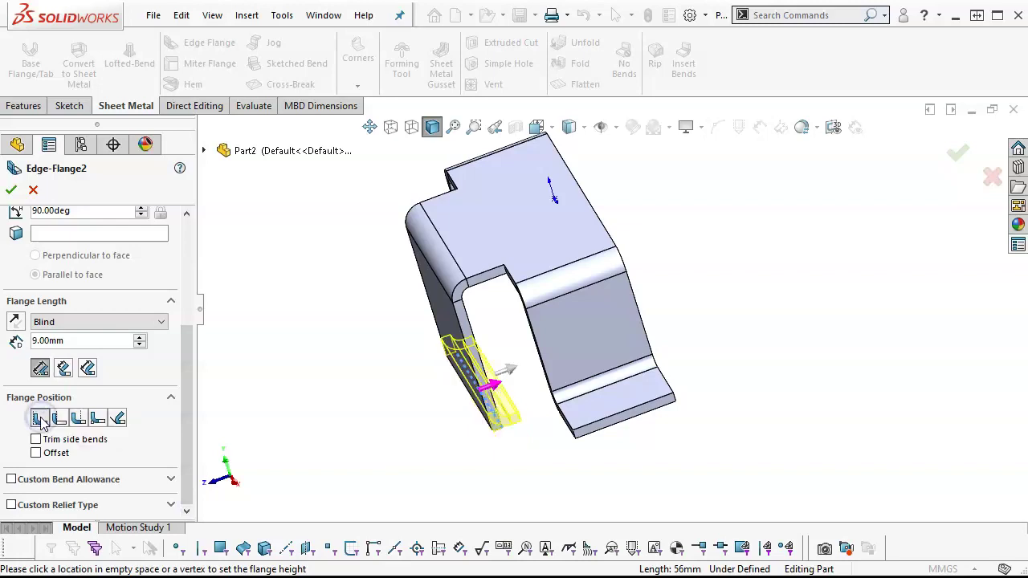
pyautogui.moveTo(246, 477); pyautogui.dragTo(246, 429, button='middle')
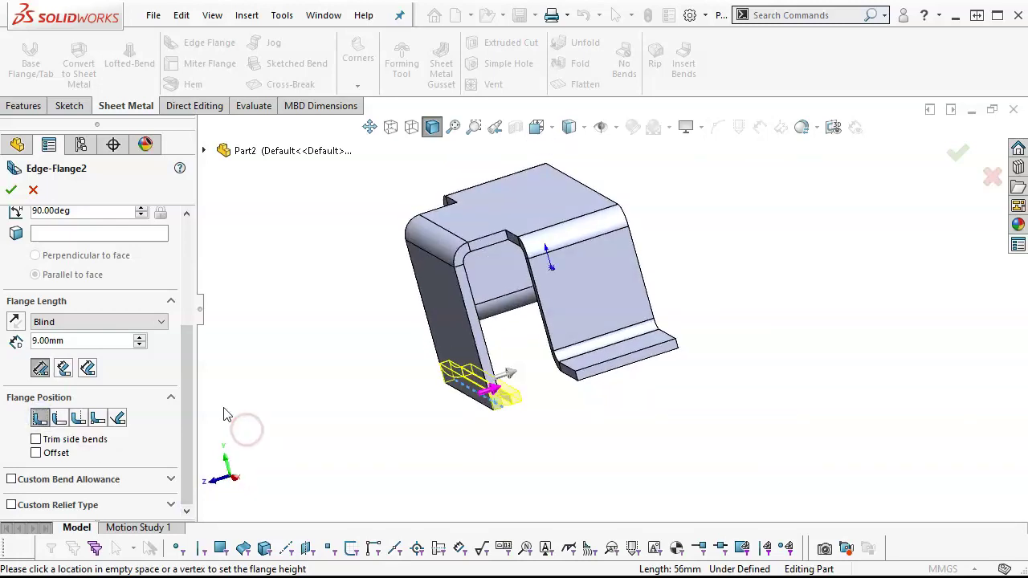
# Step: Edit the new flange's profile and pull in one end so that it is about 17 mm wide
pyautogui.moveTo(184, 378); pyautogui.dragTo(184, 273)
pyautogui.click(95, 282)
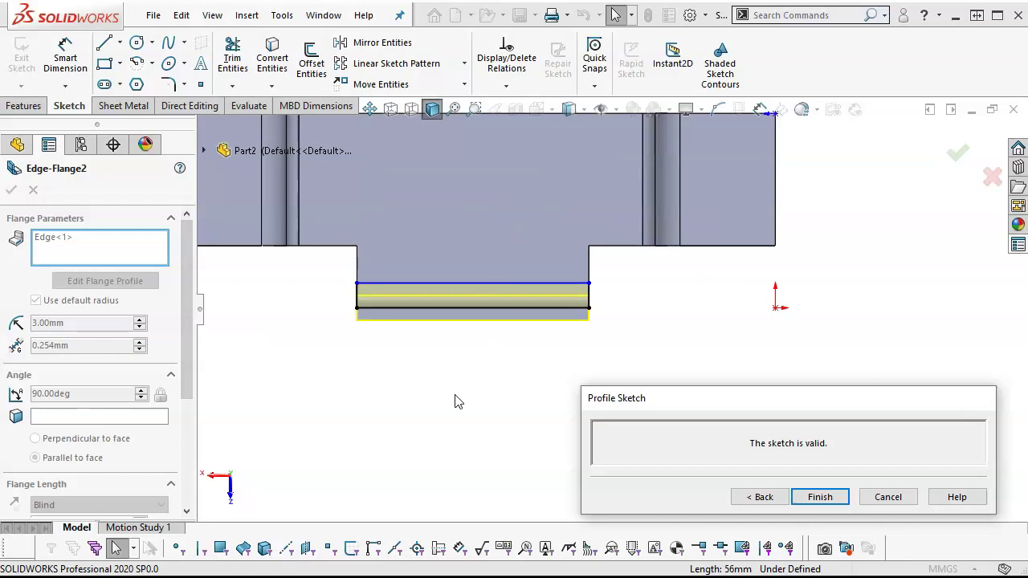
pyautogui.moveTo(455, 402); pyautogui.dragTo(427, 284, button='middle')
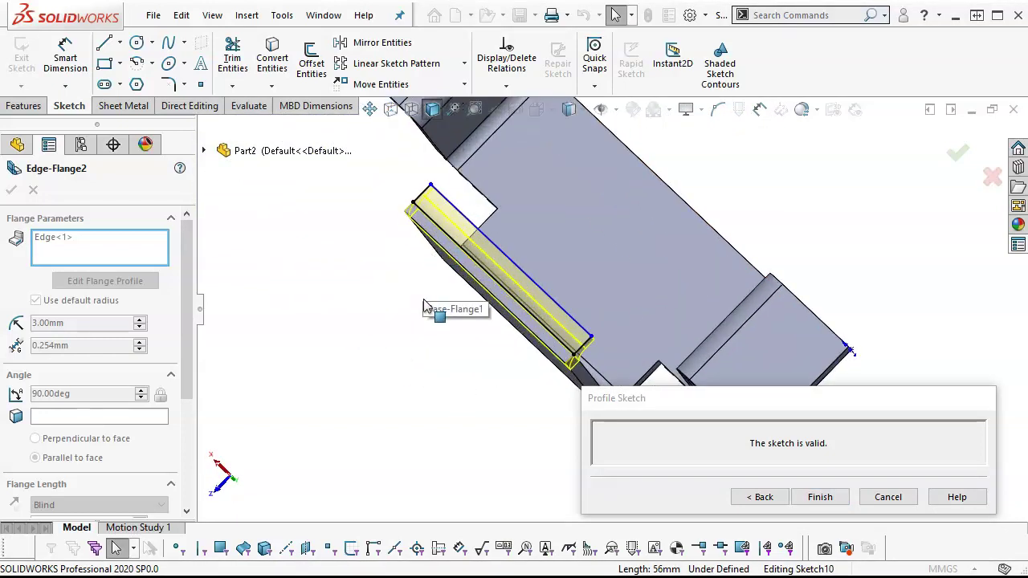
pyautogui.moveTo(413, 202)
pyautogui.mouseDown()
pyautogui.moveTo(524, 315)
pyautogui.moveTo(524, 299)
pyautogui.mouseUp()
# Step: Dimension the distance from the front flange's outer lower edge to the profile's far side as 30 mm
pyautogui.rightClick(812, 197)
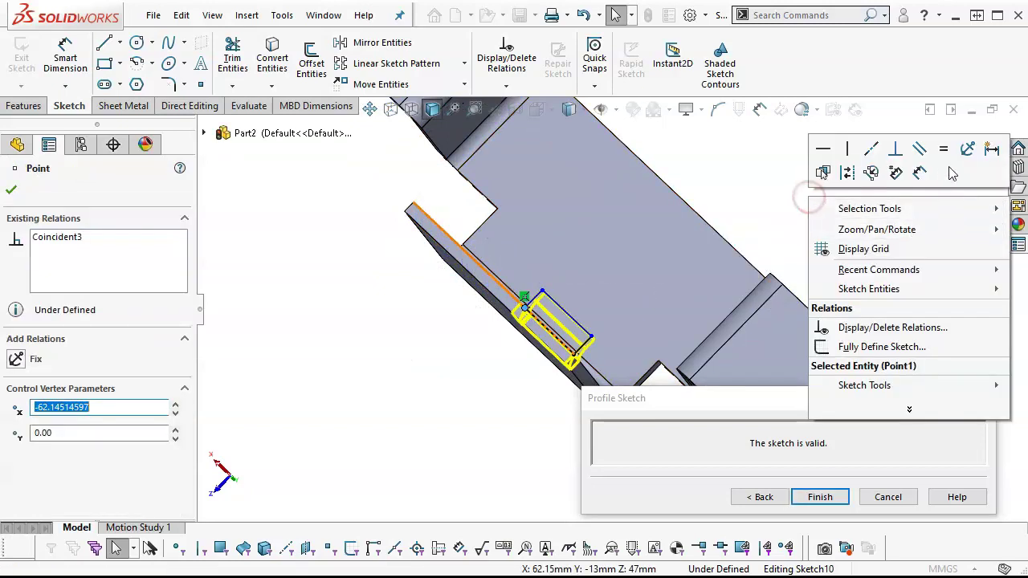
pyautogui.click(920, 173)
pyautogui.scroll(-3, 463, 356)
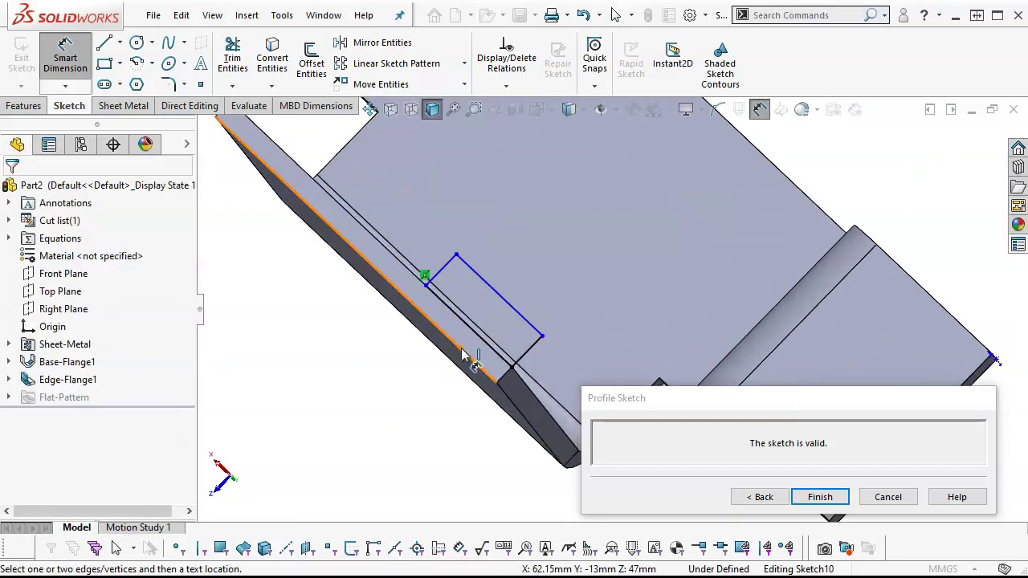
pyautogui.click(525, 315)
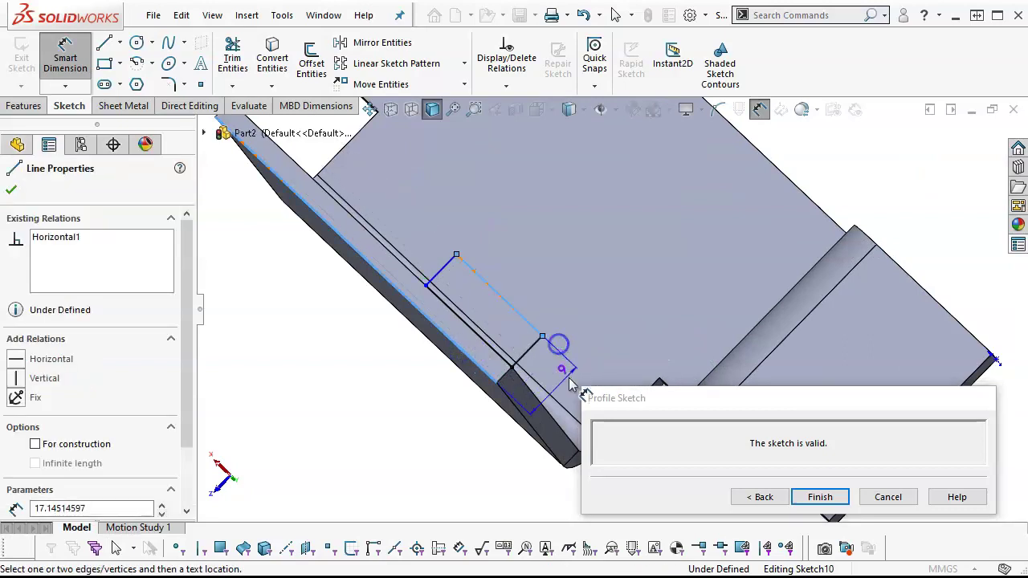
pyautogui.click(570, 386)
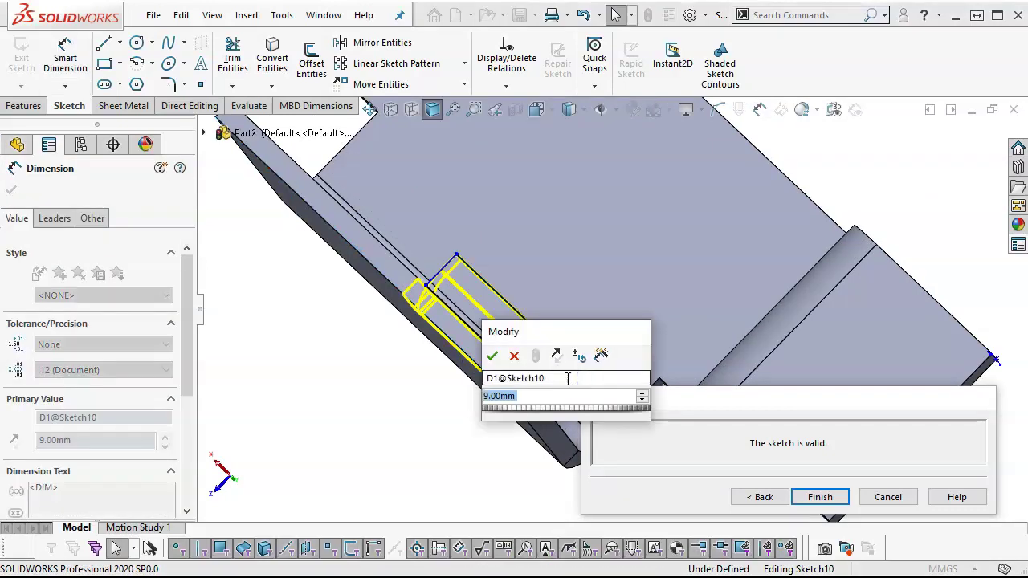
pyautogui.write('30')
pyautogui.press('Return')
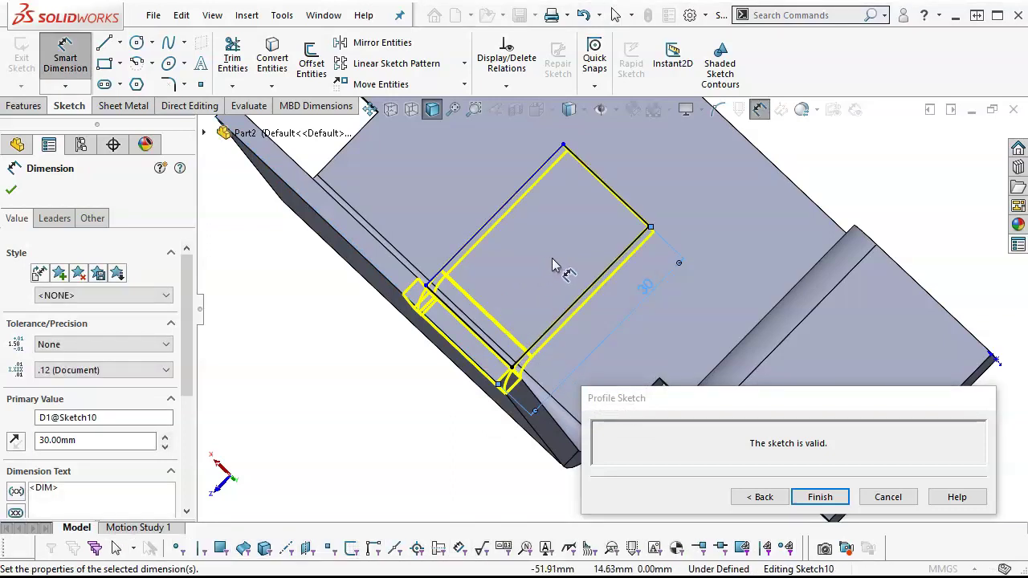
# Step: Dimension the width of the lower flange profile to 19 mm
pyautogui.click(613, 193)
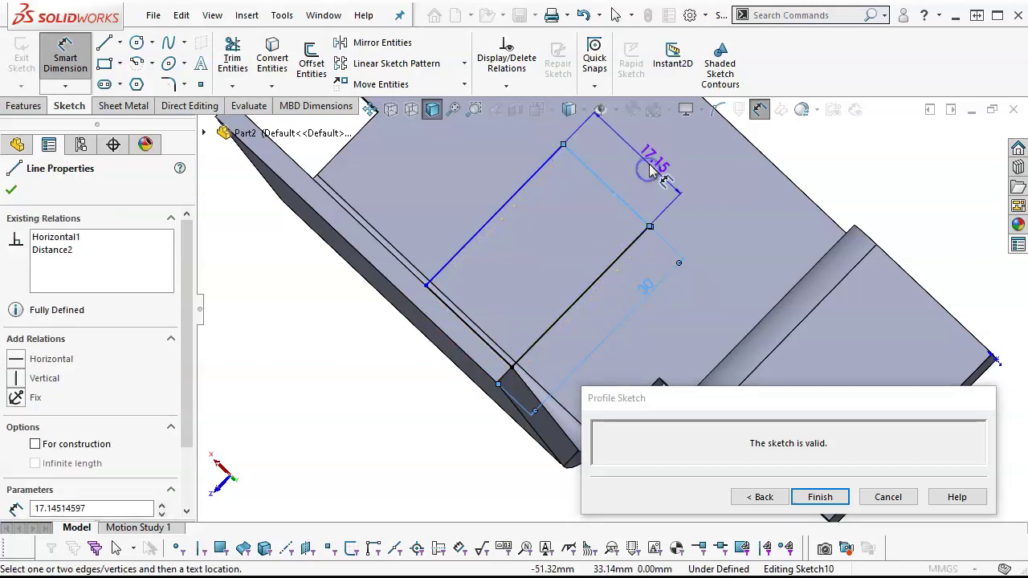
pyautogui.click(650, 169)
pyautogui.write('19')
pyautogui.press('Return')
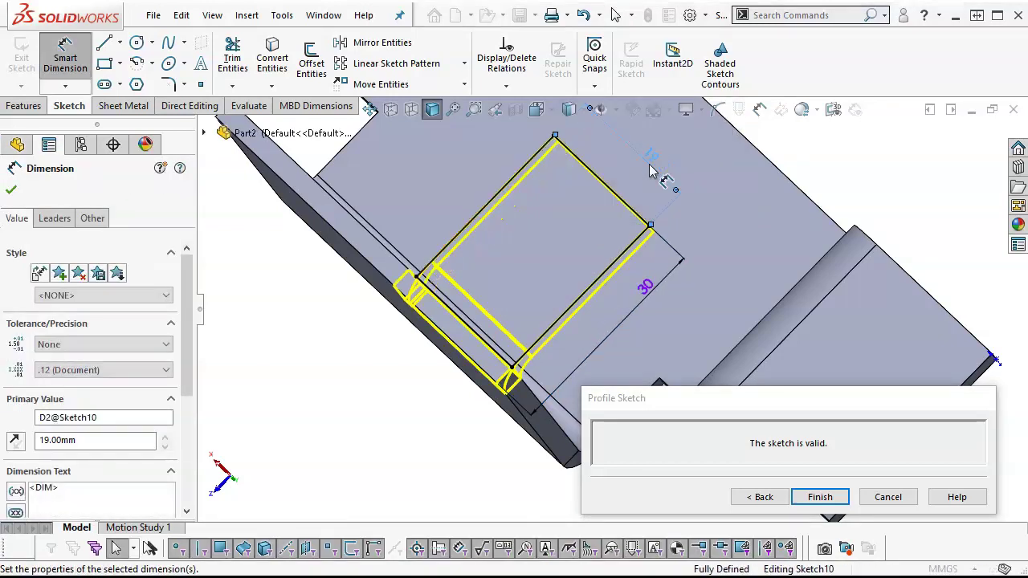
pyautogui.scroll(3, 659, 289)
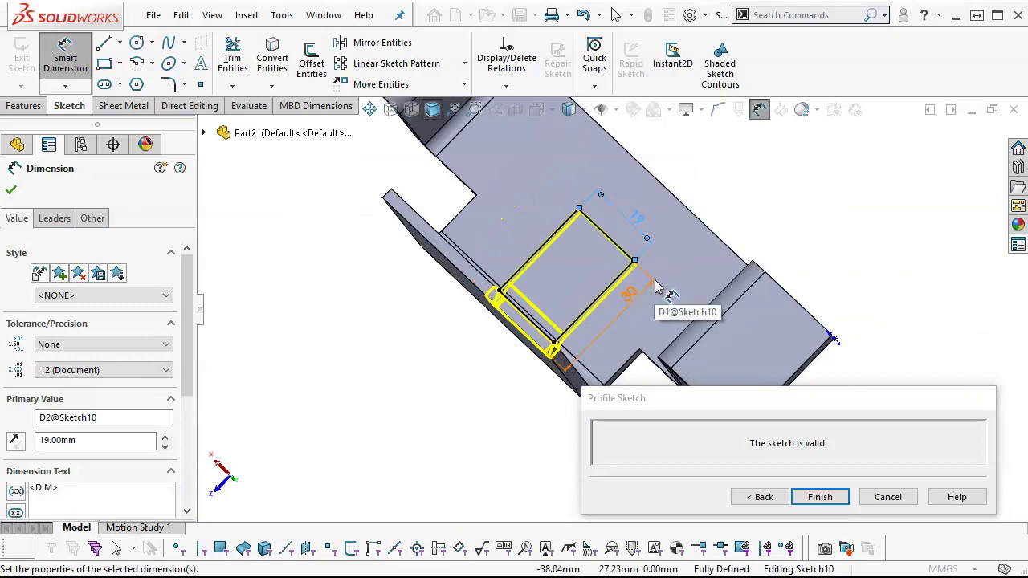
# Step: Return from the profile sketch to the flange settings and finish the lower edge flange
pyautogui.rightClick(799, 195)
pyautogui.click(837, 239)
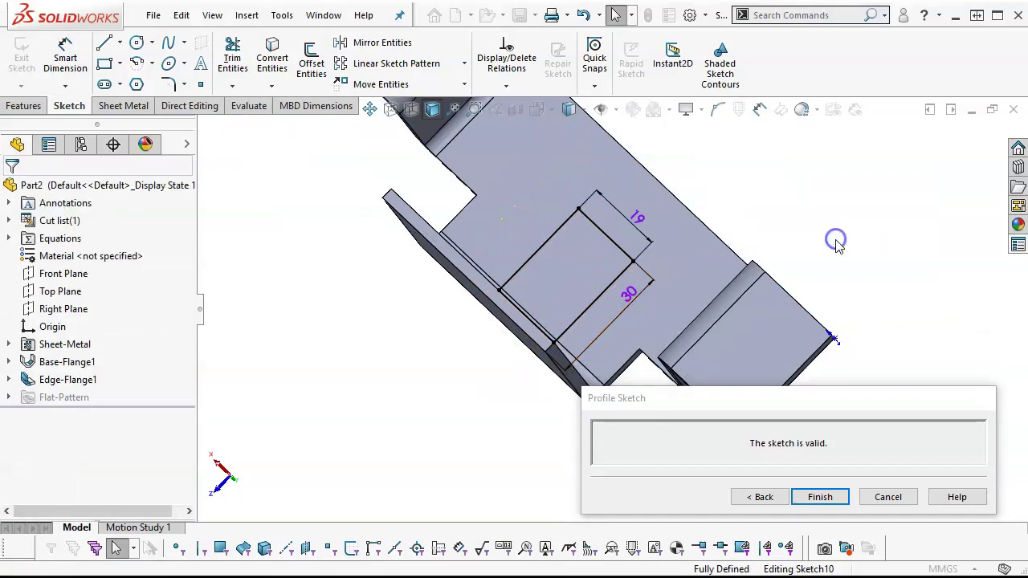
pyautogui.moveTo(808, 247); pyautogui.dragTo(776, 188, button='middle')
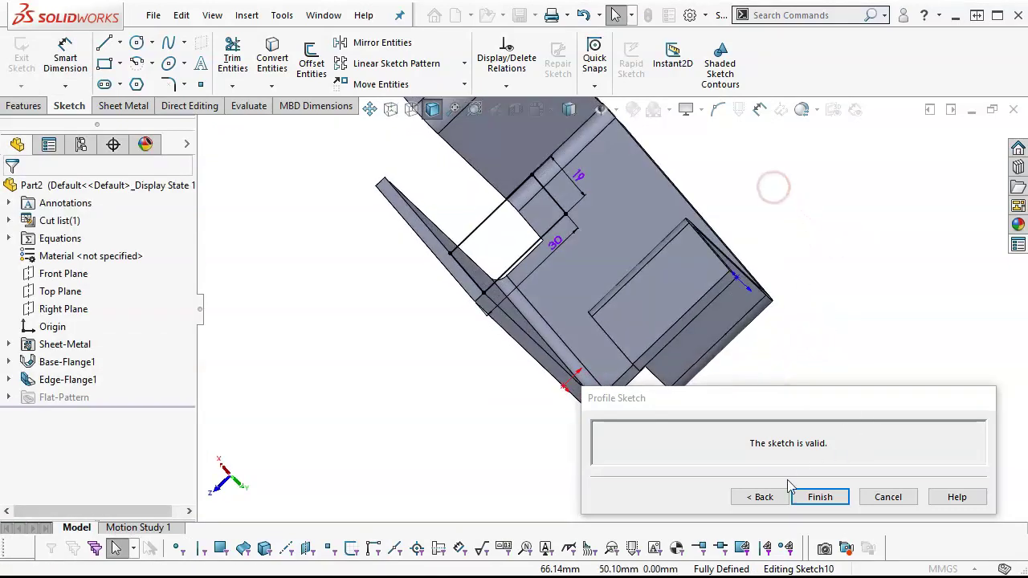
pyautogui.click(759, 497)
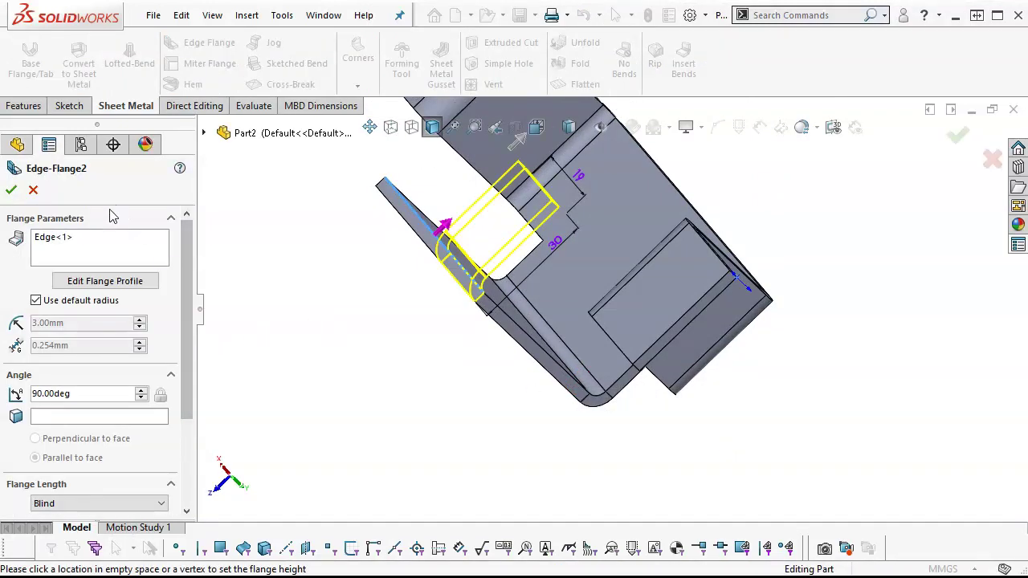
pyautogui.moveTo(186, 281); pyautogui.dragTo(188, 406)
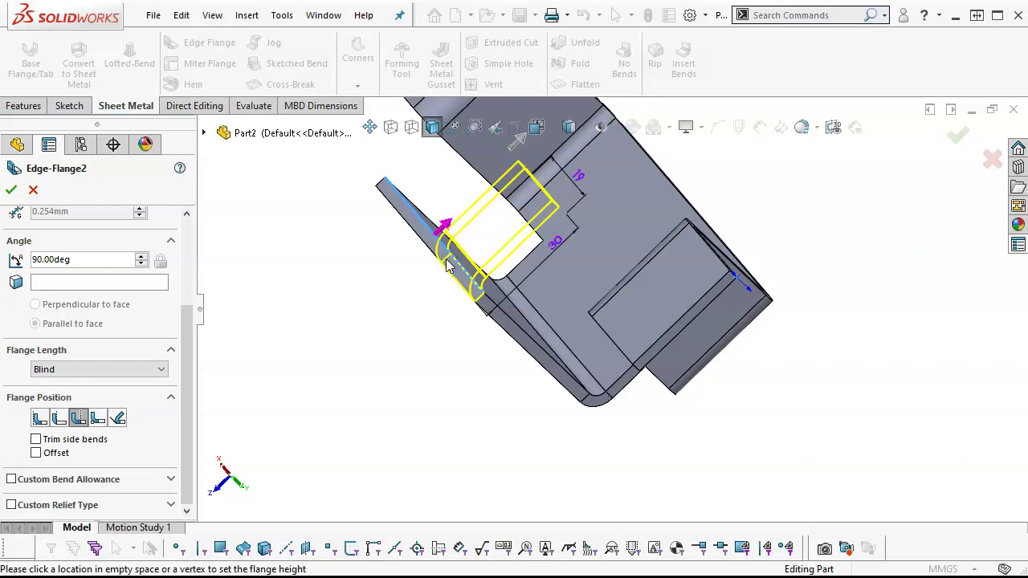
pyautogui.click(13, 193)
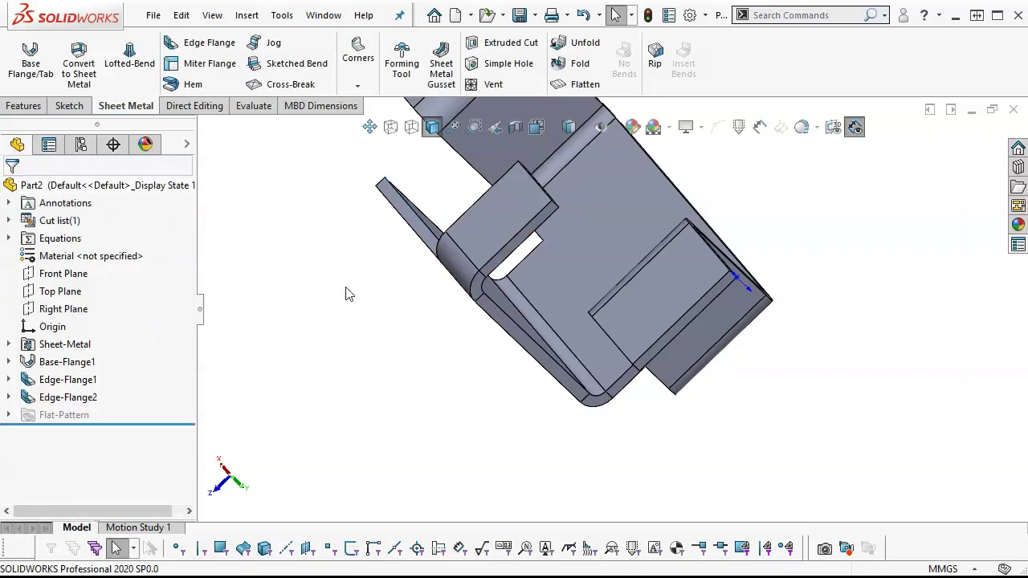
# Step: Measure the distance between the lower flange's underside and the clip's top face, and examine the flange from several angles
pyautogui.click(498, 217)
pyautogui.moveTo(498, 241); pyautogui.dragTo(450, 321, button='middle')
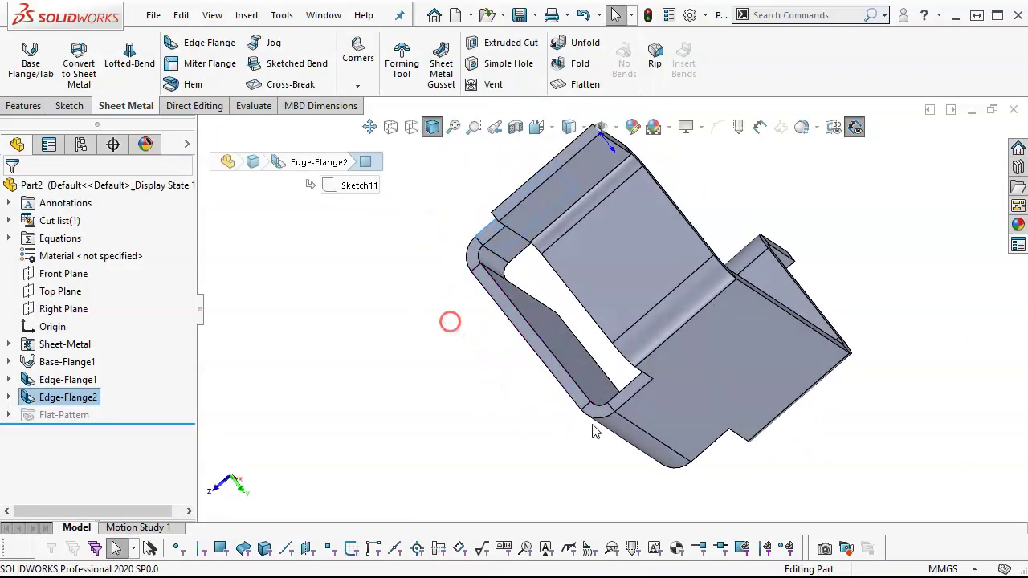
pyautogui.keyDown('ctrl'); pyautogui.click(646, 416); pyautogui.keyUp('ctrl')
pyautogui.scroll(-2, 546, 377)
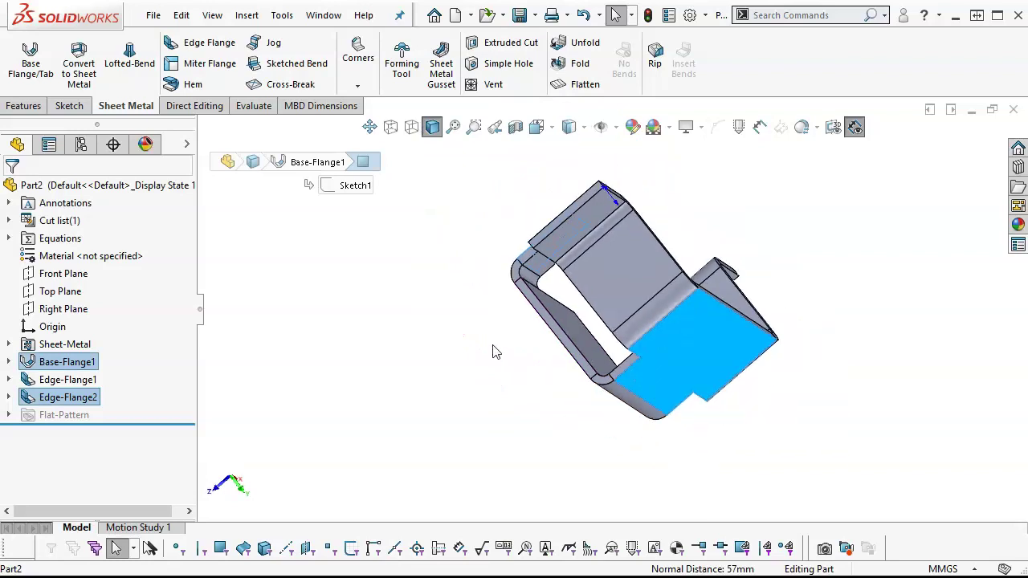
pyautogui.moveTo(496, 352); pyautogui.dragTo(509, 416, button='middle')
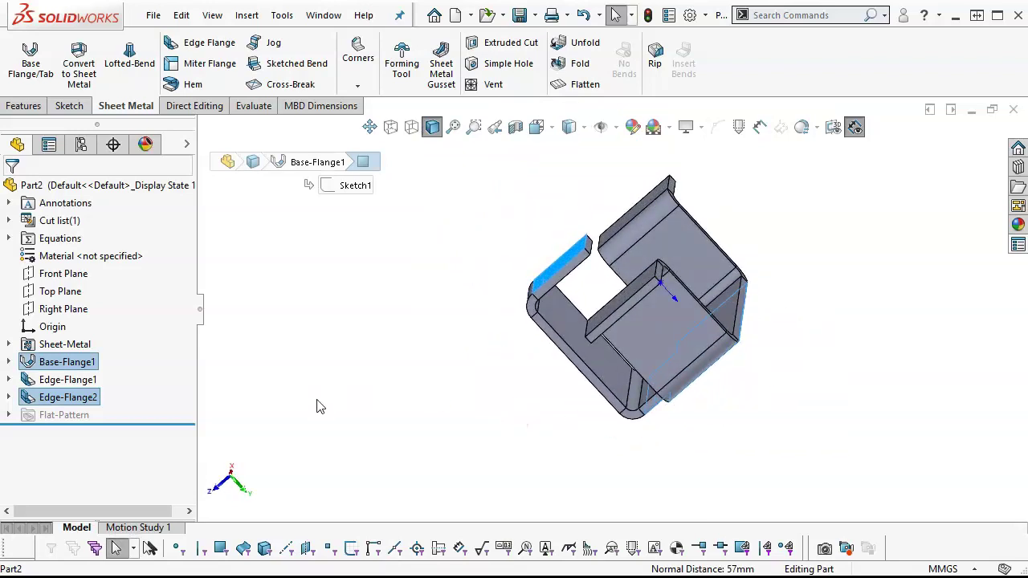
pyautogui.moveTo(434, 429); pyautogui.dragTo(433, 367, button='middle')
pyautogui.moveTo(522, 363); pyautogui.dragTo(540, 420, button='middle')
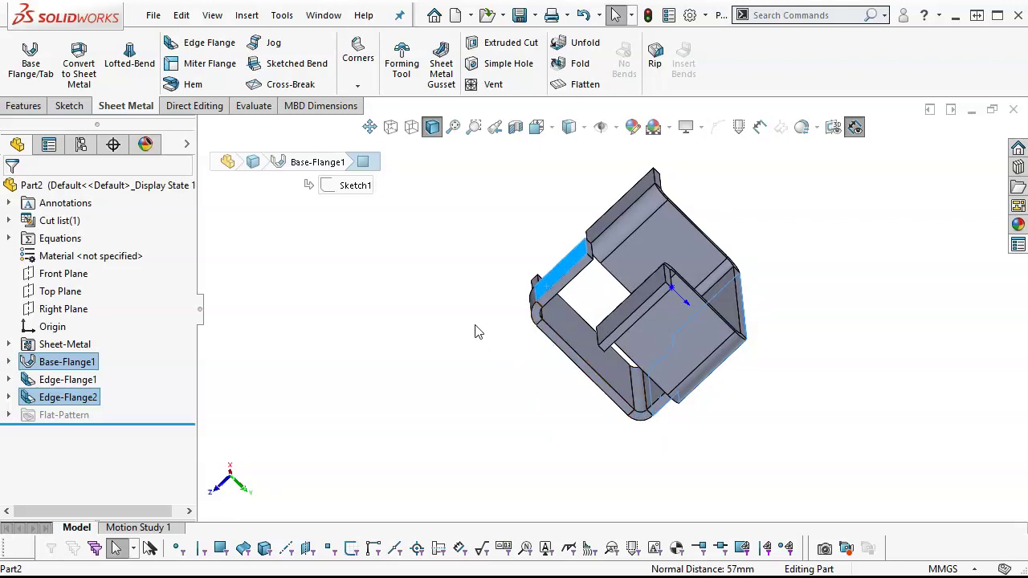
pyautogui.moveTo(478, 331); pyautogui.dragTo(459, 294, button='middle')
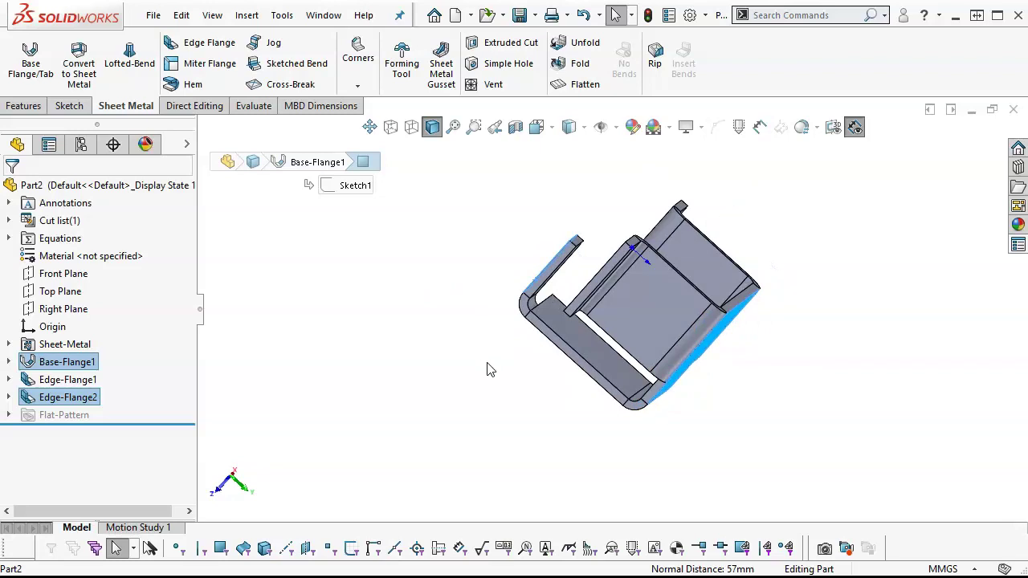
# Step: Set the front edge flange's 48 mm height dimension to 42 mm and rebuild the part
pyautogui.click(48, 380)
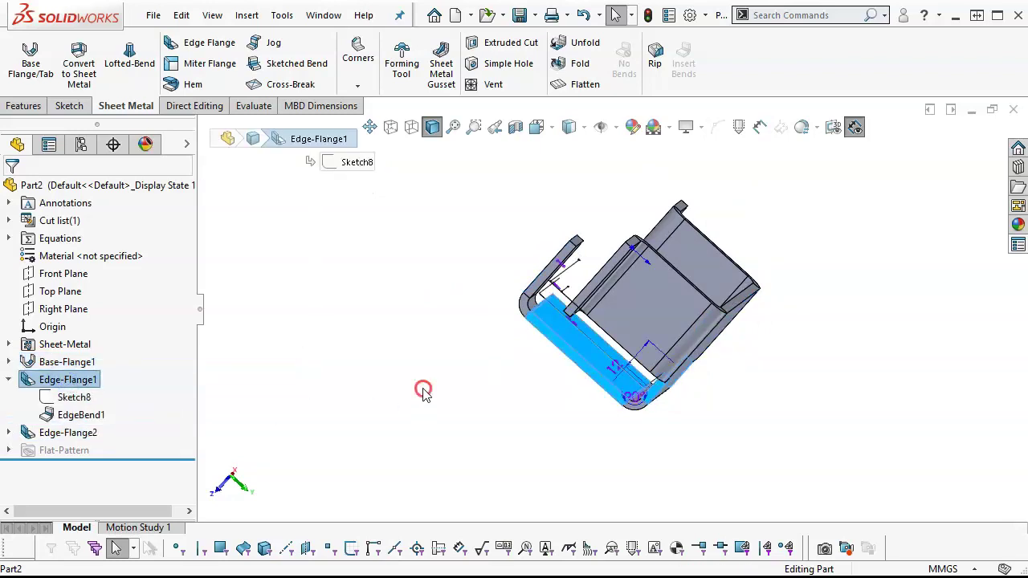
pyautogui.moveTo(402, 442); pyautogui.dragTo(383, 482, button='middle')
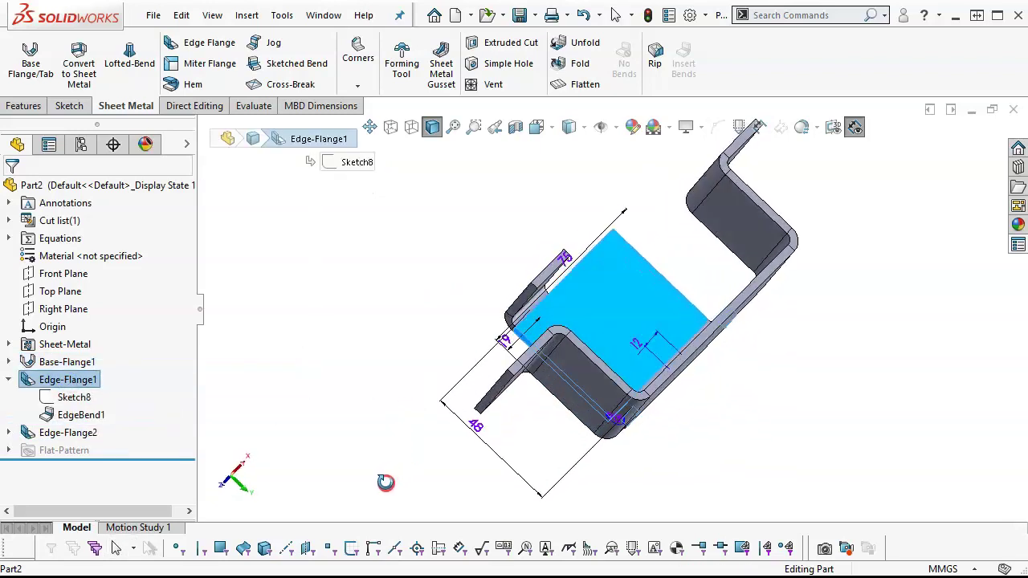
pyautogui.doubleClick(475, 425)
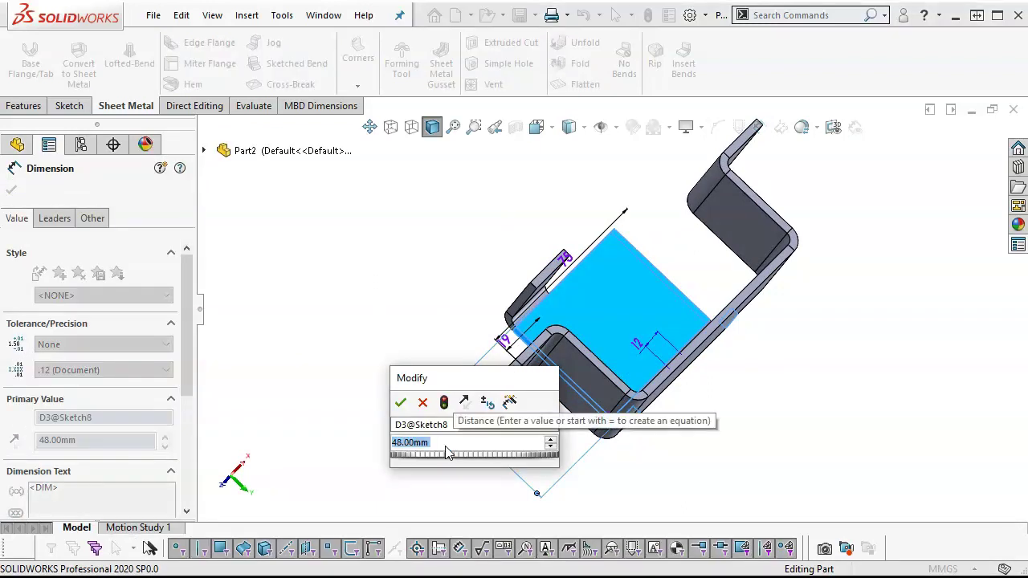
pyautogui.write('42')
pyautogui.press('Return')
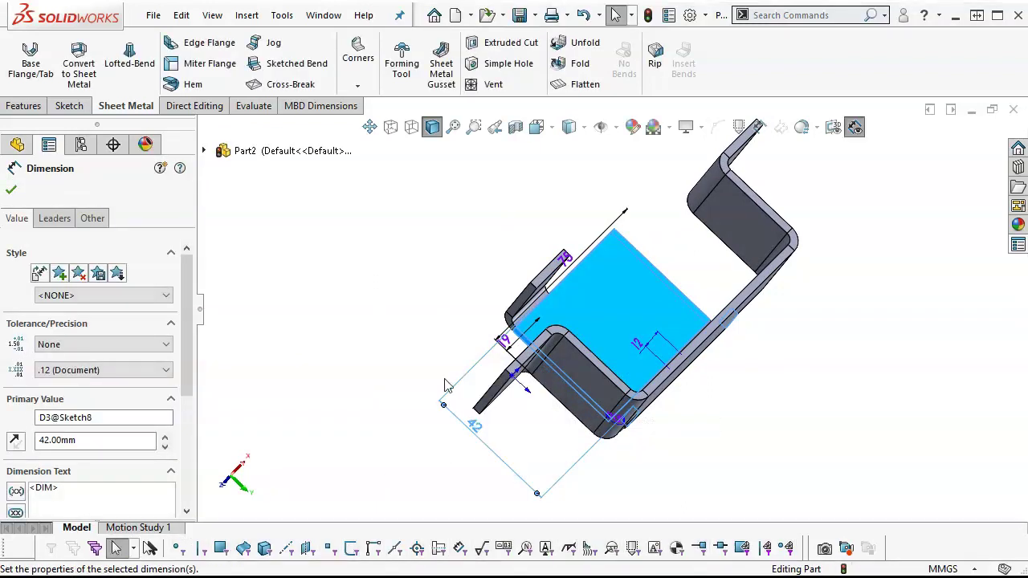
pyautogui.click(649, 15)
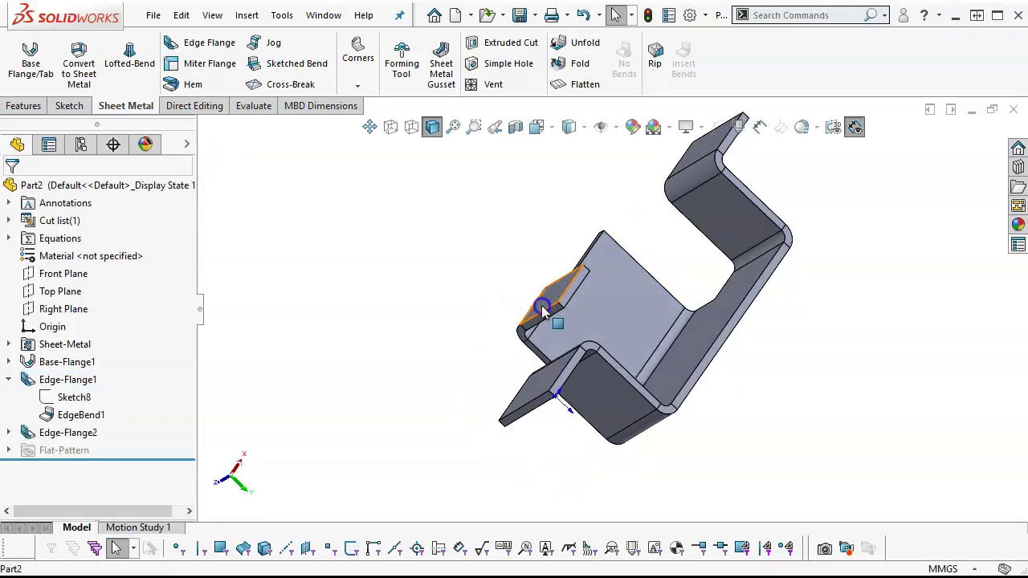
# Step: Check the normal distance between the lower flange's underside and the clip's top face again
pyautogui.click(543, 302)
pyautogui.moveTo(695, 432); pyautogui.dragTo(648, 374, button='middle')
pyautogui.click(630, 384)
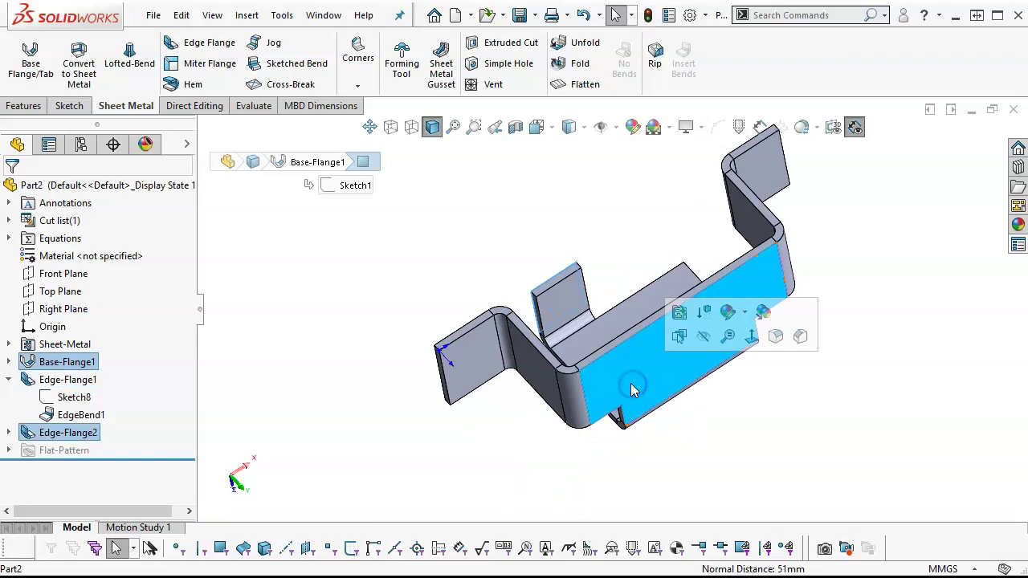
pyautogui.click(551, 457)
# Step: Examine the front flange and the free end of the lower flange from several sides
pyautogui.moveTo(551, 457); pyautogui.dragTo(514, 71, button='middle')
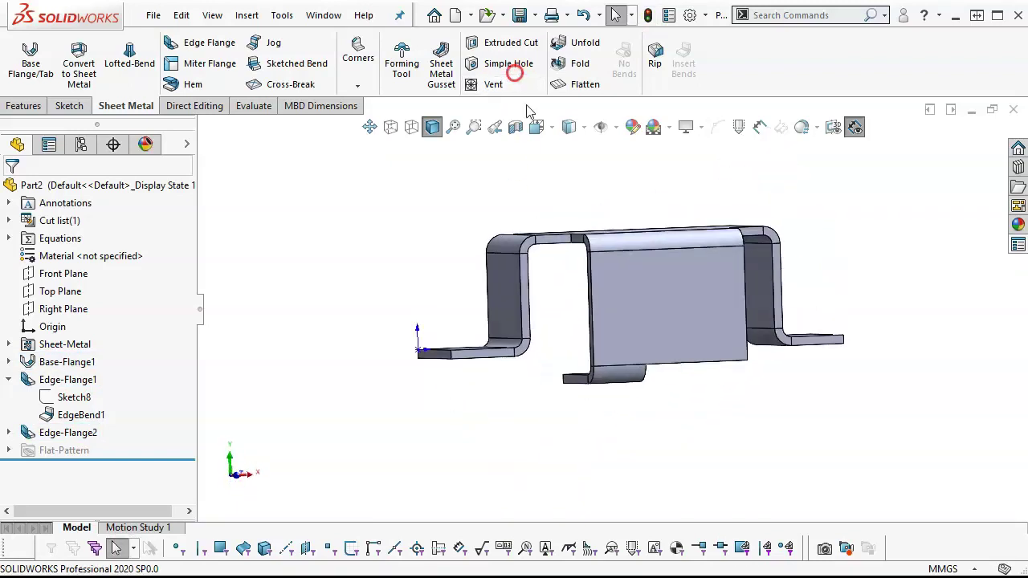
pyautogui.click(637, 309)
pyautogui.moveTo(583, 399); pyautogui.dragTo(727, 421, button='middle')
pyautogui.scroll(3, 655, 361)
pyautogui.click(652, 344)
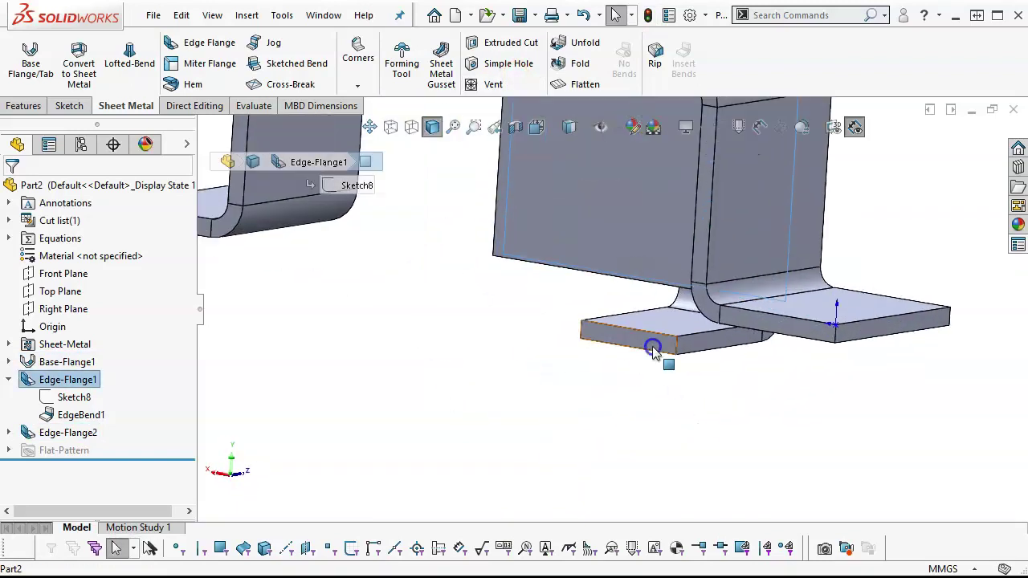
pyautogui.click(562, 362)
pyautogui.scroll(-3, 562, 359)
pyautogui.moveTo(563, 355); pyautogui.dragTo(780, 469, button='middle')
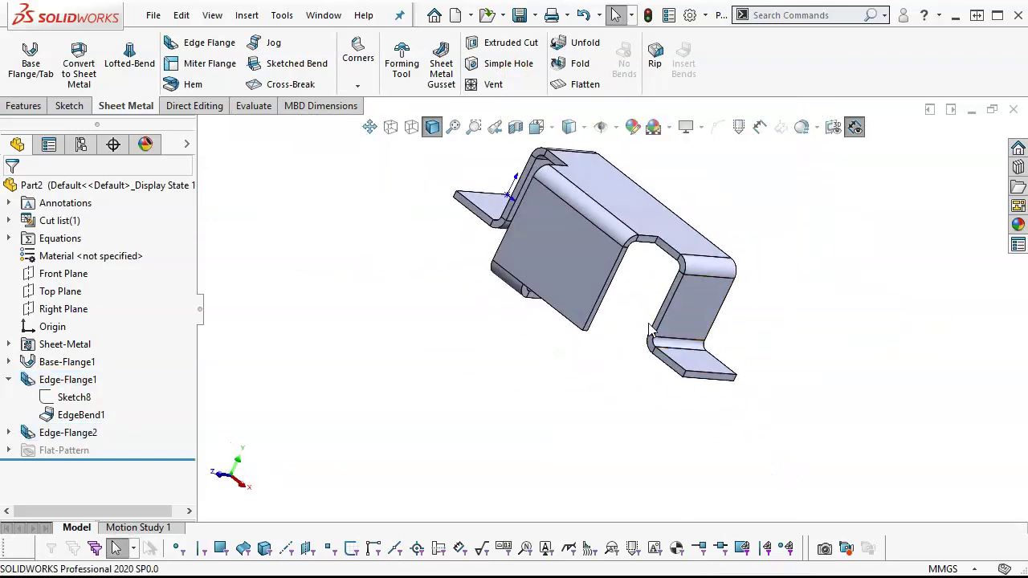
# Step: Save the part in the T2x Parts folder as Figure662 Holder Clip
pyautogui.moveTo(635, 329); pyautogui.dragTo(608, 391, button='middle')
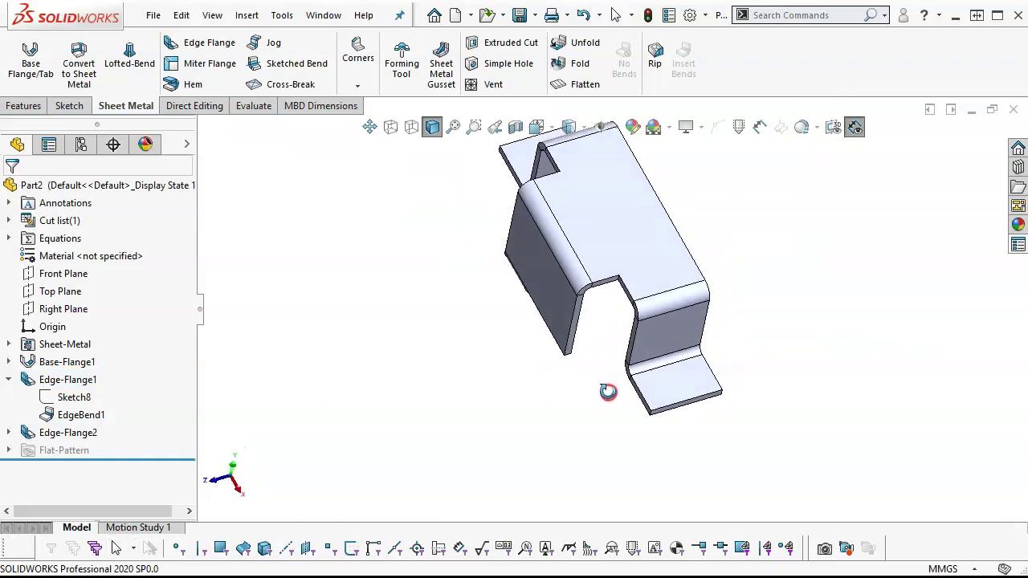
pyautogui.click(512, 335)
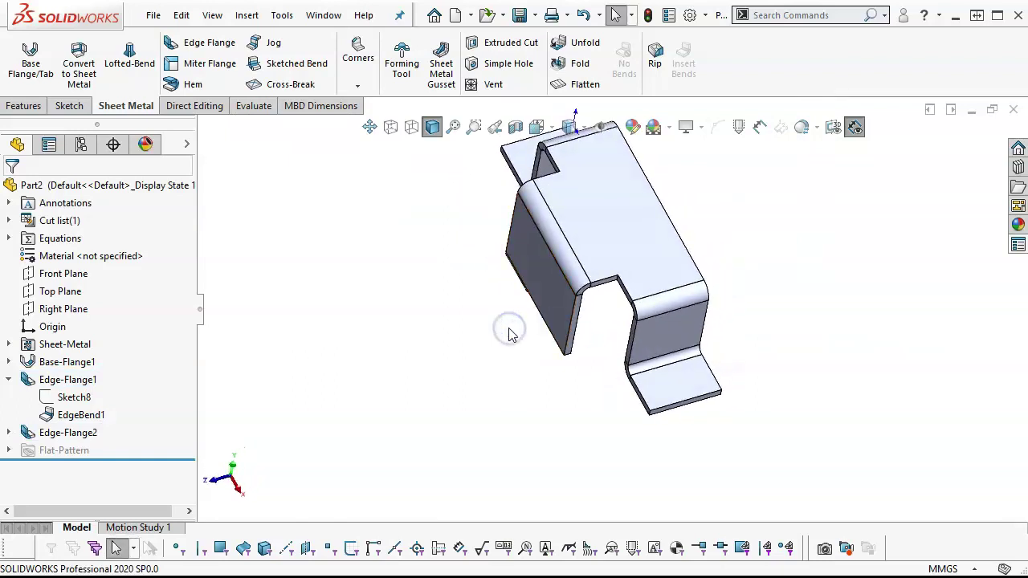
pyautogui.hotkey('ctrl', '7')
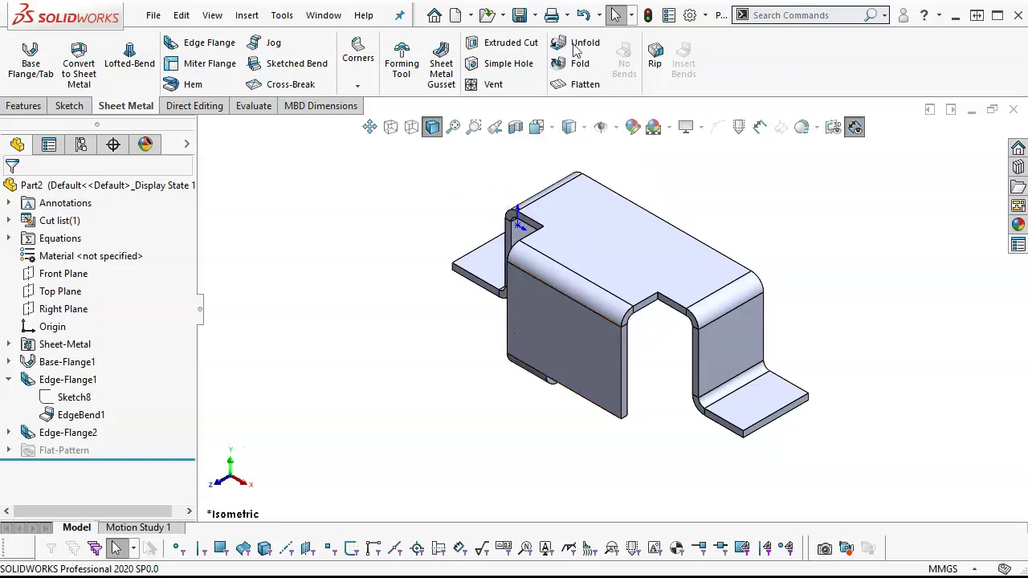
pyautogui.click(518, 15)
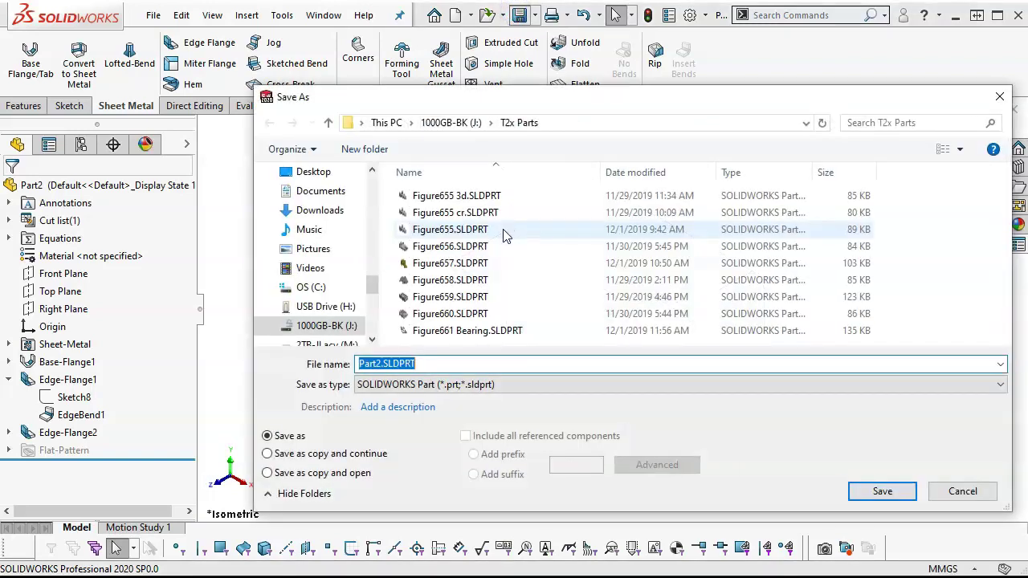
pyautogui.click(455, 316)
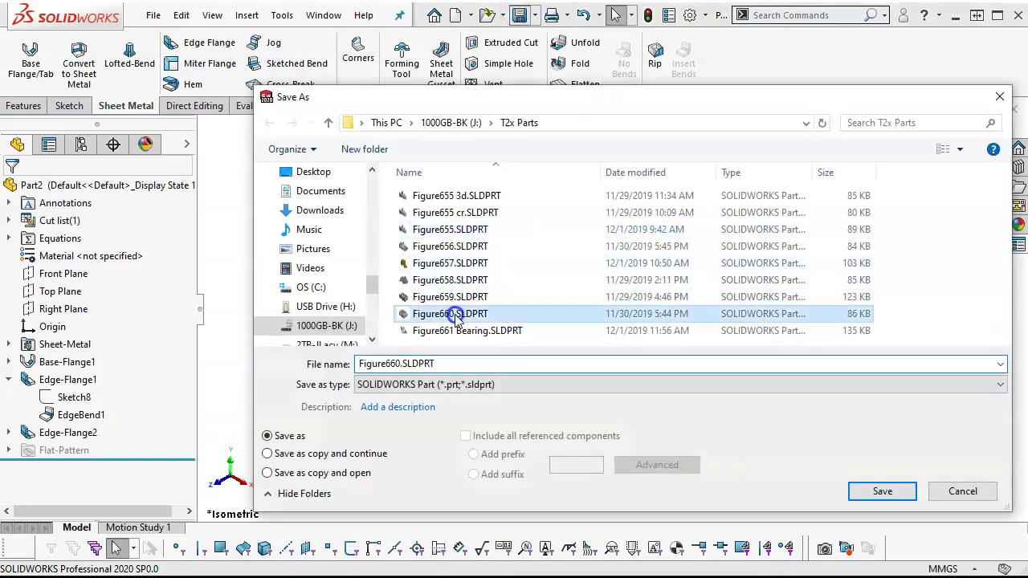
pyautogui.click(393, 364)
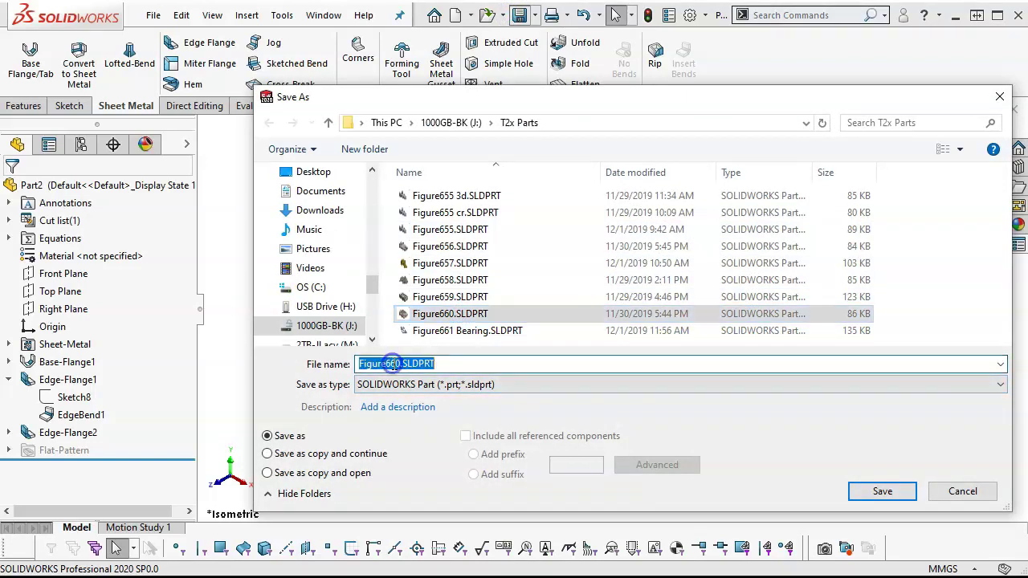
pyautogui.click(395, 364)
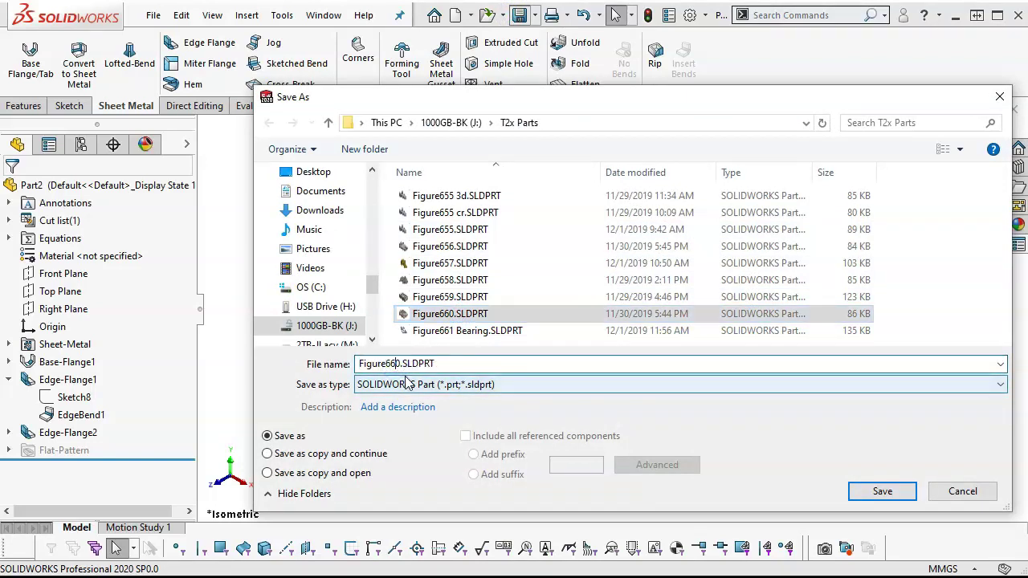
pyautogui.press('BackSpace')
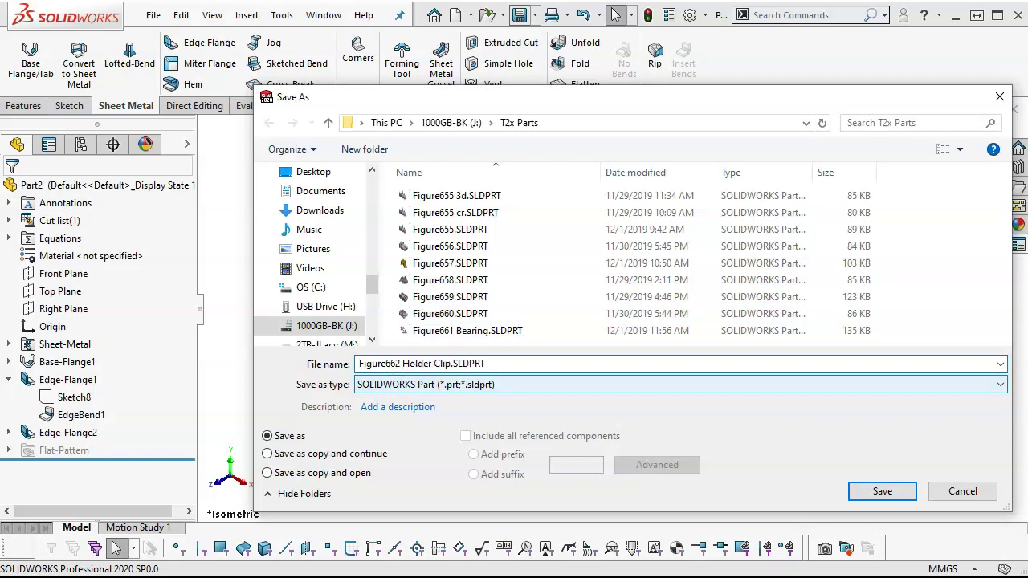
pyautogui.press('Return')
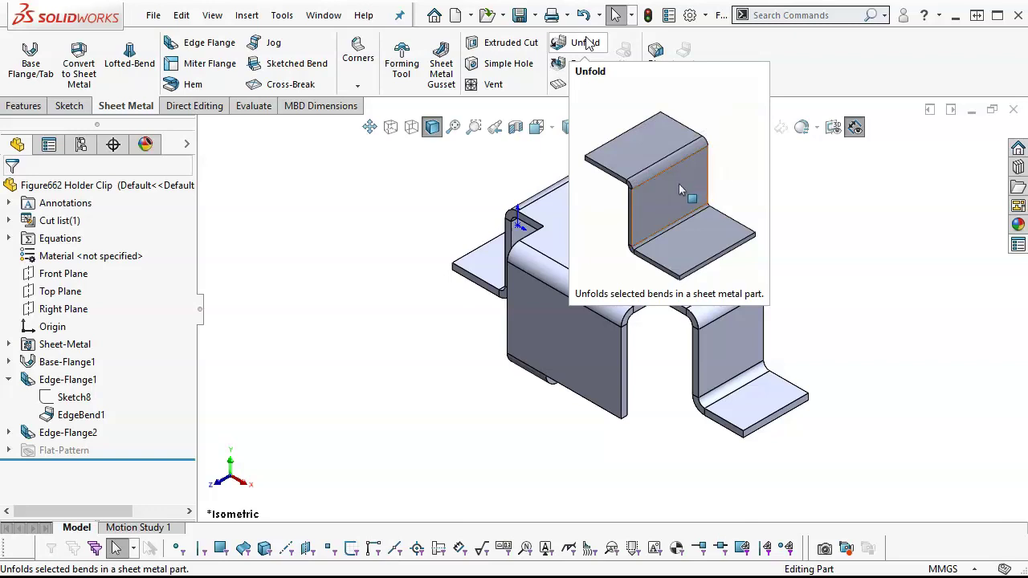
# Step: Unfold all bends of the clip, keeping its top face fixed
pyautogui.click(580, 229)
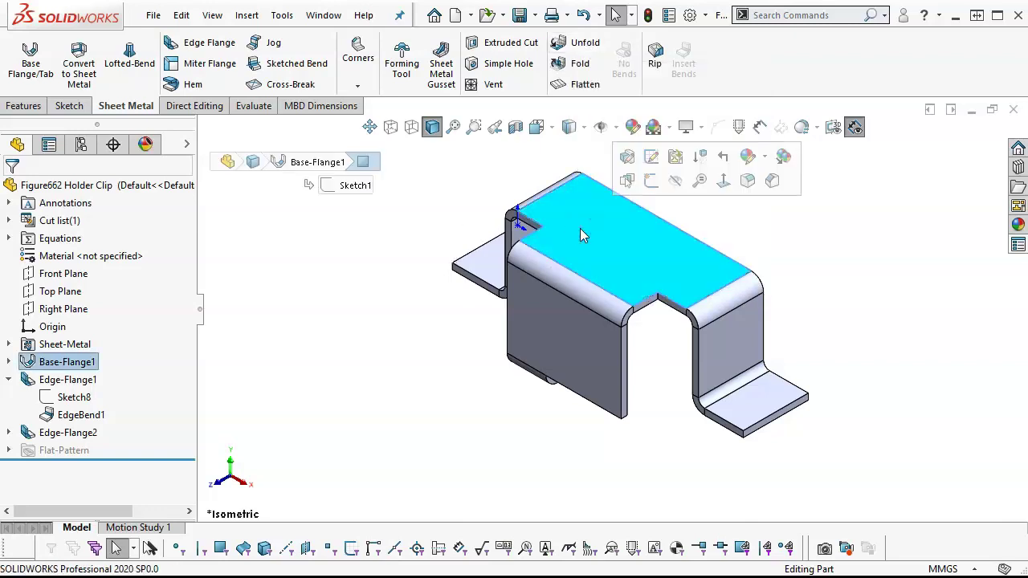
pyautogui.click(583, 48)
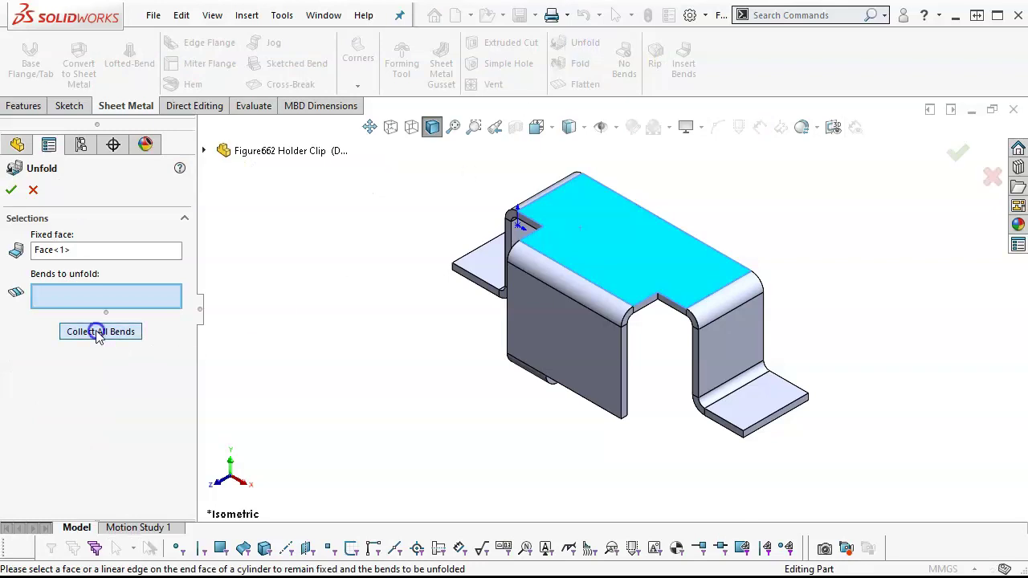
pyautogui.click(97, 332)
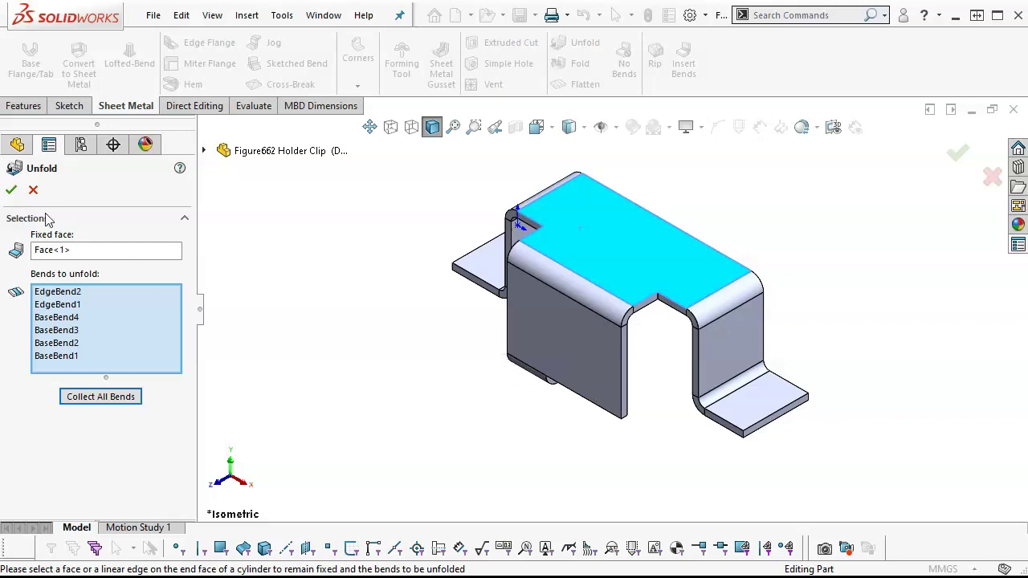
pyautogui.click(12, 190)
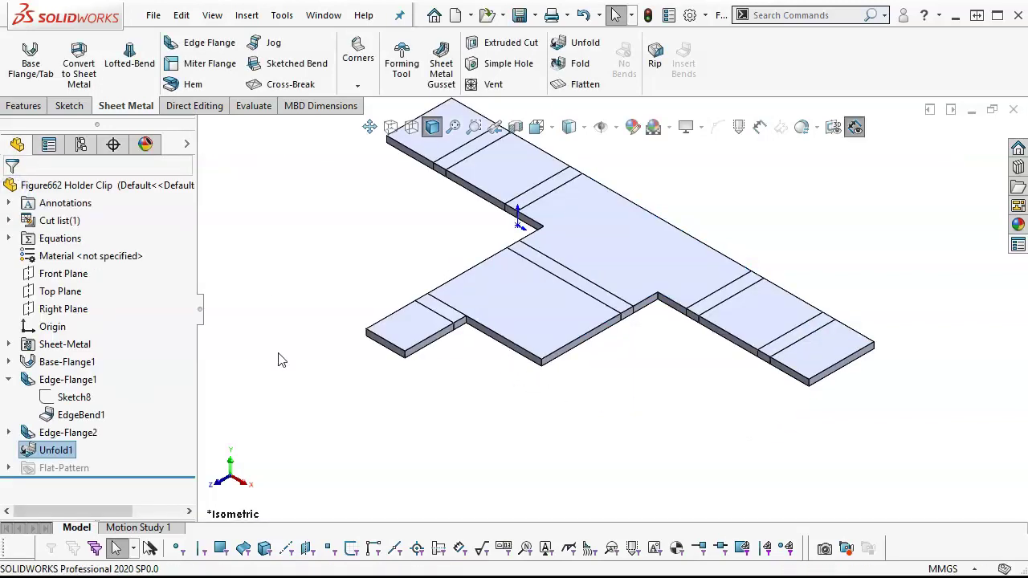
pyautogui.scroll(2, 608, 359)
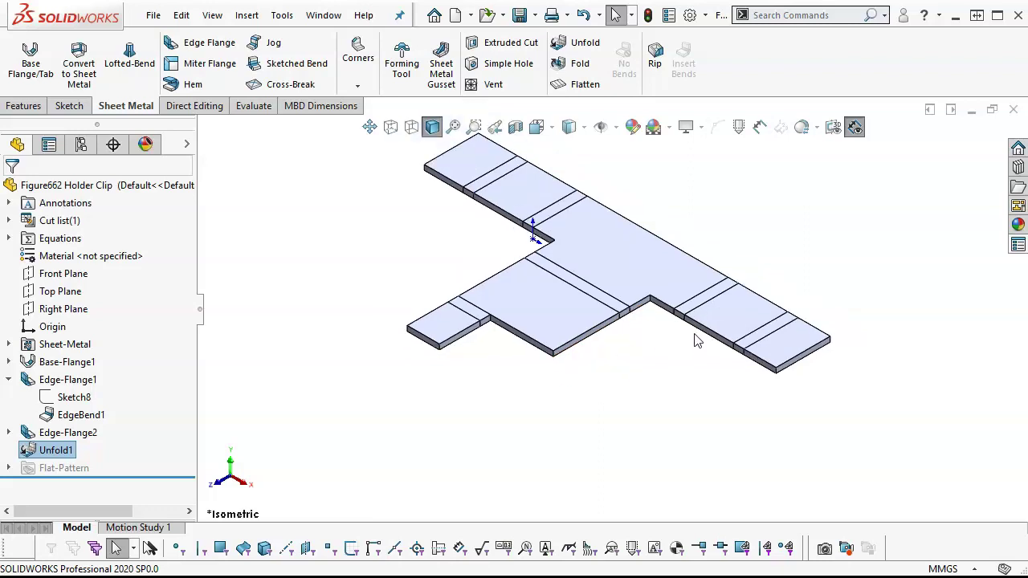
# Step: Roll the model back to before the Unfold feature and open the lower flange's profile sketch for editing
pyautogui.moveTo(165, 476); pyautogui.dragTo(157, 448)
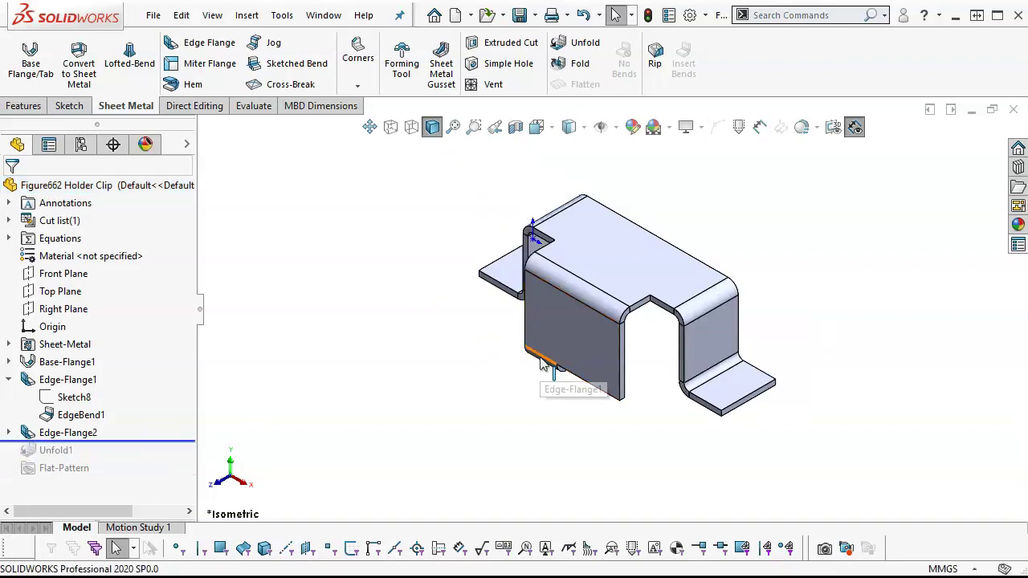
pyautogui.click(30, 434)
pyautogui.click(8, 432)
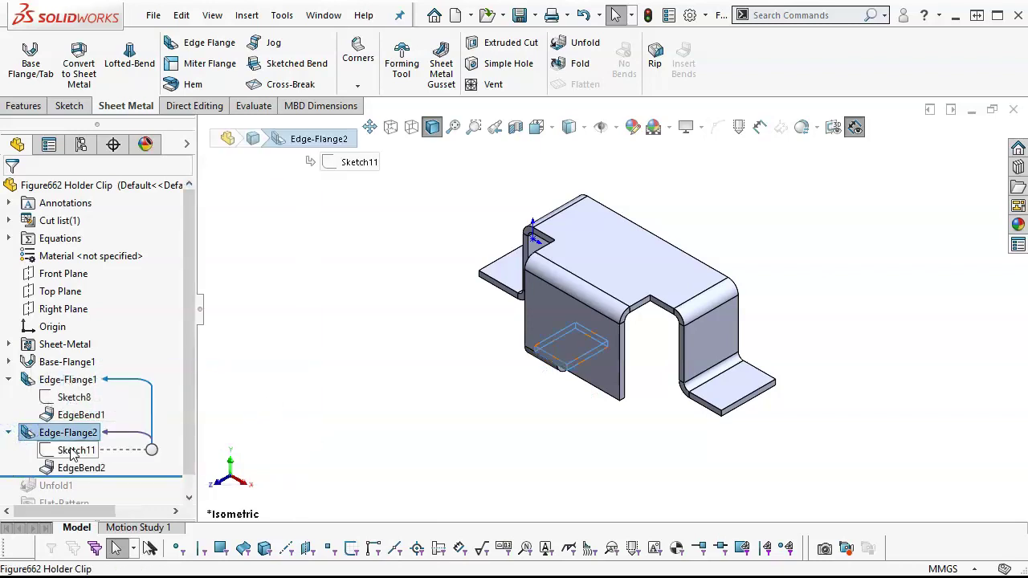
pyautogui.rightClick(72, 451)
pyautogui.click(85, 395)
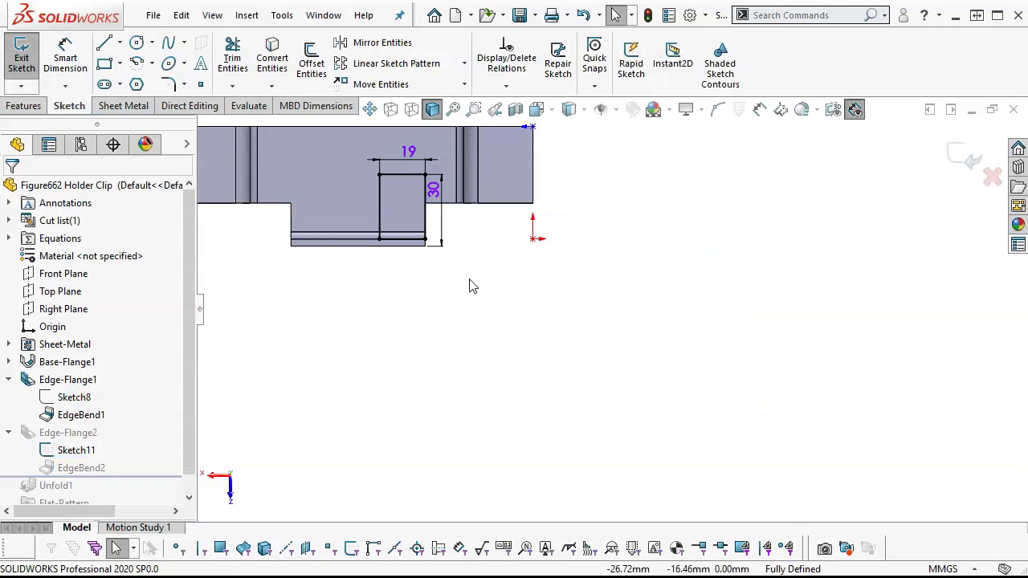
# Step: Check where the lower flange profile's corner points sit along the front flange's edge, in plan and at an angle
pyautogui.scroll(-3, 386, 221)
pyautogui.click(377, 268)
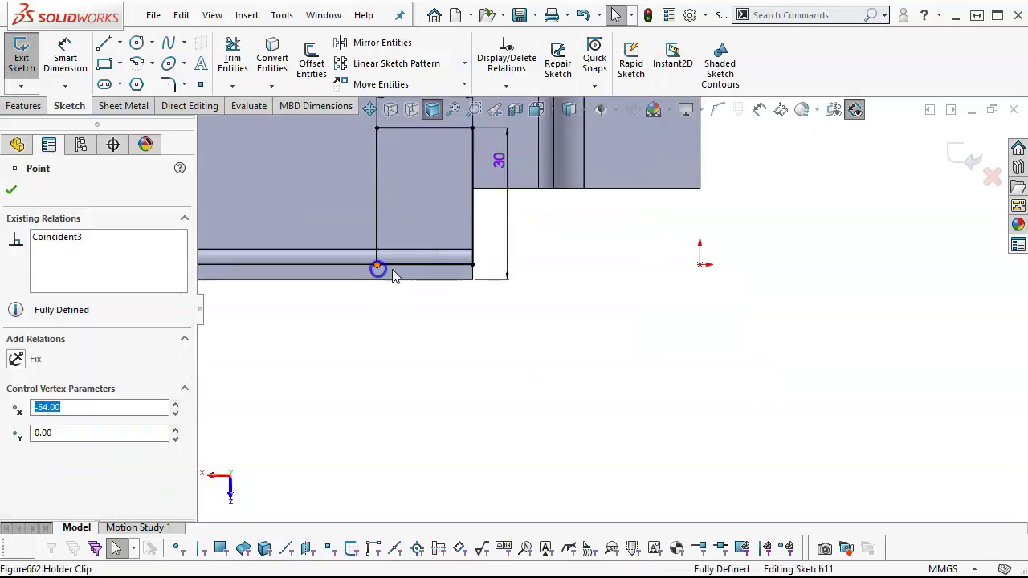
pyautogui.click(472, 266)
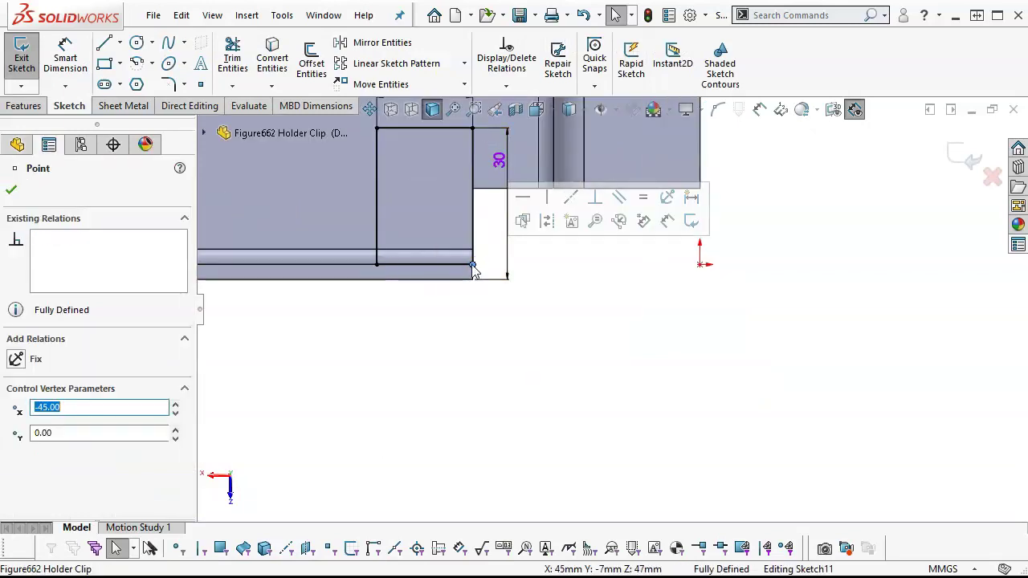
pyautogui.scroll(2, 472, 314)
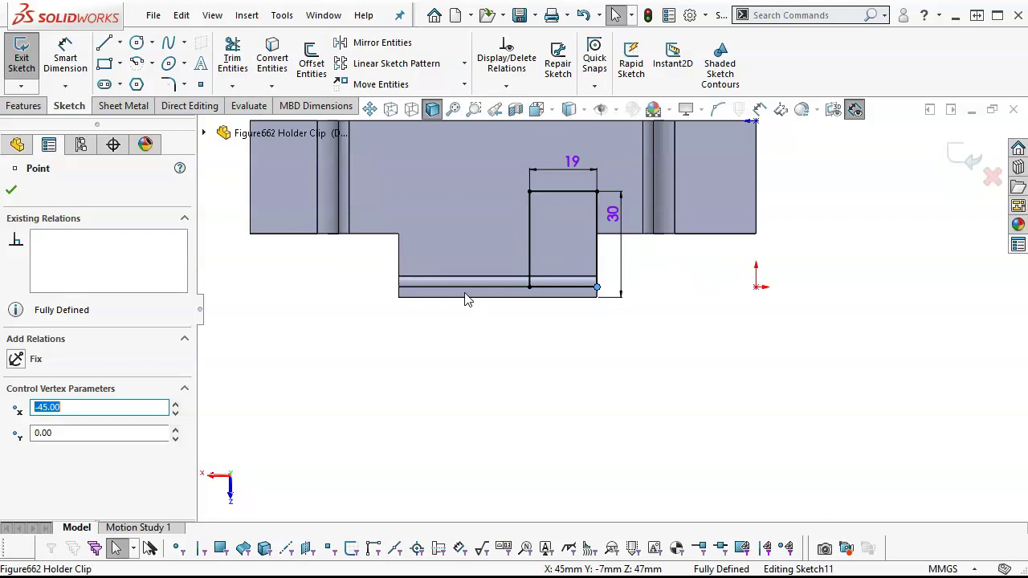
pyautogui.click(550, 288)
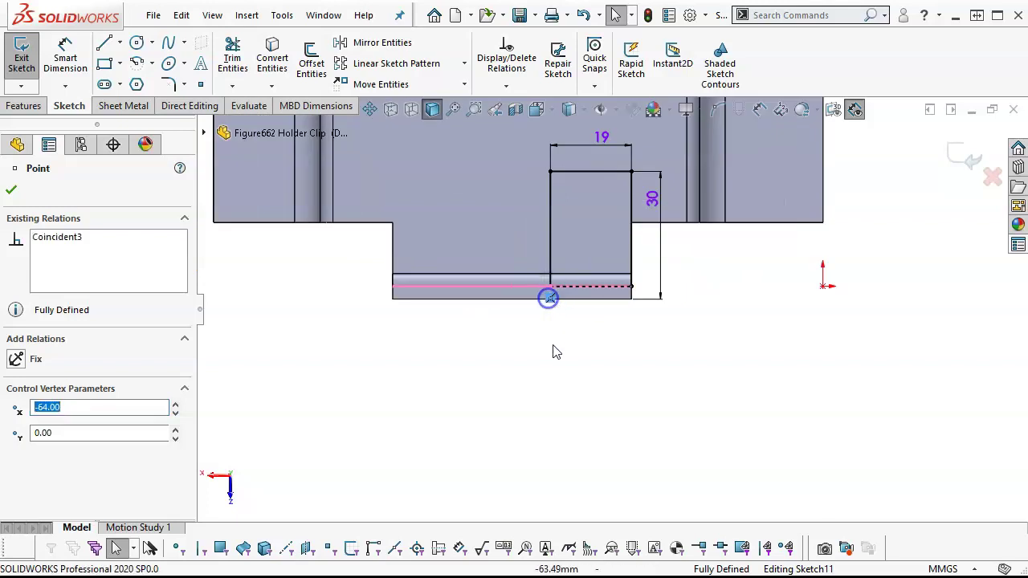
pyautogui.scroll(2, 555, 349)
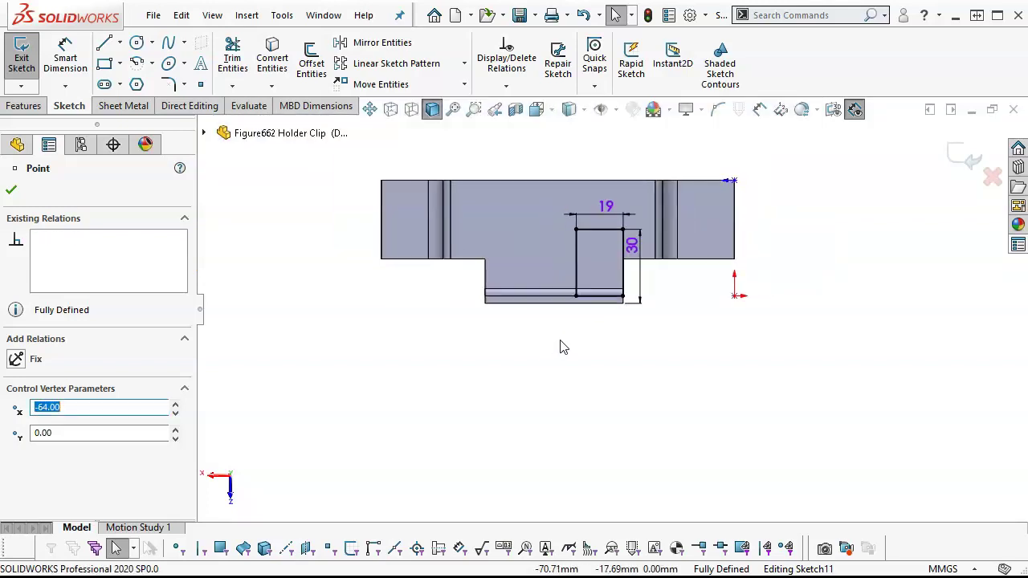
pyautogui.moveTo(562, 344)
pyautogui.mouseDown(button='middle')
pyautogui.moveTo(533, 402)
pyautogui.moveTo(590, 357)
pyautogui.mouseUp(button='middle')
pyautogui.scroll(-2, 590, 356)
pyautogui.press('Escape')
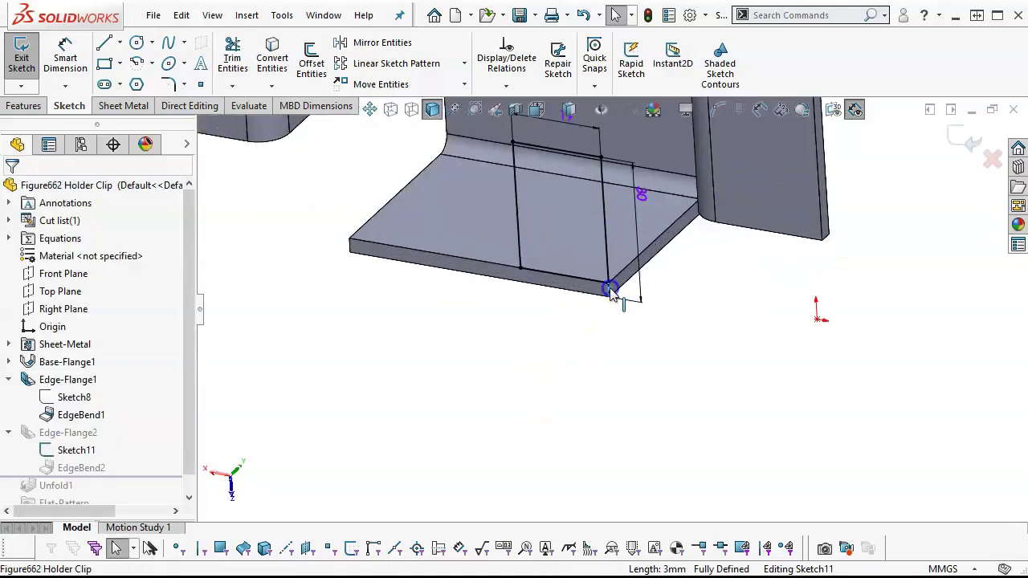
# Step: Move the lower flange's profile to the end of the front flange's edge farther from the origin and exit the sketch
pyautogui.moveTo(611, 291)
pyautogui.mouseDown()
pyautogui.moveTo(521, 280)
pyautogui.moveTo(434, 298)
pyautogui.moveTo(396, 293)
pyautogui.mouseUp()
pyautogui.moveTo(424, 255); pyautogui.dragTo(348, 243)
pyautogui.scroll(3, 404, 357)
pyautogui.moveTo(479, 349); pyautogui.dragTo(500, 470, button='middle')
pyautogui.hotkey('ctrl', '7')
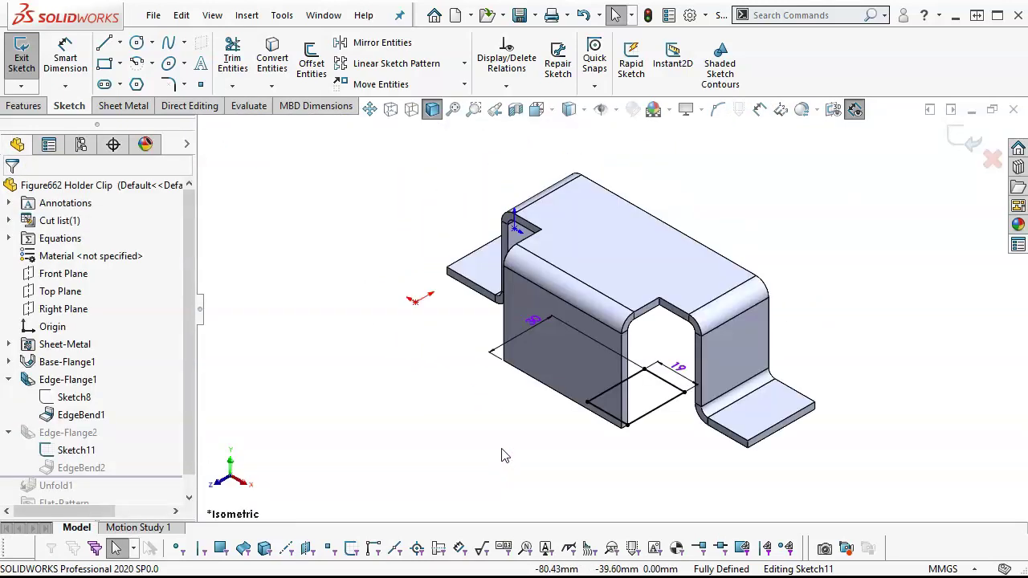
pyautogui.click(968, 141)
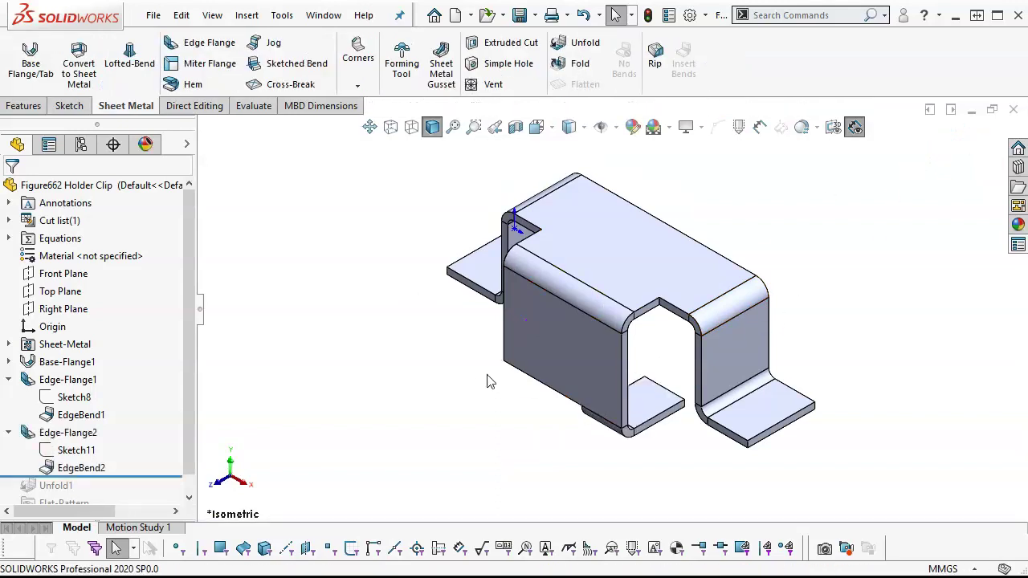
# Step: Roll the model forward past the Unfold feature, rebuild it, and start a sketch on the flattened clip's central face
pyautogui.moveTo(169, 476); pyautogui.dragTo(157, 503)
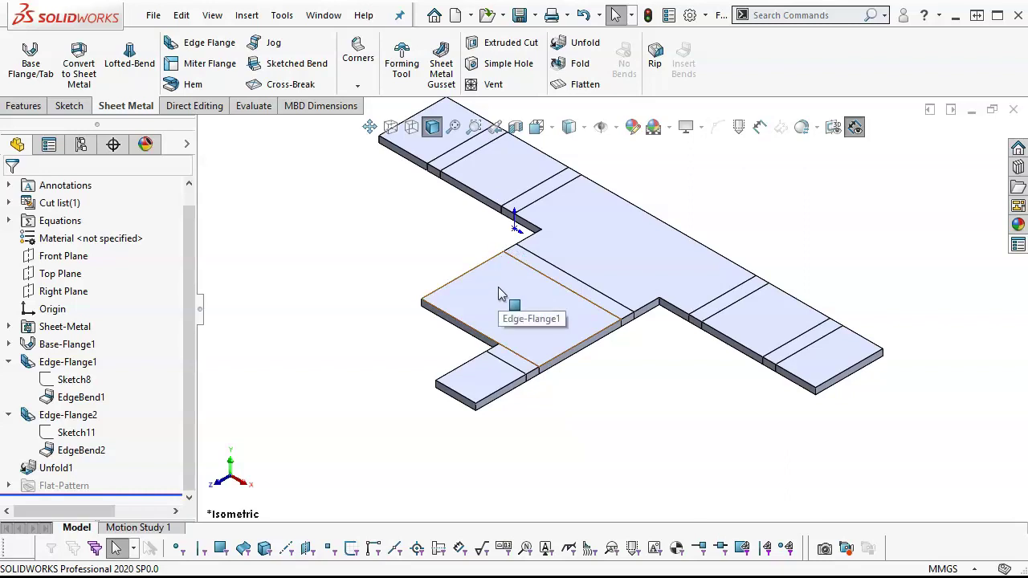
pyautogui.hotkey('ctrl', 'b')
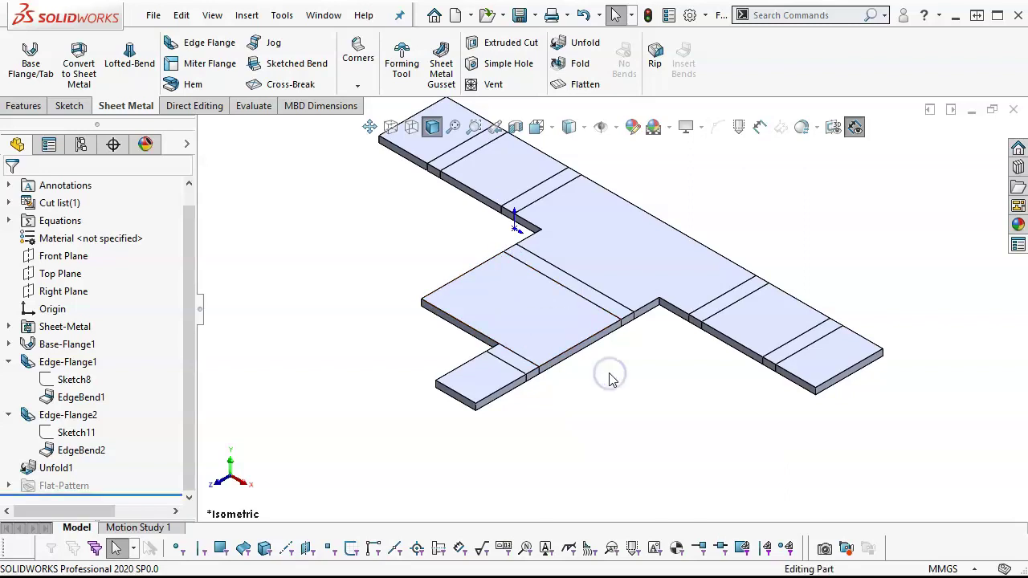
pyautogui.hotkey('ctrl', '5')
pyautogui.scroll(-3, 677, 282)
pyautogui.click(580, 243)
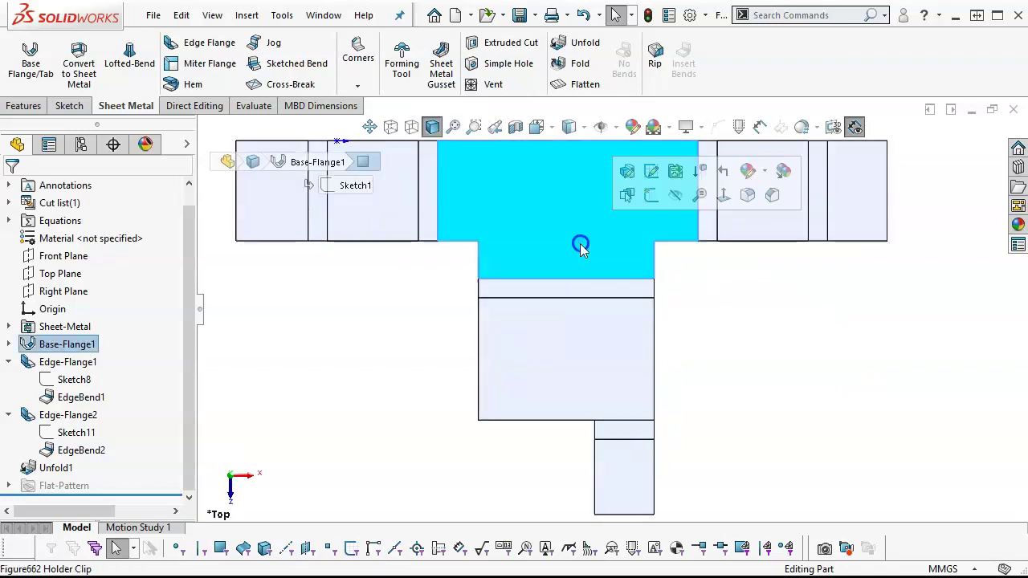
pyautogui.click(652, 194)
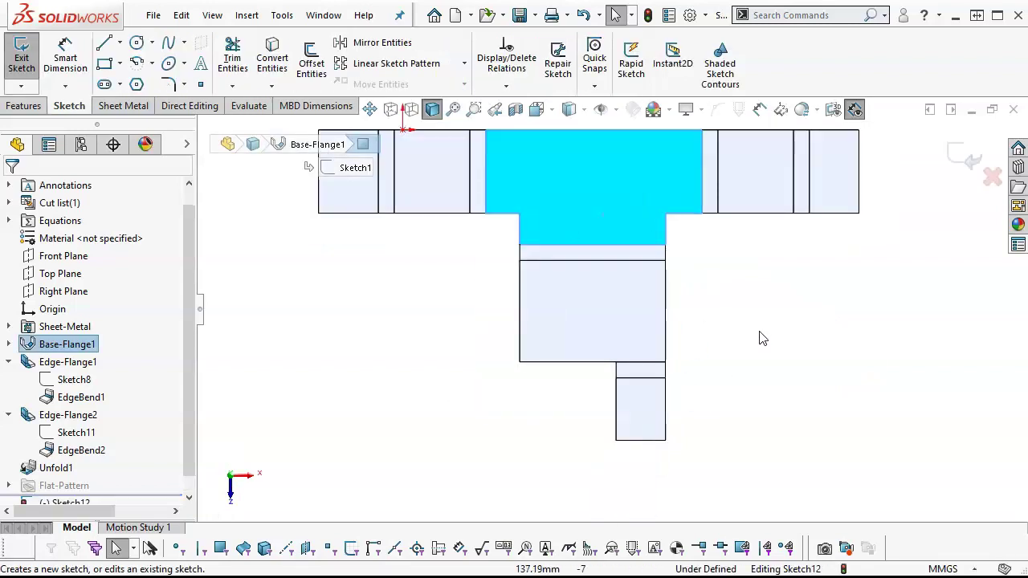
# Step: Sketch a closed line profile reaching from the front flange's free edge up into the base, with a slanted hook stepping inward above the lower flange's corner
pyautogui.scroll(-1, 699, 223)
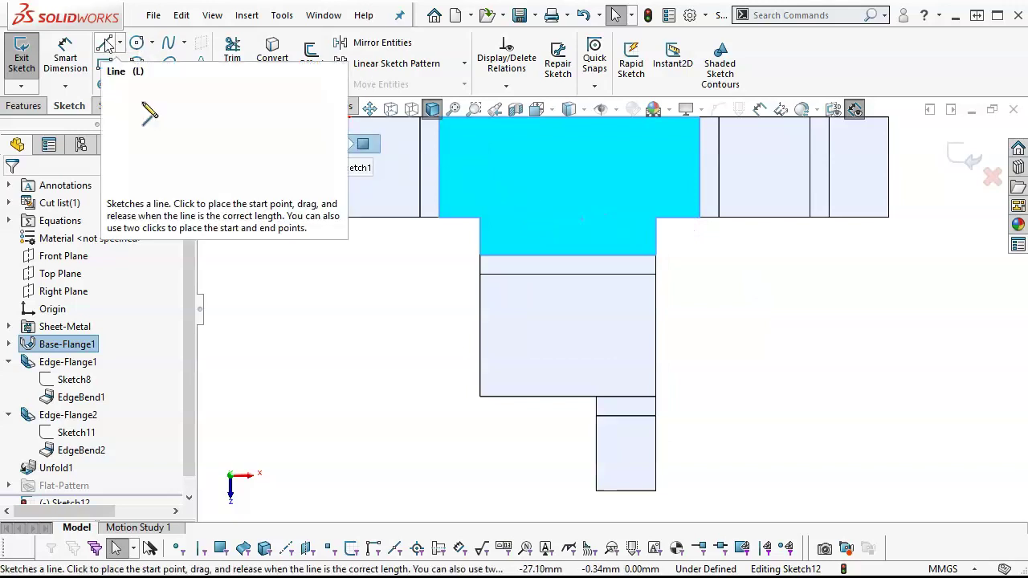
pyautogui.click(105, 44)
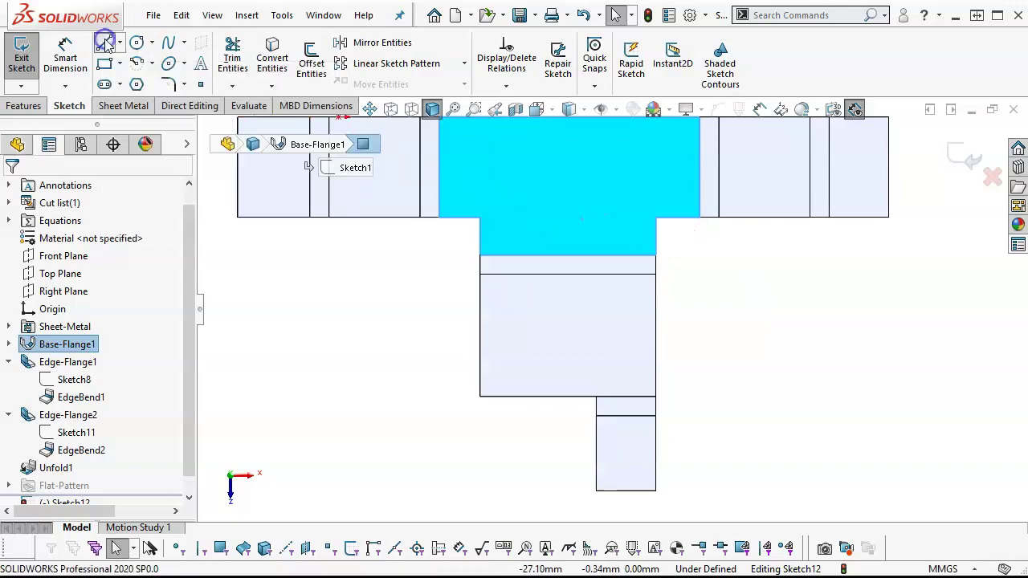
pyautogui.click(520, 396)
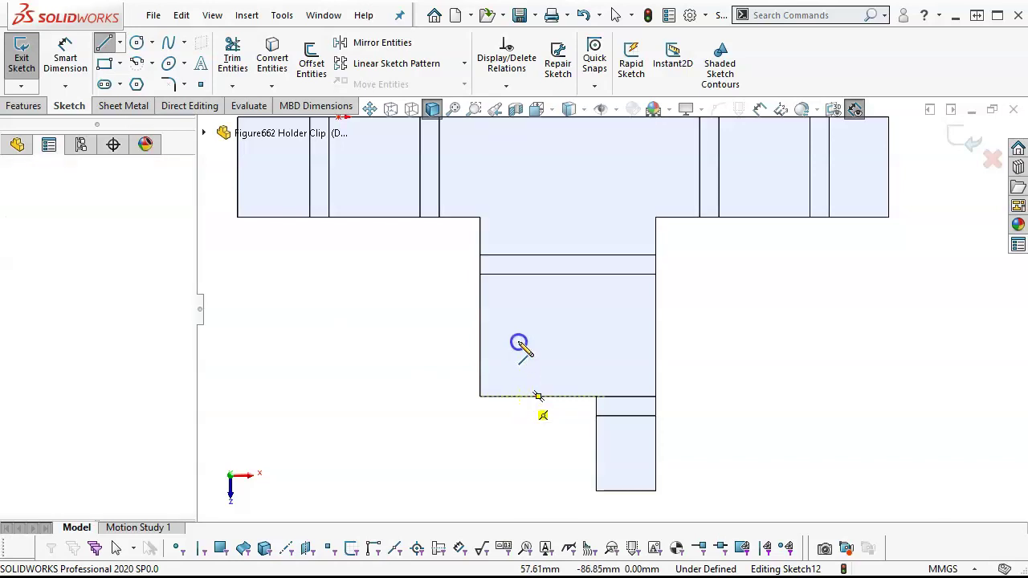
pyautogui.click(520, 217)
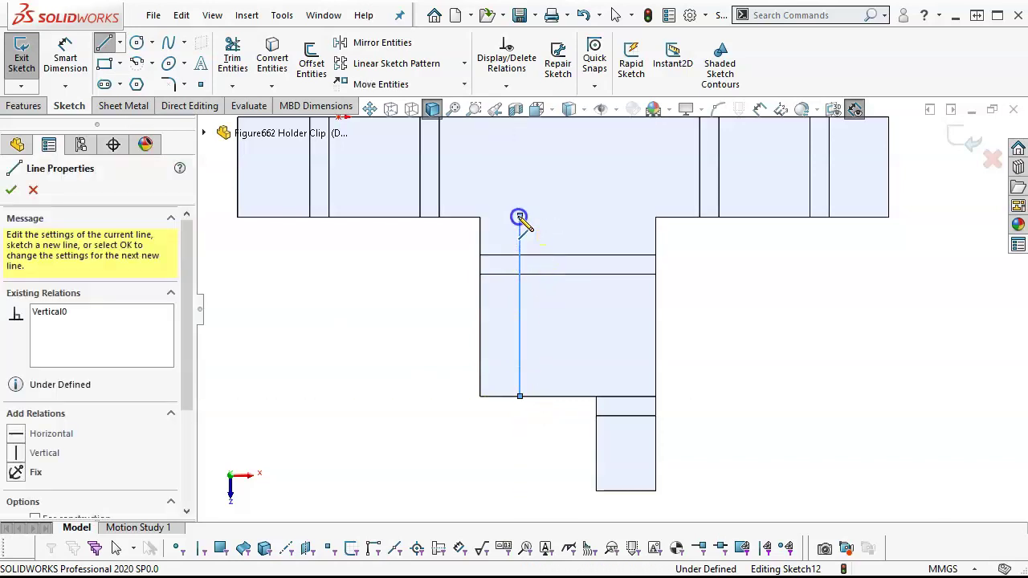
pyautogui.click(598, 229)
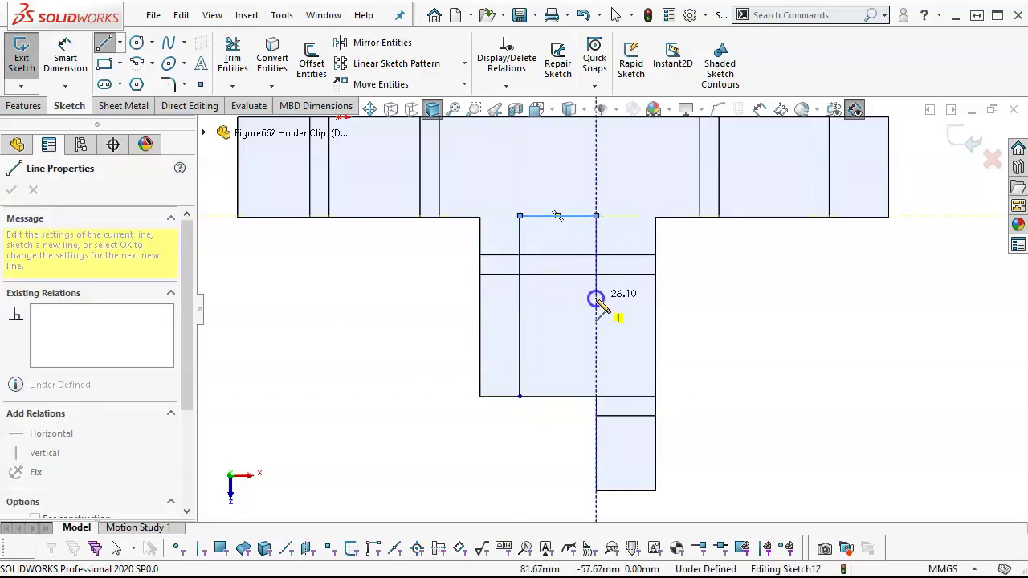
pyautogui.click(596, 308)
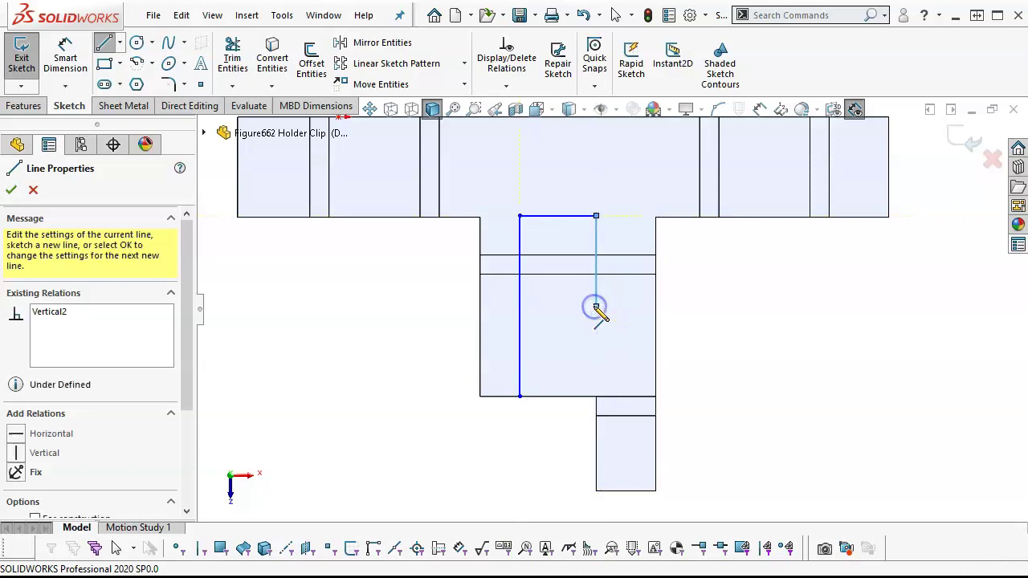
pyautogui.click(549, 306)
pyautogui.click(549, 324)
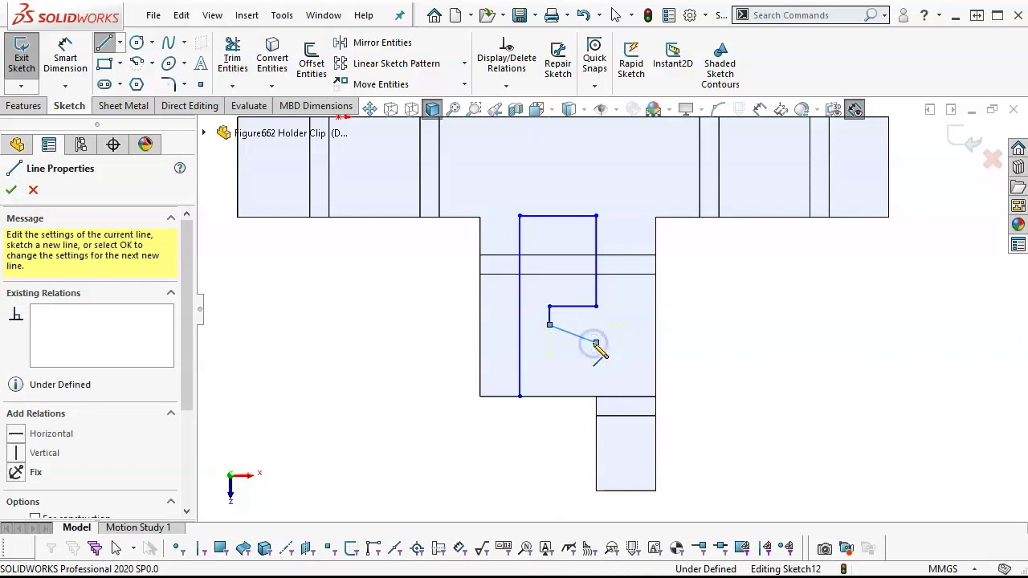
pyautogui.click(595, 343)
pyautogui.click(596, 396)
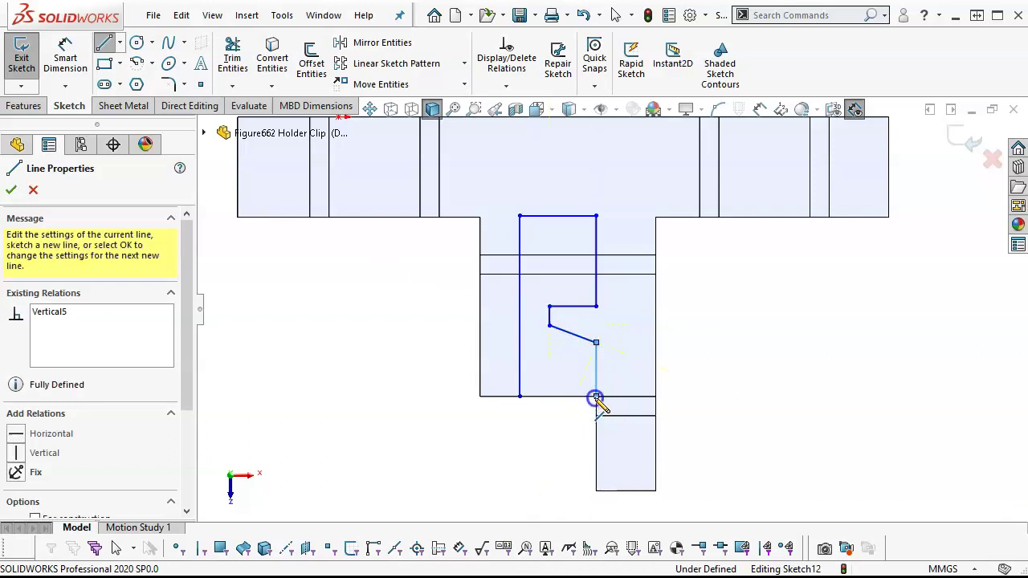
pyautogui.click(520, 396)
pyautogui.rightClick(509, 432)
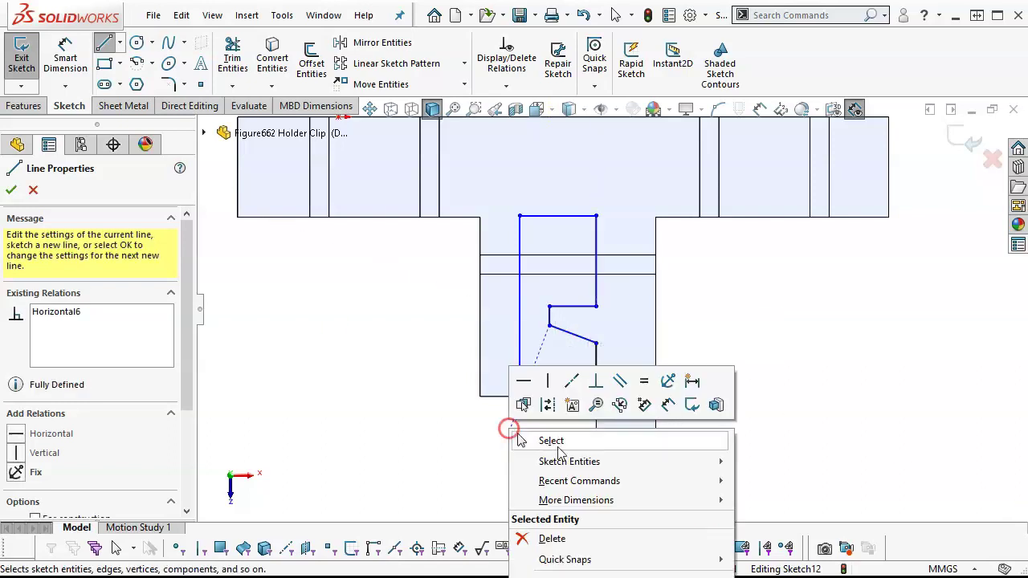
pyautogui.click(580, 443)
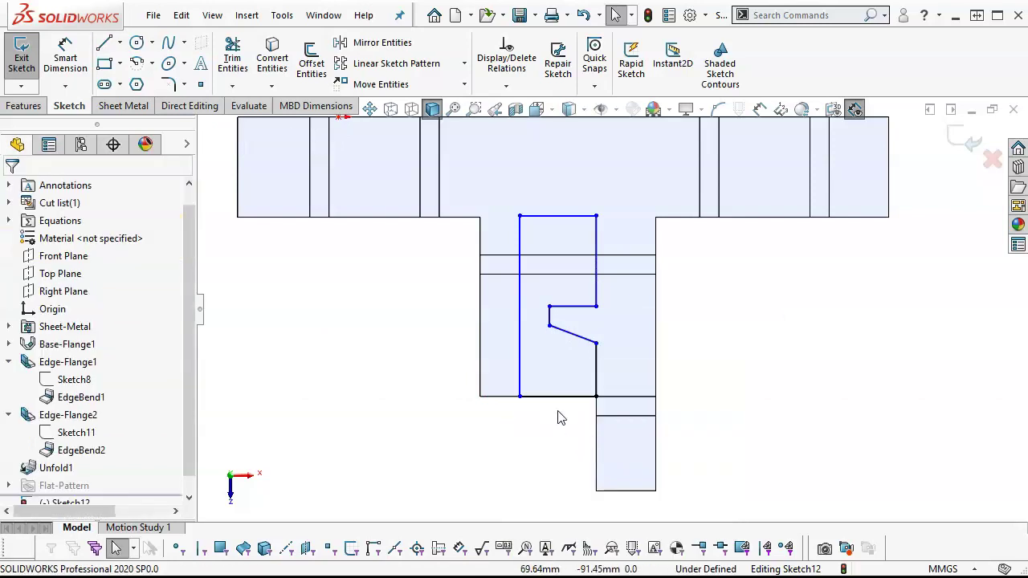
# Step: Raise the cutout profile's upper line into the base flange and dimension it 6 mm from the base's neighbouring front edge
pyautogui.scroll(-1, 585, 236)
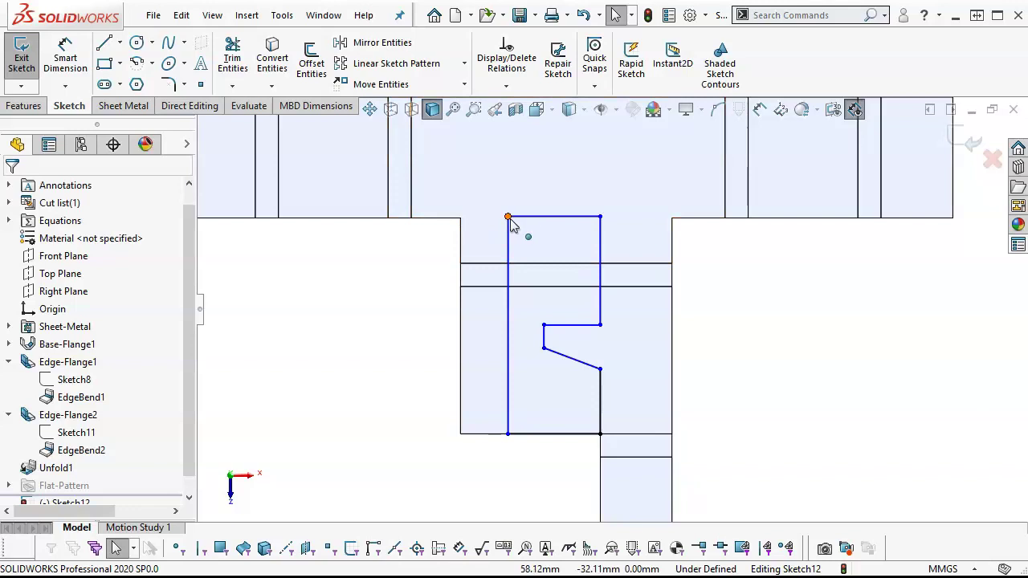
pyautogui.moveTo(508, 217); pyautogui.dragTo(506, 171)
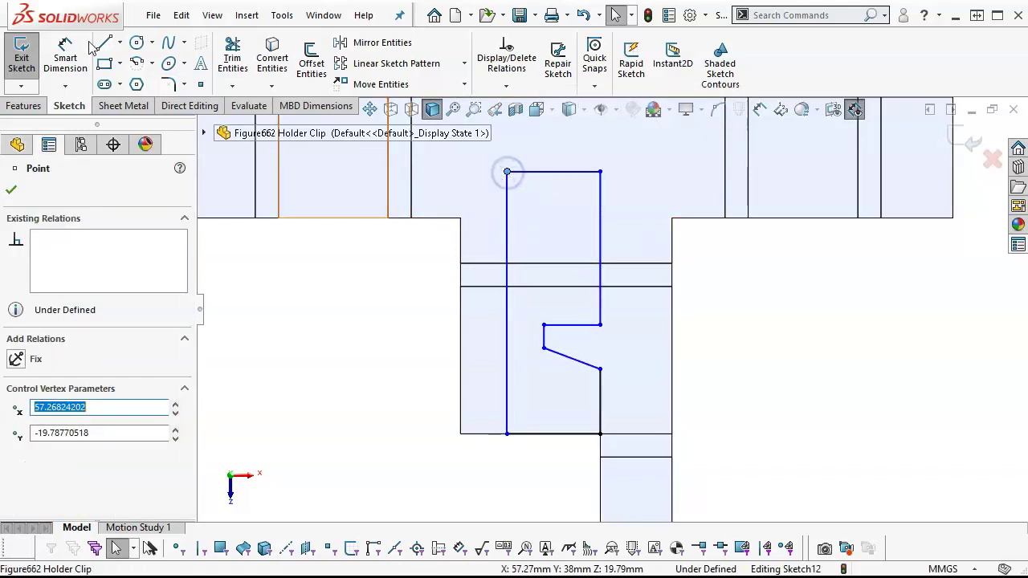
pyautogui.click(66, 50)
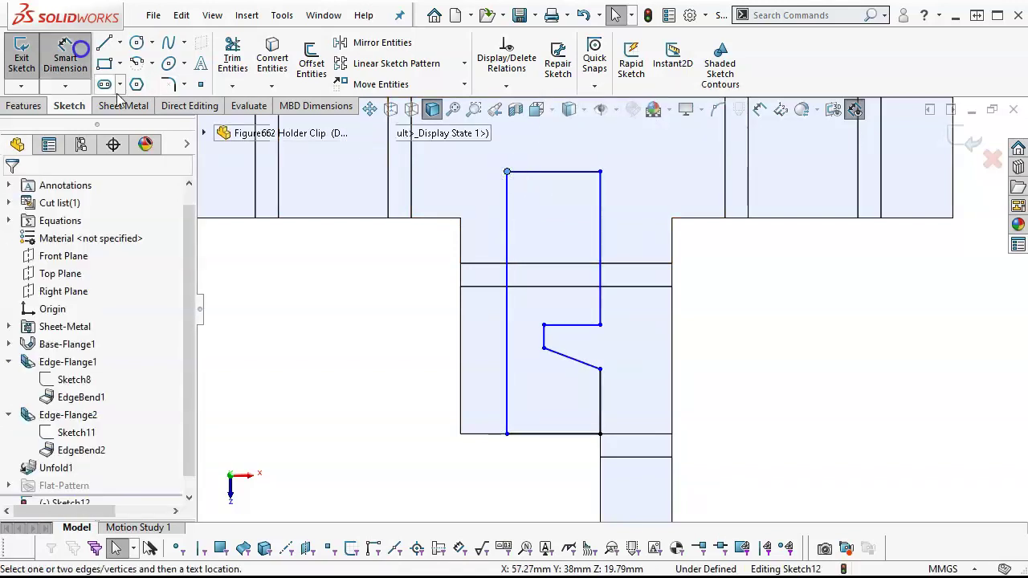
pyautogui.click(452, 218)
pyautogui.click(521, 173)
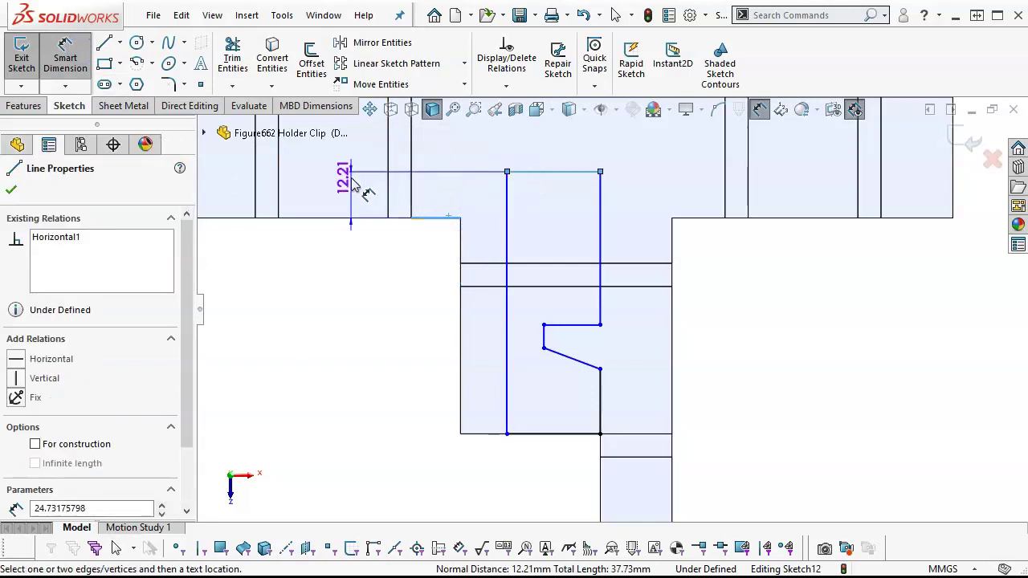
pyautogui.click(358, 189)
pyautogui.write('6')
pyautogui.press('Return')
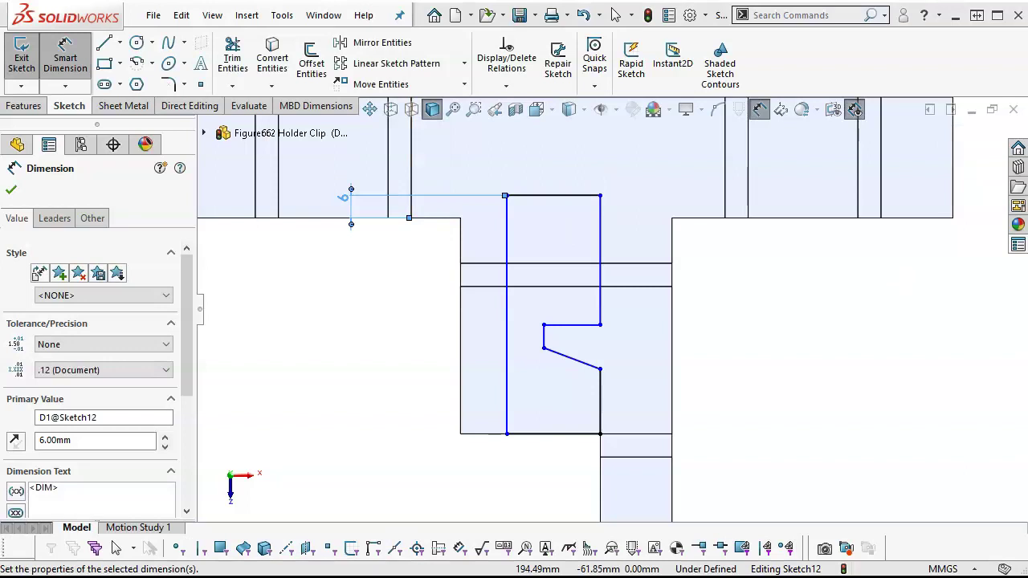
# Step: Switch to the Acrobat PDF to check the cutout's shape and dimensions in Figure 6.62, and return to the SOLIDWORKS sketch
pyautogui.hotkey('alt', 'Tab')
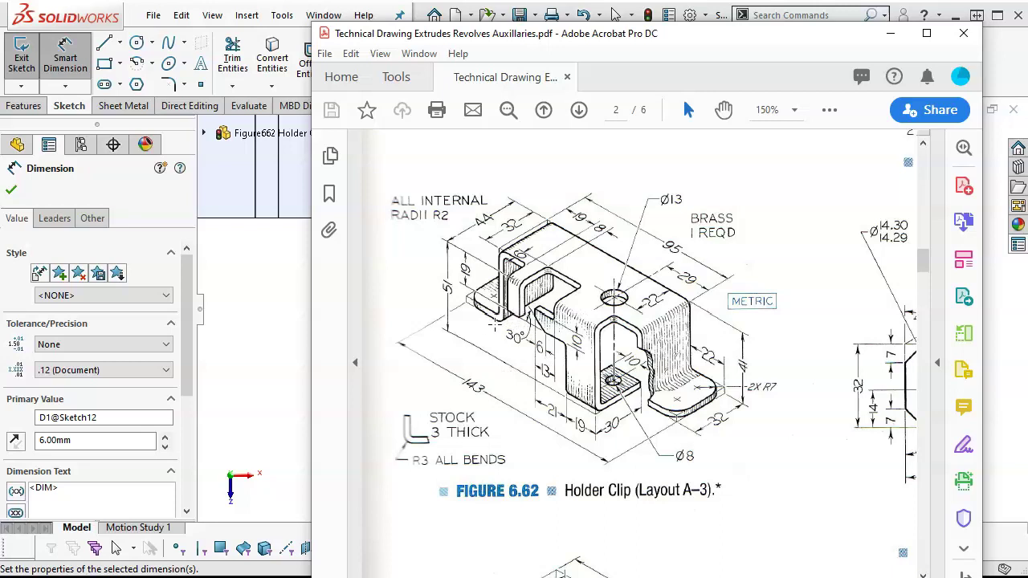
pyautogui.moveTo(652, 43); pyautogui.dragTo(784, 85)
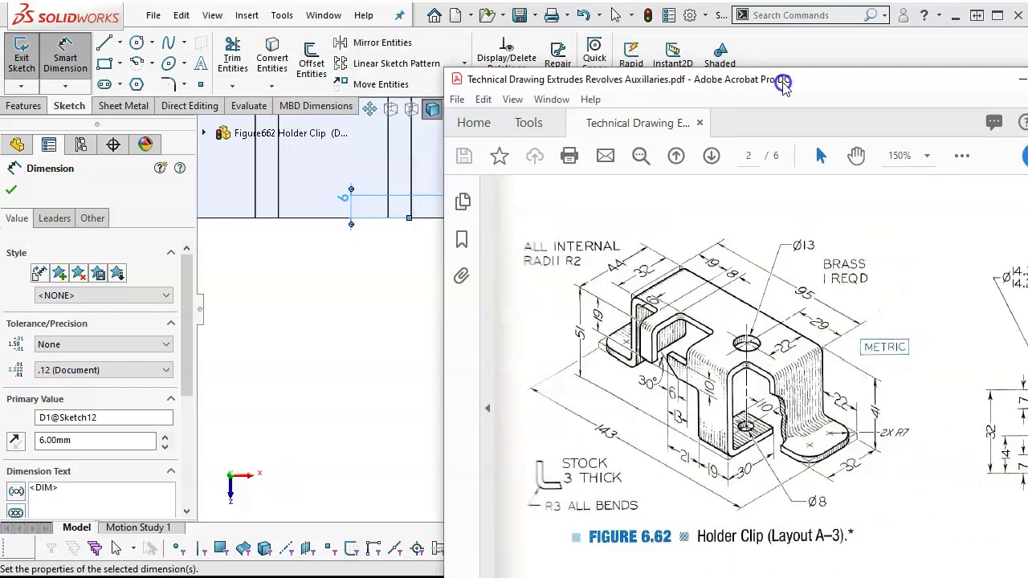
pyautogui.hotkey('alt', 'Tab')
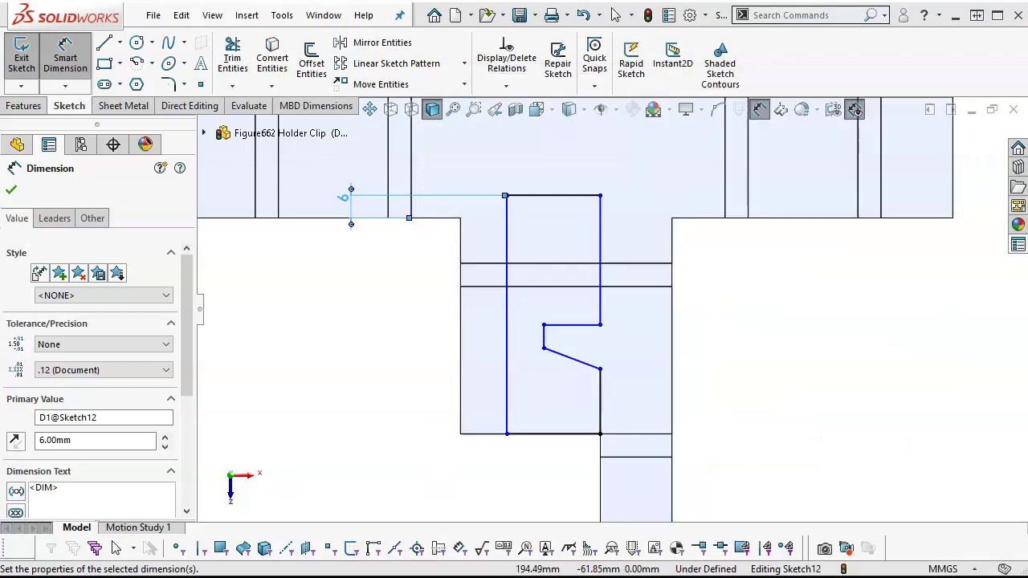
pyautogui.rightClick(415, 335)
pyautogui.click(458, 376)
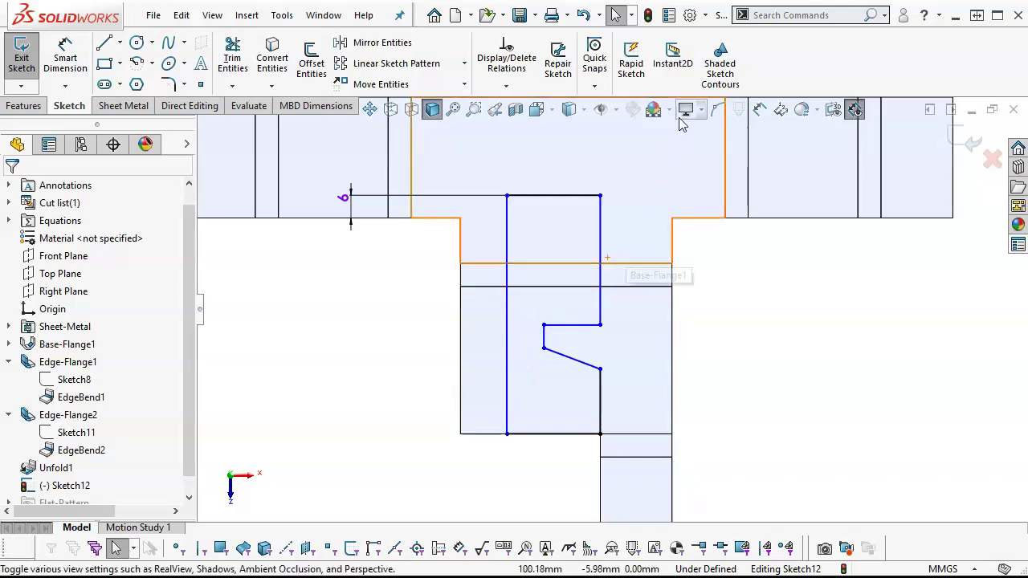
# Step: Split the profile's long vertical line partway along the front flange and delete its lower segment
pyautogui.click(719, 113)
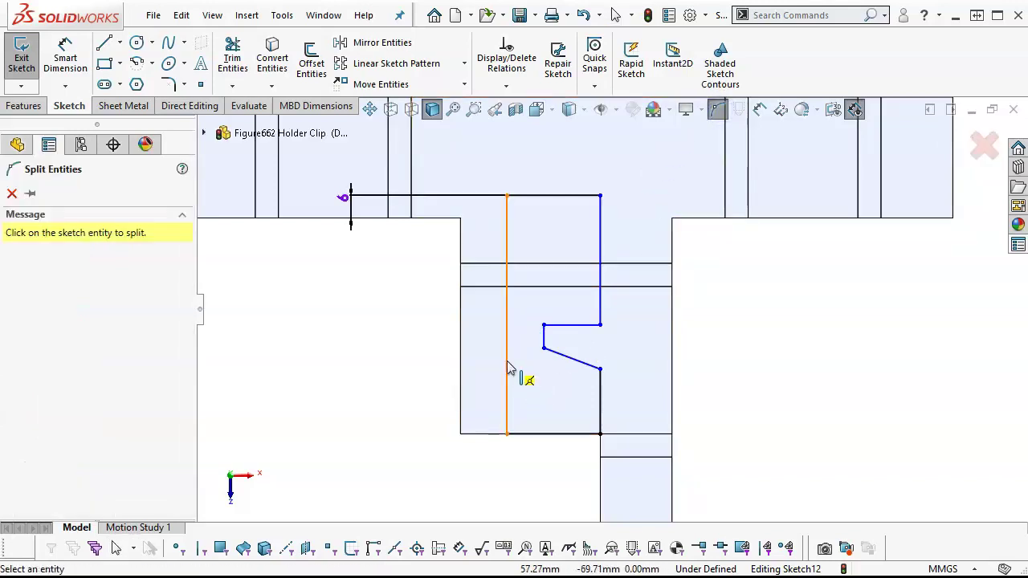
pyautogui.click(507, 360)
pyautogui.click(20, 195)
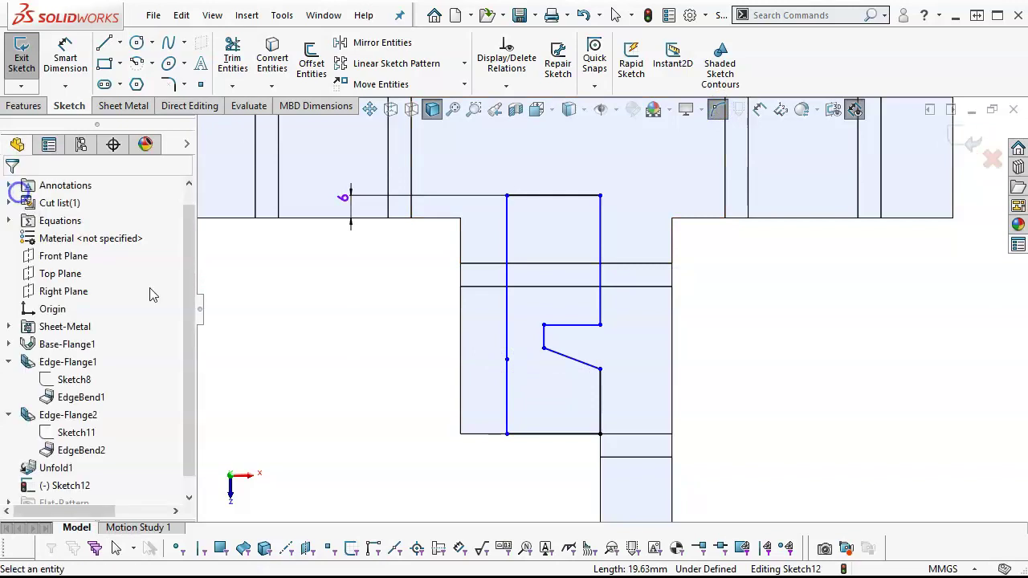
pyautogui.click(507, 414)
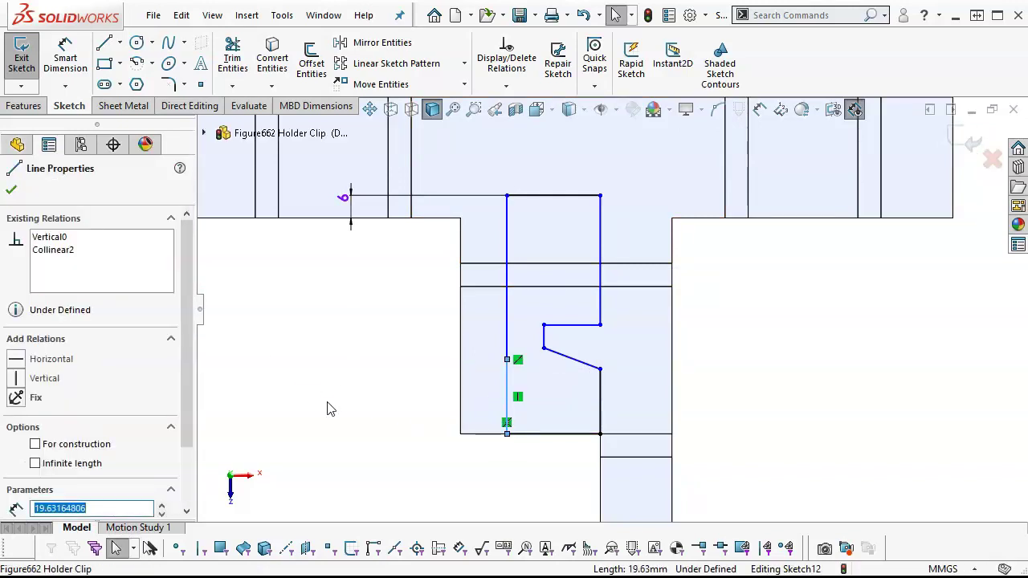
pyautogui.press('Delete')
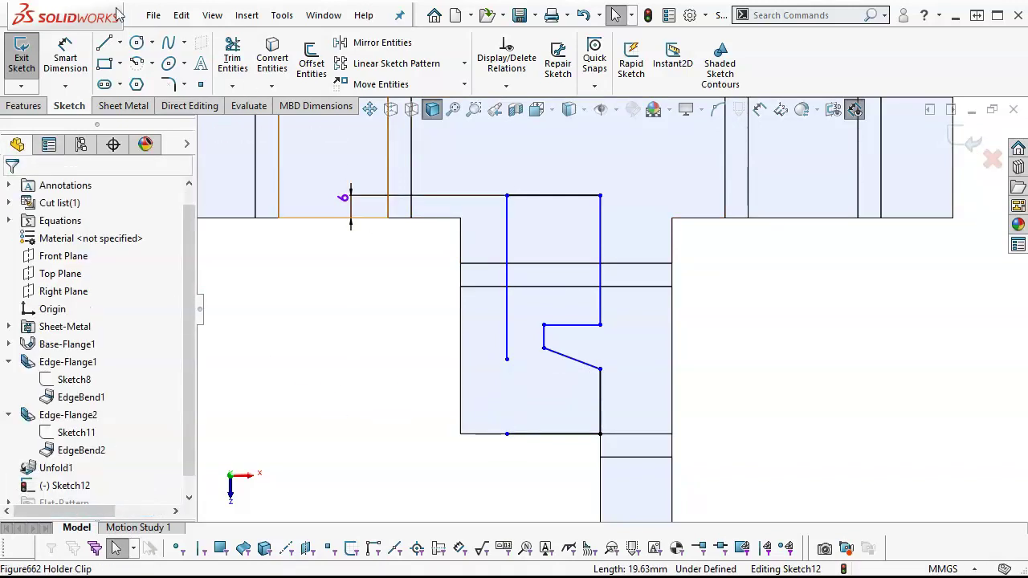
pyautogui.click(104, 45)
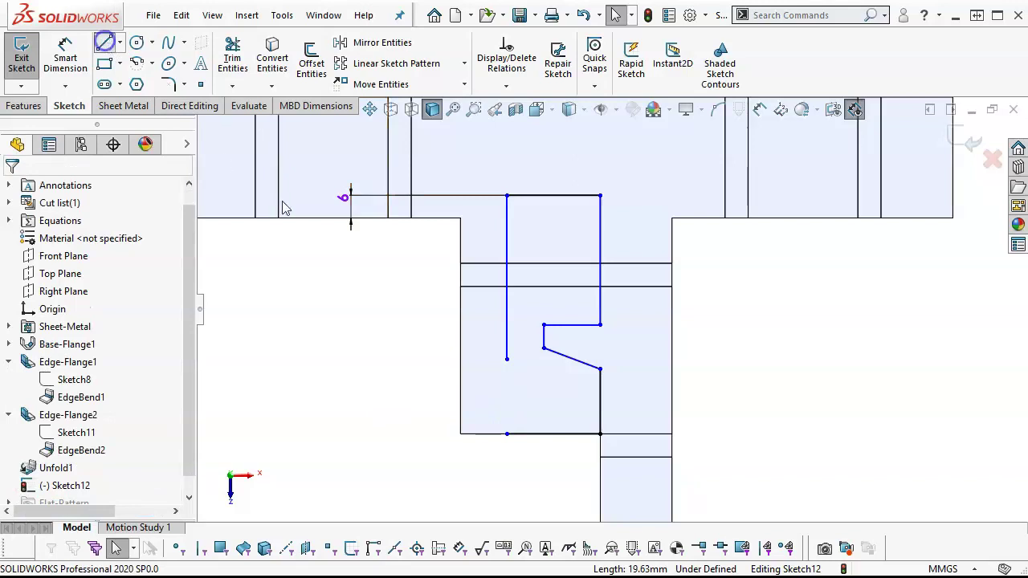
pyautogui.click(507, 359)
pyautogui.click(460, 359)
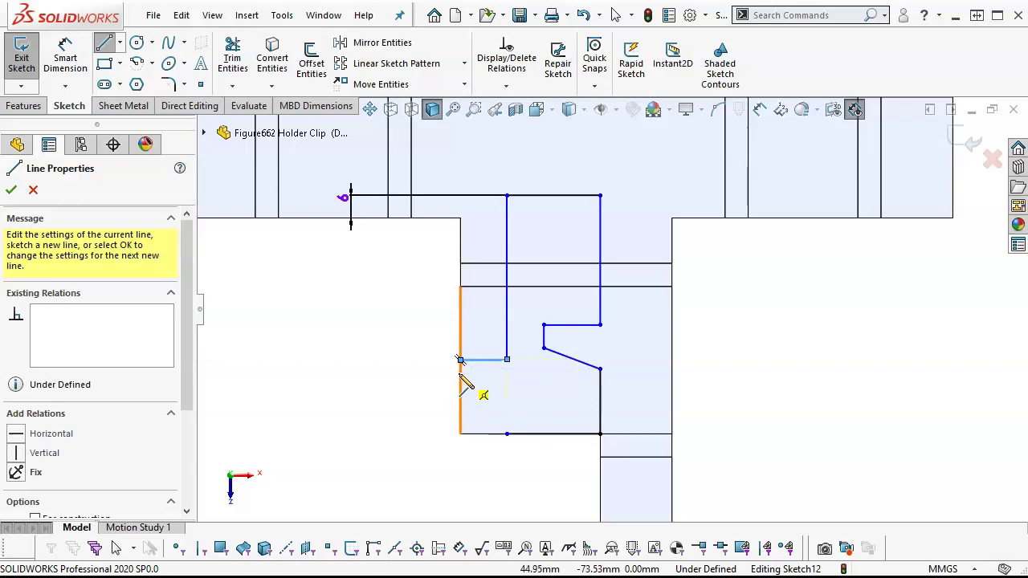
pyautogui.rightClick(406, 362)
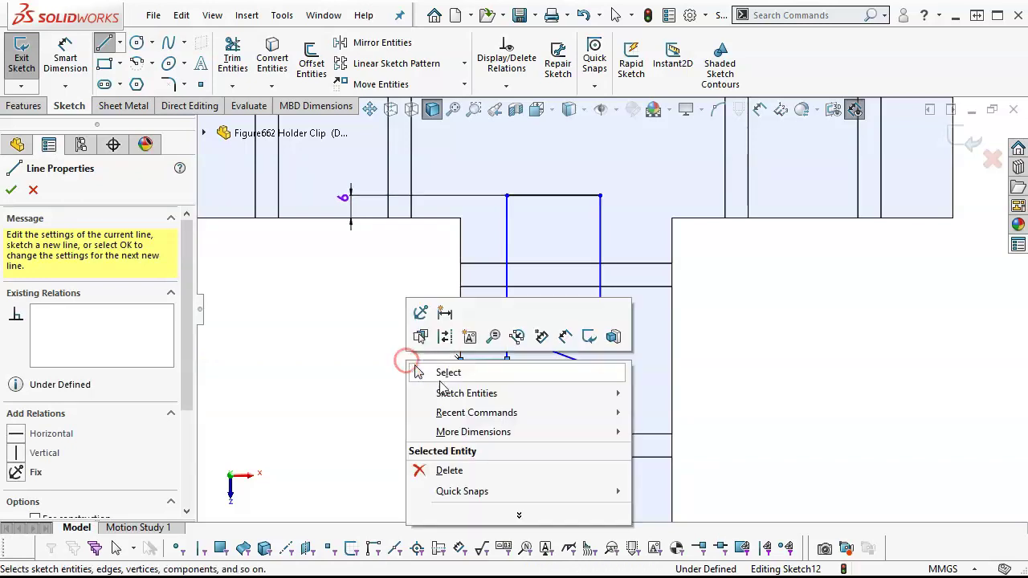
pyautogui.click(442, 374)
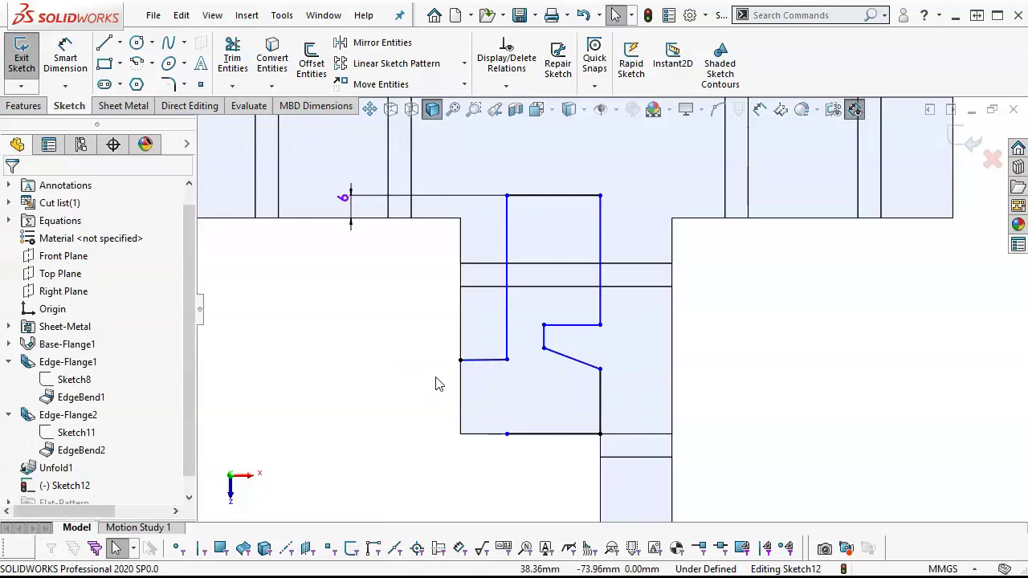
pyautogui.hotkey('ctrl', 'z')
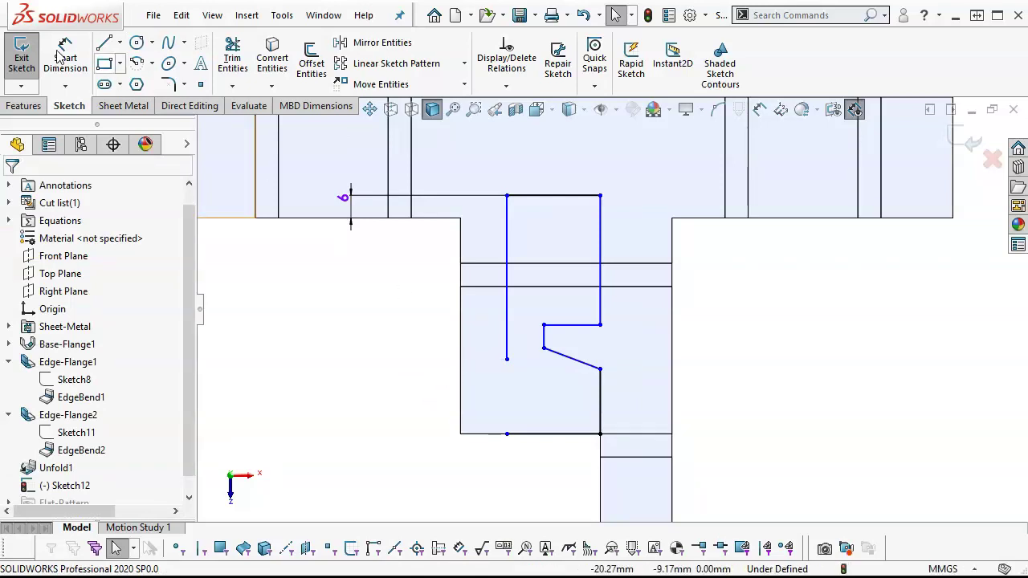
# Step: Draw a line from the open end of the long vertical line to the front flange's side edge and make it horizontal
pyautogui.click(104, 42)
pyautogui.click(507, 359)
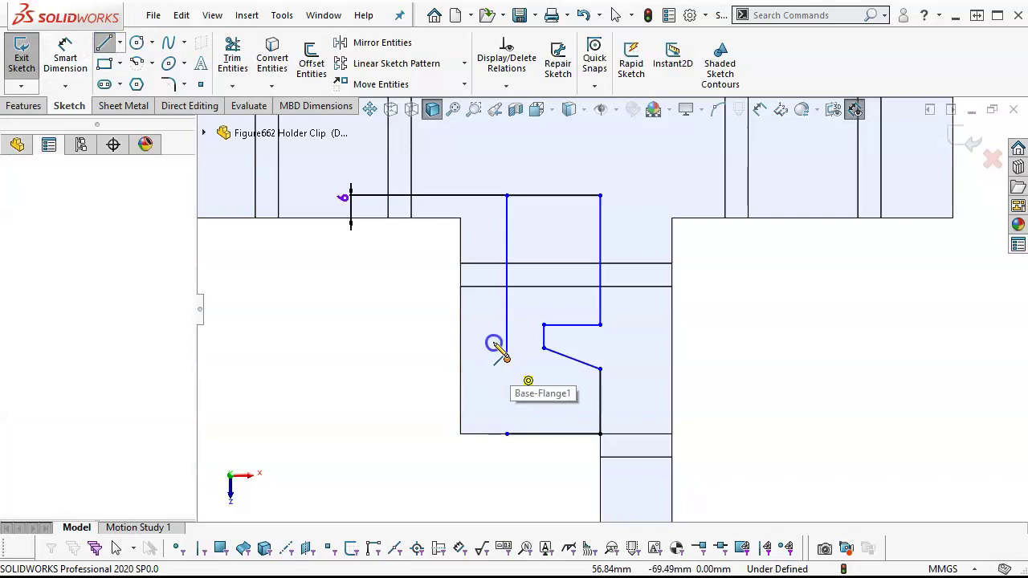
pyautogui.doubleClick(460, 349)
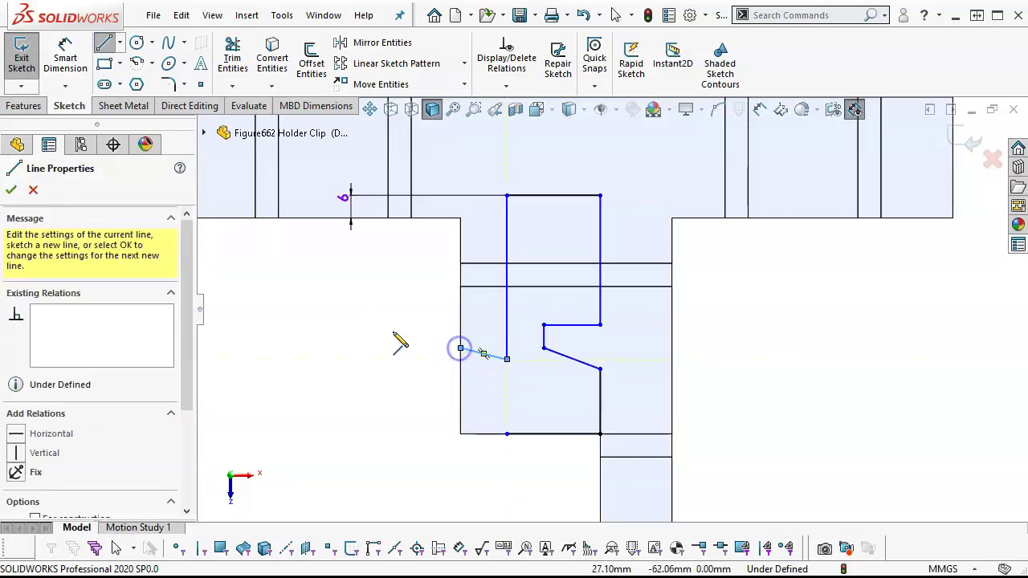
pyautogui.click(18, 434)
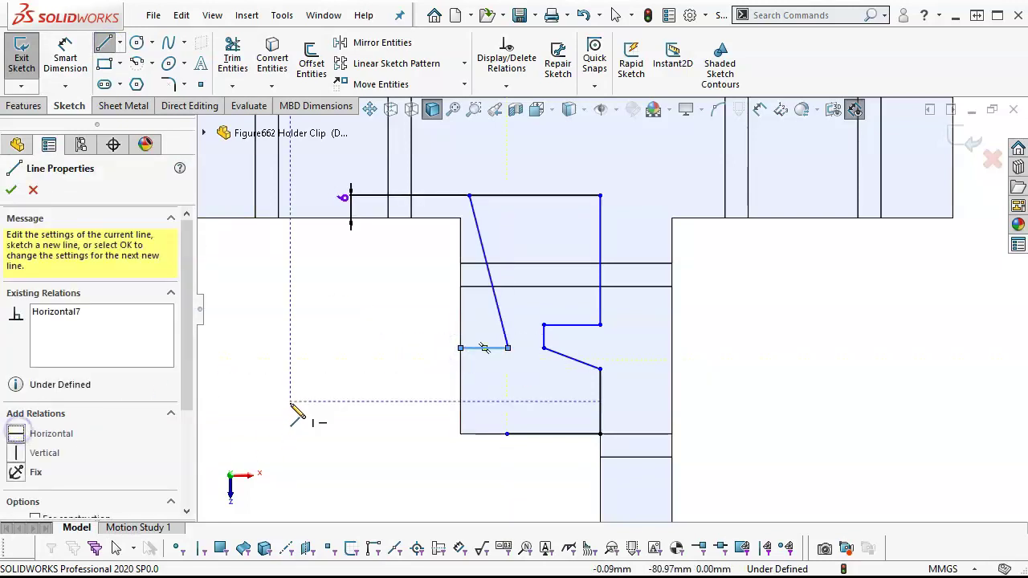
pyautogui.rightClick(292, 385)
pyautogui.click(348, 406)
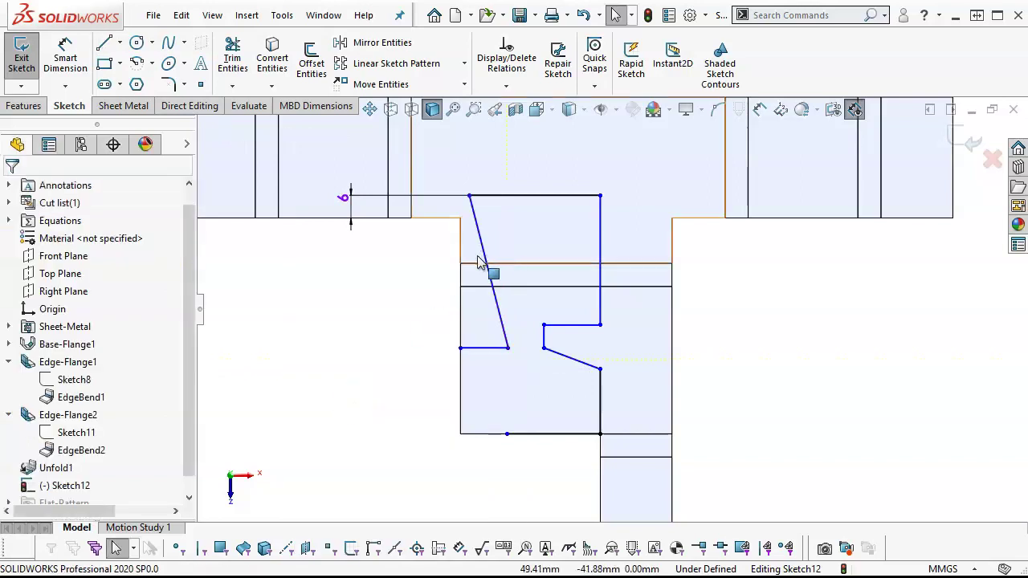
# Step: Make the tilted profile line vertical and shift its lower corner slightly inward from the flange's side edge
pyautogui.click(488, 268)
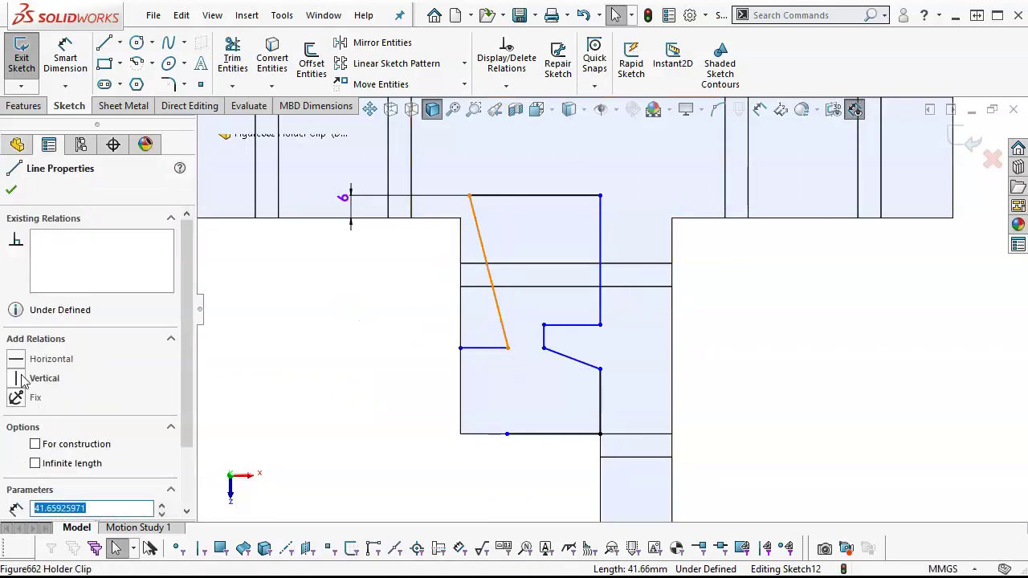
pyautogui.click(20, 380)
pyautogui.moveTo(472, 357); pyautogui.dragTo(512, 353)
pyautogui.click(67, 60)
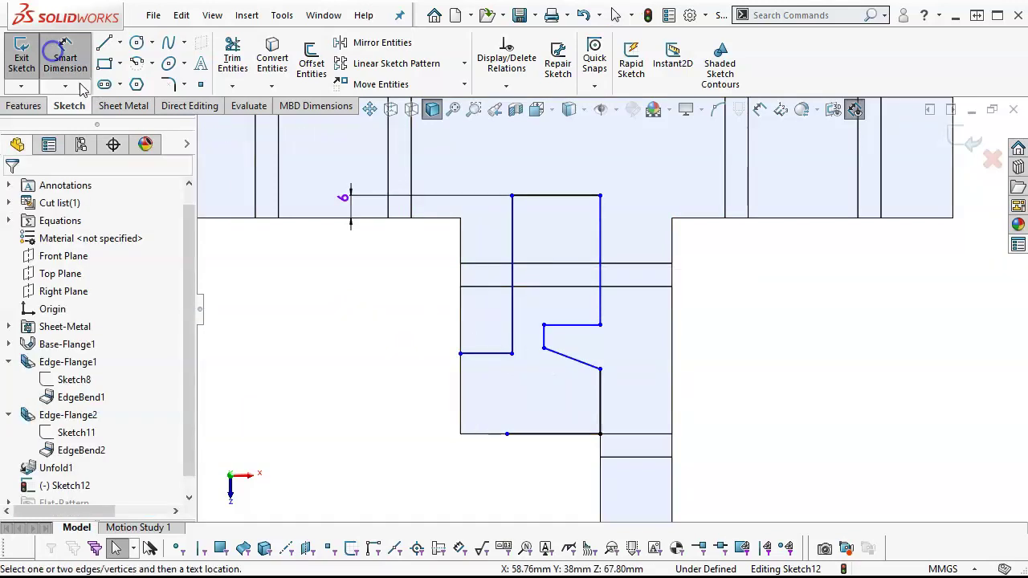
pyautogui.rightClick(426, 357)
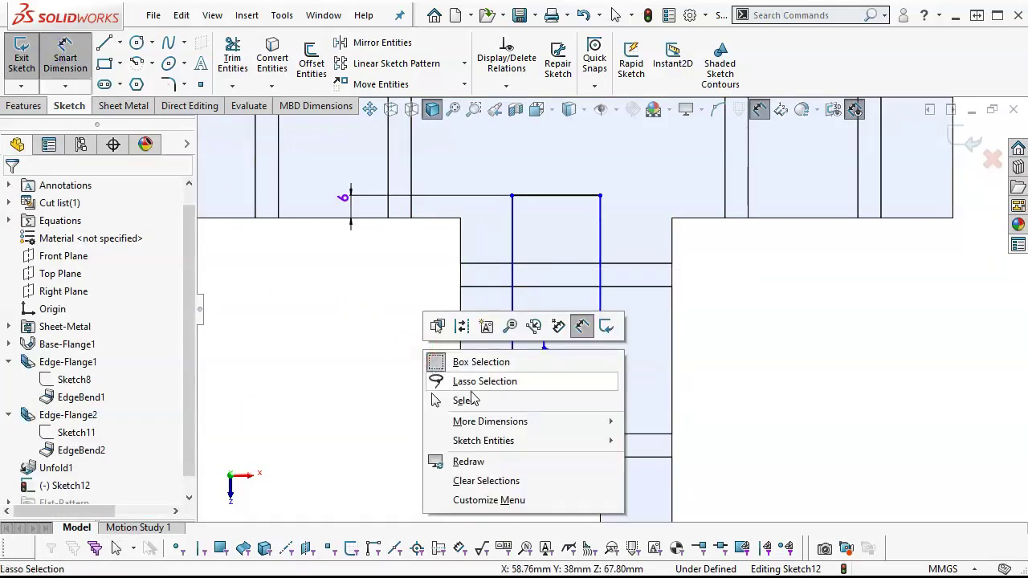
# Step: Draw a vertical line along the front flange's side edge, from the short horizontal line's outer end to the flange's lower corner
pyautogui.click(464, 399)
pyautogui.click(459, 434)
pyautogui.click(16, 359)
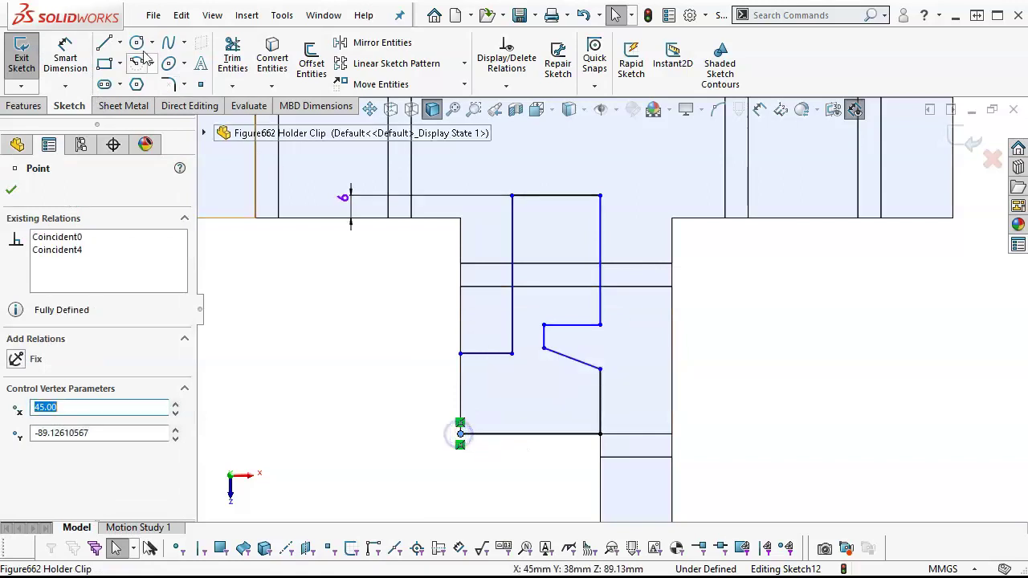
pyautogui.click(104, 42)
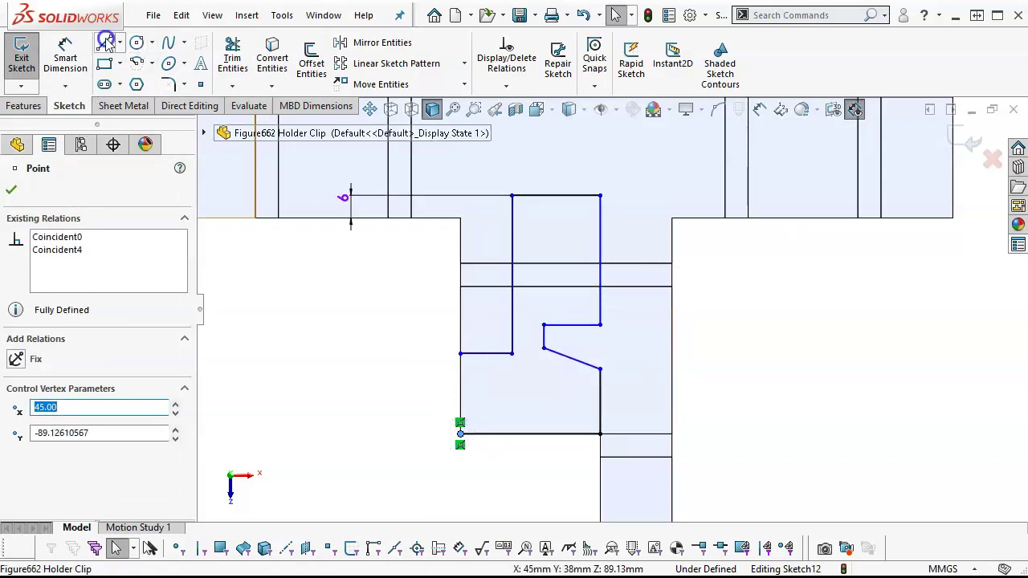
pyautogui.click(460, 353)
pyautogui.click(460, 434)
pyautogui.rightClick(298, 308)
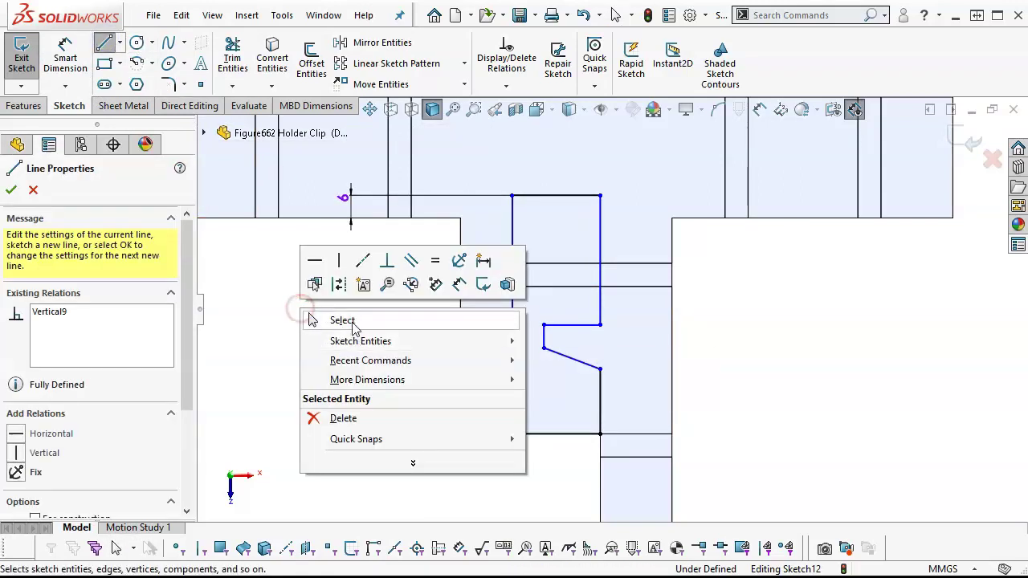
pyautogui.click(341, 319)
# Step: Dimension the short horizontal line at the front flange's side edge and set its length to 8 mm
pyautogui.click(65, 58)
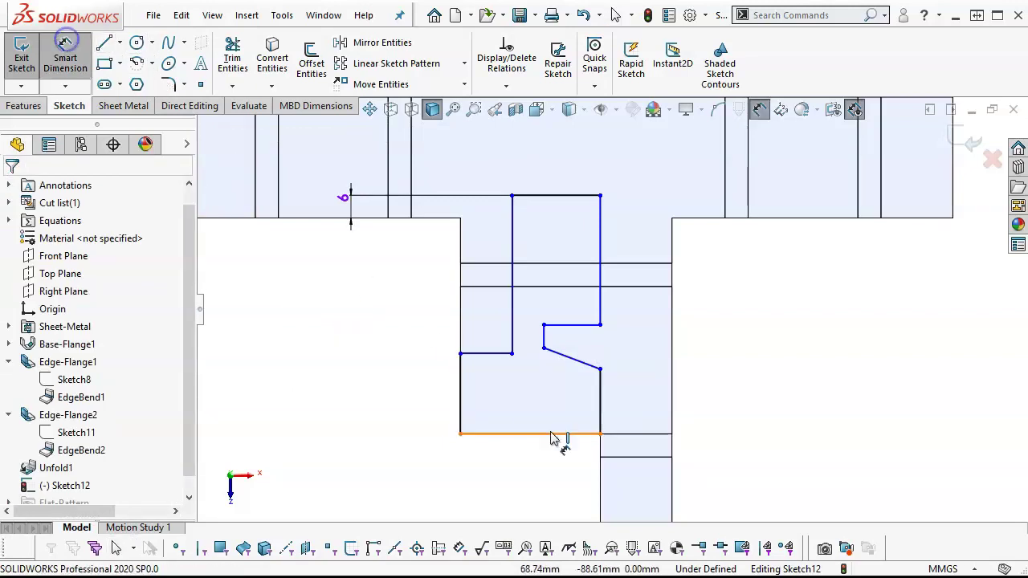
pyautogui.click(477, 358)
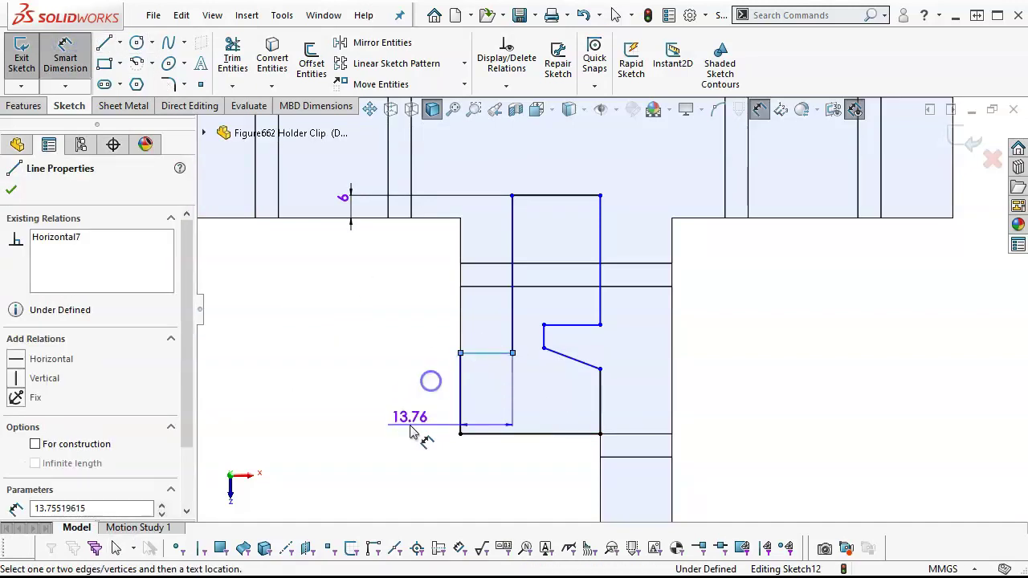
pyautogui.click(413, 474)
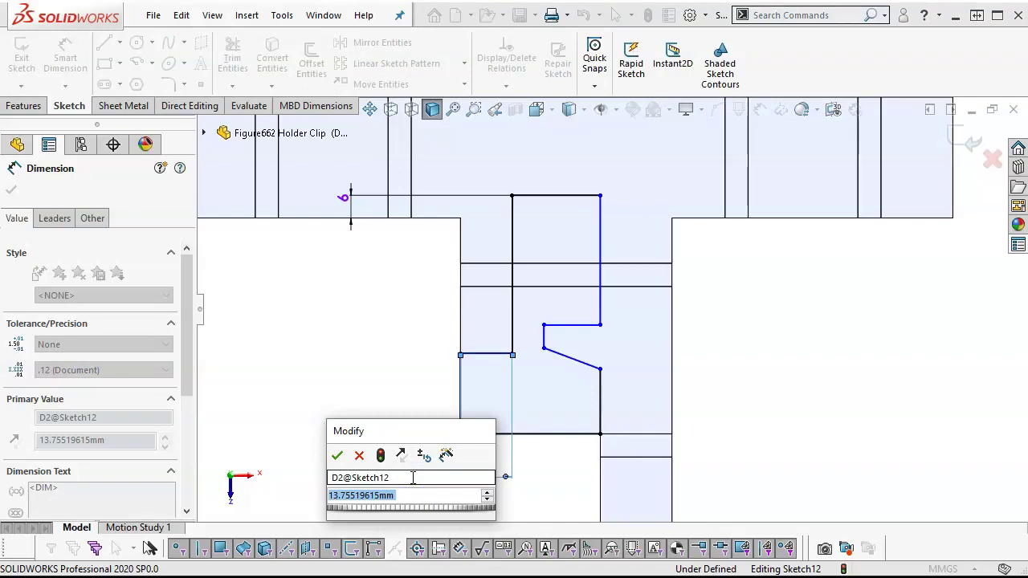
pyautogui.write('8')
pyautogui.press('Return')
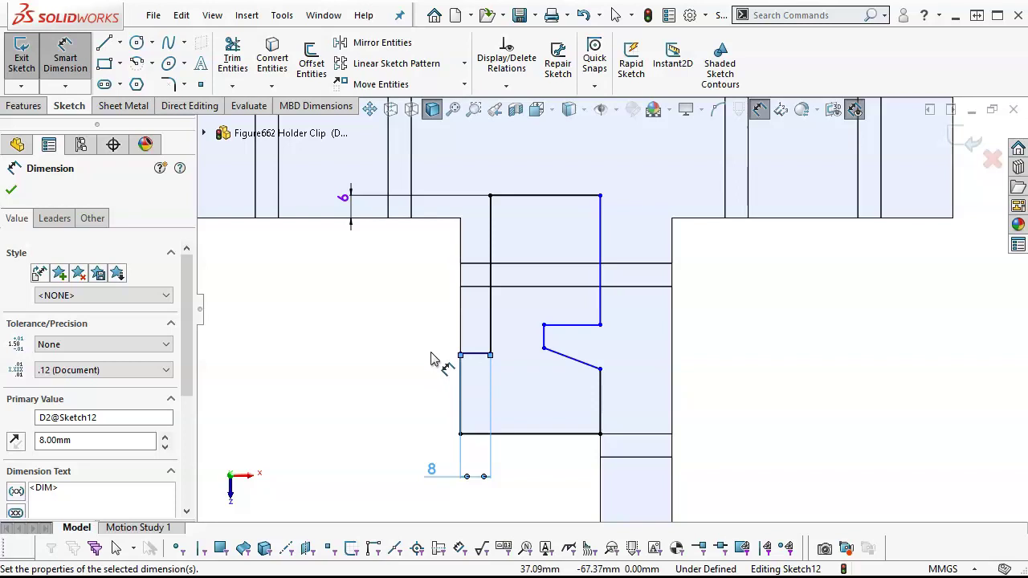
# Step: Dimension the distance from the front flange's upper bend line to the short horizontal line as 19 mm
pyautogui.click(474, 265)
pyautogui.click(482, 351)
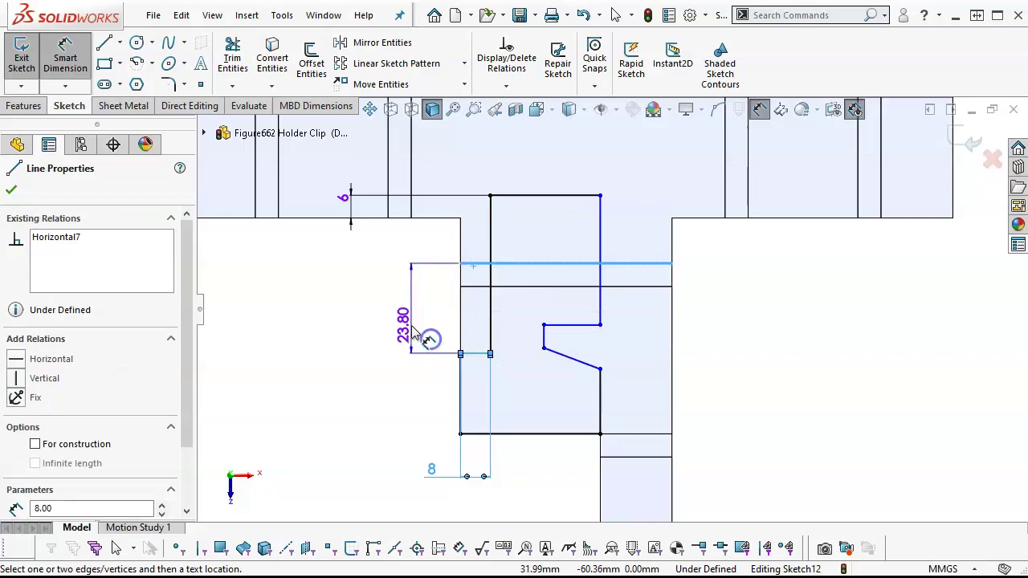
pyautogui.click(410, 329)
pyautogui.write('19')
pyautogui.press('Return')
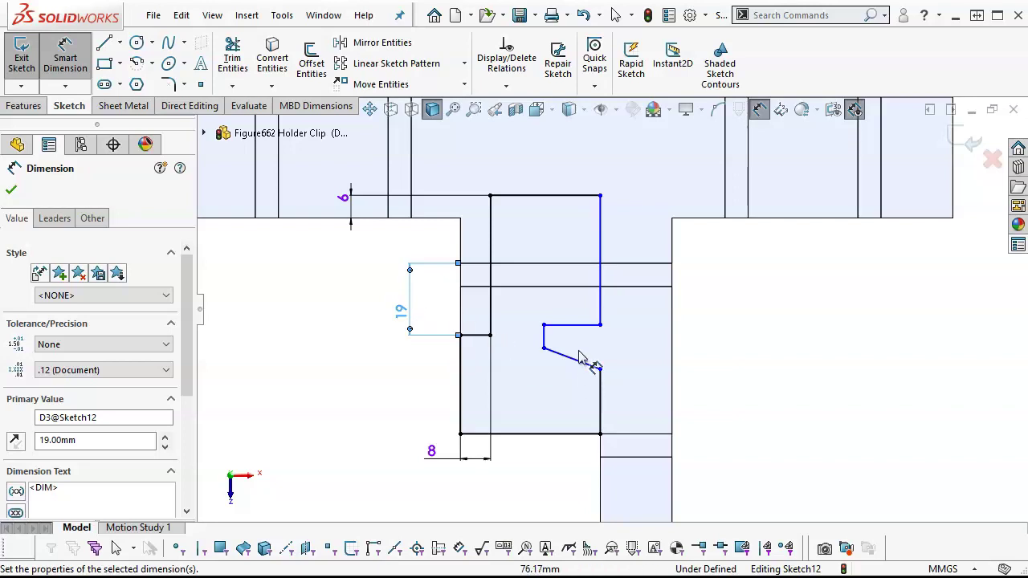
# Step: Check the narrow flange's end-edge length and dimension the hook's short vertical line 21 mm horizontally from the profile's lower vertical line
pyautogui.press('z')
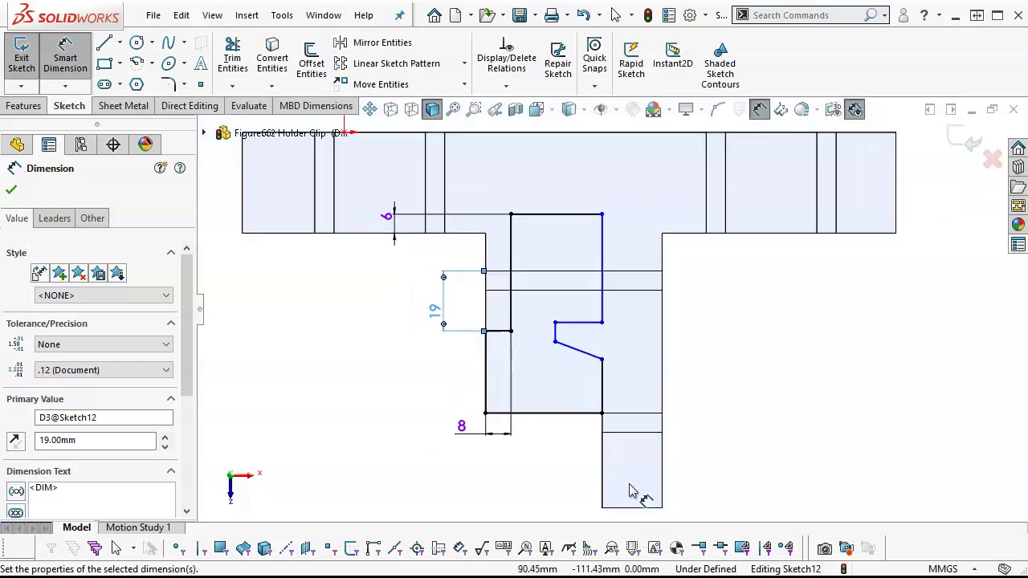
pyautogui.rightClick(698, 397)
pyautogui.click(739, 445)
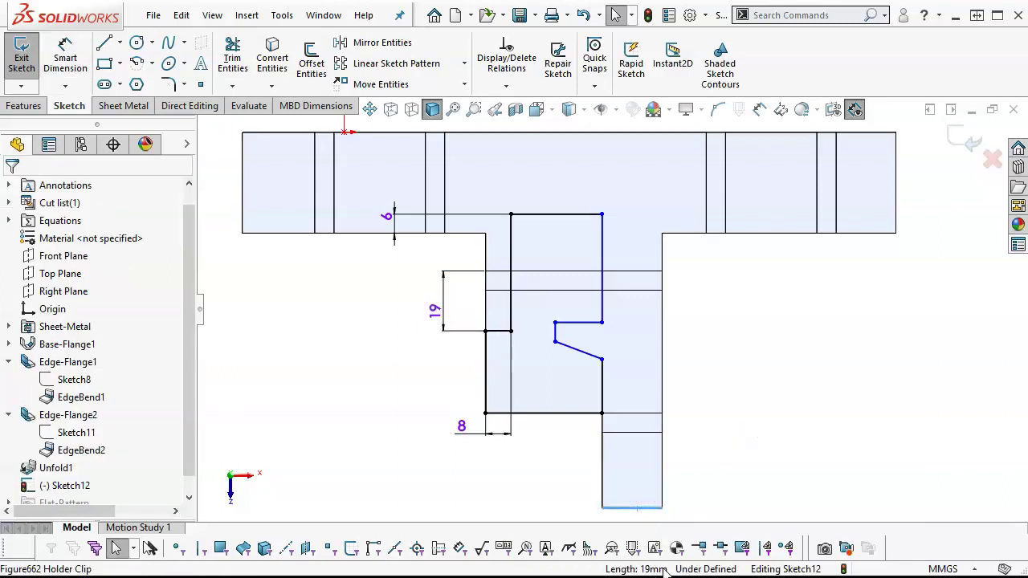
pyautogui.click(65, 58)
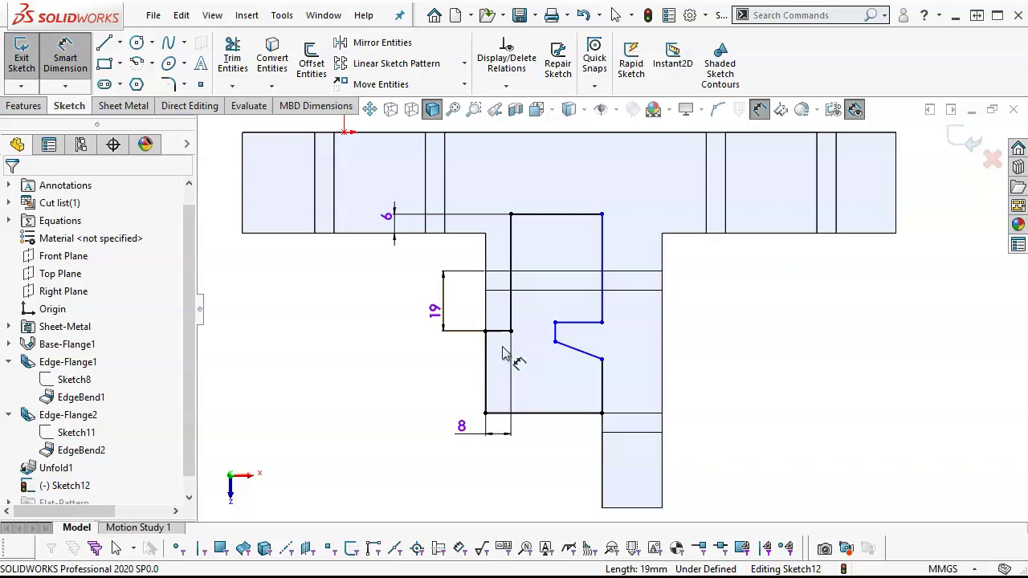
pyautogui.click(603, 384)
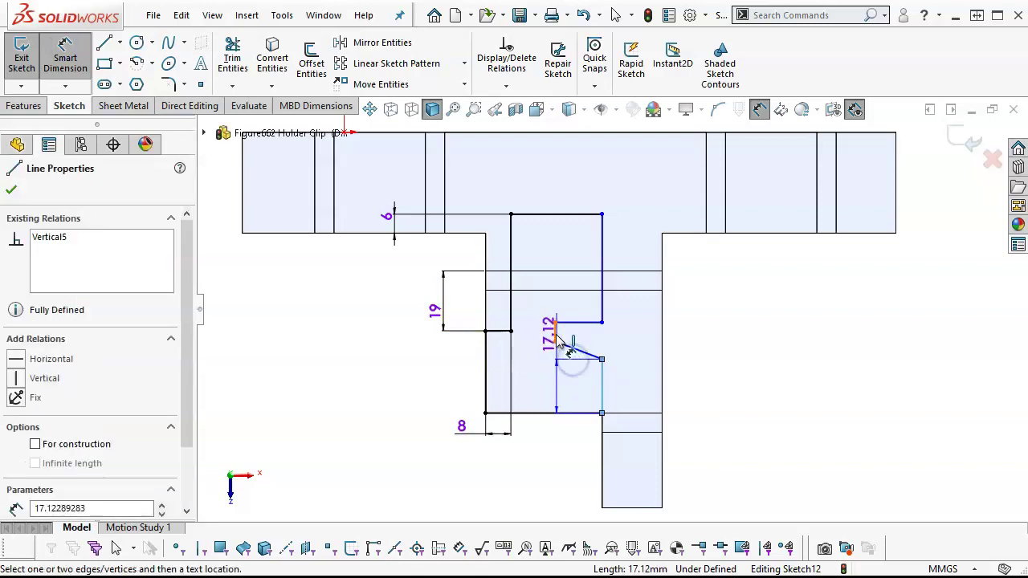
pyautogui.click(556, 331)
pyautogui.click(571, 449)
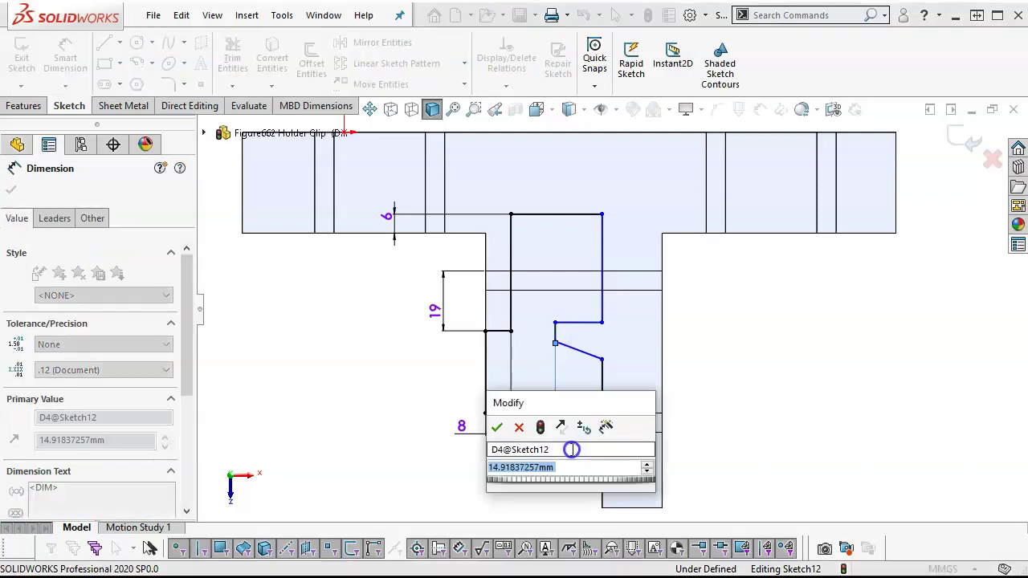
pyautogui.write('21.00mm')
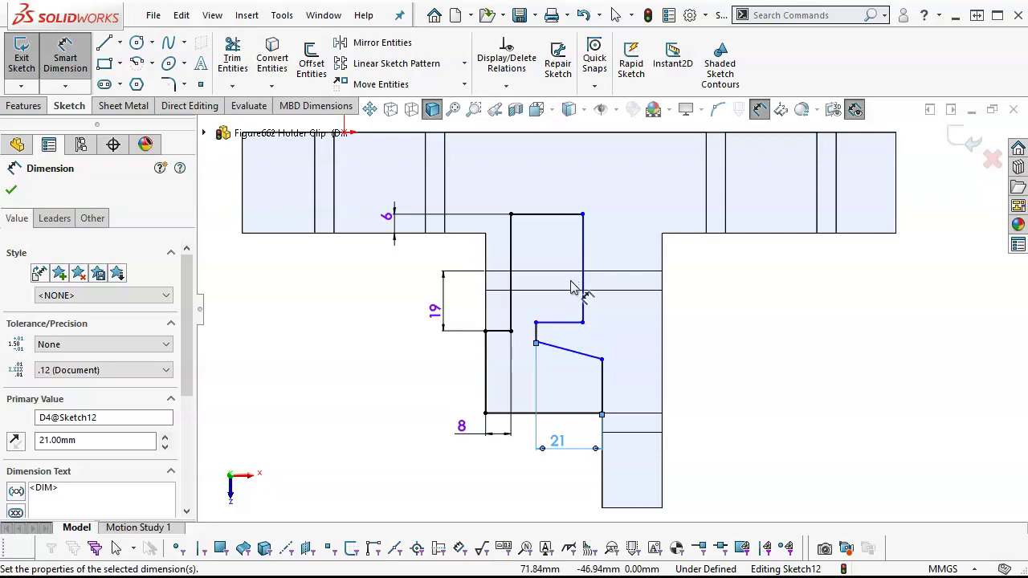
# Step: Leave dimensioning and select the slanted line's lower endpoint, where it meets the profile's lower vertical line
pyautogui.scroll(-1, 575, 396)
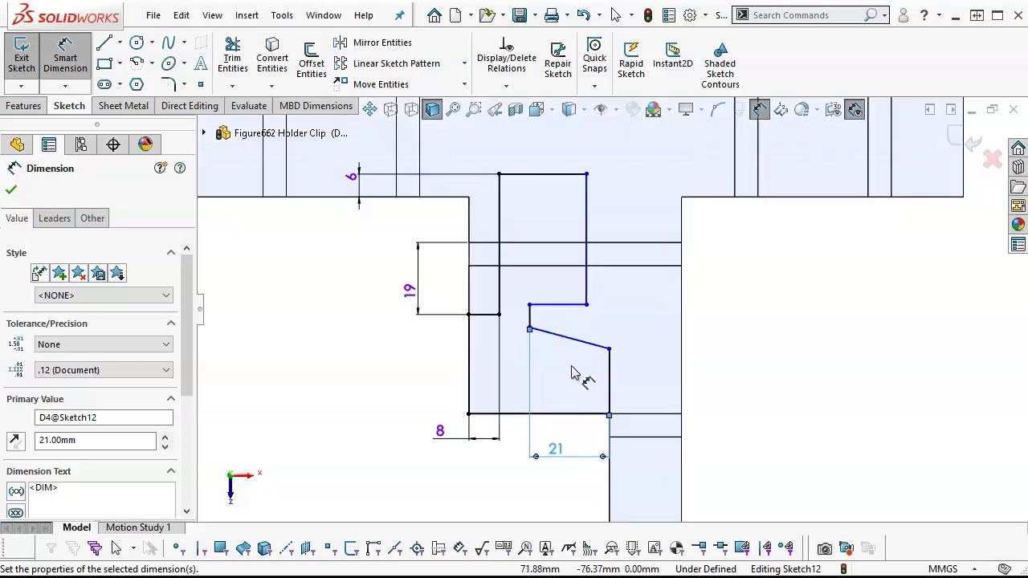
pyautogui.rightClick(386, 385)
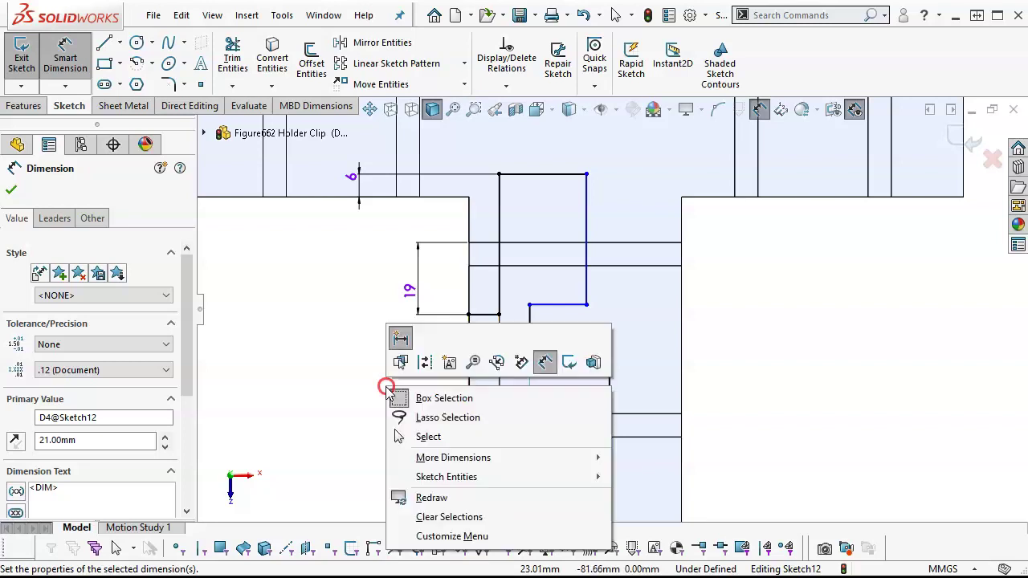
pyautogui.click(428, 436)
pyautogui.click(609, 350)
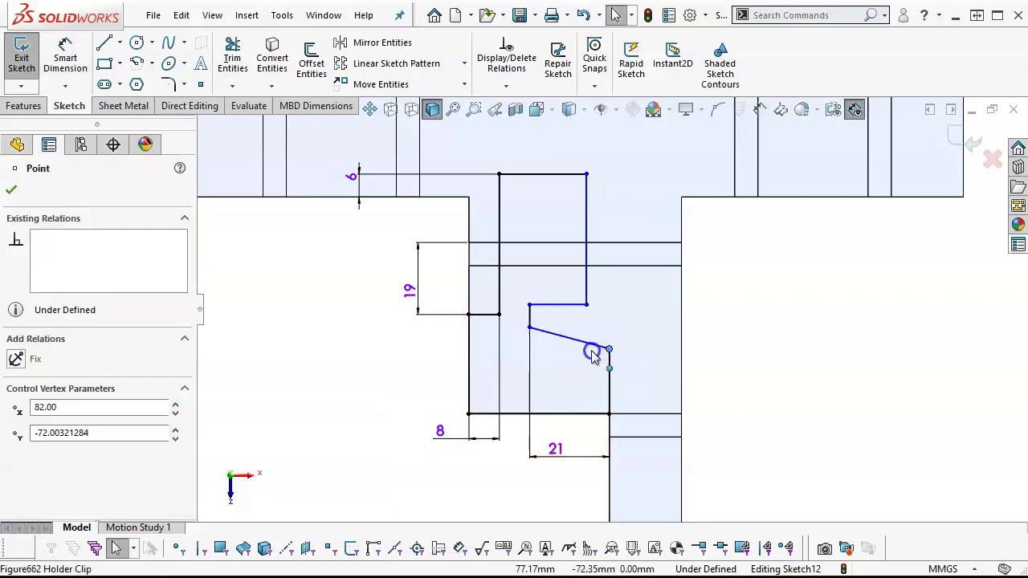
pyautogui.moveTo(579, 353); pyautogui.dragTo(592, 354)
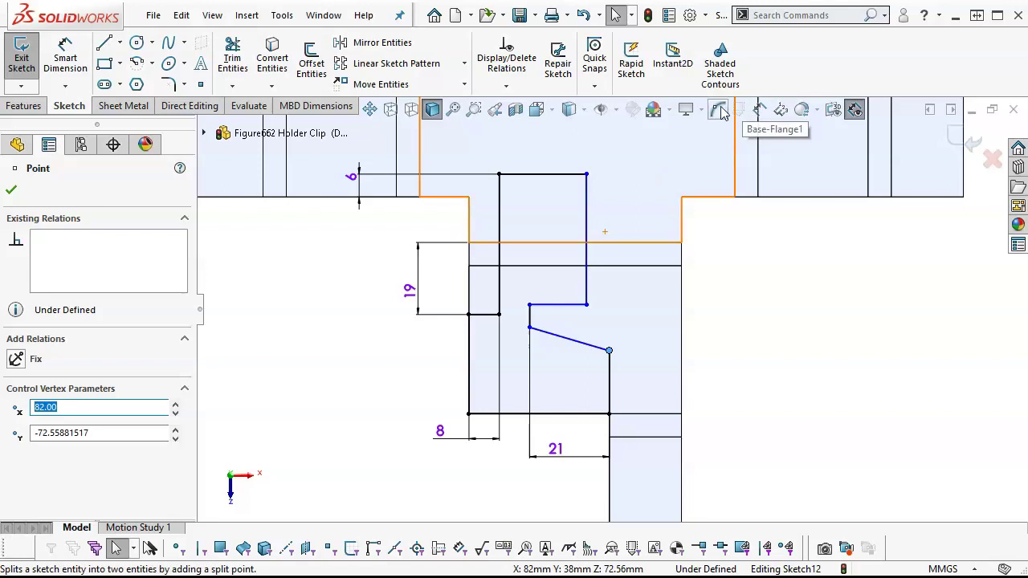
pyautogui.click(765, 13)
pyautogui.write('s')
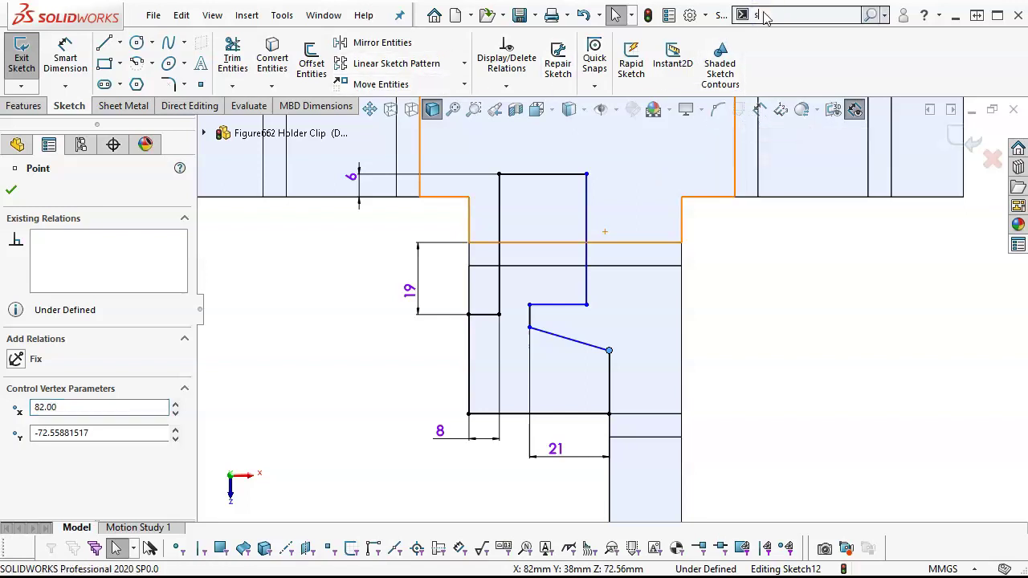
pyautogui.write('p')
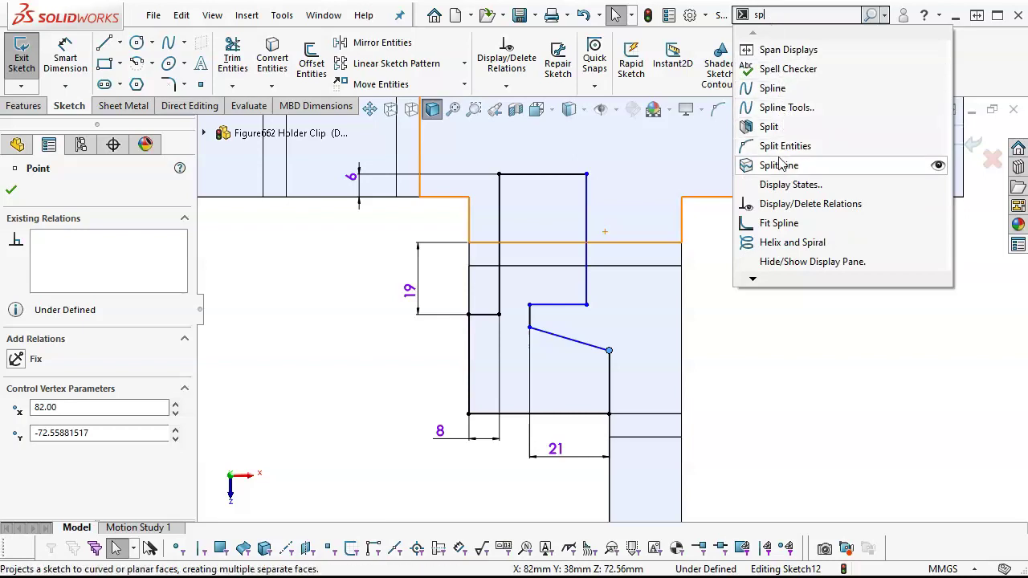
pyautogui.click(783, 348)
pyautogui.click(285, 16)
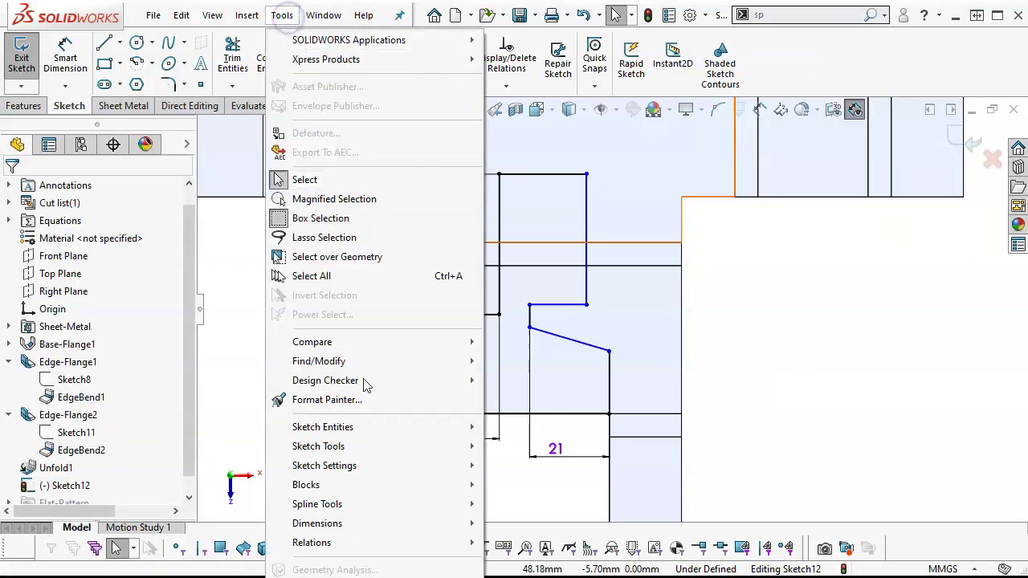
pyautogui.moveTo(339, 512)
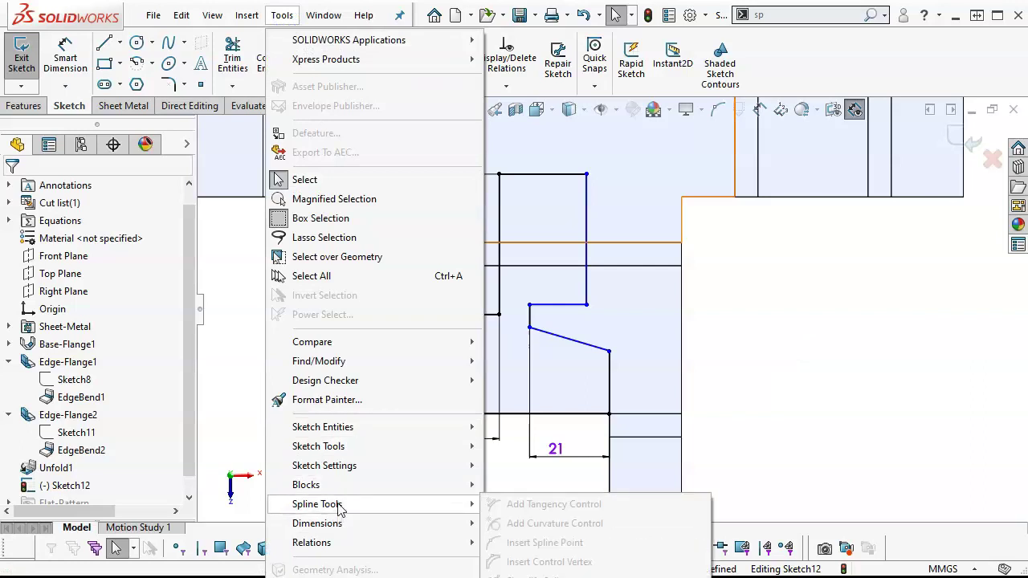
pyautogui.moveTo(335, 448)
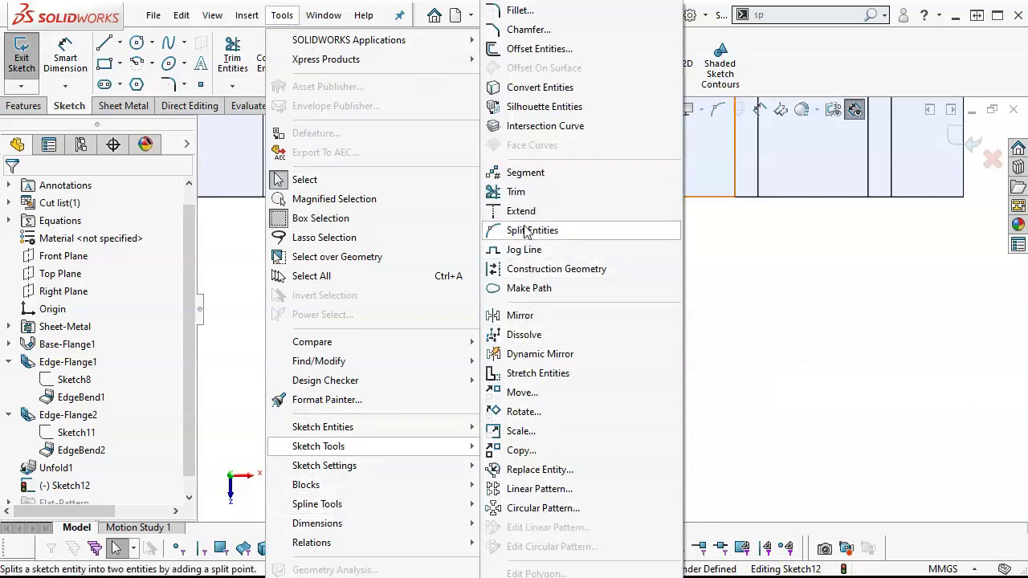
pyautogui.click(808, 317)
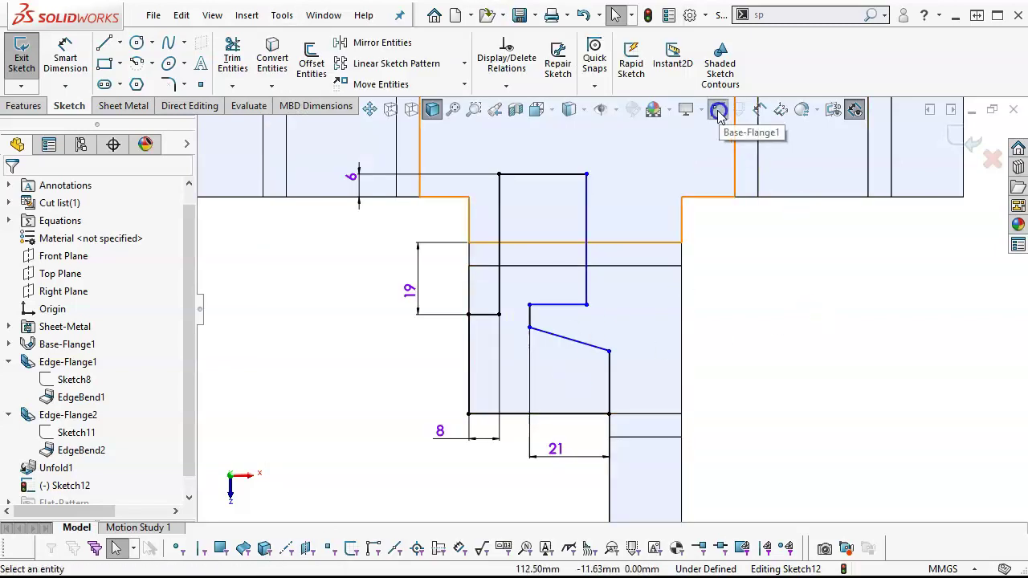
# Step: Split the slanted sketch line into two segments at a point about 7.9 mm from its lower end
pyautogui.click(718, 109)
pyautogui.click(581, 343)
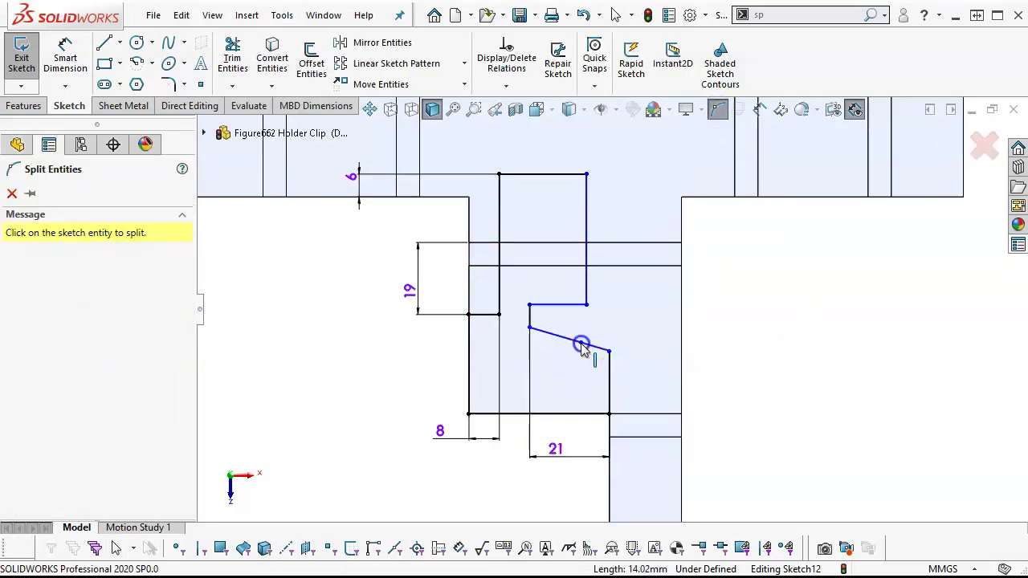
pyautogui.rightClick(776, 360)
pyautogui.click(808, 428)
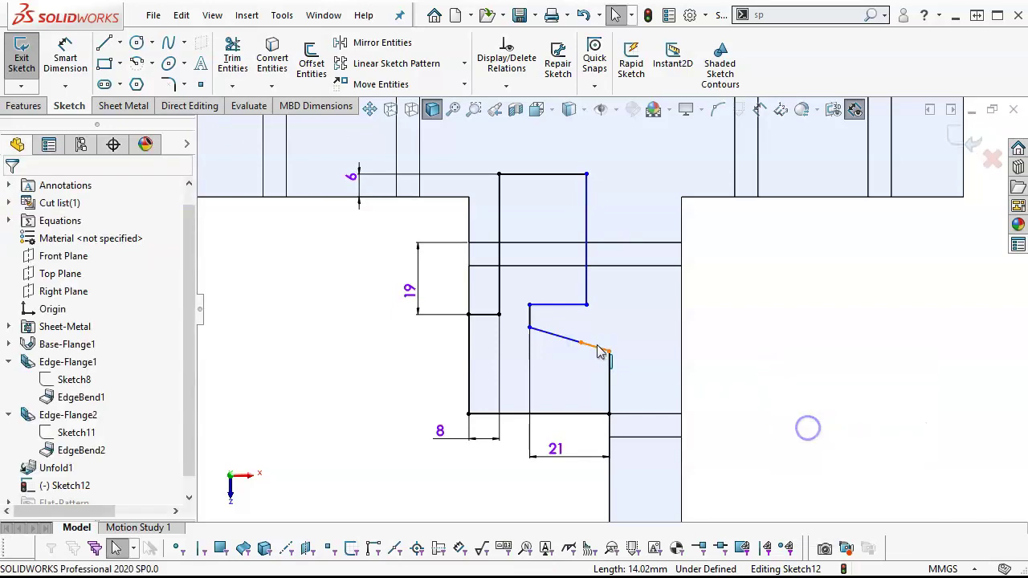
# Step: Make the lower segment of the split line horizontal and stretch it to about 13 mm long
pyautogui.click(593, 348)
pyautogui.press('Escape')
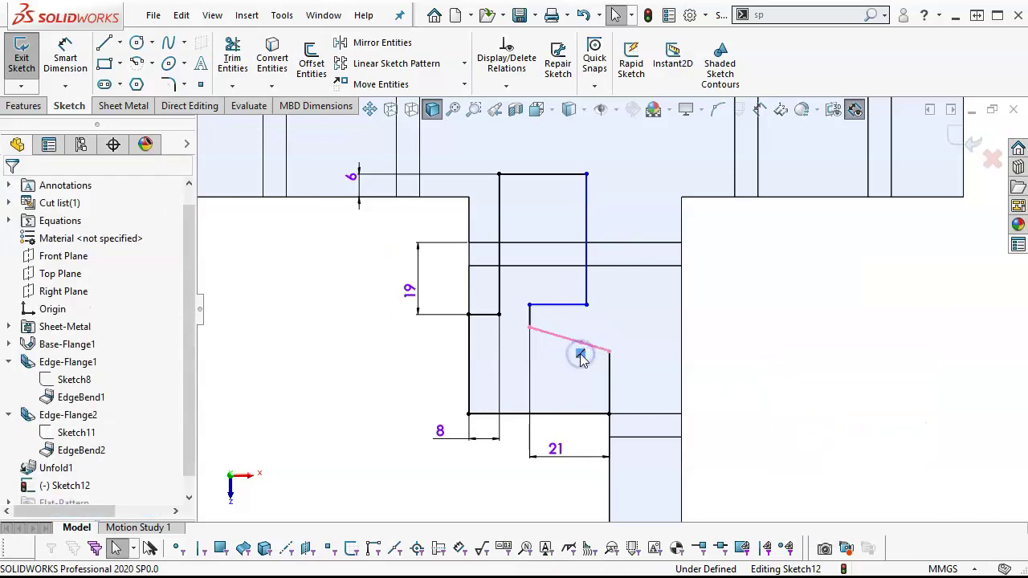
pyautogui.click(594, 347)
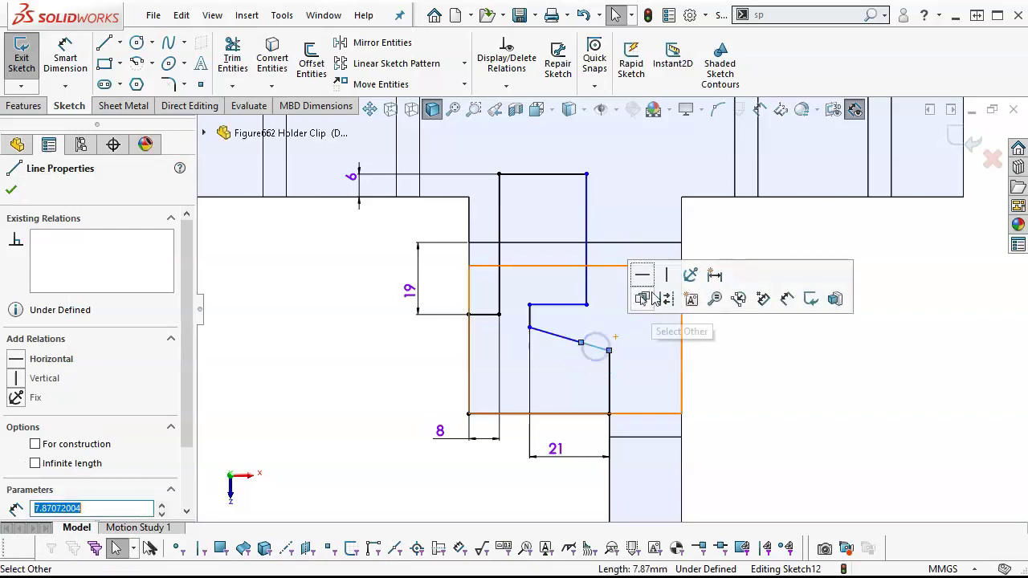
pyautogui.click(643, 276)
pyautogui.click(735, 356)
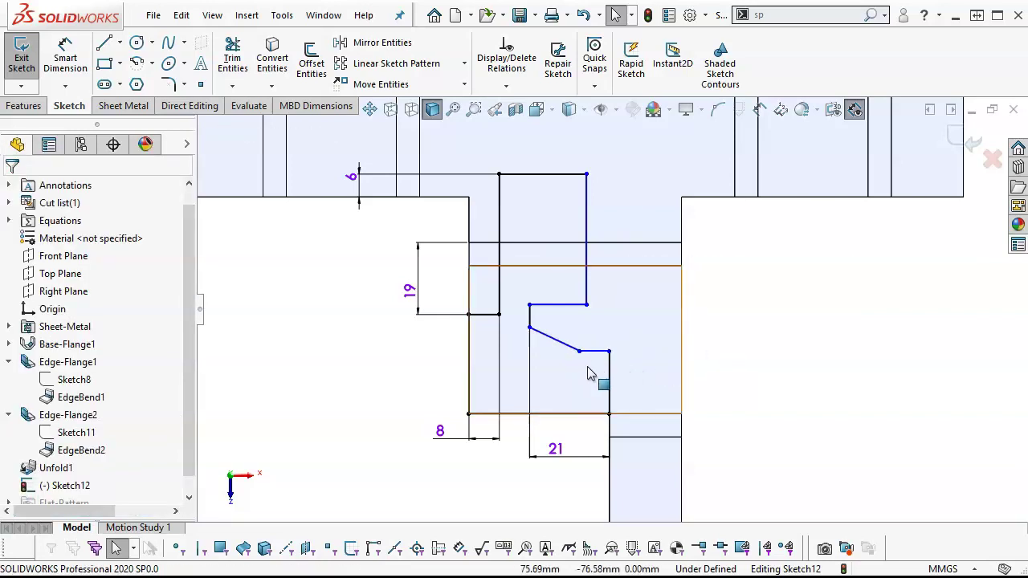
pyautogui.moveTo(580, 354); pyautogui.dragTo(561, 350)
pyautogui.click(752, 346)
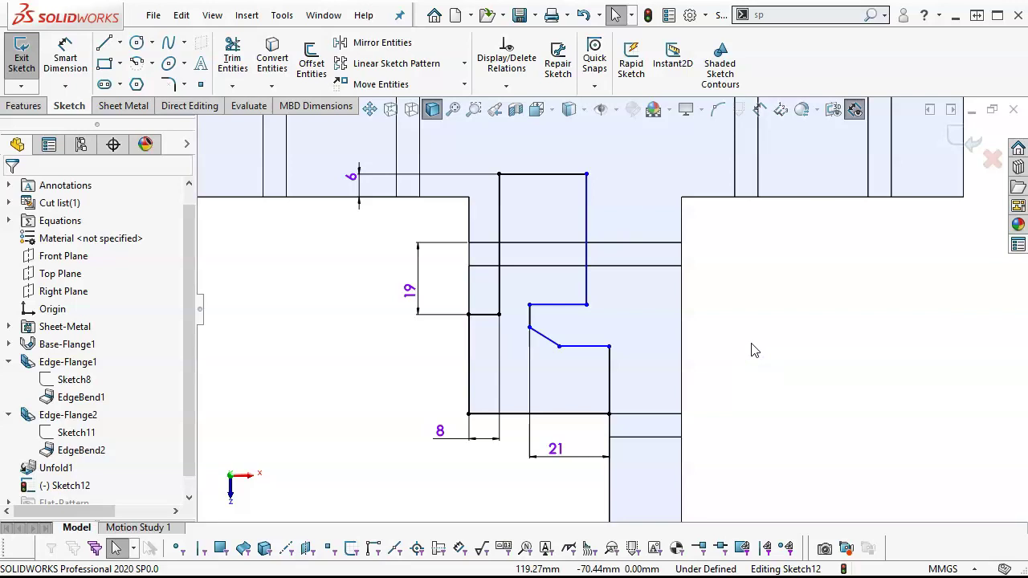
# Step: Dimension the vertical distance between the notch's upper and lower horizontal lines as 10 mm
pyautogui.rightClick(753, 348)
pyautogui.click(903, 325)
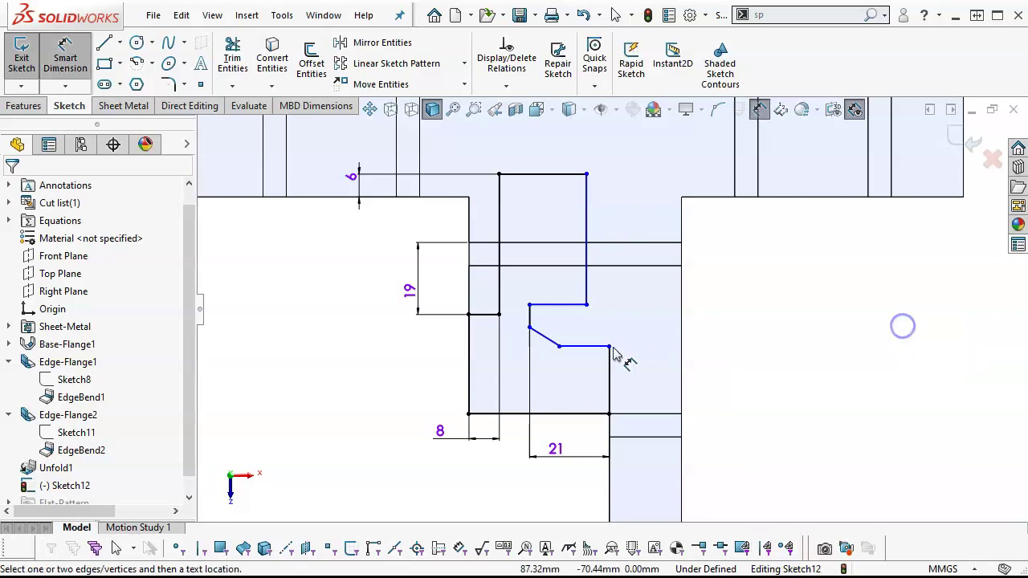
pyautogui.click(594, 347)
pyautogui.click(568, 305)
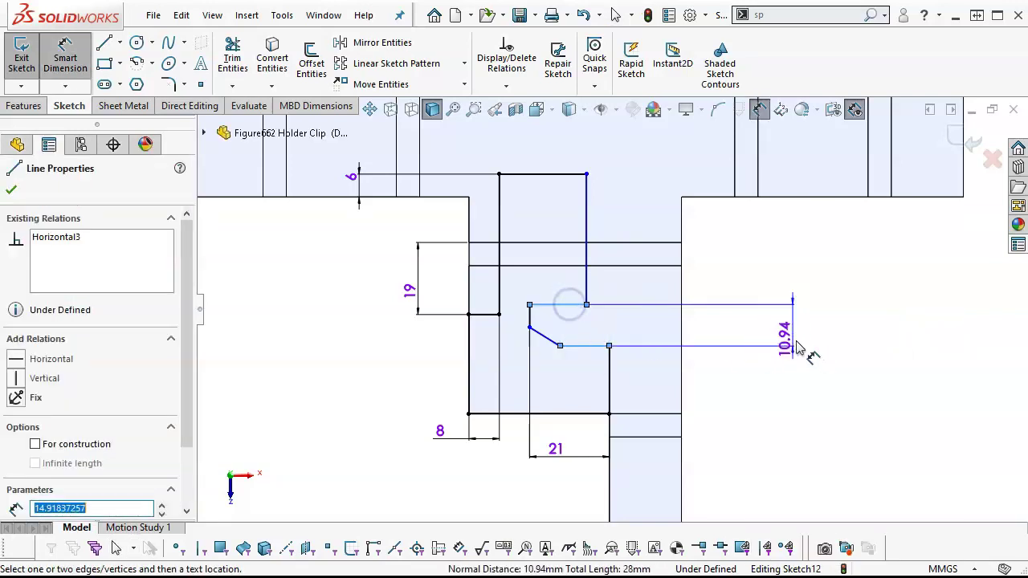
pyautogui.click(798, 347)
pyautogui.press('Return')
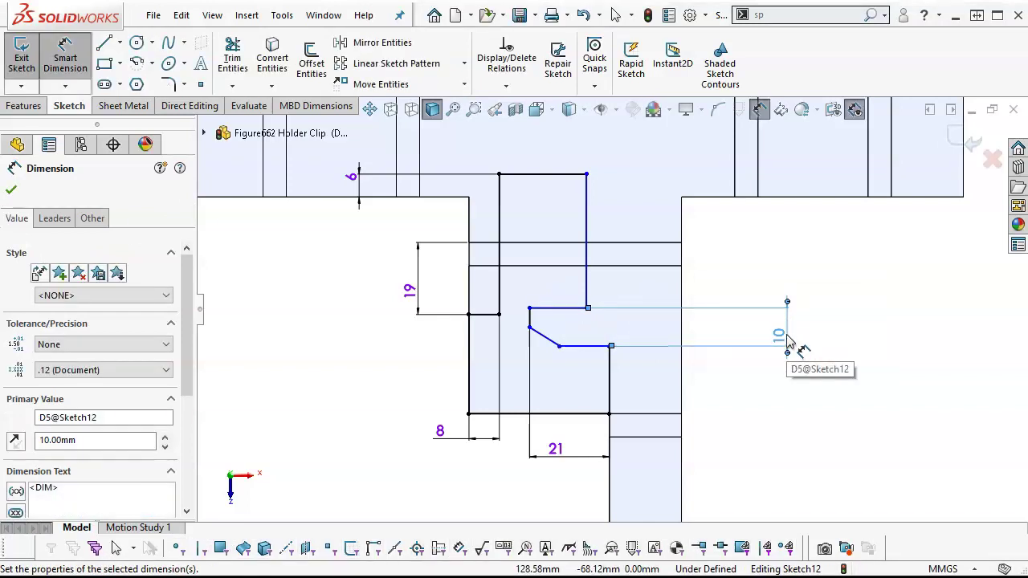
# Step: Dimension the angle between the slanted line and the adjoining lower horizontal line as 30°
pyautogui.click(564, 347)
pyautogui.moveTo(549, 344); pyautogui.dragTo(518, 343)
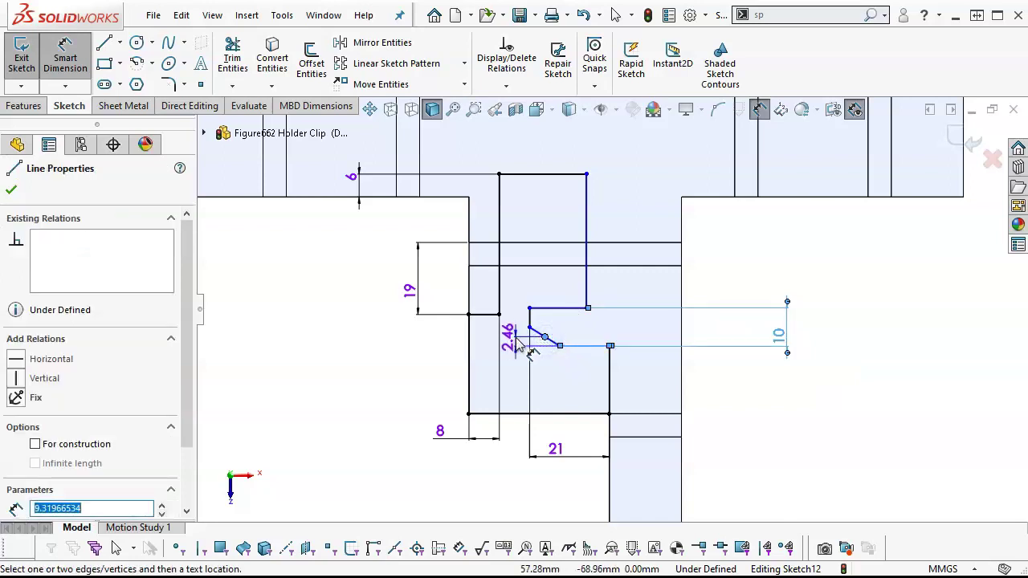
pyautogui.click(546, 339)
pyautogui.scroll(-3, 550, 344)
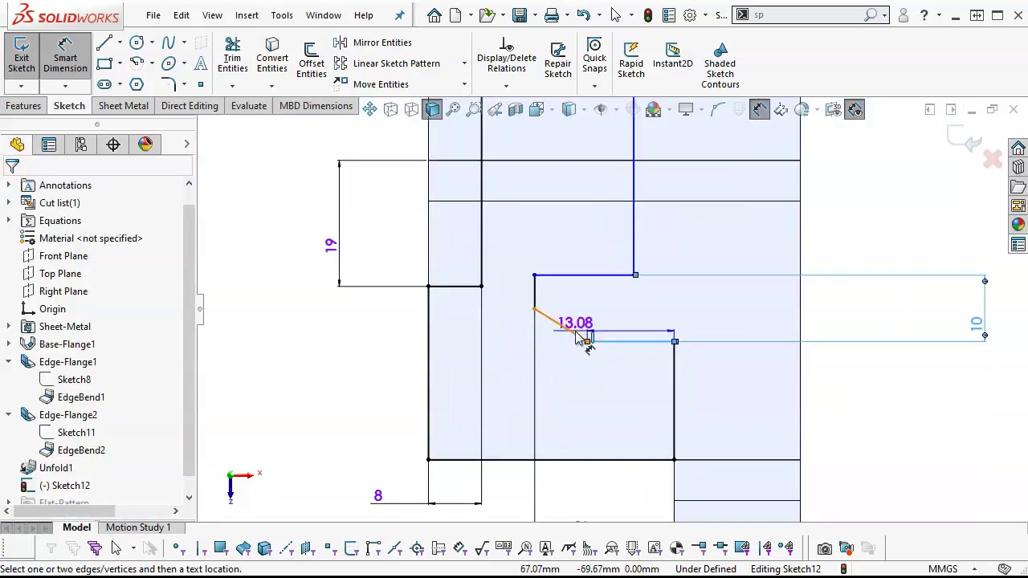
pyautogui.click(567, 337)
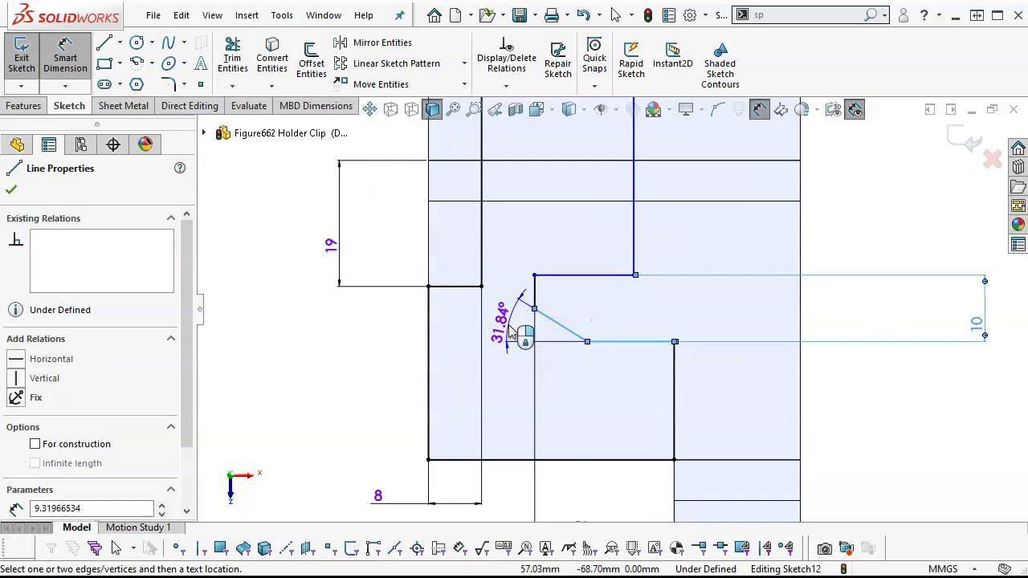
pyautogui.click(509, 333)
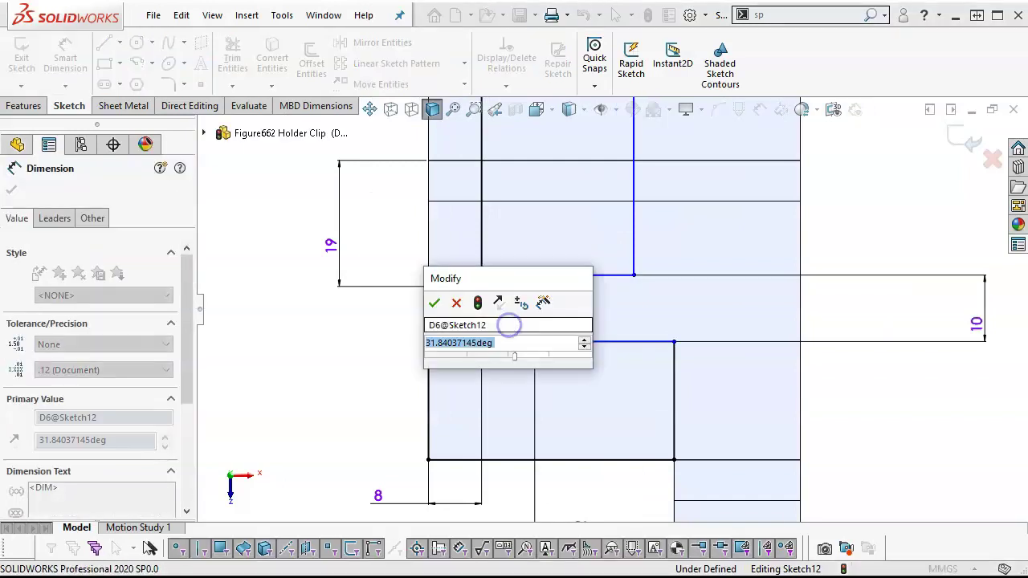
pyautogui.write('30')
pyautogui.press('Return')
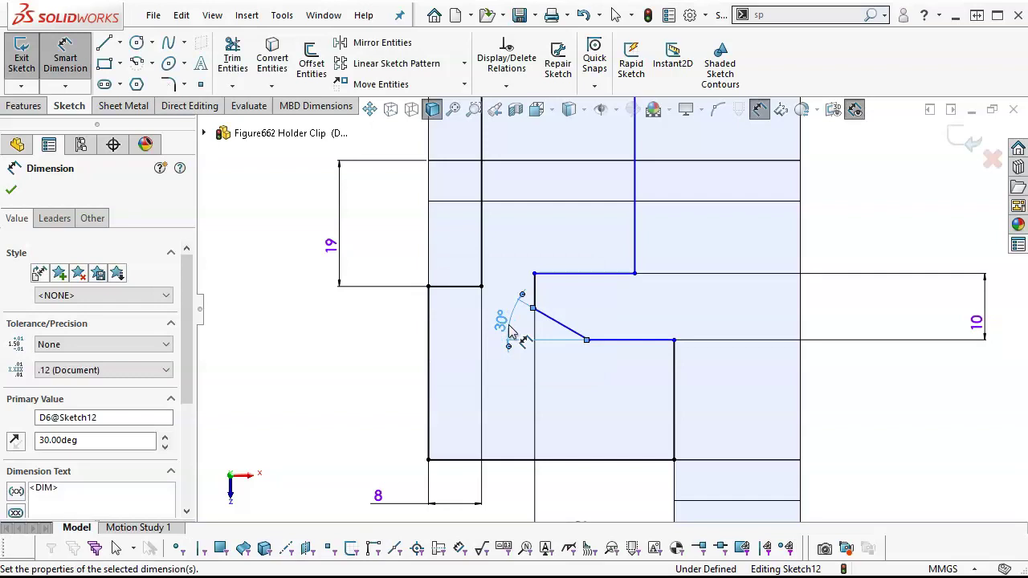
pyautogui.rightClick(333, 323)
pyautogui.click(366, 371)
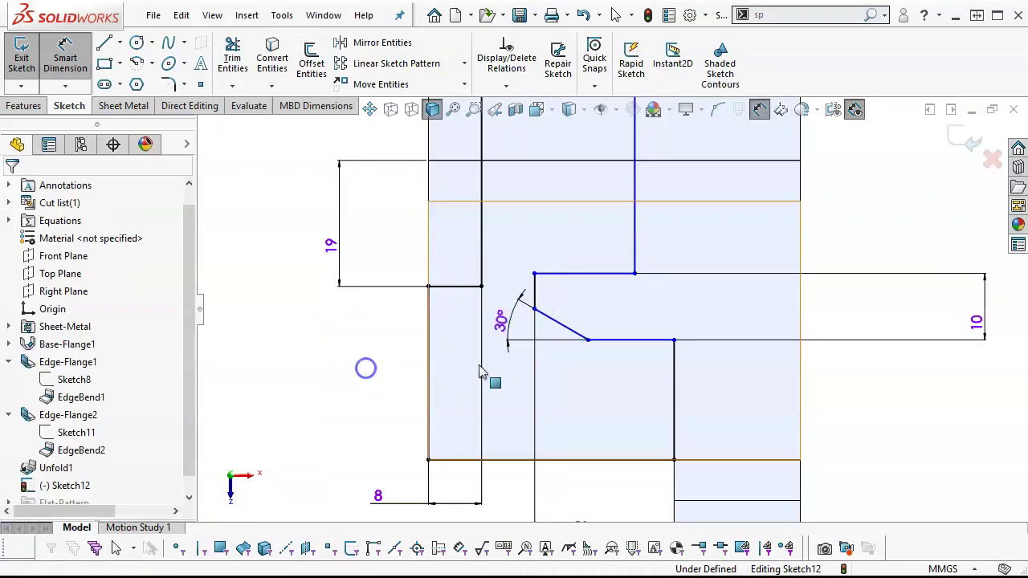
# Step: Make the notch's lower horizontal line collinear with the short horizontal line at the profile's outer edge
pyautogui.click(616, 341)
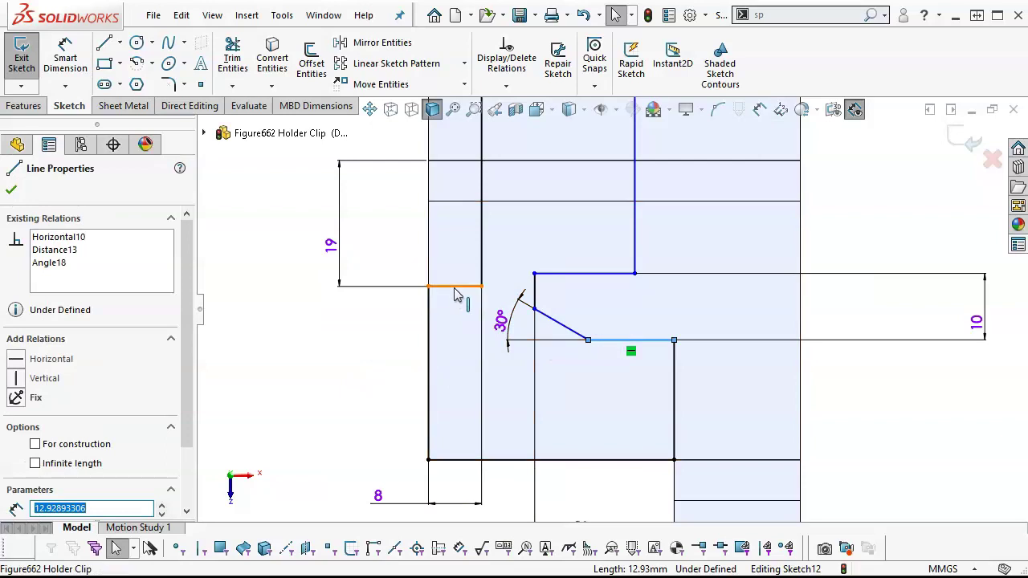
pyautogui.keyDown('ctrl'); pyautogui.click(455, 288); pyautogui.keyUp('ctrl')
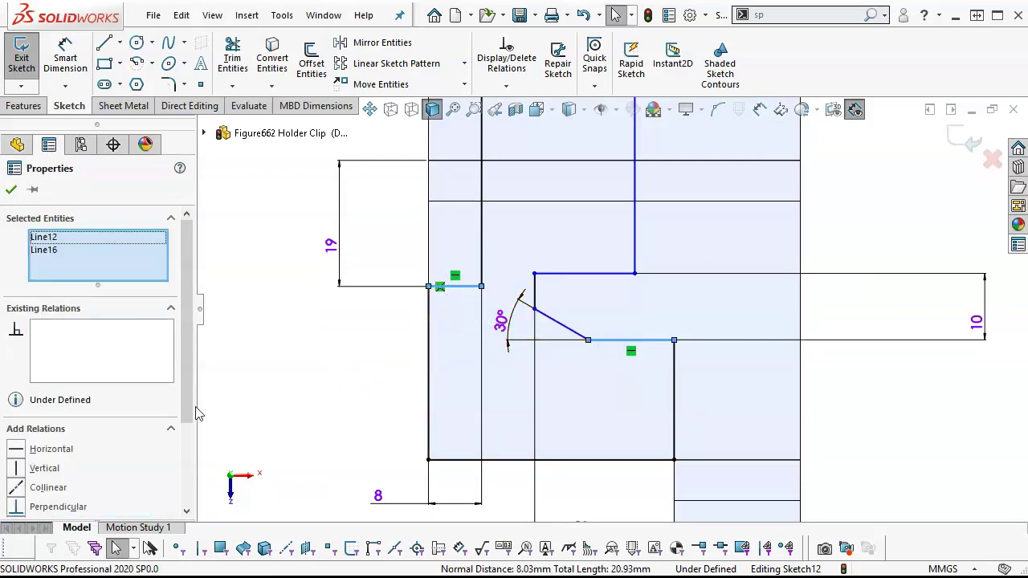
pyautogui.click(33, 487)
pyautogui.click(185, 425)
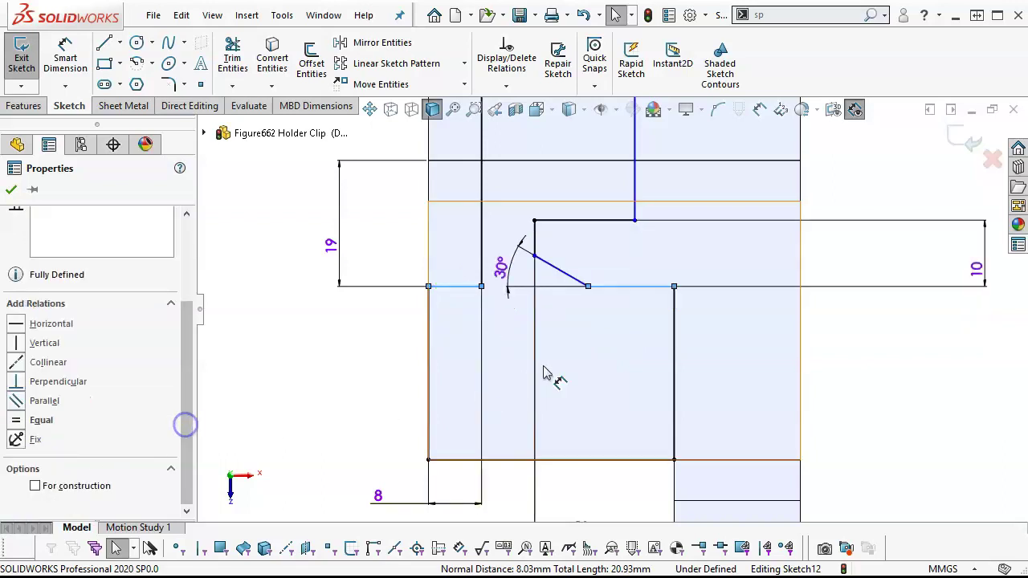
pyautogui.scroll(3, 611, 324)
pyautogui.scroll(-2, 647, 277)
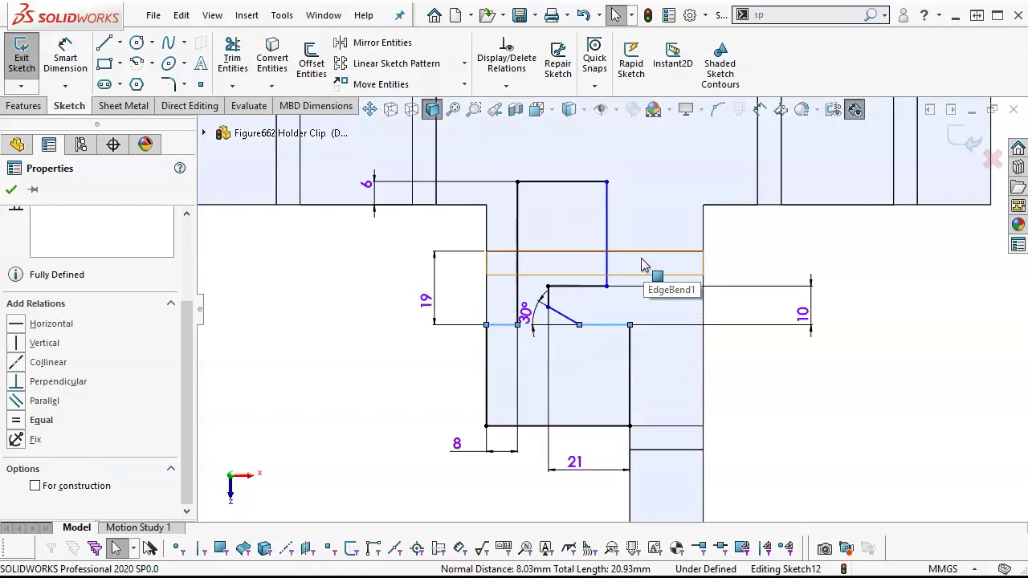
# Step: Dimension the notch's upper horizontal line to a length of 13 mm
pyautogui.click(65, 58)
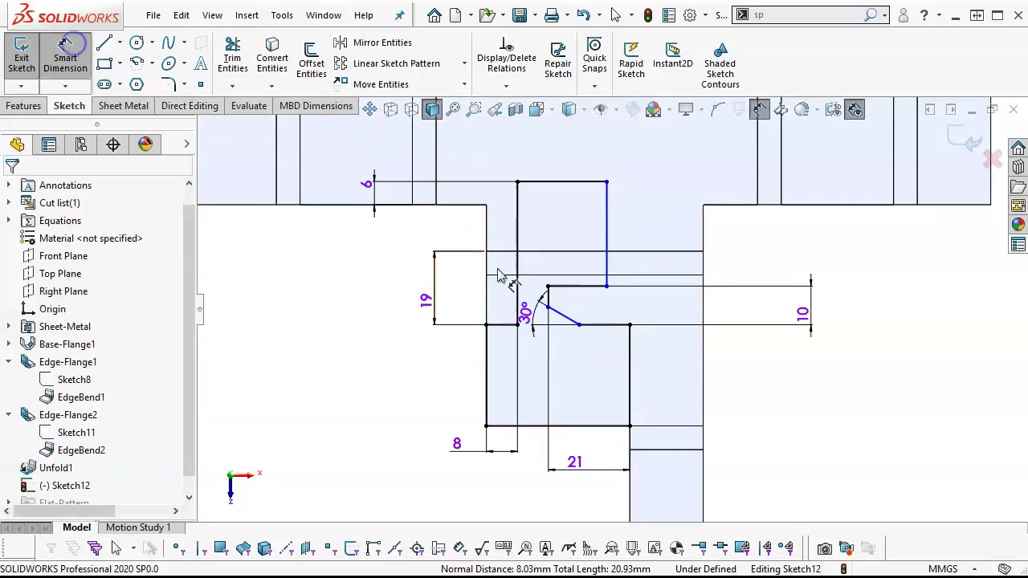
pyautogui.click(578, 294)
pyautogui.click(573, 228)
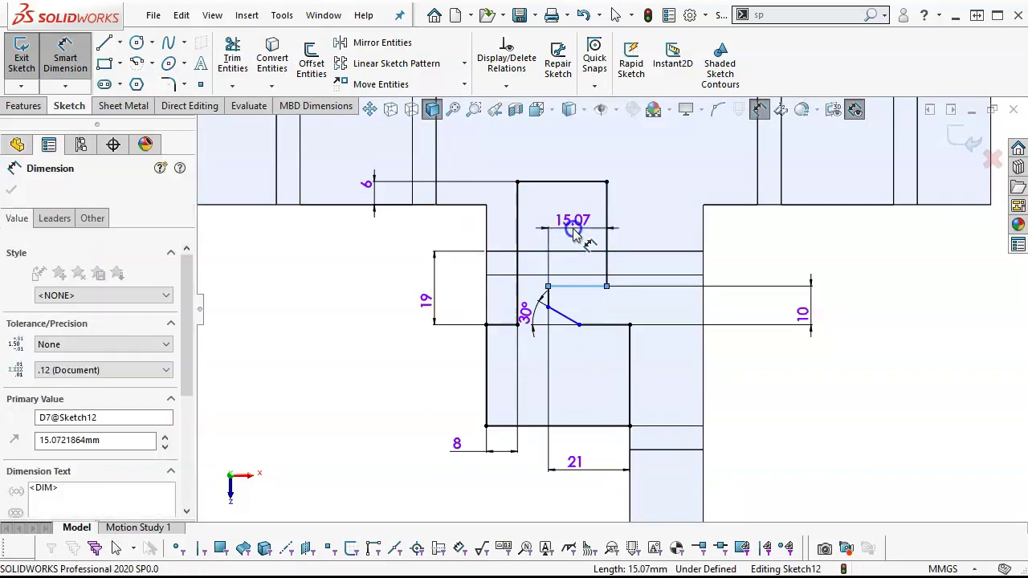
pyautogui.write('13')
pyautogui.press('Return')
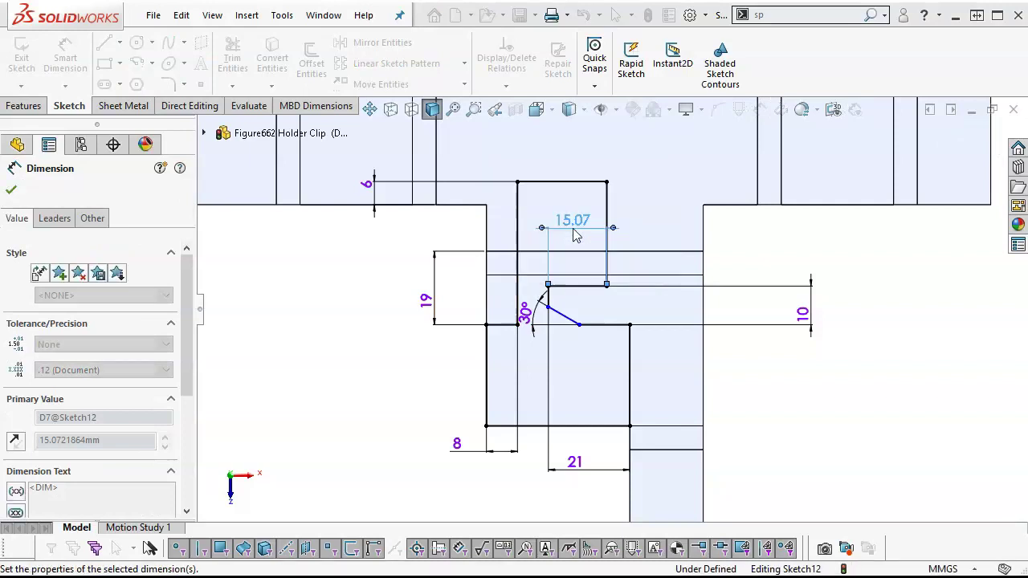
pyautogui.rightClick(347, 300)
pyautogui.click(401, 349)
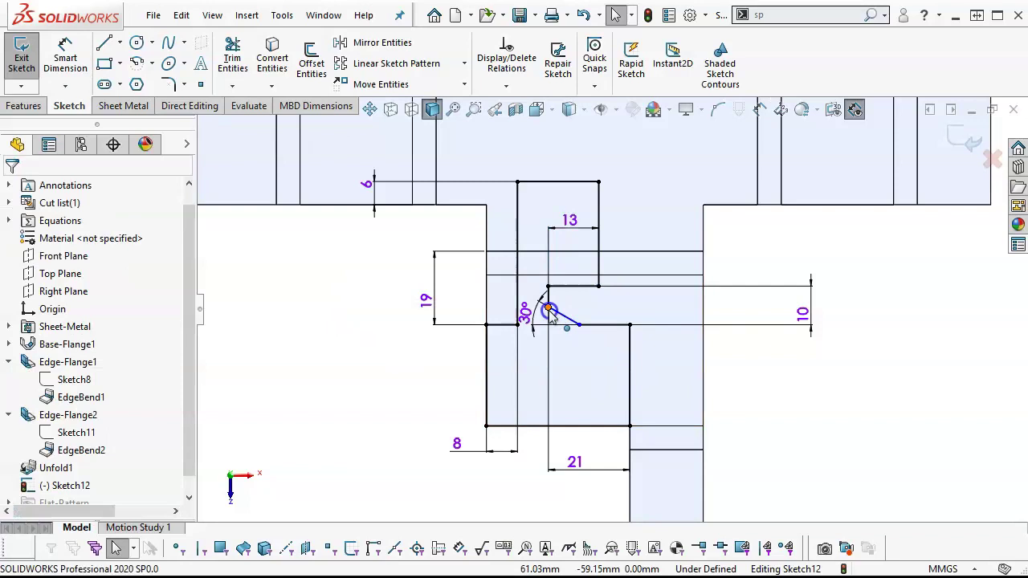
# Step: Dimension the horizontal extent of the slanted line as 6 mm to fully define the sketch
pyautogui.moveTo(549, 308)
pyautogui.mouseDown()
pyautogui.moveTo(551, 326)
pyautogui.moveTo(551, 313)
pyautogui.mouseUp()
pyautogui.press('d')
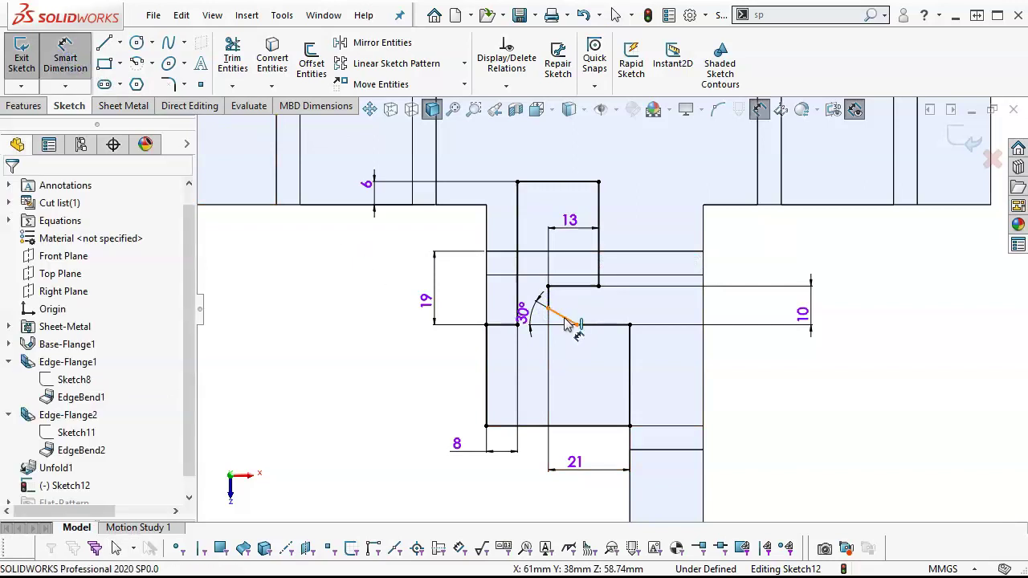
pyautogui.click(567, 323)
pyautogui.click(564, 354)
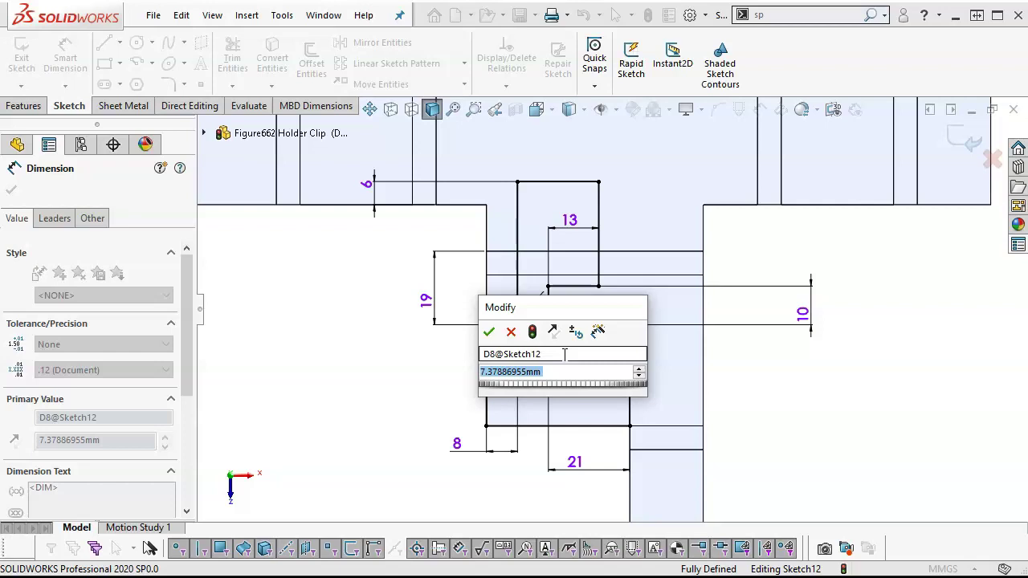
pyautogui.write('6')
pyautogui.press('Return')
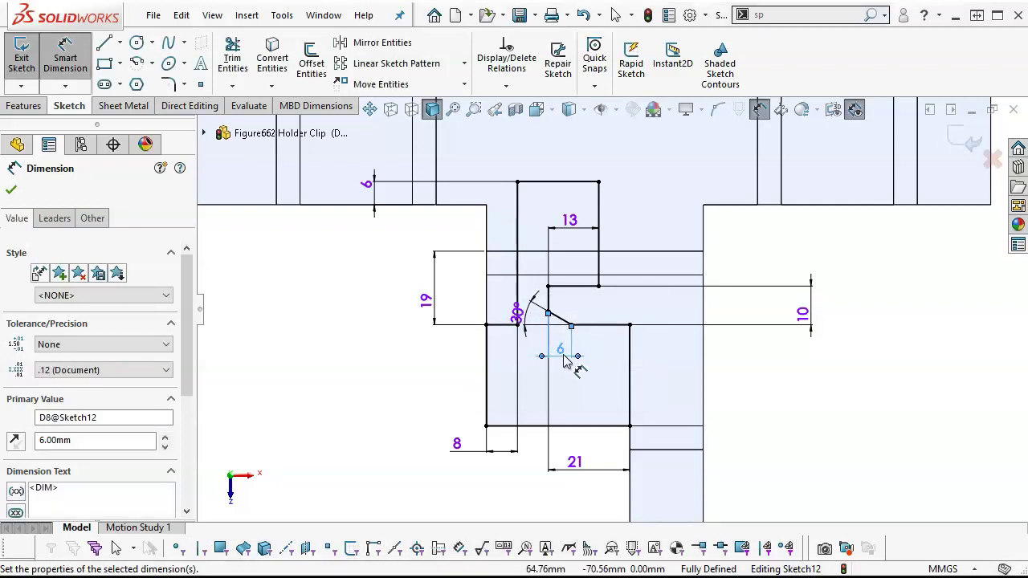
pyautogui.rightClick(327, 346)
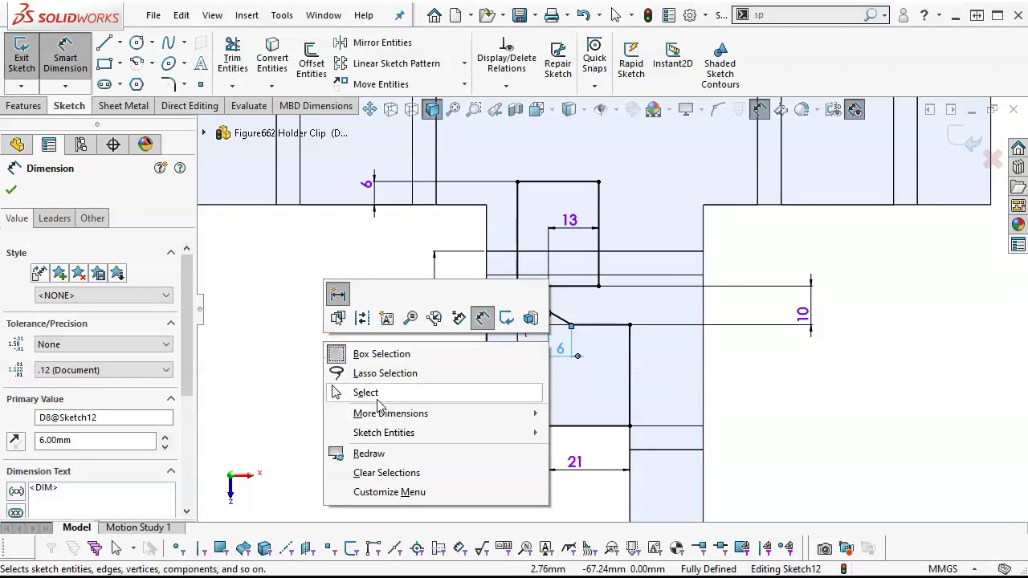
pyautogui.click(376, 399)
pyautogui.scroll(3, 505, 338)
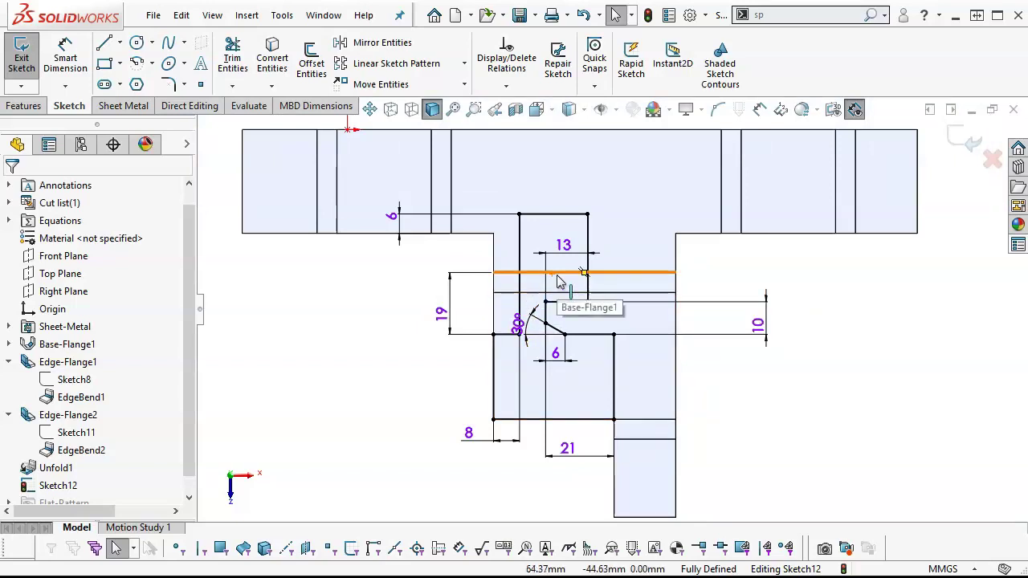
# Step: Cut the sketched profile through the unfolded sheet with a blind extruded cut linked to the sheet thickness
pyautogui.click(29, 108)
pyautogui.click(238, 63)
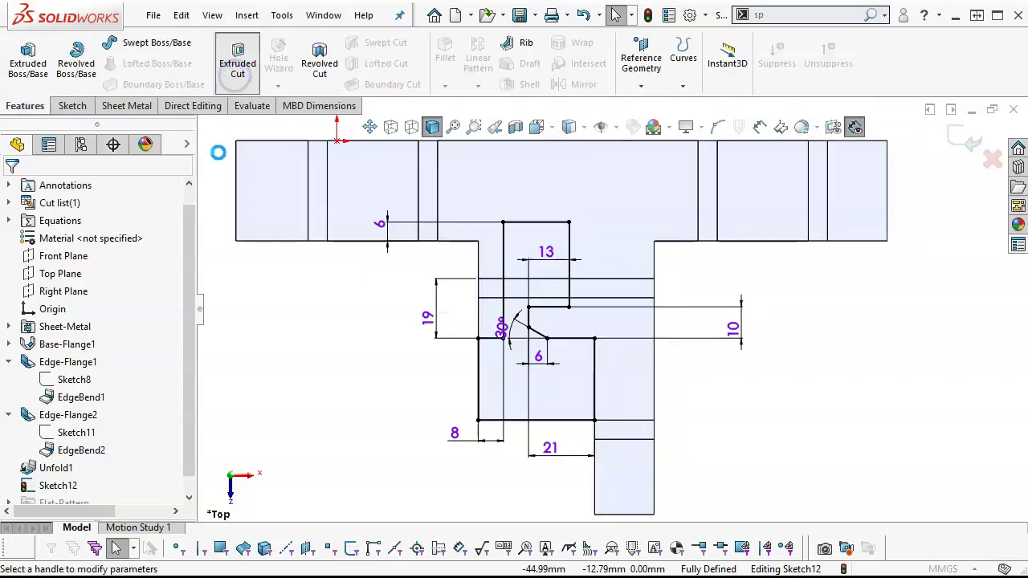
pyautogui.click(96, 287)
pyautogui.click(100, 290)
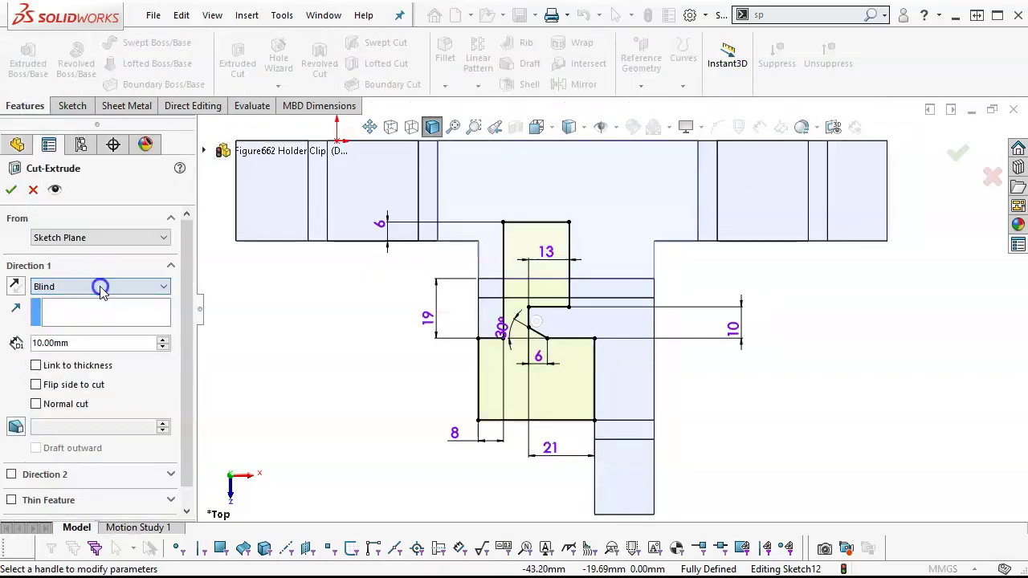
pyautogui.click(115, 365)
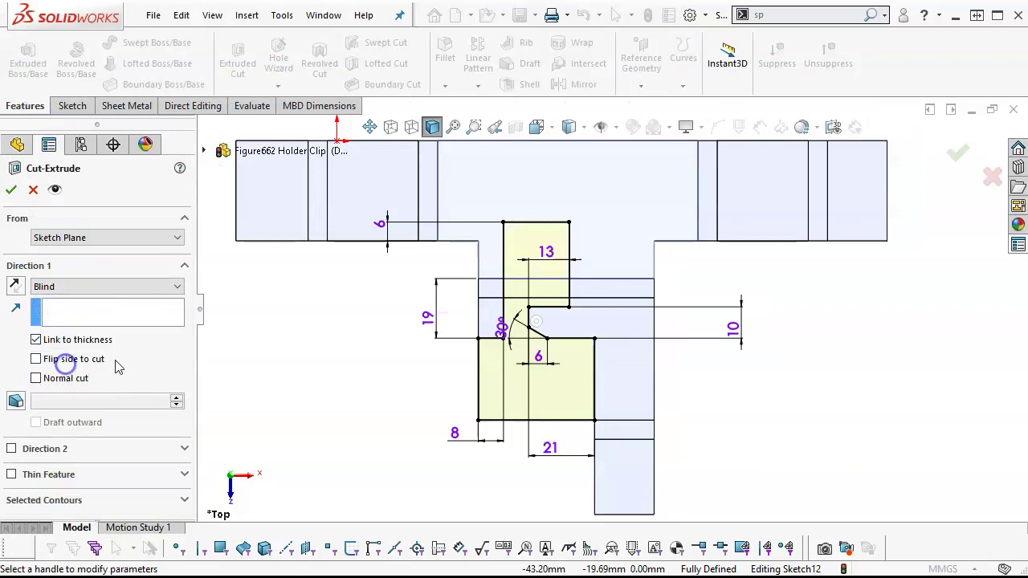
pyautogui.click(11, 190)
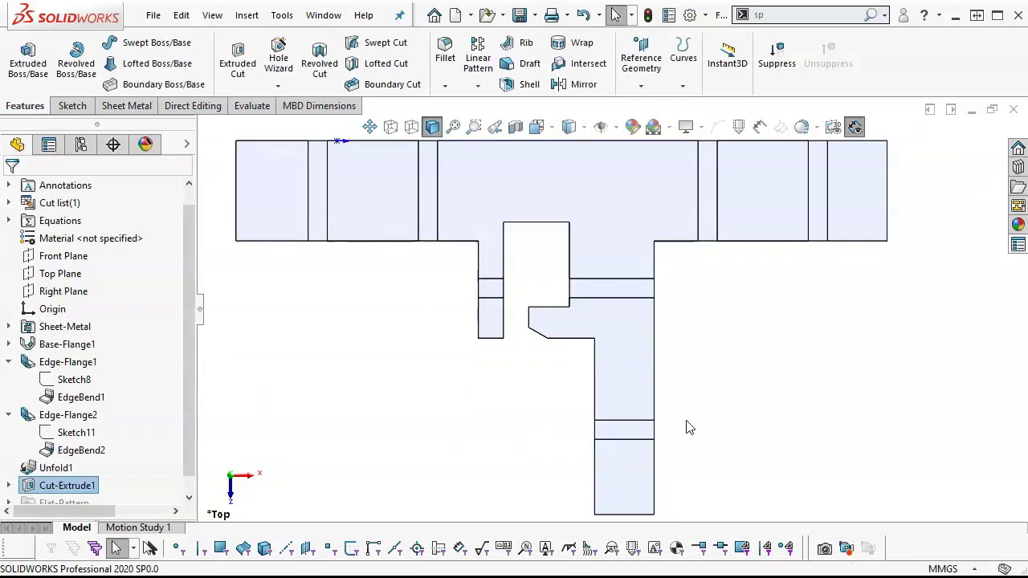
pyautogui.moveTo(688, 427); pyautogui.dragTo(661, 316, button='middle')
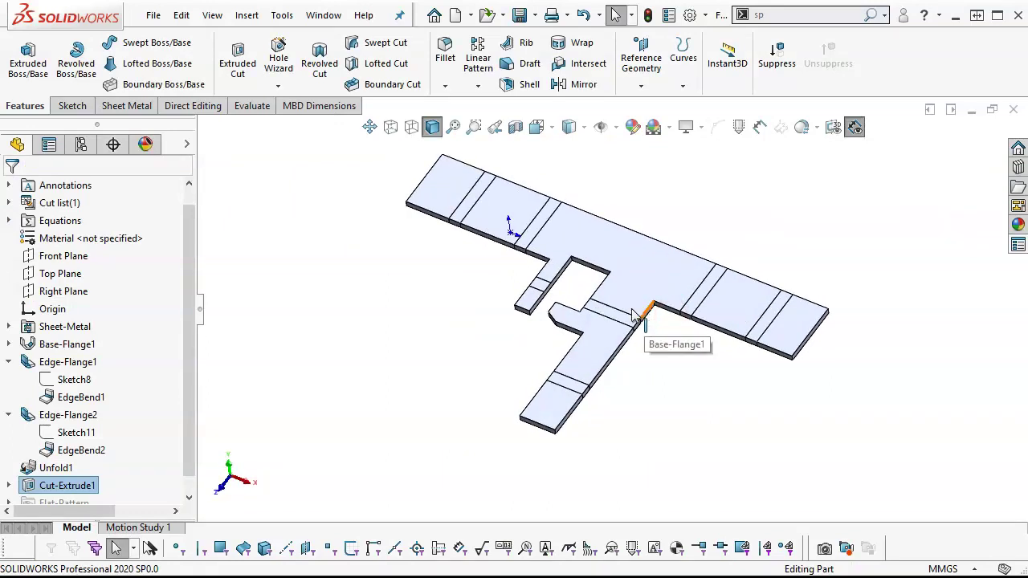
pyautogui.moveTo(563, 205); pyautogui.dragTo(618, 184, button='middle')
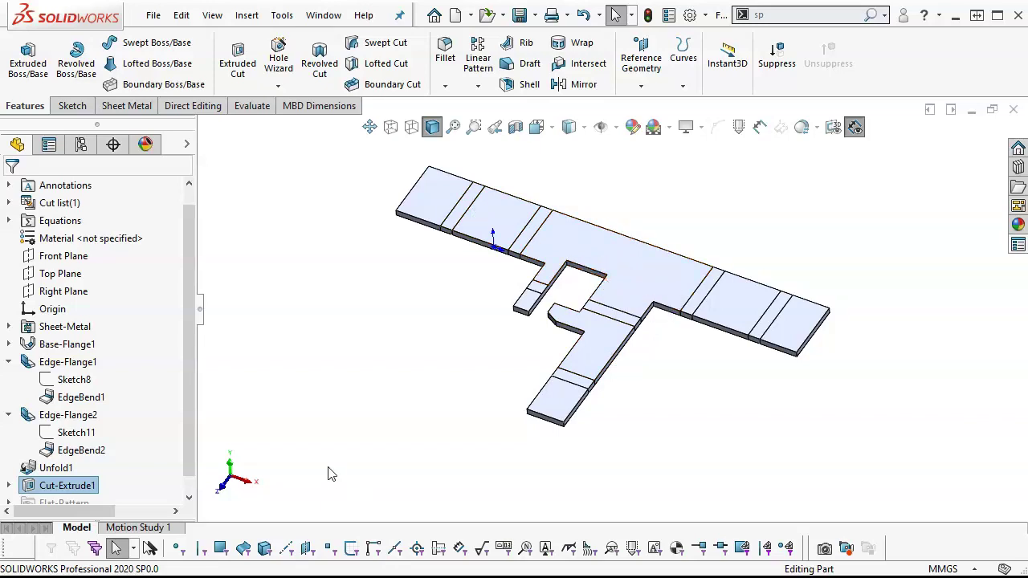
# Step: Fold all bends back, keeping the large central face fixed
pyautogui.scroll(-1, 197, 368)
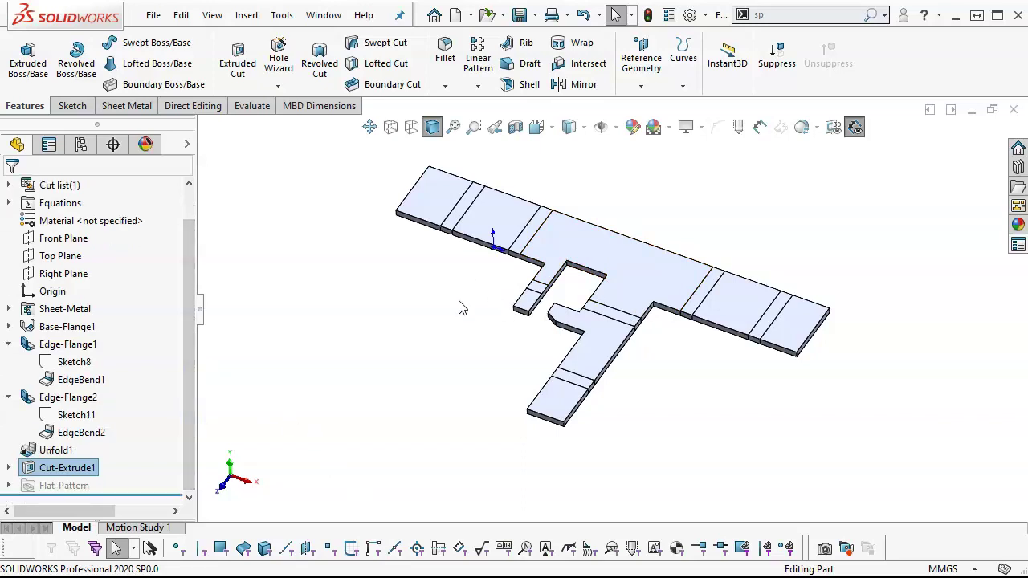
pyautogui.moveTo(69, 450)
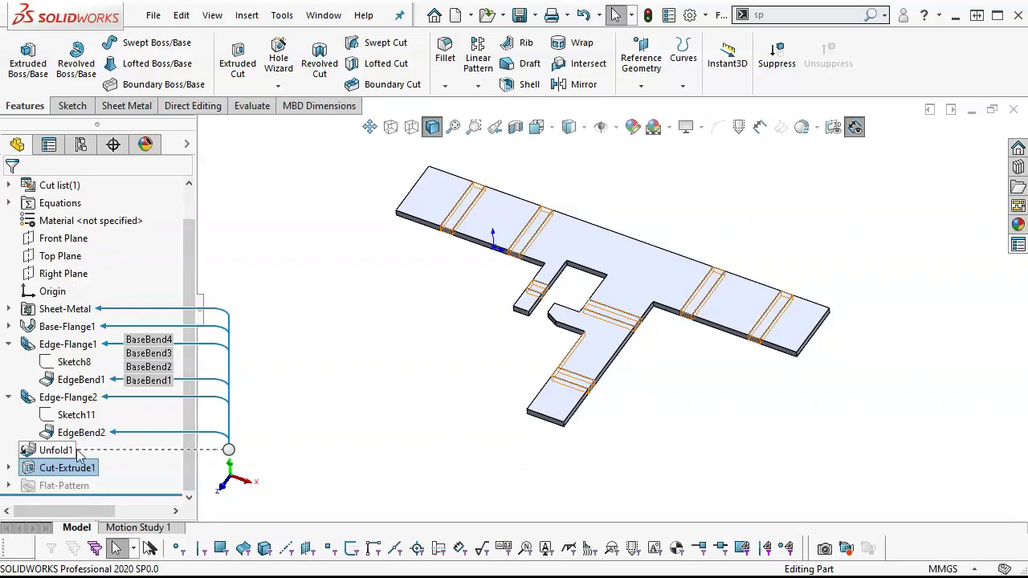
pyautogui.moveTo(406, 320)
pyautogui.mouseDown(button='middle')
pyautogui.moveTo(395, 238)
pyautogui.moveTo(398, 283)
pyautogui.mouseUp(button='middle')
pyautogui.scroll(-2, 512, 256)
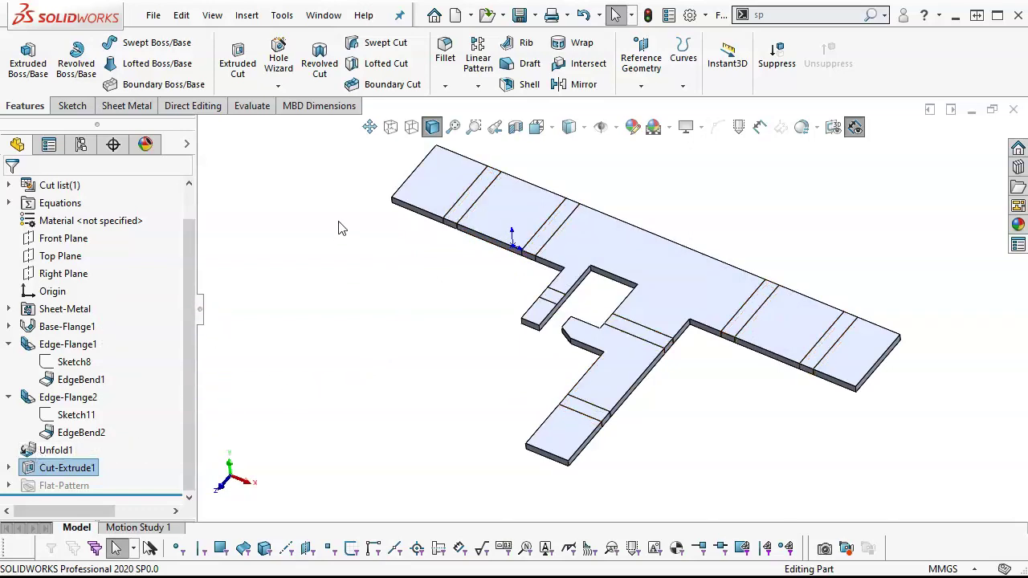
pyautogui.click(122, 103)
pyautogui.click(581, 61)
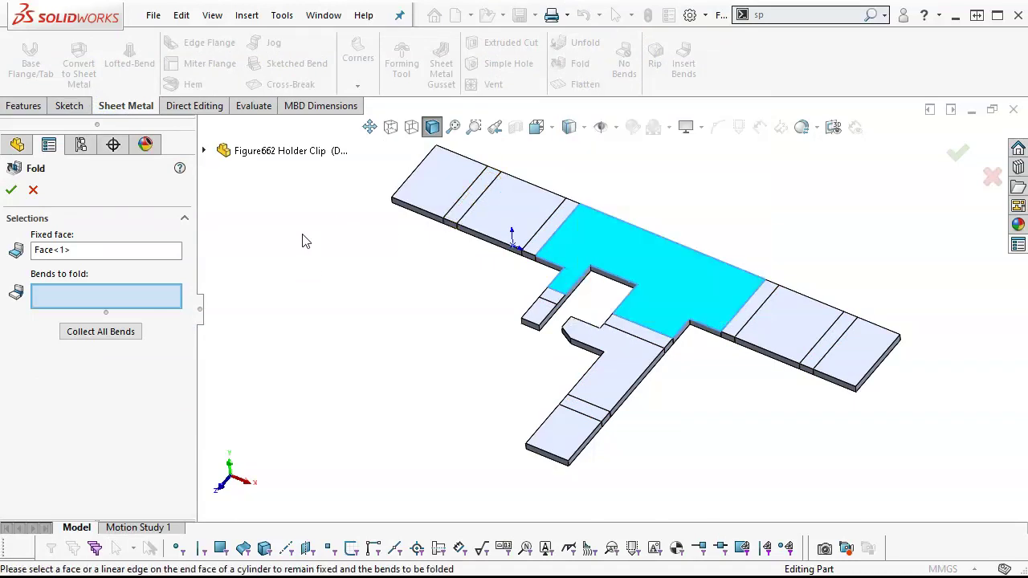
pyautogui.click(95, 336)
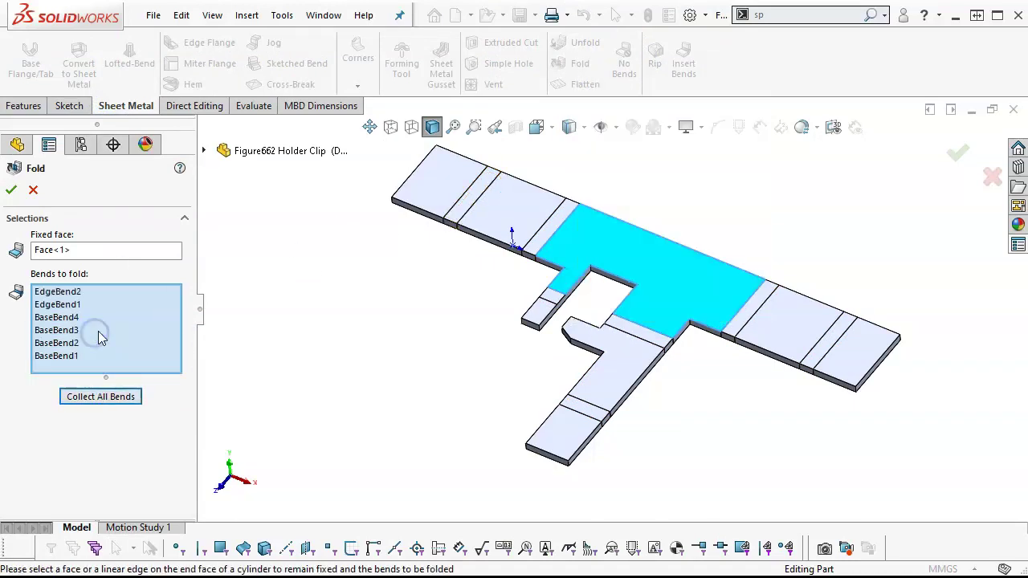
pyautogui.click(12, 188)
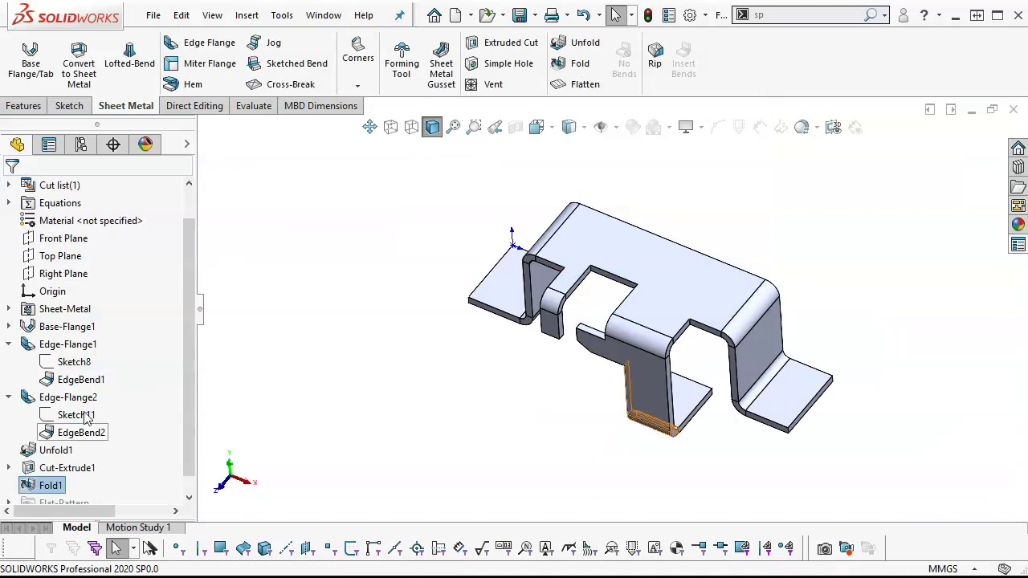
# Step: Measure the normal distance between the short hanging tab's lower end face and the clip's top face
pyautogui.moveTo(270, 350); pyautogui.dragTo(318, 289, button='middle')
pyautogui.scroll(-2, 319, 289)
pyautogui.scroll(-3, 536, 289)
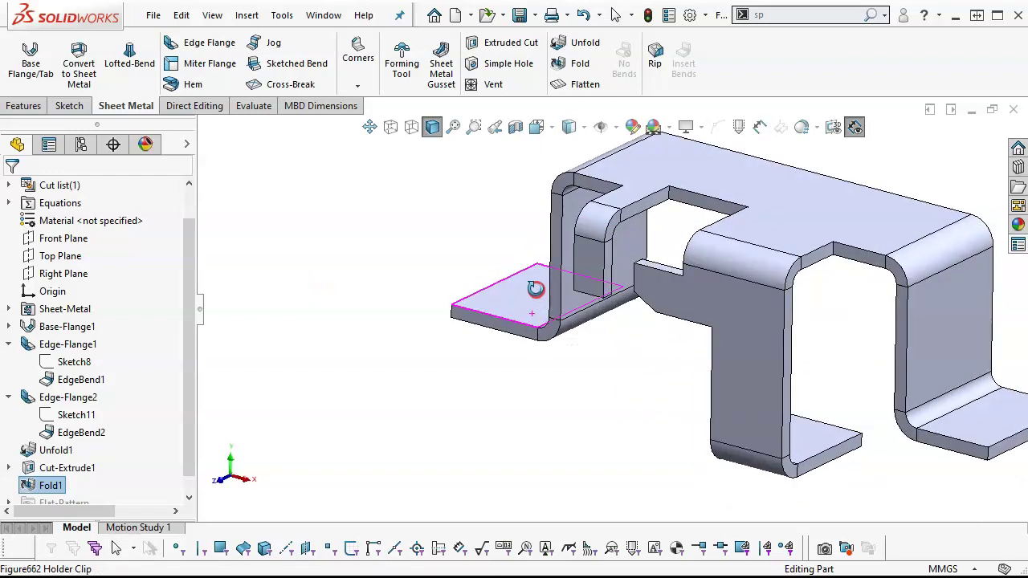
pyautogui.moveTo(536, 289); pyautogui.dragTo(567, 223, button='middle')
pyautogui.scroll(5, 607, 265)
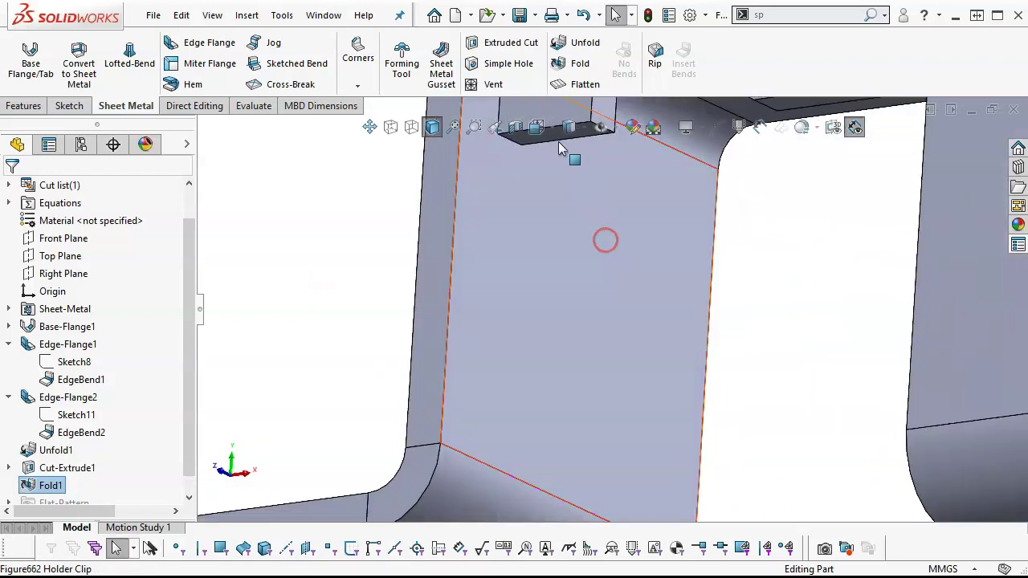
pyautogui.click(538, 156)
pyautogui.moveTo(538, 157); pyautogui.dragTo(567, 179, button='middle')
pyautogui.scroll(-3, 563, 225)
pyautogui.click(590, 233)
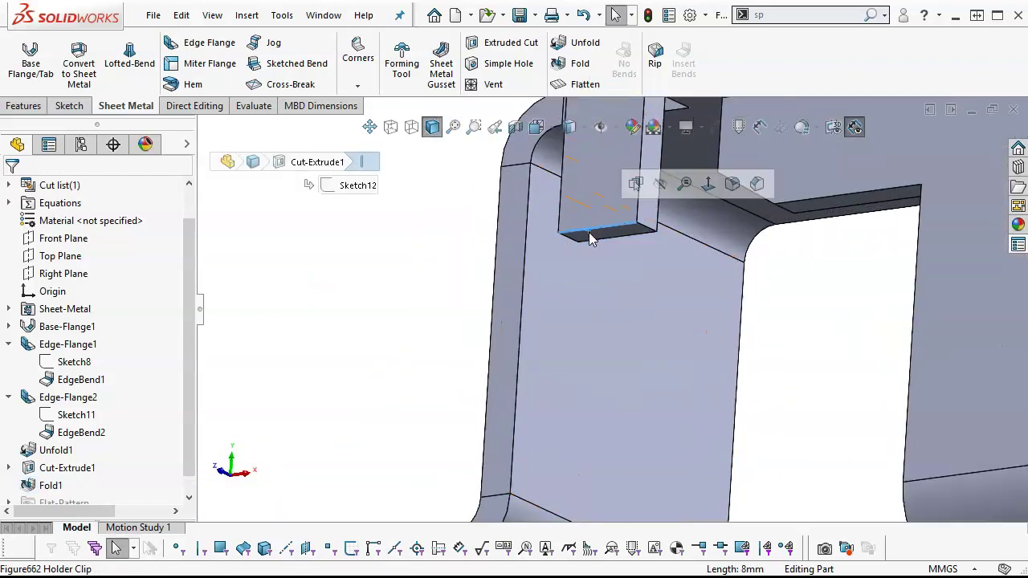
pyautogui.scroll(5, 638, 263)
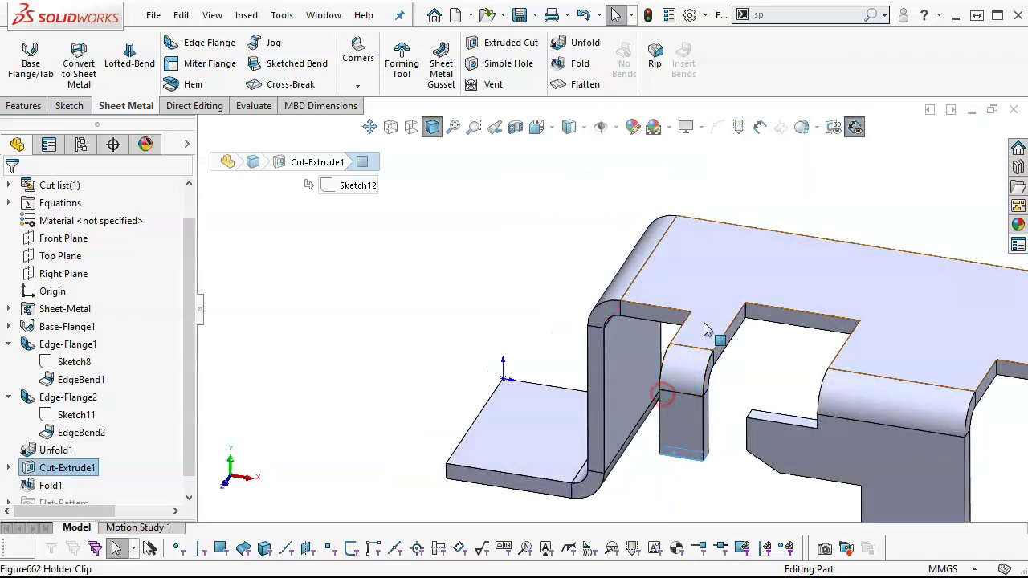
pyautogui.click(704, 319)
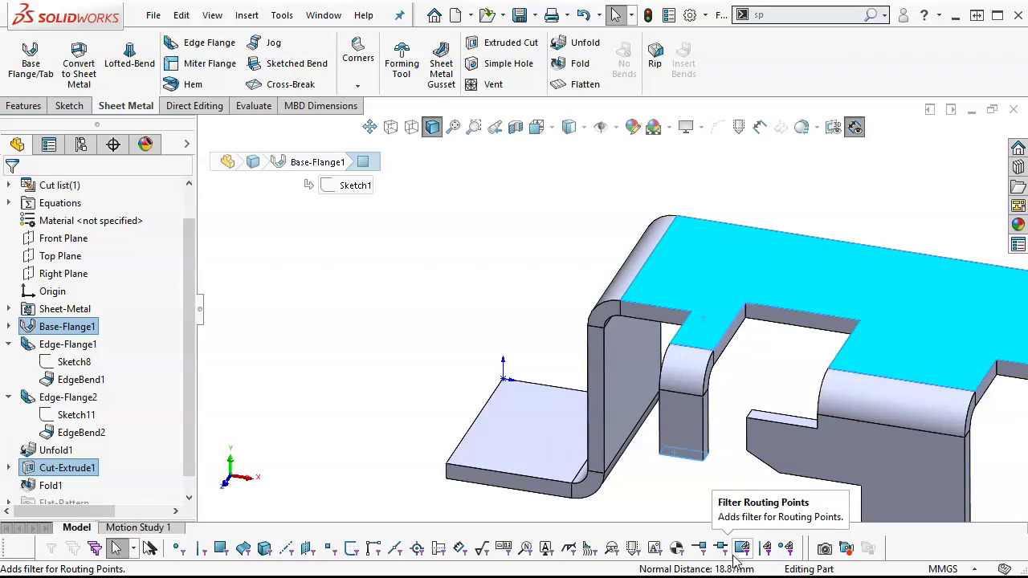
pyautogui.scroll(3, 665, 470)
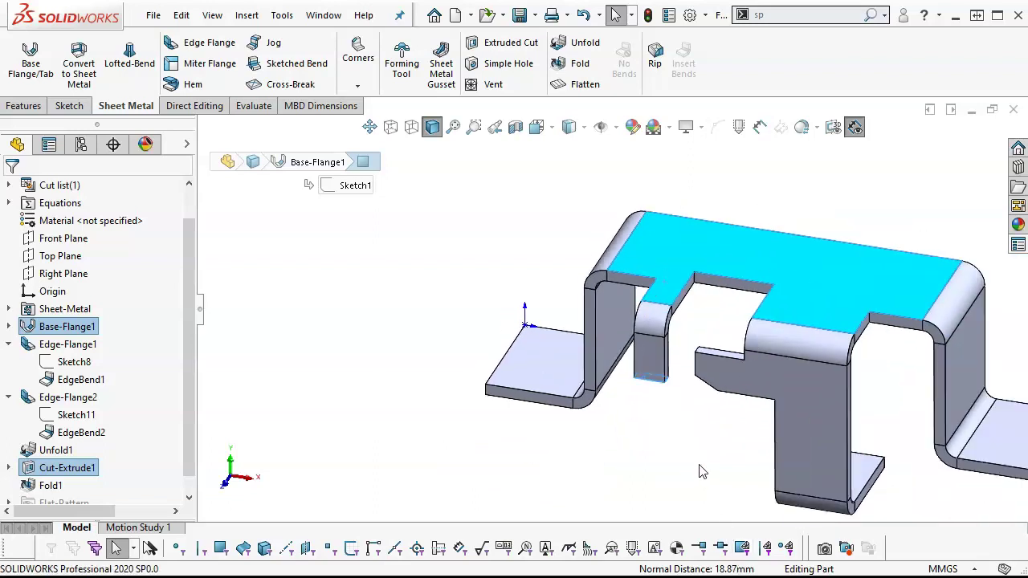
# Step: Measure the normal distance between the underside of the front leg's foot and the clip's top face
pyautogui.moveTo(721, 413); pyautogui.dragTo(711, 306, button='middle')
pyautogui.click(759, 408)
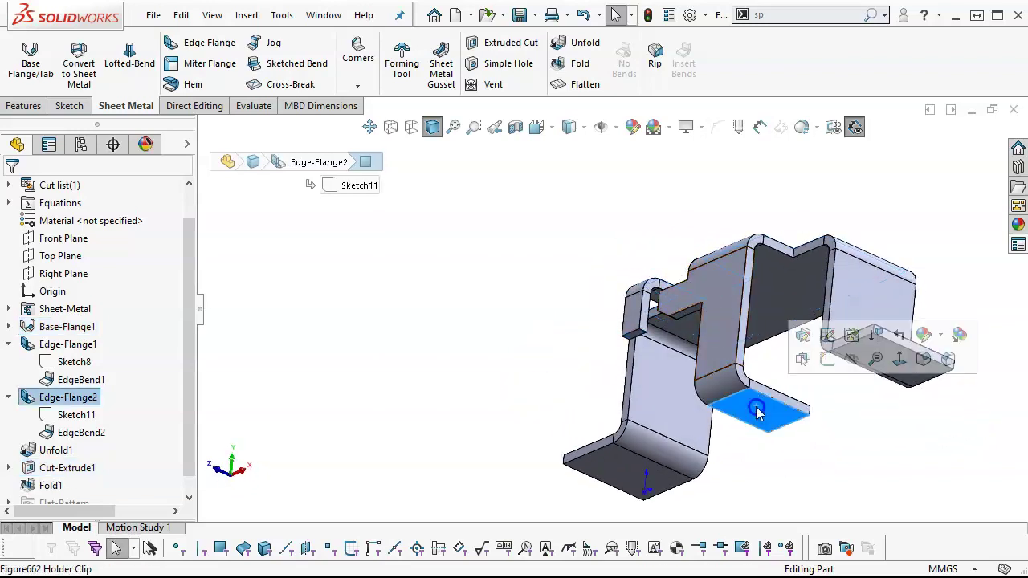
pyautogui.moveTo(759, 408); pyautogui.dragTo(769, 518, button='middle')
pyautogui.moveTo(790, 335); pyautogui.dragTo(795, 426, button='middle')
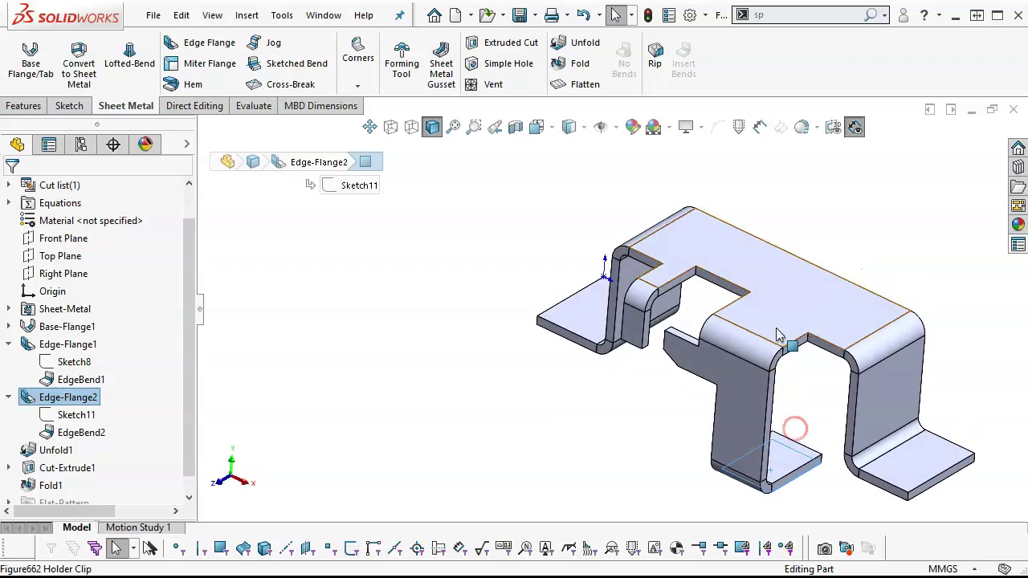
pyautogui.click(777, 329)
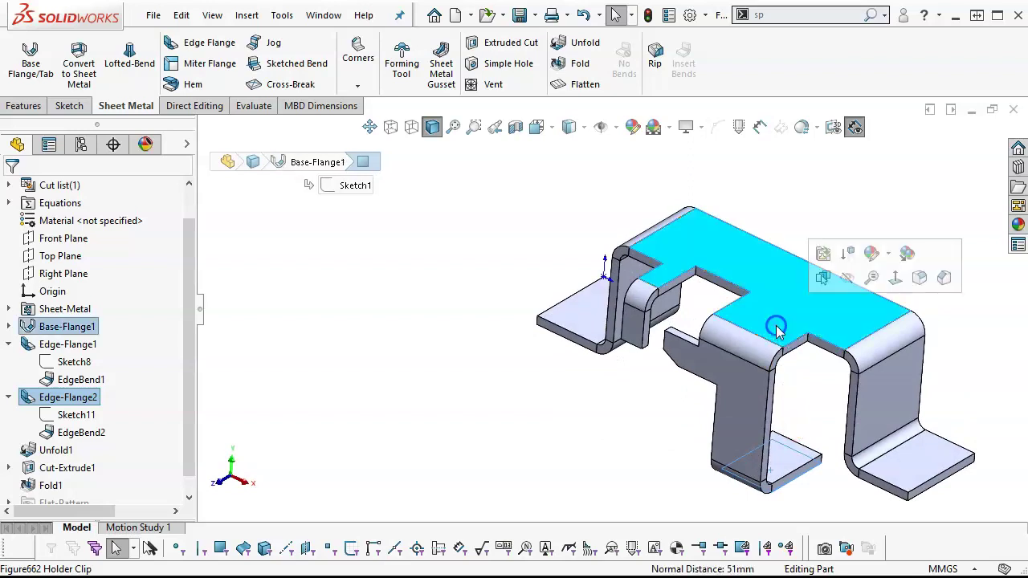
pyautogui.click(666, 417)
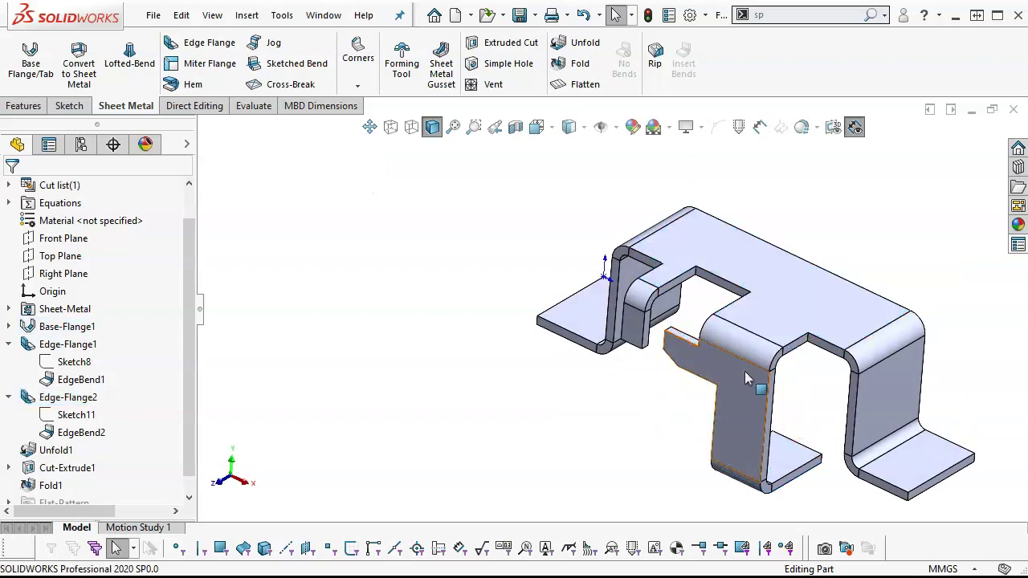
# Step: Set the cut sketch dimension that controls the short tab's length to 19.3 mm and rebuild the part
pyautogui.moveTo(689, 409); pyautogui.dragTo(699, 325, button='middle')
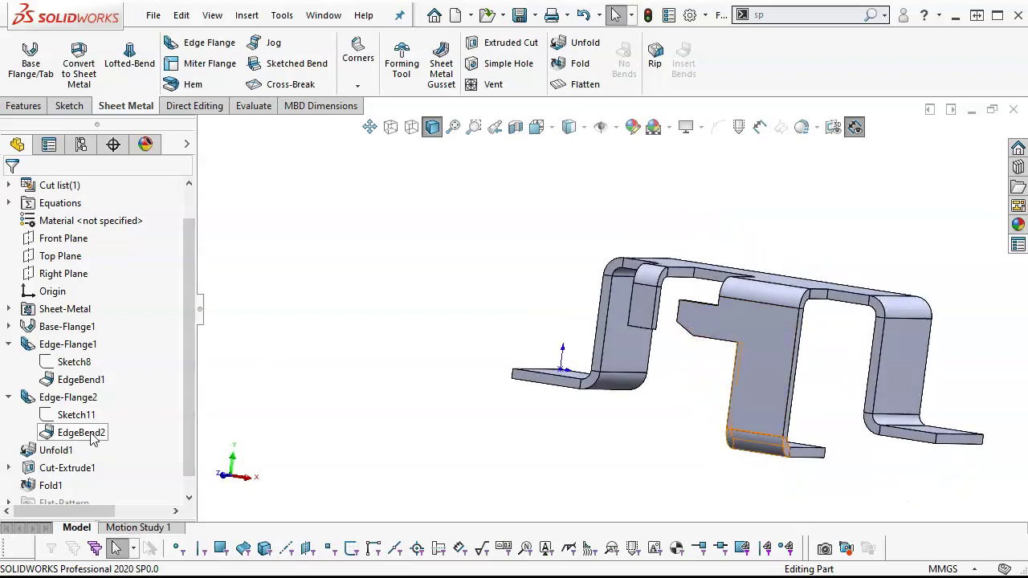
pyautogui.click(8, 468)
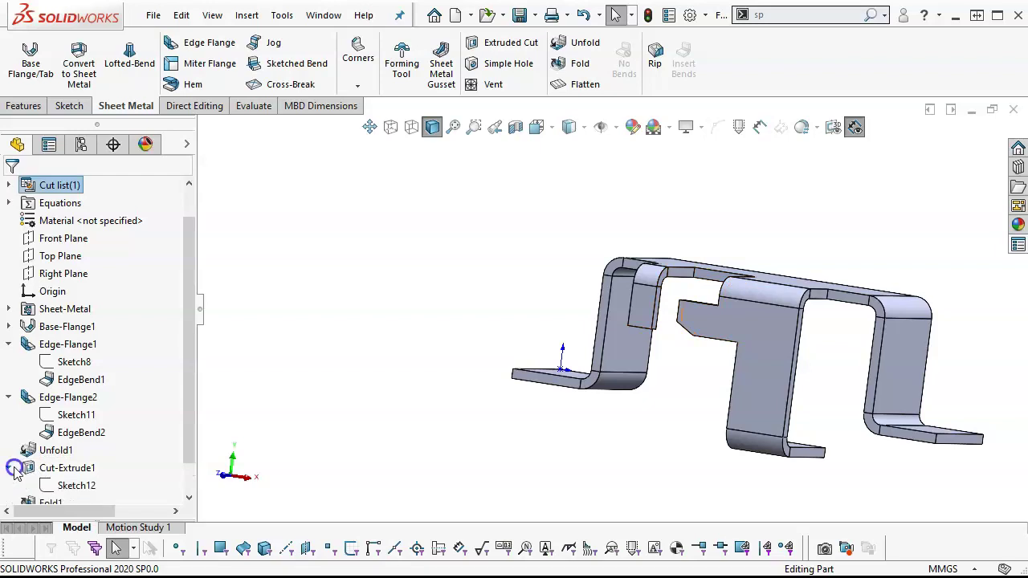
pyautogui.click(61, 486)
pyautogui.moveTo(315, 400)
pyautogui.mouseDown(button='middle')
pyautogui.moveTo(367, 399)
pyautogui.moveTo(359, 511)
pyautogui.mouseUp(button='middle')
pyautogui.doubleClick(571, 338)
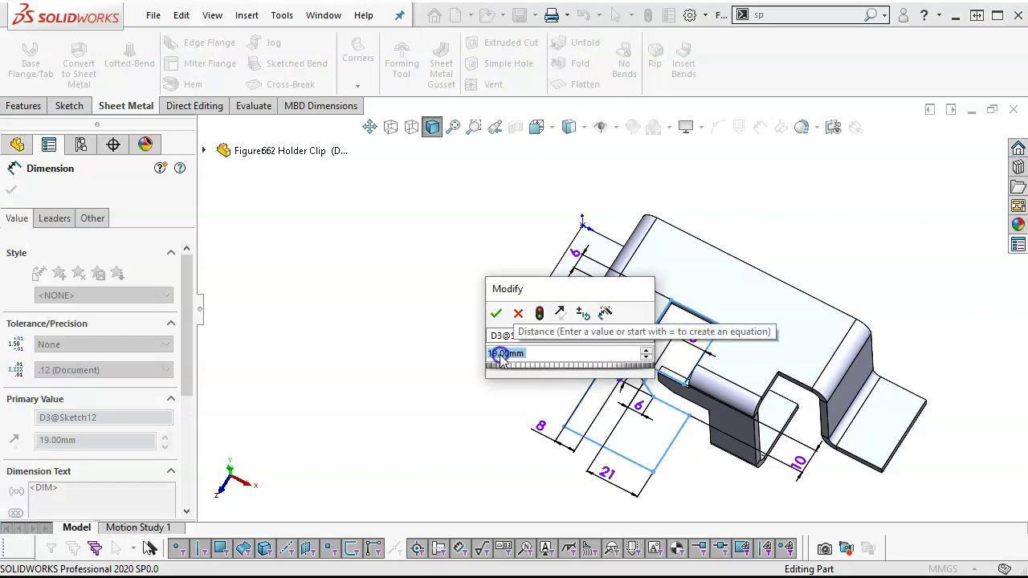
pyautogui.click(500, 354)
pyautogui.write('3')
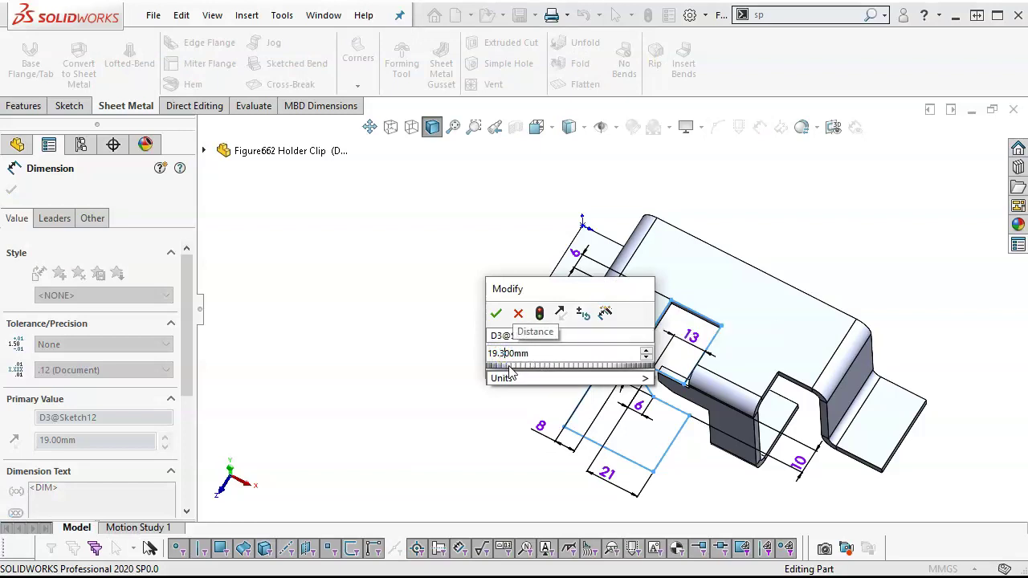
pyautogui.press('Return')
pyautogui.click(649, 14)
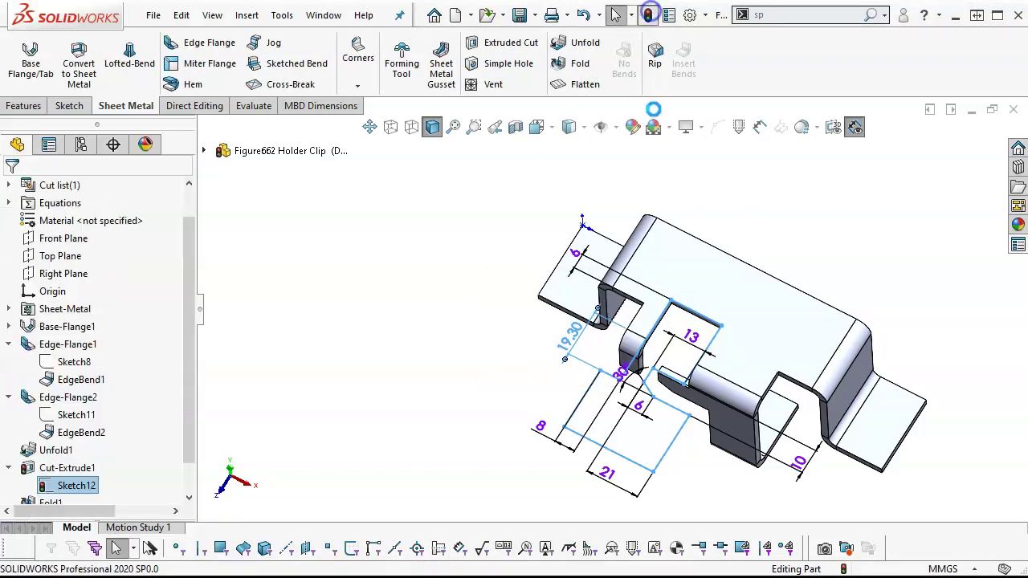
# Step: Recheck the normal distance from the clip's top face to the lengthened short tab's end face
pyautogui.click(652, 320)
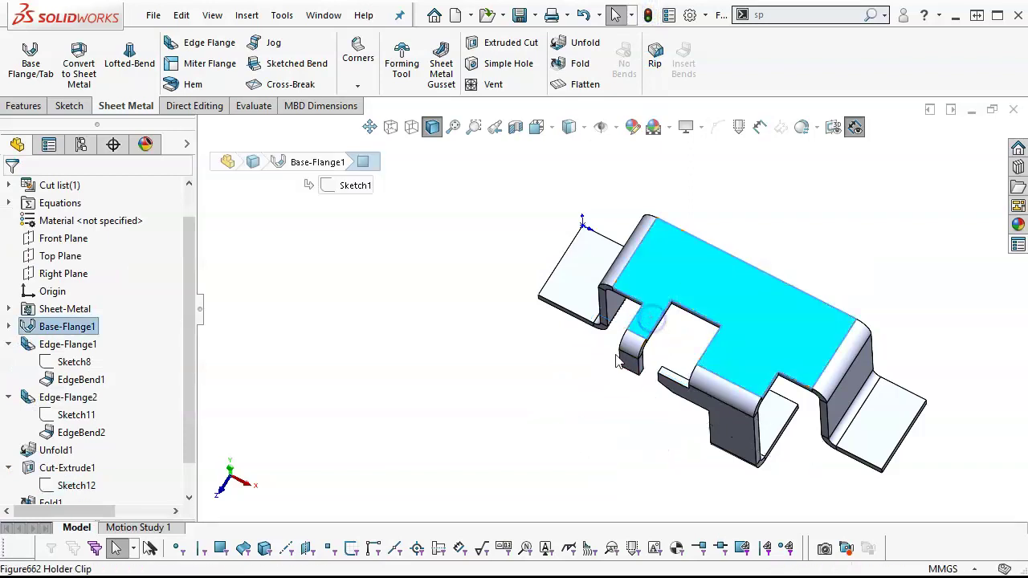
pyautogui.moveTo(639, 257); pyautogui.dragTo(604, 65, button='middle')
pyautogui.scroll(-5, 645, 402)
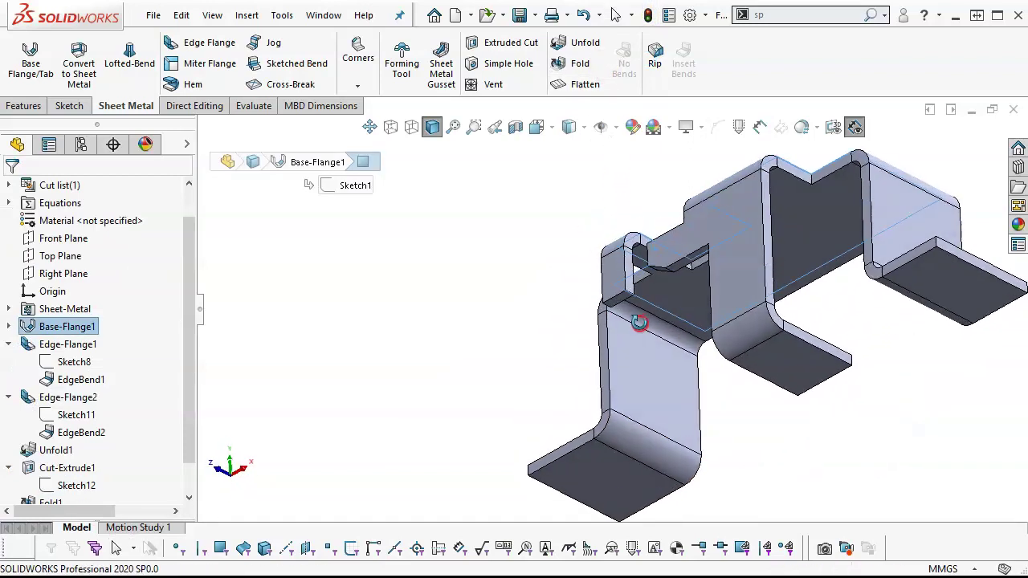
pyautogui.click(610, 279)
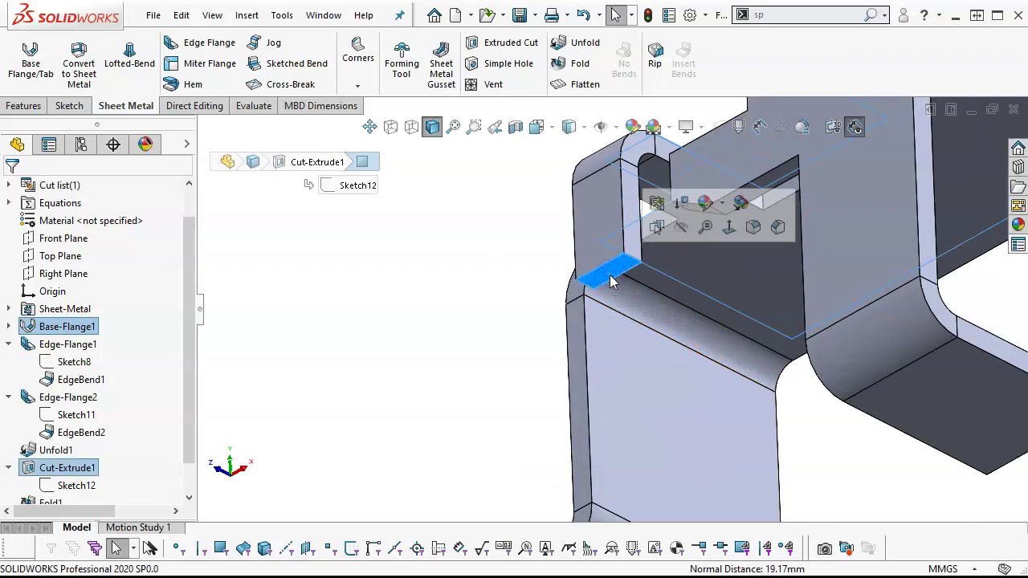
pyautogui.scroll(5, 577, 297)
pyautogui.moveTo(601, 295); pyautogui.dragTo(538, 470, button='middle')
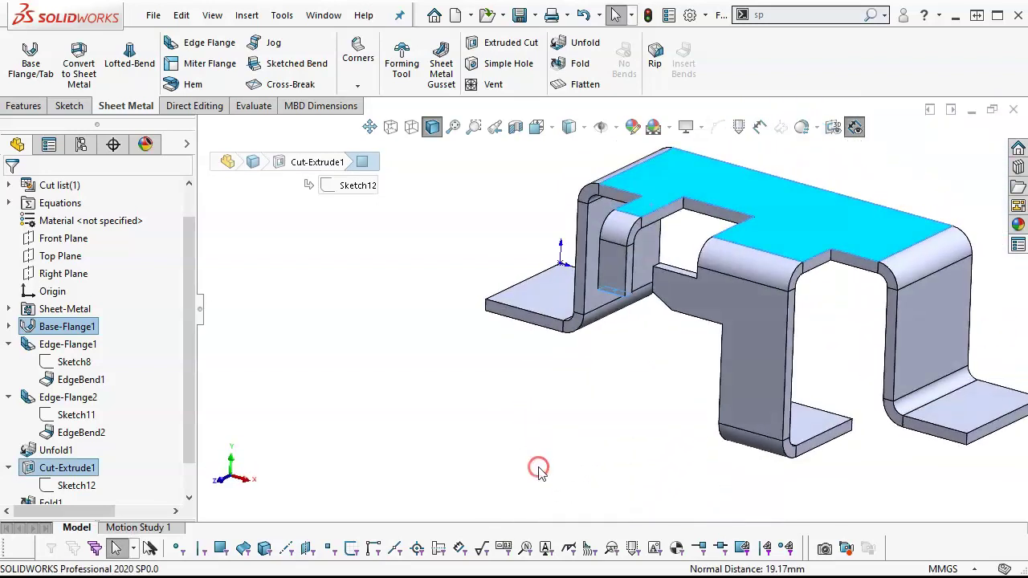
# Step: Set the cut sketch's short-tab length dimension to 19.2 mm
pyautogui.click(90, 486)
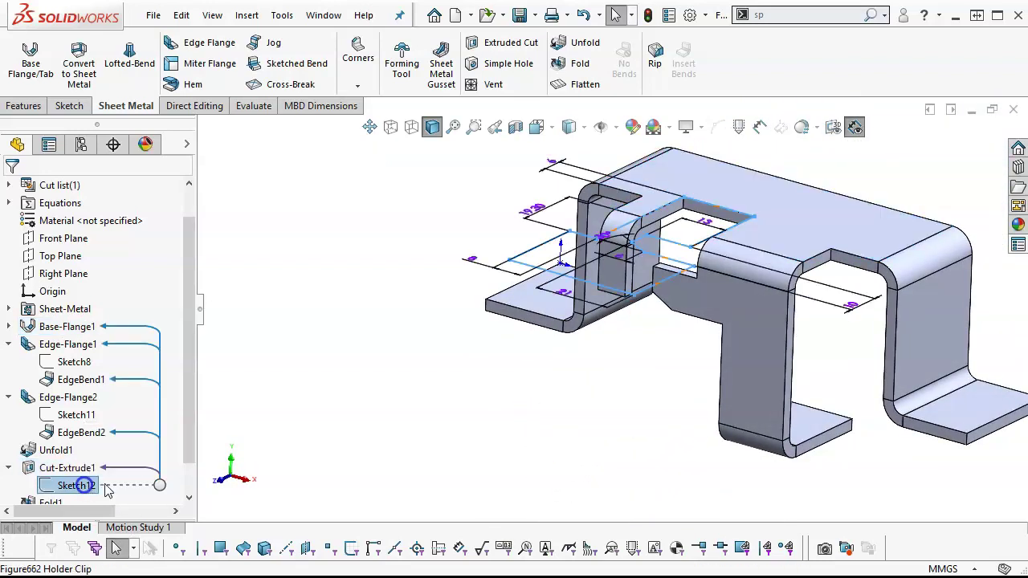
pyautogui.doubleClick(530, 212)
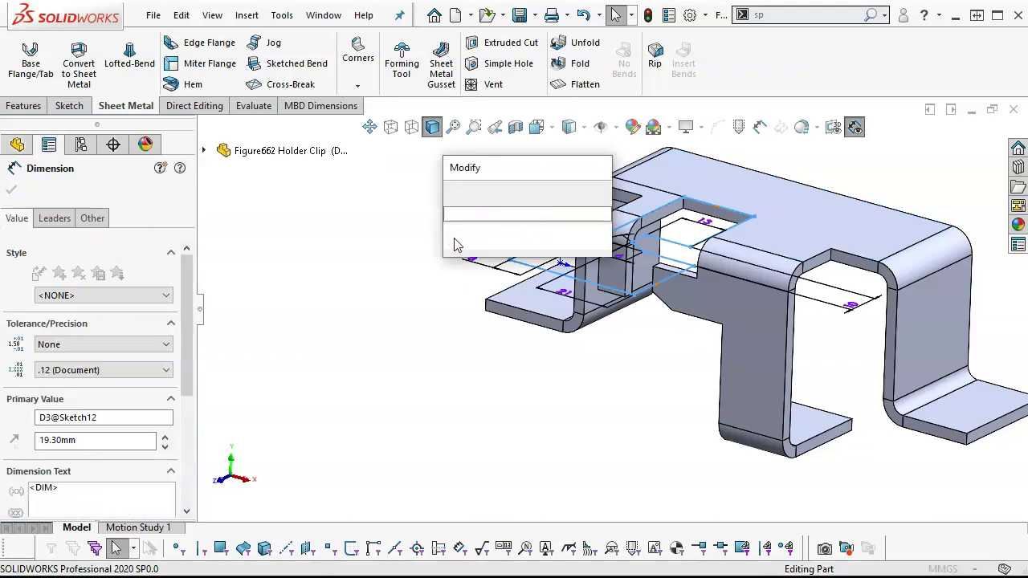
pyautogui.write('19.2')
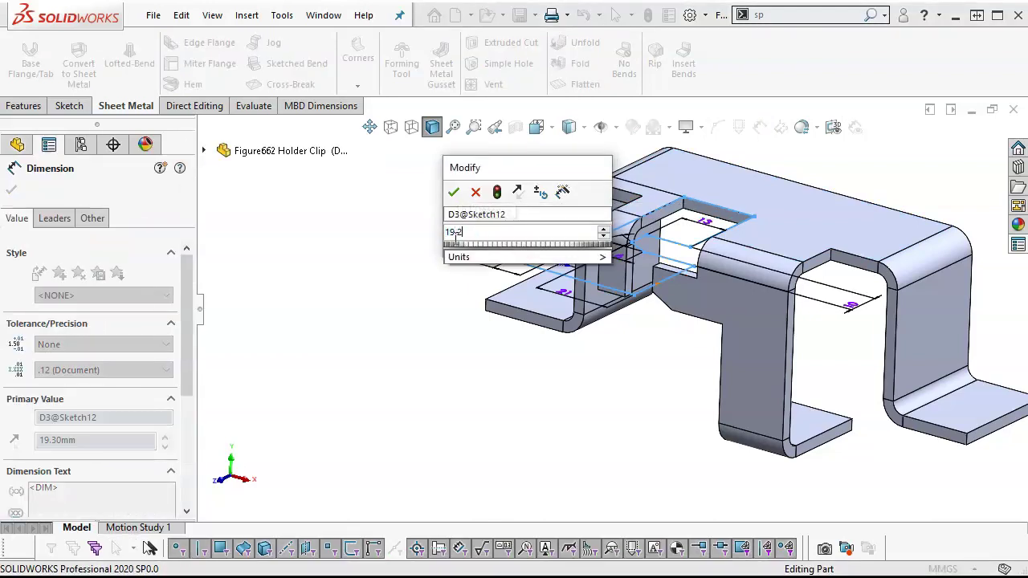
pyautogui.press('Return')
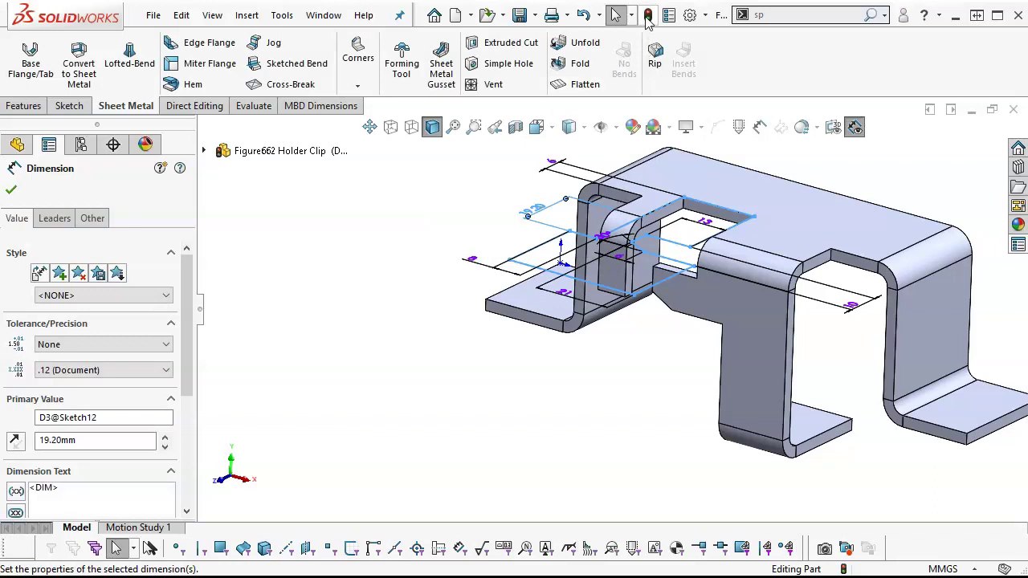
# Step: Rebuild the part and measure the normal distance between the short tab's end face and the clip's top face
pyautogui.click(647, 16)
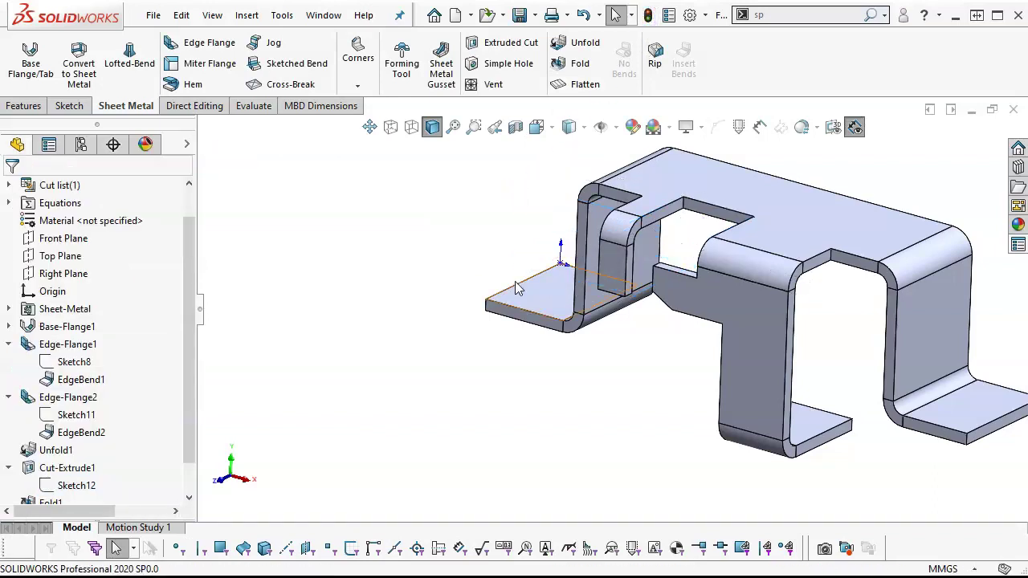
pyautogui.scroll(-5, 572, 314)
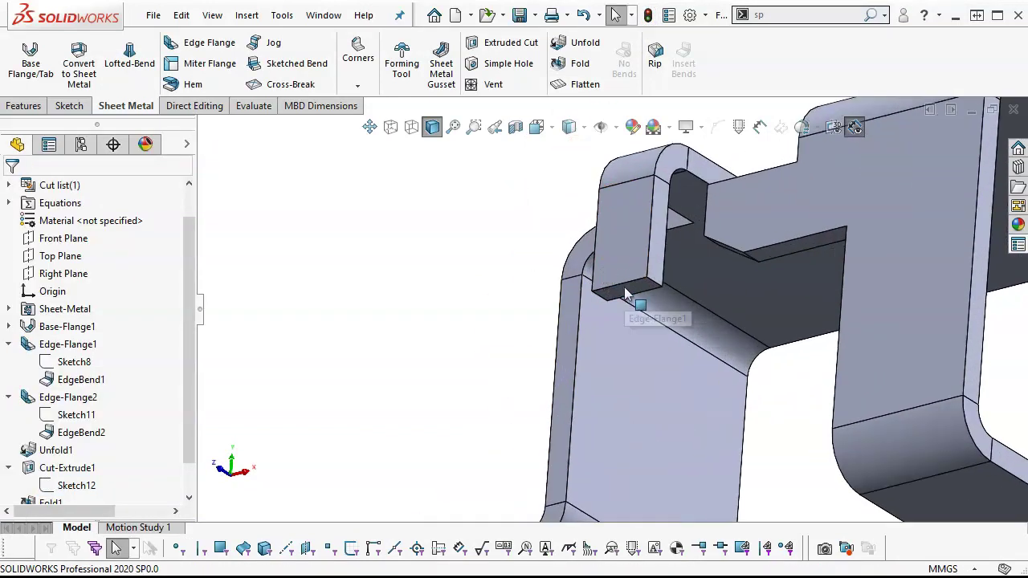
pyautogui.click(625, 288)
pyautogui.scroll(3, 562, 278)
pyautogui.moveTo(562, 278); pyautogui.dragTo(488, 488, button='middle')
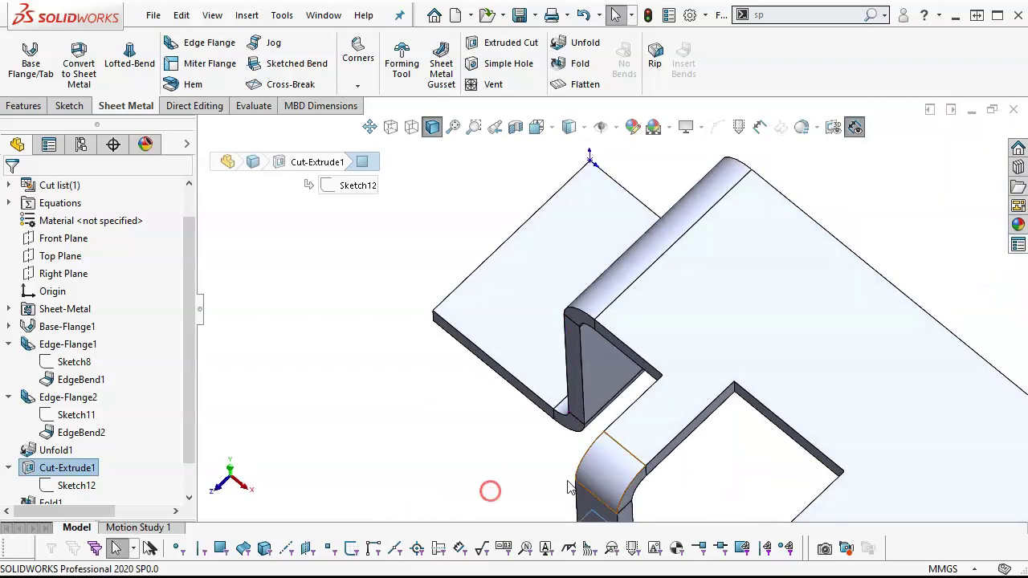
pyautogui.click(654, 430)
pyautogui.moveTo(571, 432); pyautogui.dragTo(562, 190, button='middle')
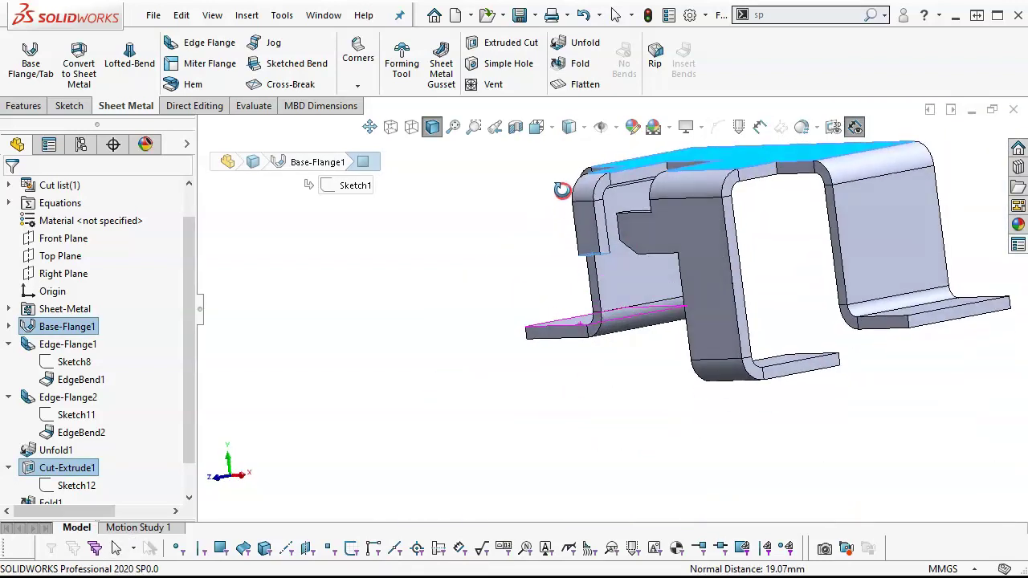
# Step: Review the cut sketch's dimensions and recheck the normal distance from the clip's top face to the short tab's end face
pyautogui.click(74, 486)
pyautogui.moveTo(463, 353)
pyautogui.mouseDown(button='middle')
pyautogui.moveTo(532, 358)
pyautogui.moveTo(509, 265)
pyautogui.moveTo(497, 334)
pyautogui.moveTo(471, 362)
pyautogui.mouseUp(button='middle')
pyautogui.moveTo(647, 367)
pyautogui.mouseDown(button='middle')
pyautogui.moveTo(647, 344)
pyautogui.moveTo(643, 420)
pyautogui.moveTo(642, 380)
pyautogui.mouseUp(button='middle')
pyautogui.click(589, 461)
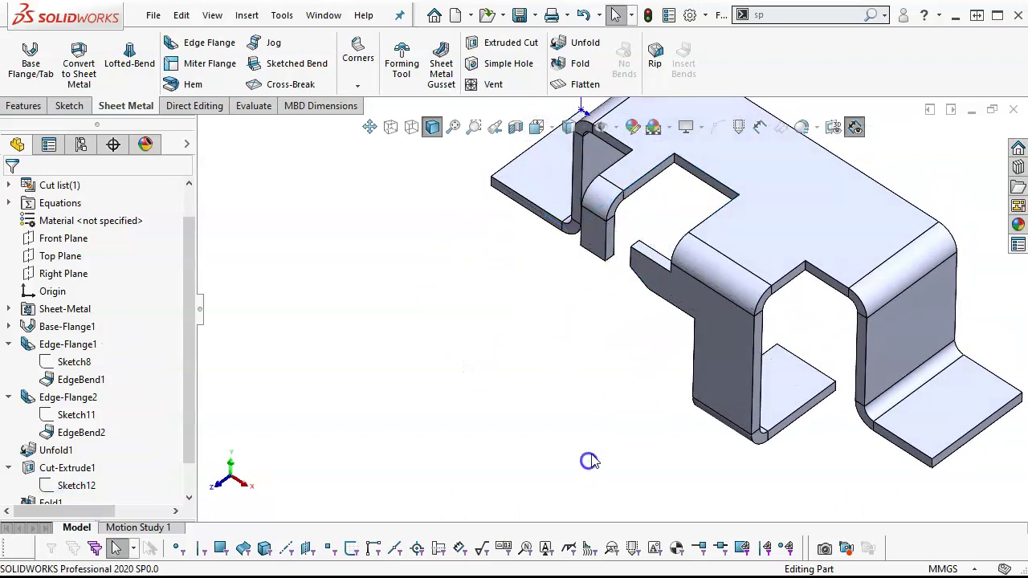
pyautogui.click(618, 170)
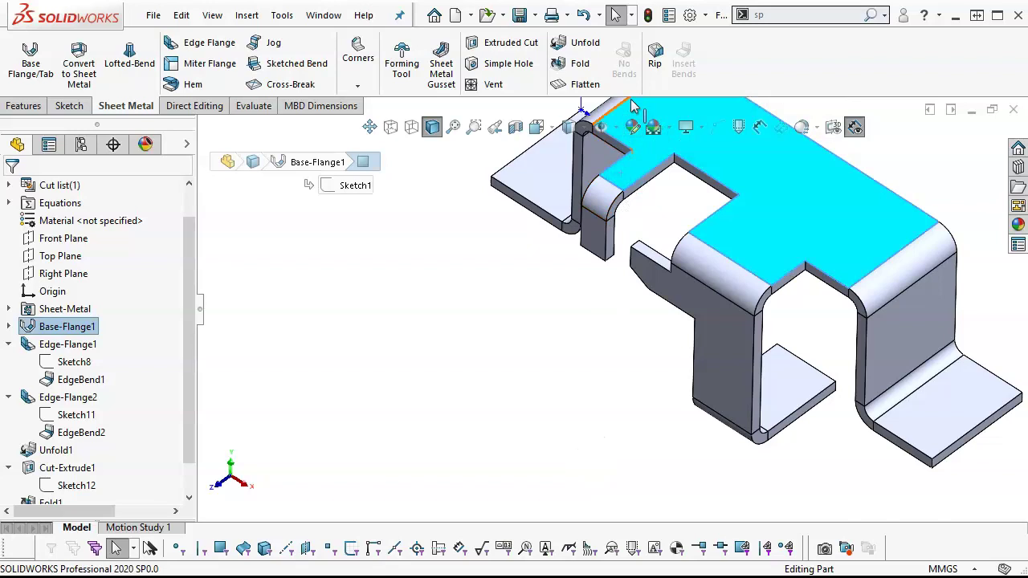
pyautogui.moveTo(612, 339); pyautogui.dragTo(629, 192, button='middle')
pyautogui.scroll(-3, 627, 325)
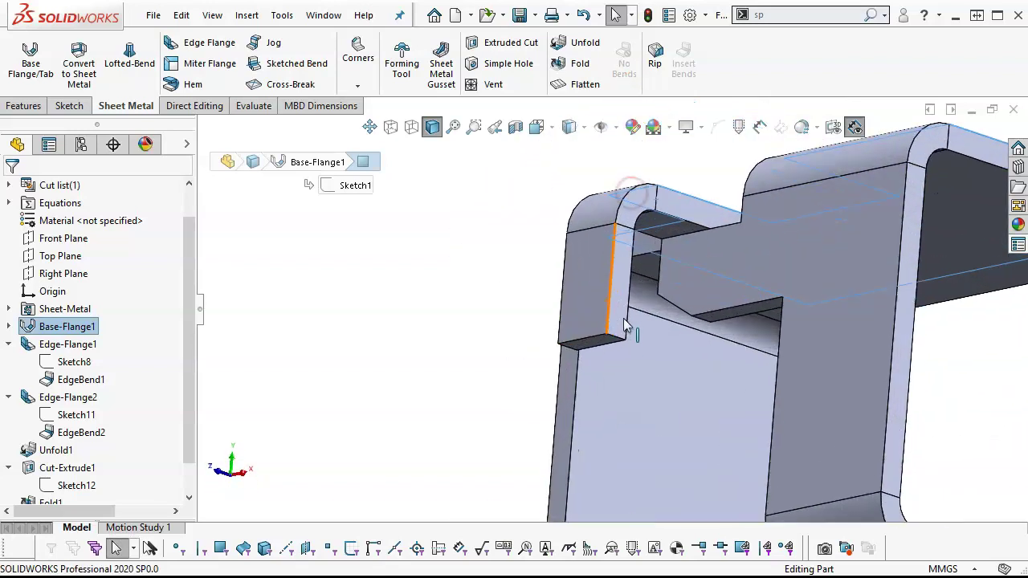
pyautogui.click(607, 344)
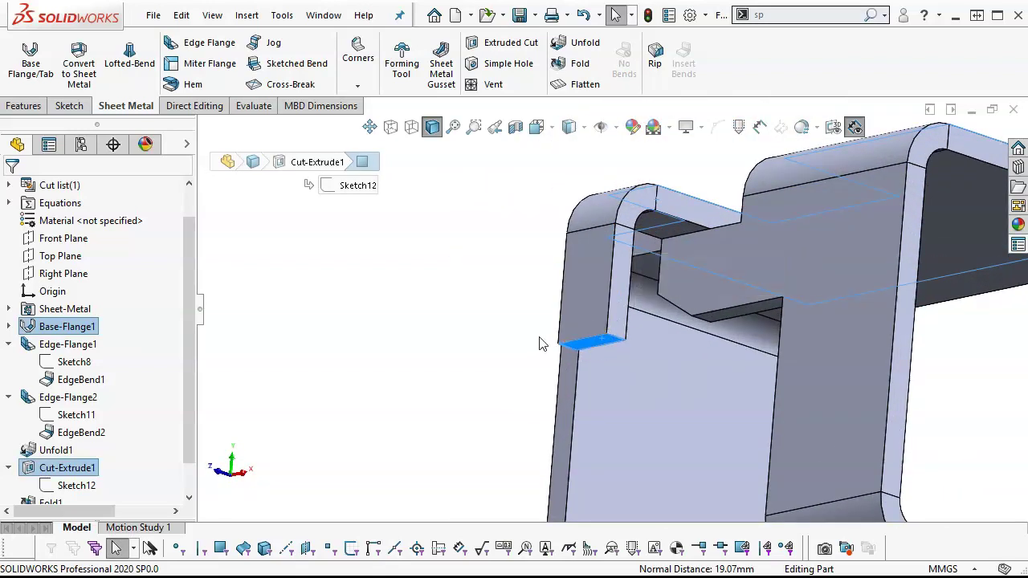
# Step: Rebuild the part once more and repeat the top-face to short-tab end-face distance measurement
pyautogui.scroll(4, 544, 353)
pyautogui.moveTo(543, 365); pyautogui.dragTo(541, 473, button='middle')
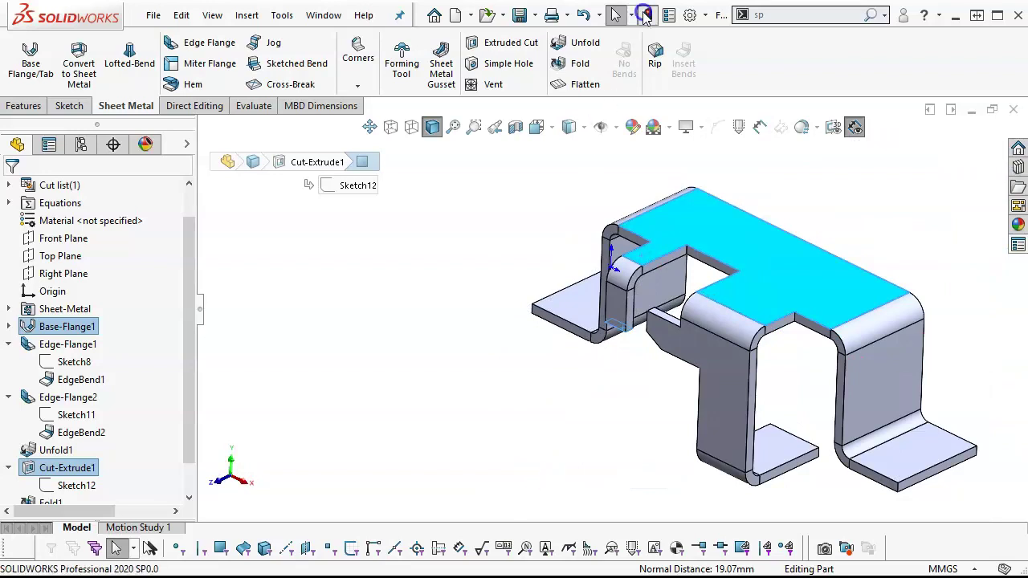
pyautogui.click(664, 238)
pyautogui.moveTo(664, 239)
pyautogui.mouseDown(button='middle')
pyautogui.moveTo(649, 249)
pyautogui.moveTo(649, 172)
pyautogui.mouseUp(button='middle')
pyautogui.scroll(-5, 615, 326)
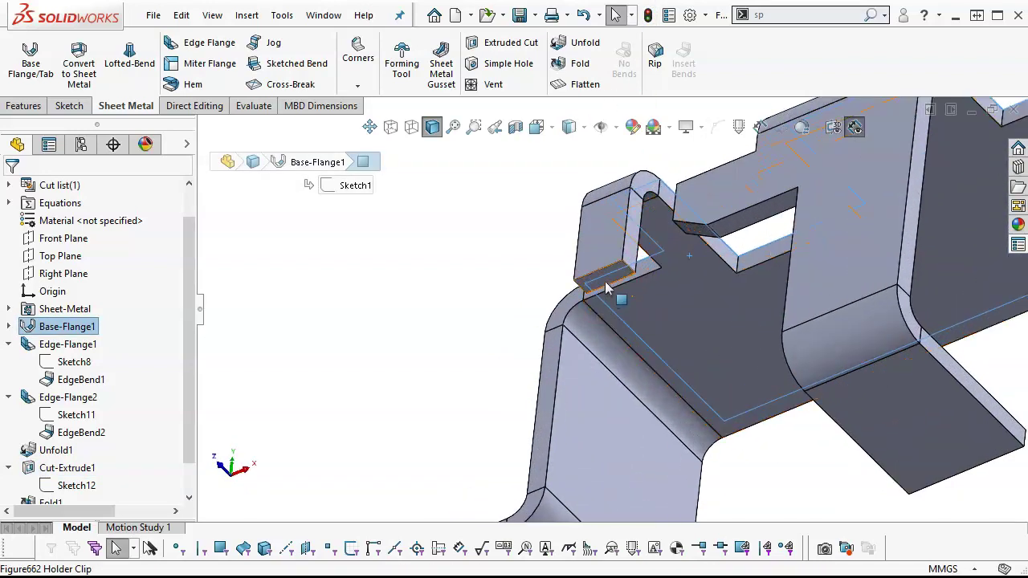
pyautogui.click(606, 289)
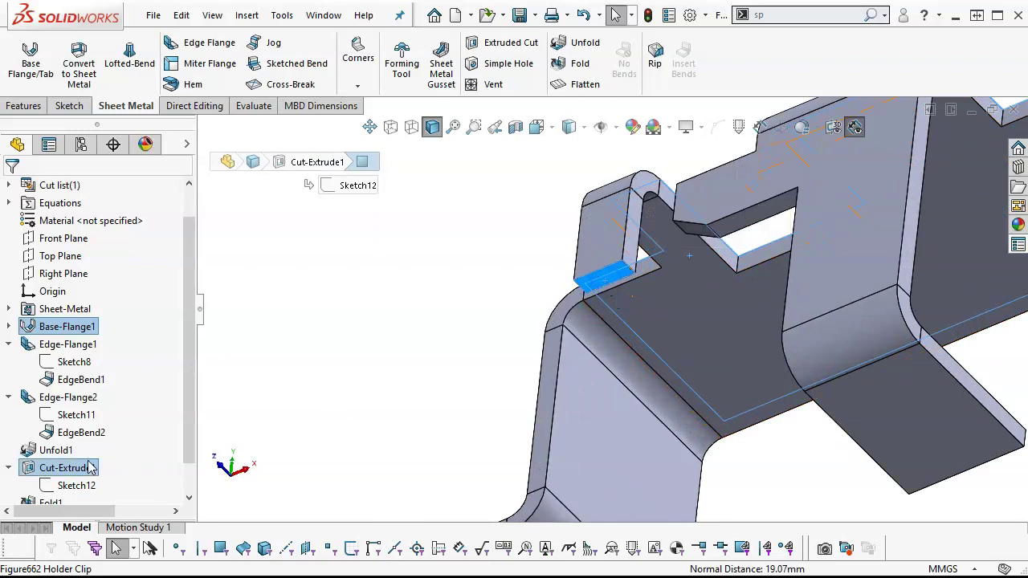
# Step: Set the cut sketch dimension that controls the short tab's length to 19.18 mm and rebuild the part
pyautogui.click(75, 485)
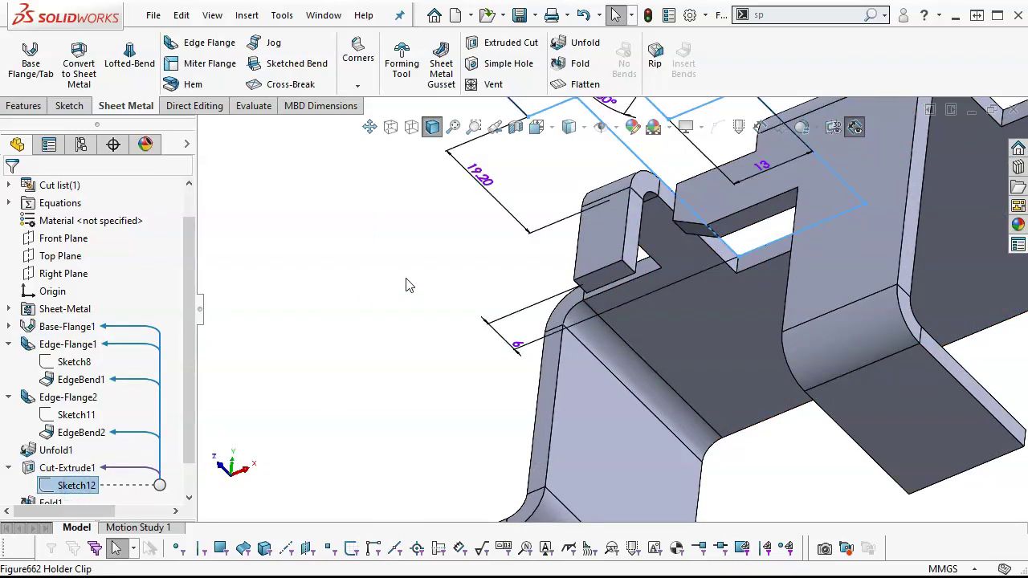
pyautogui.doubleClick(479, 178)
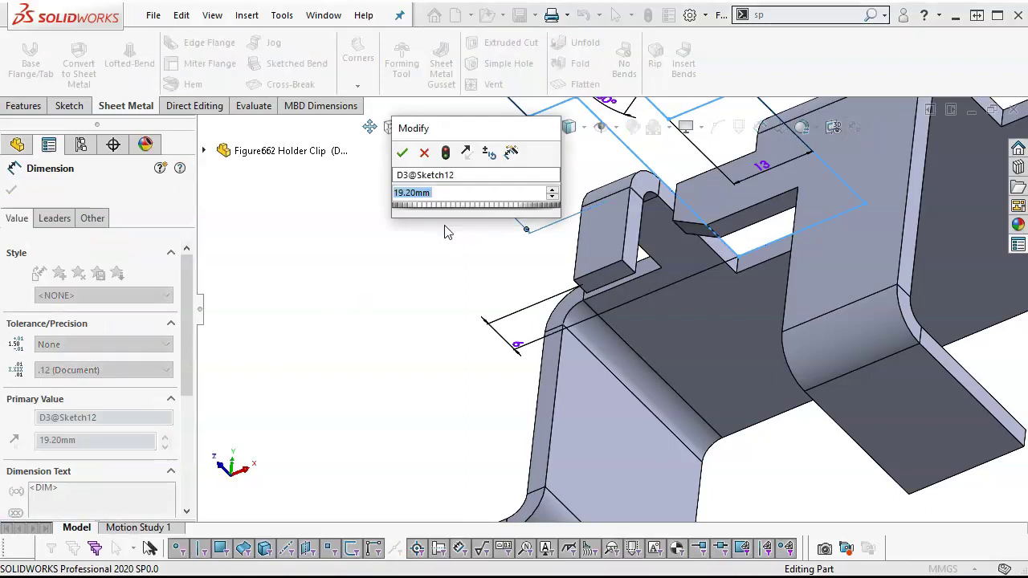
pyautogui.write('19.1')
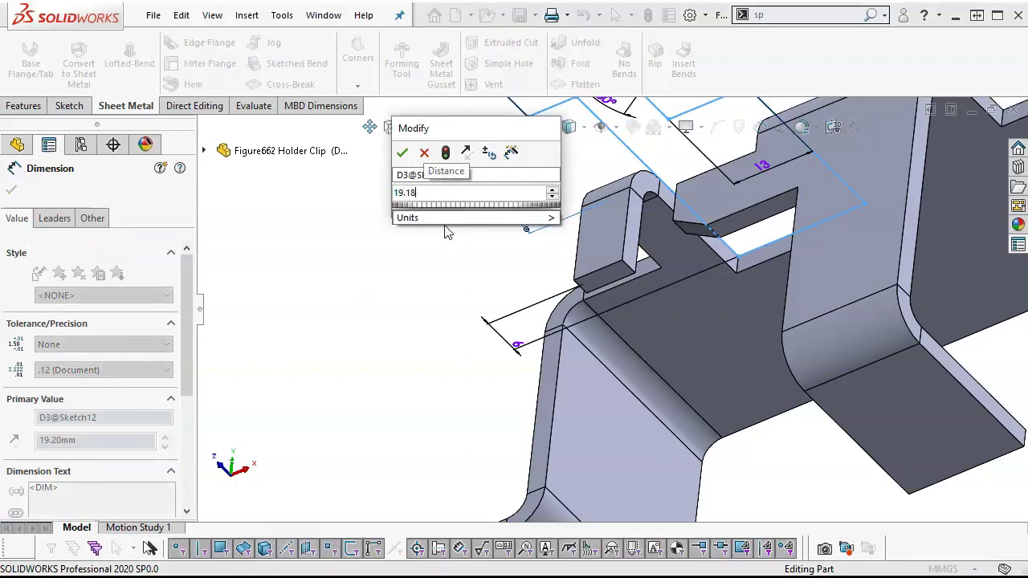
pyautogui.write('8')
pyautogui.press('Return')
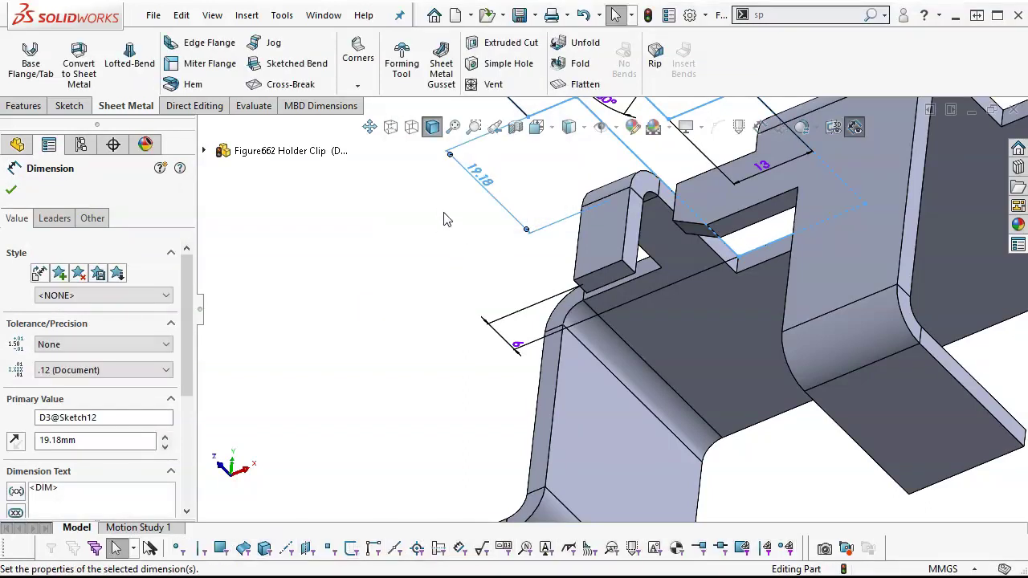
pyautogui.click(649, 18)
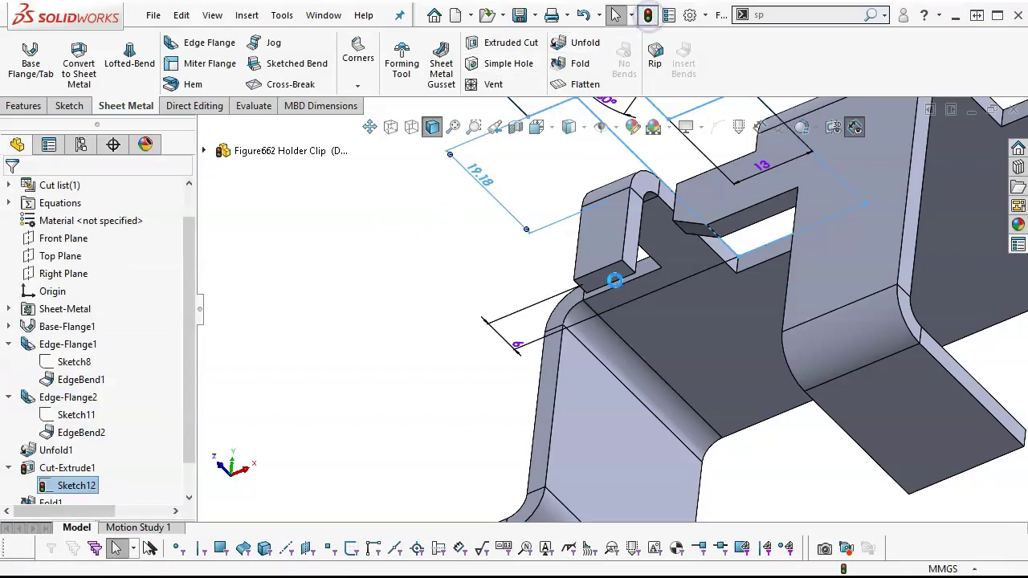
# Step: Measure the normal distance between the updated short tab's end face and the clip's top face, then clear the selection
pyautogui.click(615, 277)
pyautogui.moveTo(615, 277); pyautogui.dragTo(672, 386, button='middle')
pyautogui.keyDown('ctrl'); pyautogui.click(671, 365); pyautogui.keyUp('ctrl')
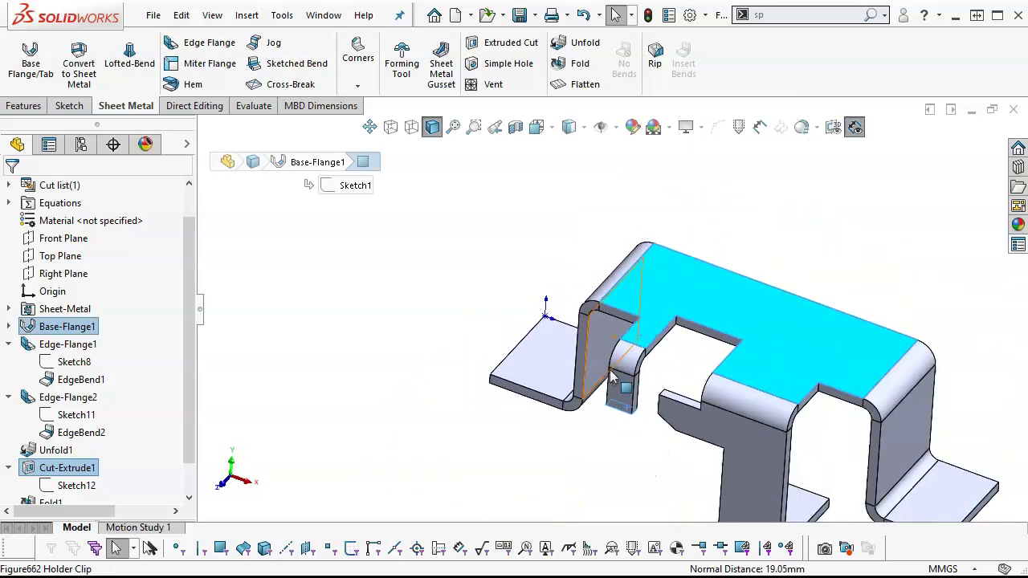
pyautogui.scroll(3, 610, 369)
pyautogui.scroll(2, 560, 441)
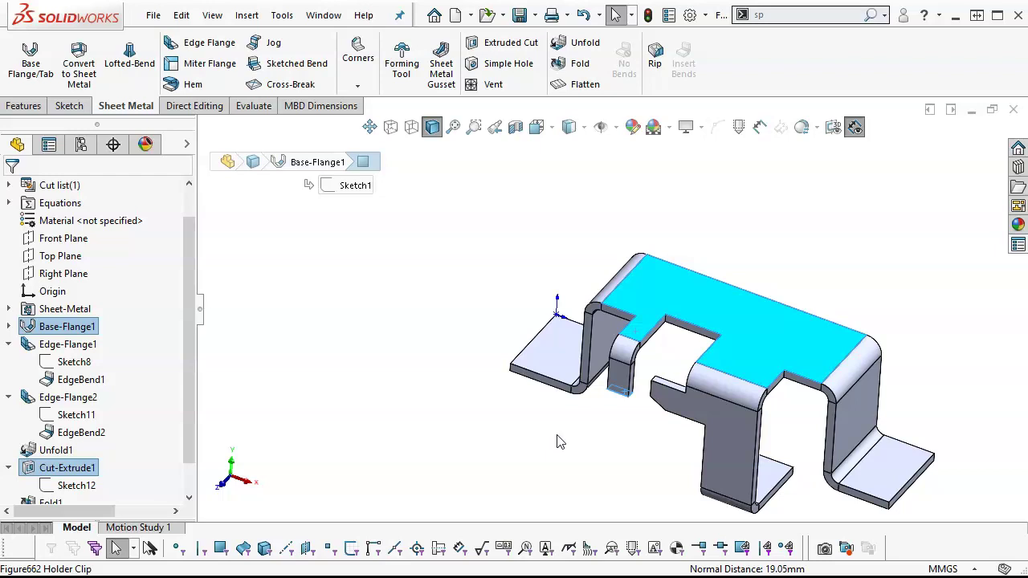
pyautogui.click(560, 442)
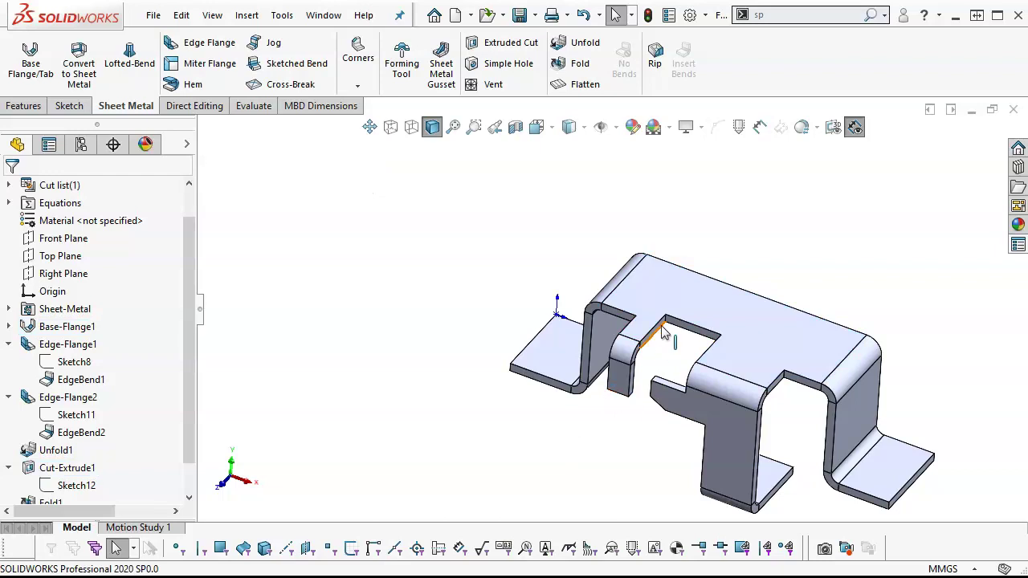
# Step: Examine the inner corner edges of the cut at the short tab's root and at the far side of the adjacent opening
pyautogui.scroll(-3, 663, 335)
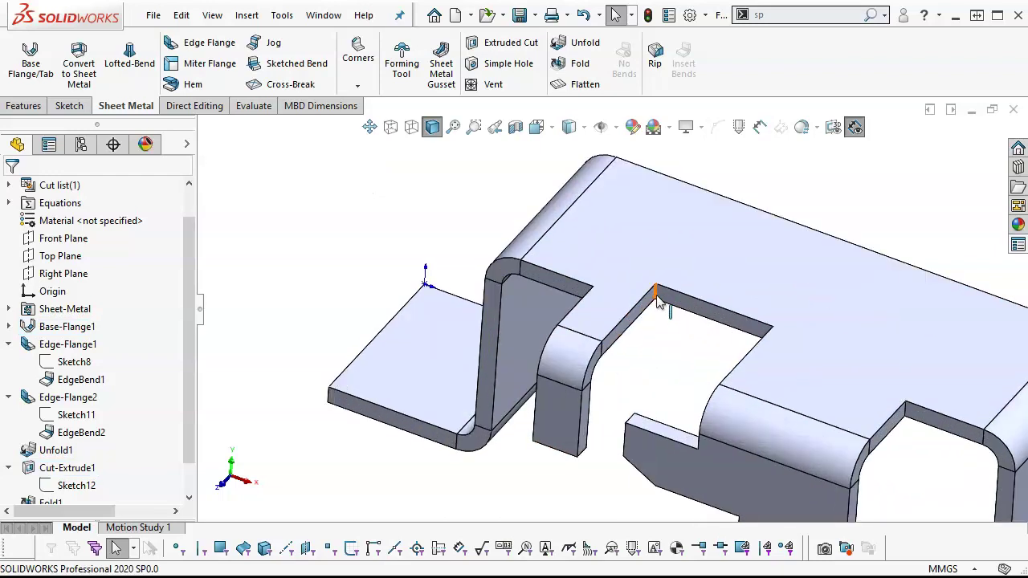
pyautogui.click(657, 302)
pyautogui.moveTo(654, 291)
pyautogui.mouseDown(button='middle')
pyautogui.moveTo(695, 340)
pyautogui.moveTo(691, 365)
pyautogui.mouseUp(button='middle')
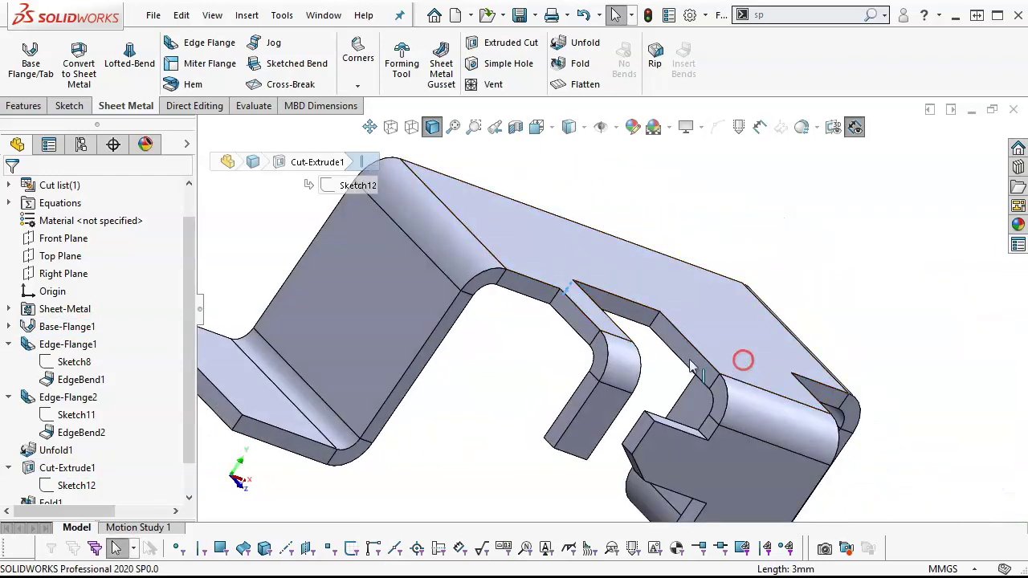
pyautogui.keyDown('ctrl'); pyautogui.click(554, 304); pyautogui.keyUp('ctrl')
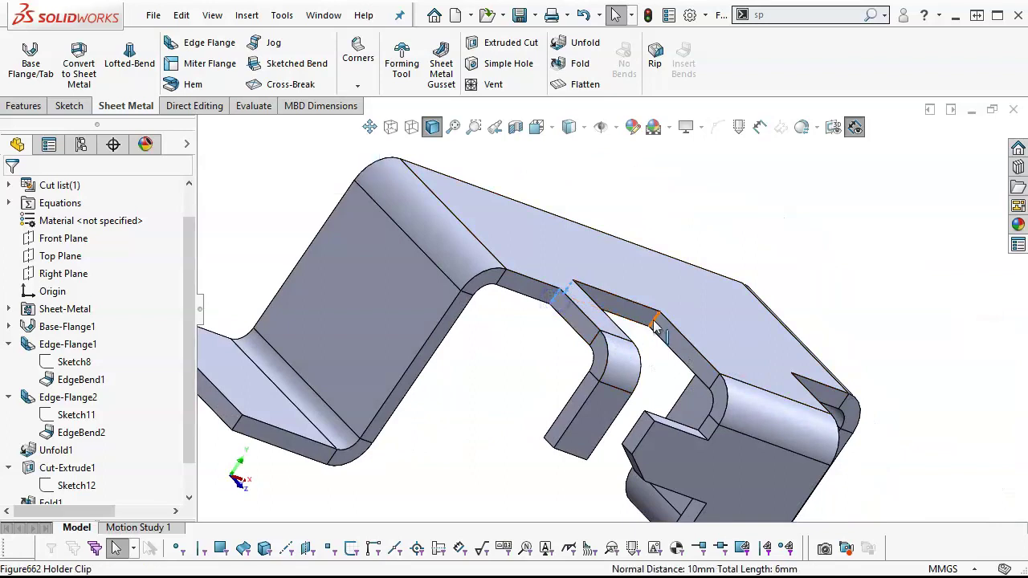
pyautogui.keyDown('ctrl'); pyautogui.click(655, 326); pyautogui.keyUp('ctrl')
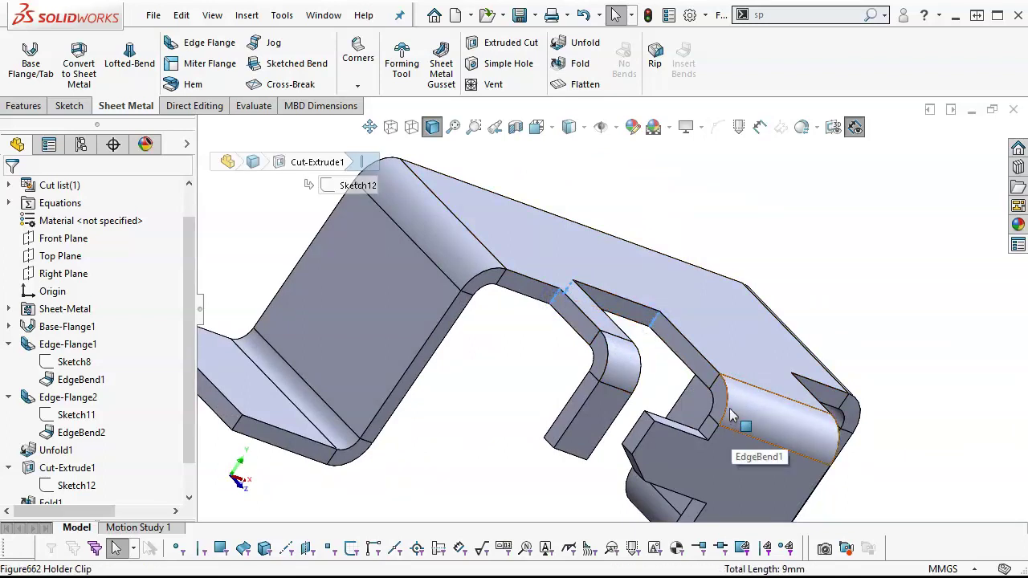
pyautogui.moveTo(731, 414); pyautogui.dragTo(737, 470, button='middle')
pyautogui.scroll(-3, 662, 410)
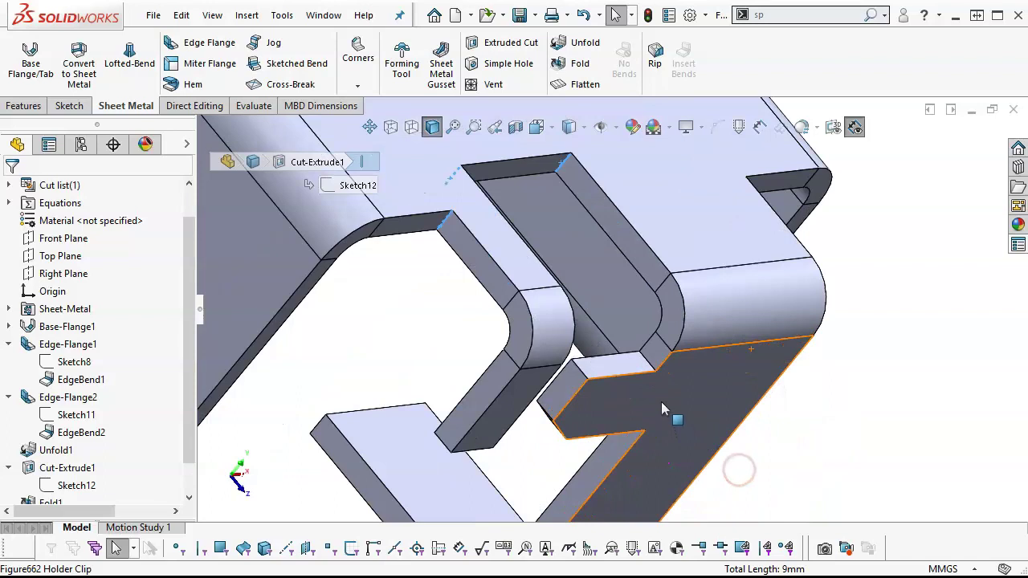
pyautogui.scroll(3, 828, 415)
pyautogui.moveTo(829, 415); pyautogui.dragTo(705, 422, button='middle')
pyautogui.scroll(3, 764, 374)
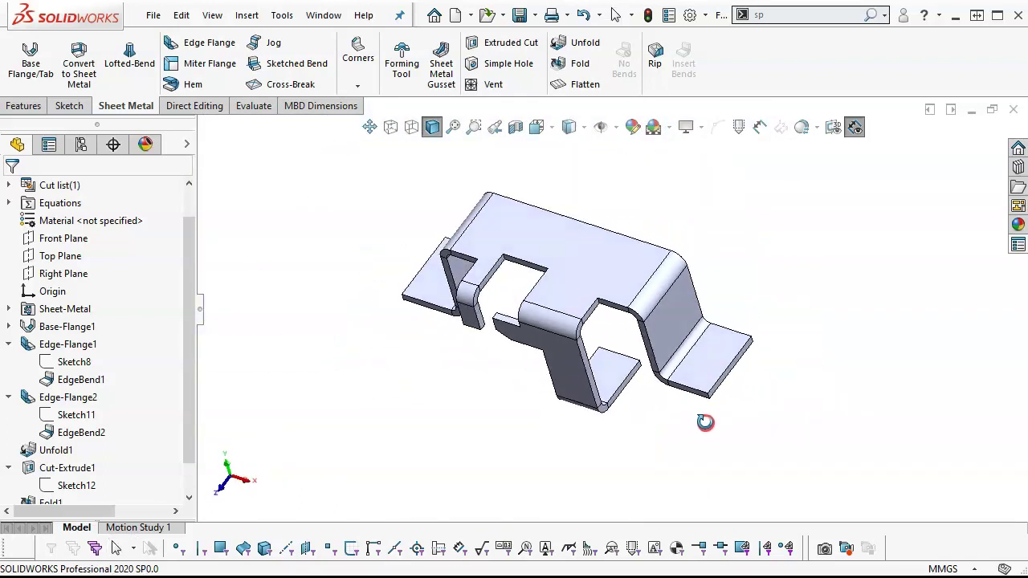
# Step: Start a sketch on the upper face of the front leg's foot and draw a circle about 7.4 mm in diameter inside it
pyautogui.scroll(-2, 649, 381)
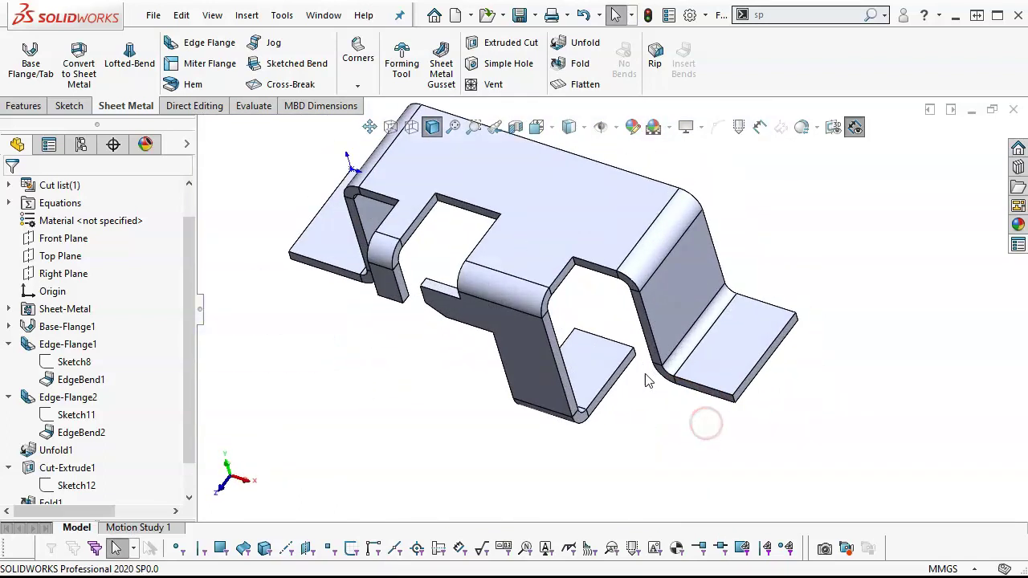
pyautogui.click(597, 361)
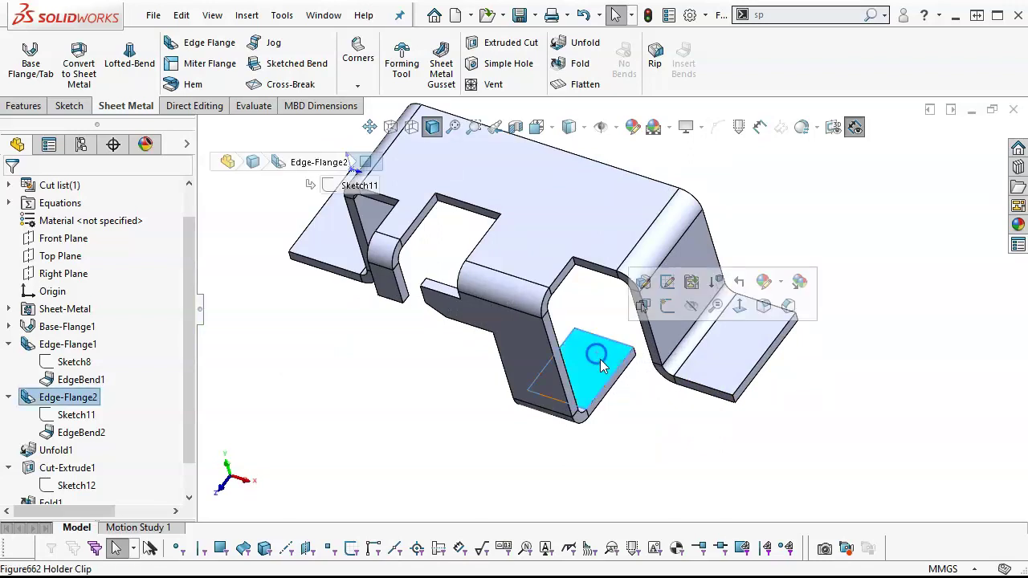
pyautogui.click(668, 309)
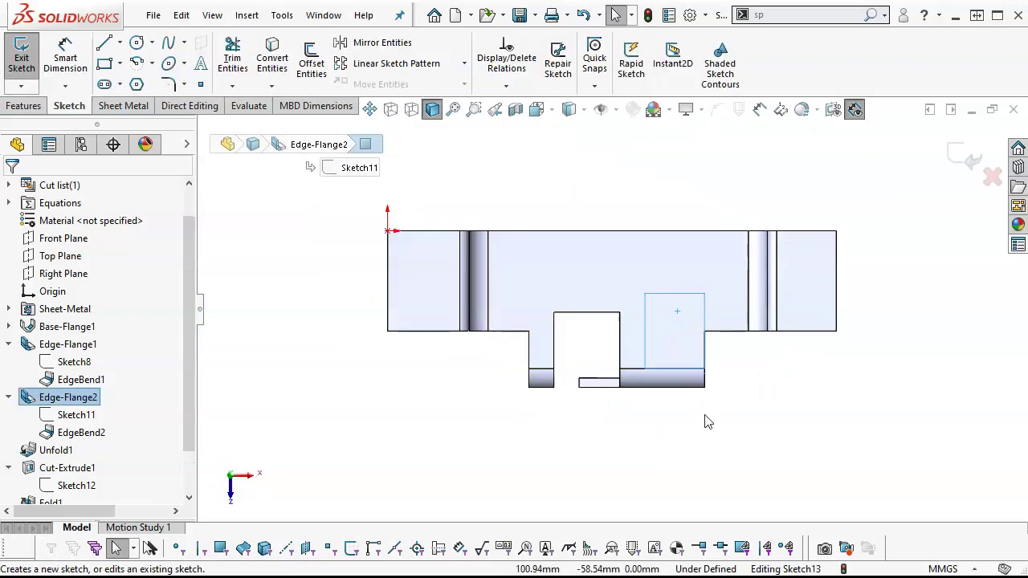
pyautogui.hotkey('ctrl', '6')
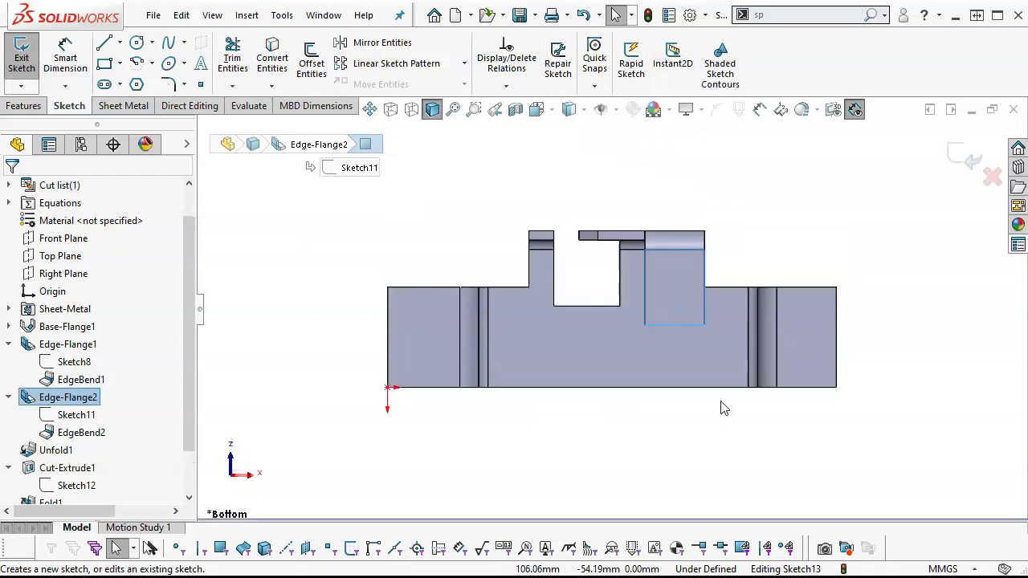
pyautogui.scroll(-3, 707, 291)
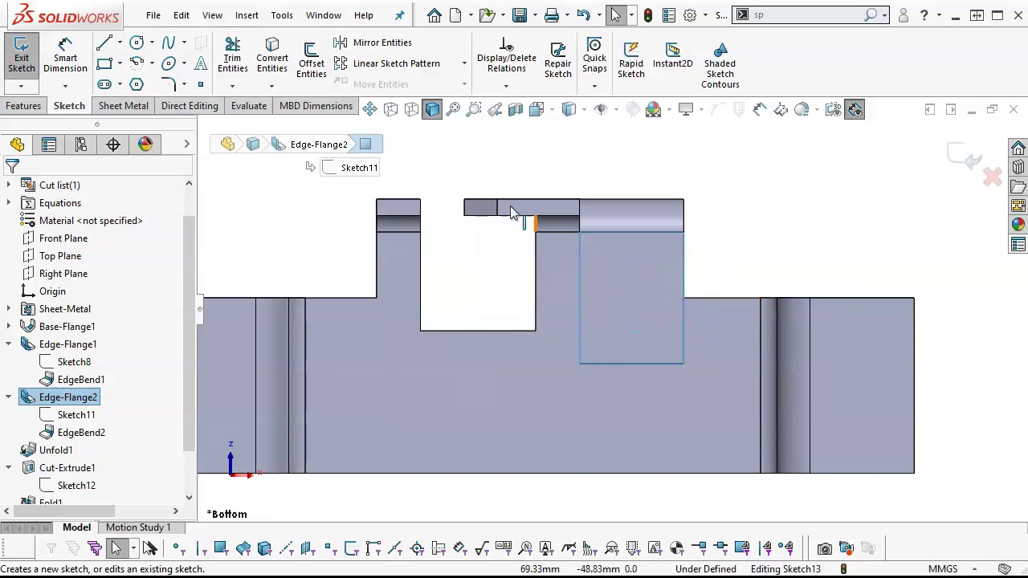
pyautogui.click(136, 47)
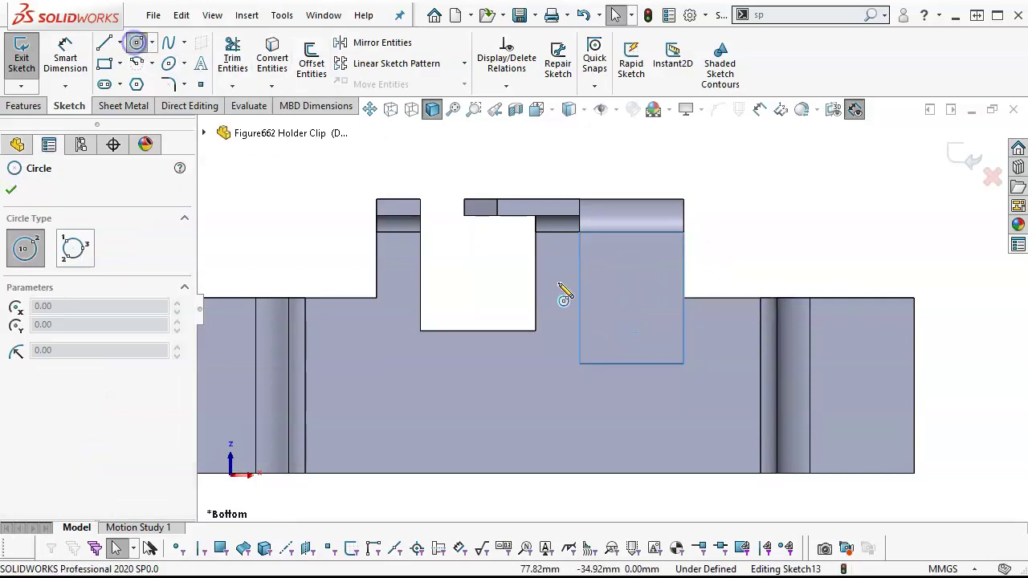
pyautogui.click(625, 311)
pyautogui.click(643, 324)
# Step: Dimension the circle on the front leg's foot and set its diameter to 8 mm
pyautogui.rightClick(780, 227)
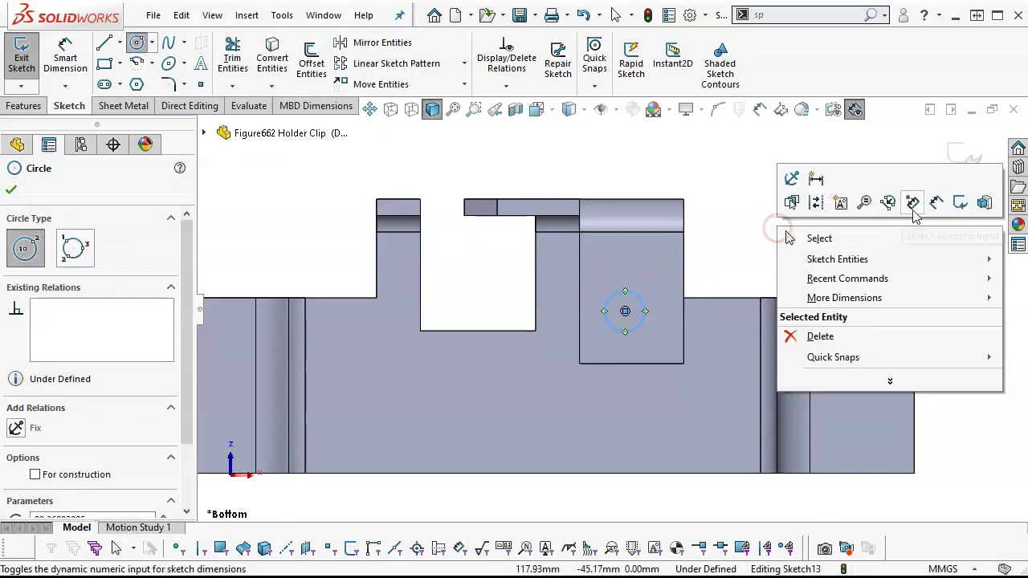
pyautogui.click(946, 201)
pyautogui.click(624, 325)
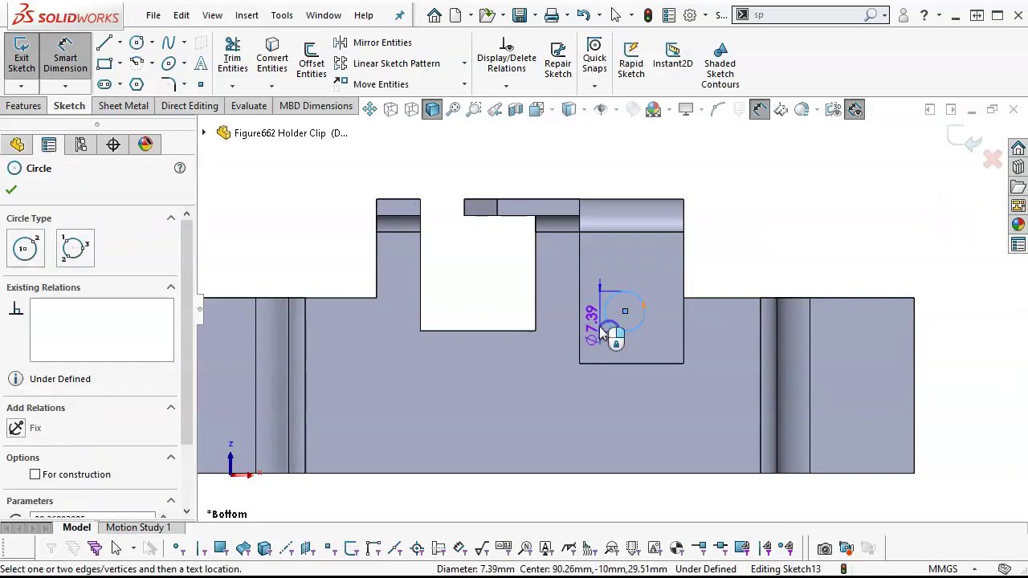
pyautogui.click(580, 330)
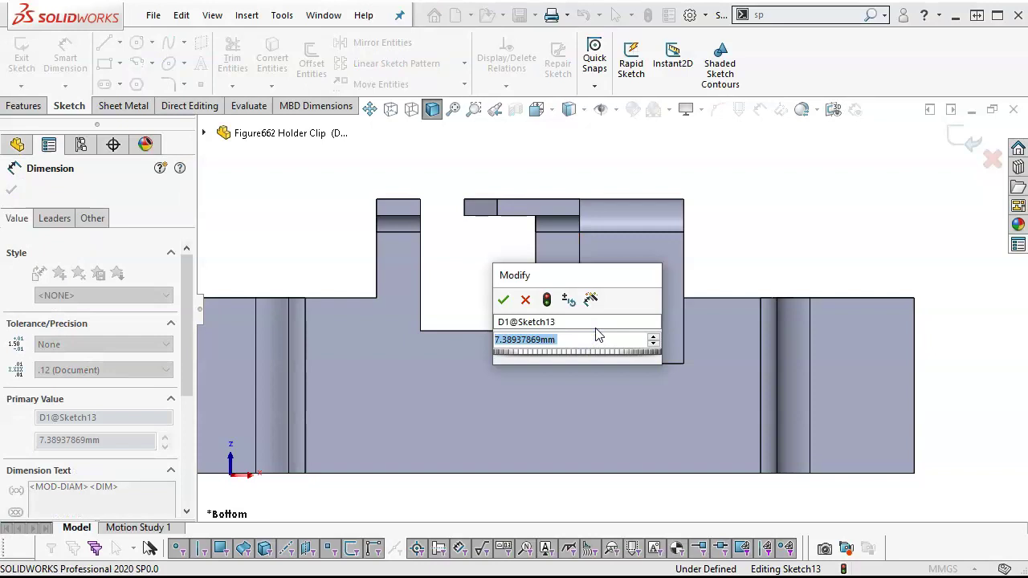
pyautogui.write('8')
pyautogui.press('Return')
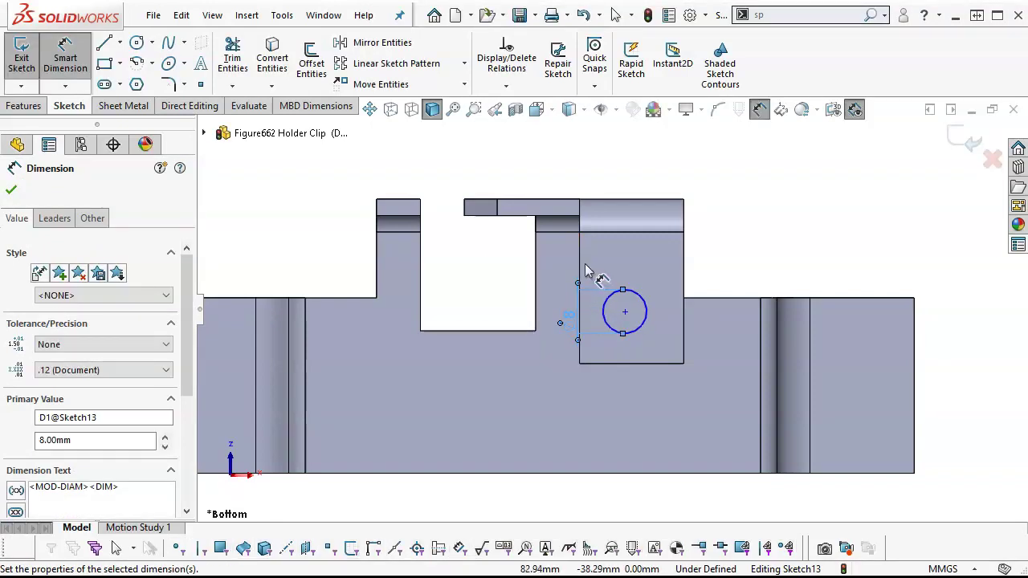
# Step: Dimension the circle's centre 10 mm from the side edge of the front leg's foot and exit the sketch
pyautogui.click(581, 273)
pyautogui.click(608, 299)
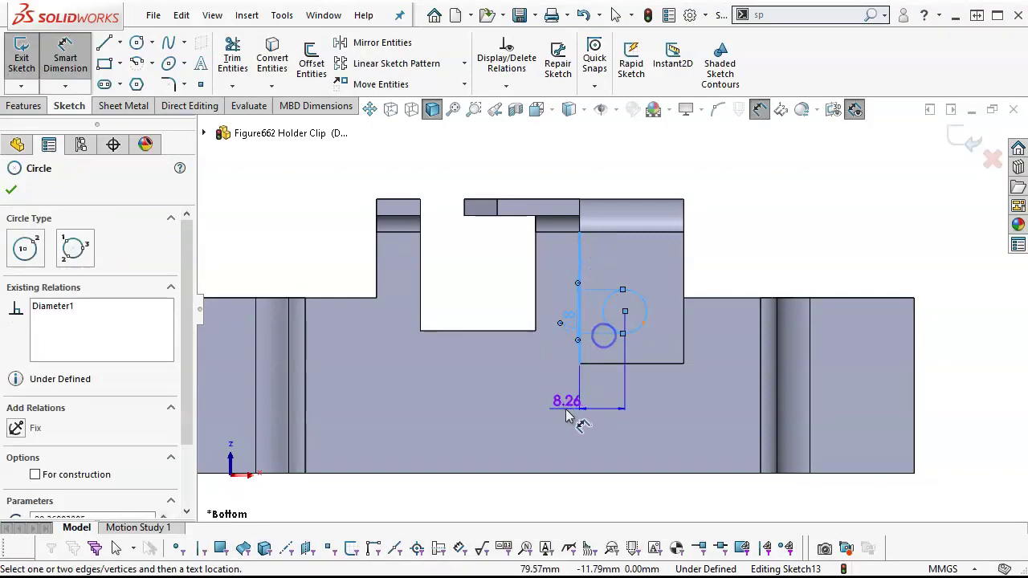
pyautogui.click(545, 411)
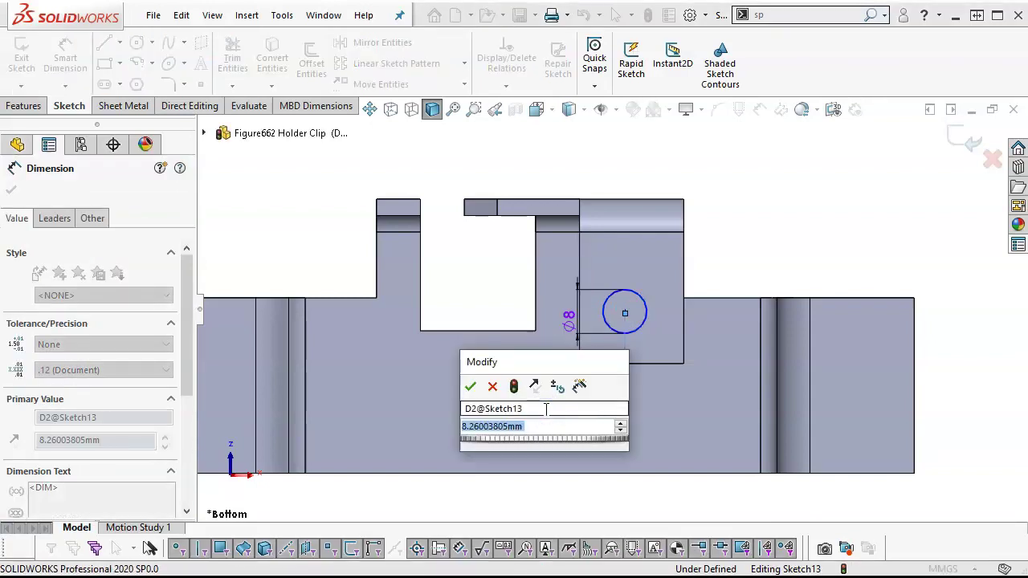
pyautogui.write('10')
pyautogui.press('Return')
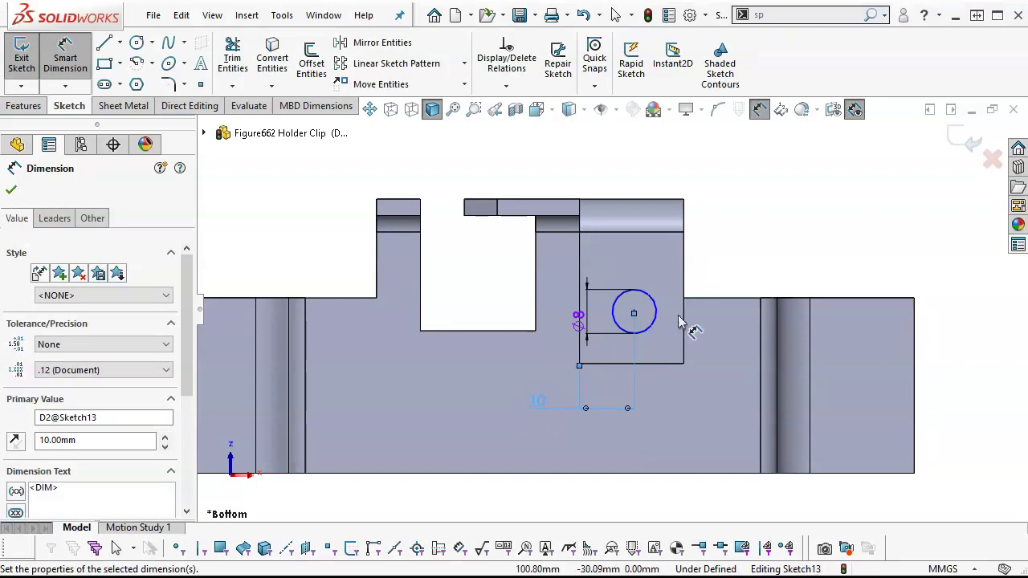
pyautogui.rightClick(751, 226)
pyautogui.click(791, 276)
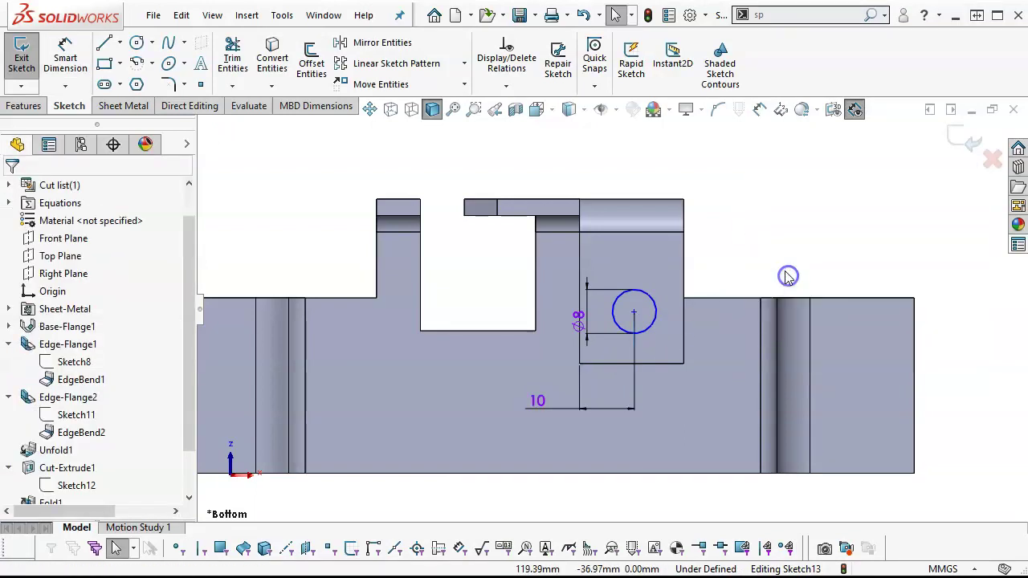
pyautogui.click(964, 141)
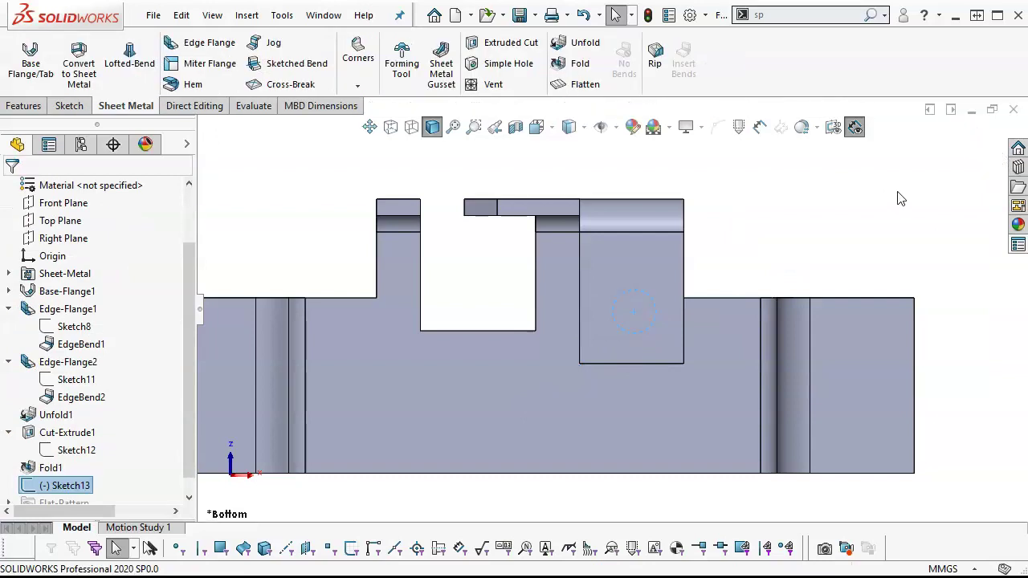
# Step: Roll the model back to just before Sketch13, the hole sketch on the front leg's foot
pyautogui.hotkey('ctrl', '5')
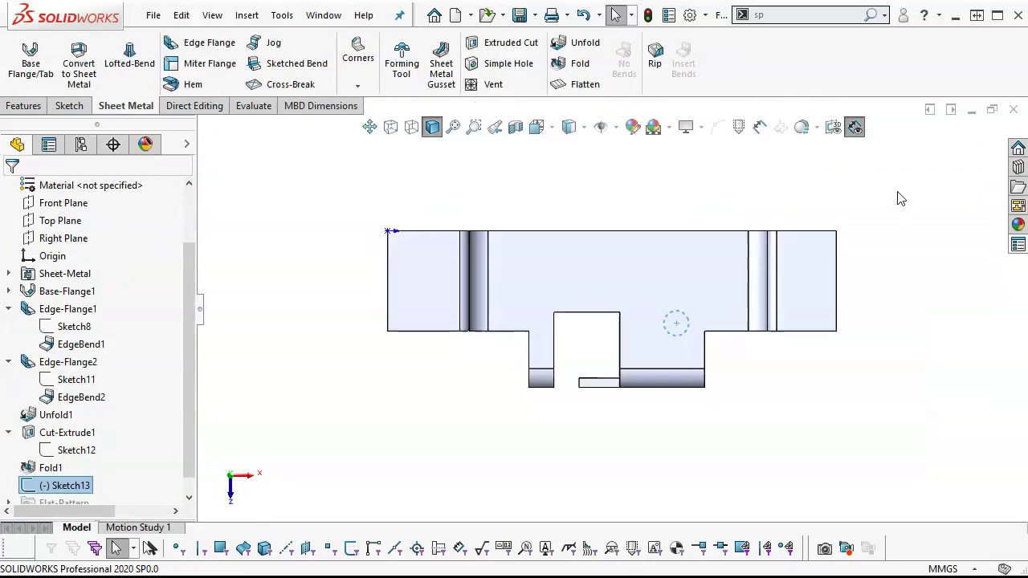
pyautogui.click(513, 401)
pyautogui.scroll(-1, 145, 502)
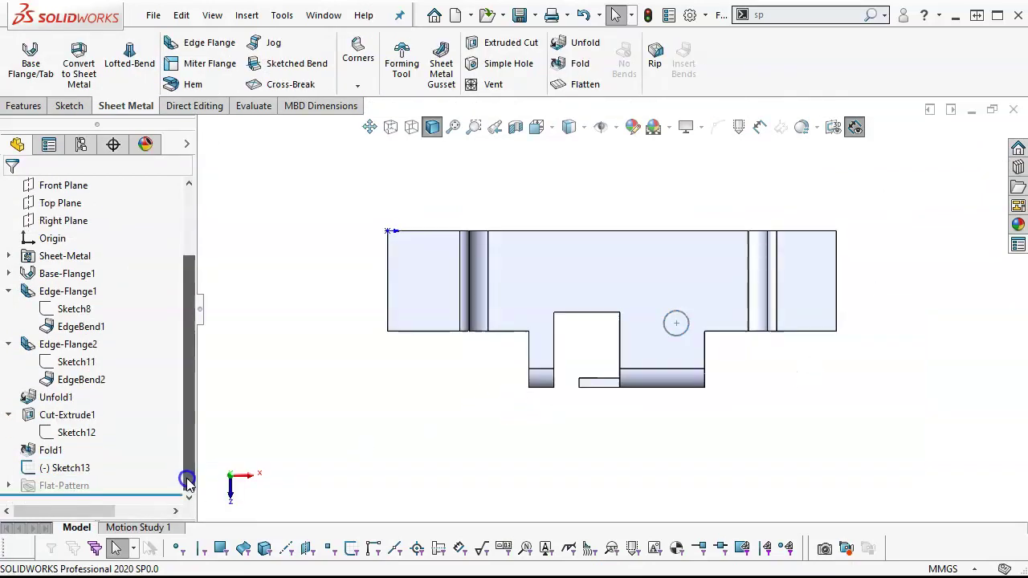
pyautogui.moveTo(137, 493); pyautogui.dragTo(137, 459)
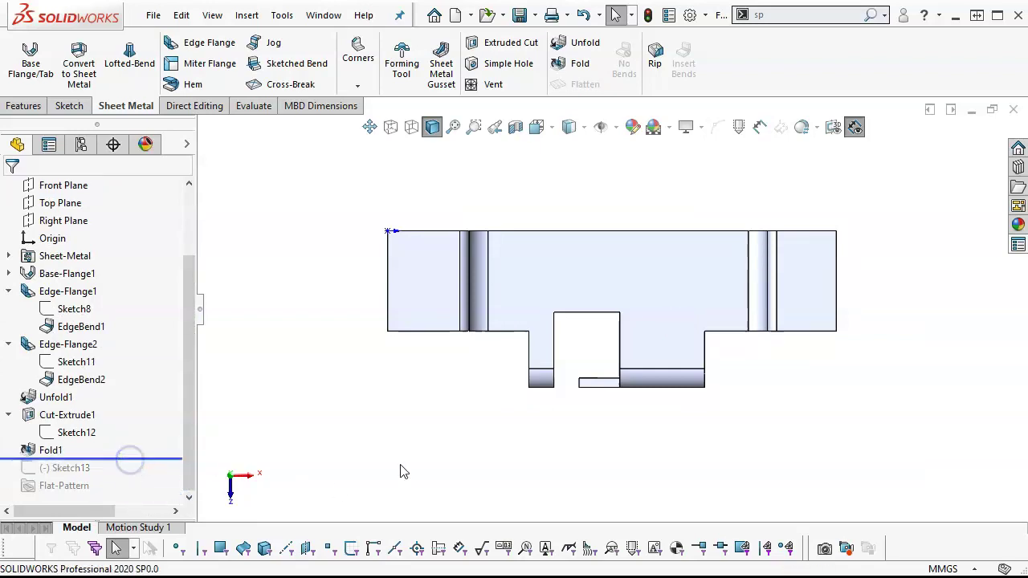
# Step: Start a sketch on the clip's top face and draw a circle about 12.3 mm in diameter above the front leg
pyautogui.scroll(-2, 664, 351)
pyautogui.click(666, 283)
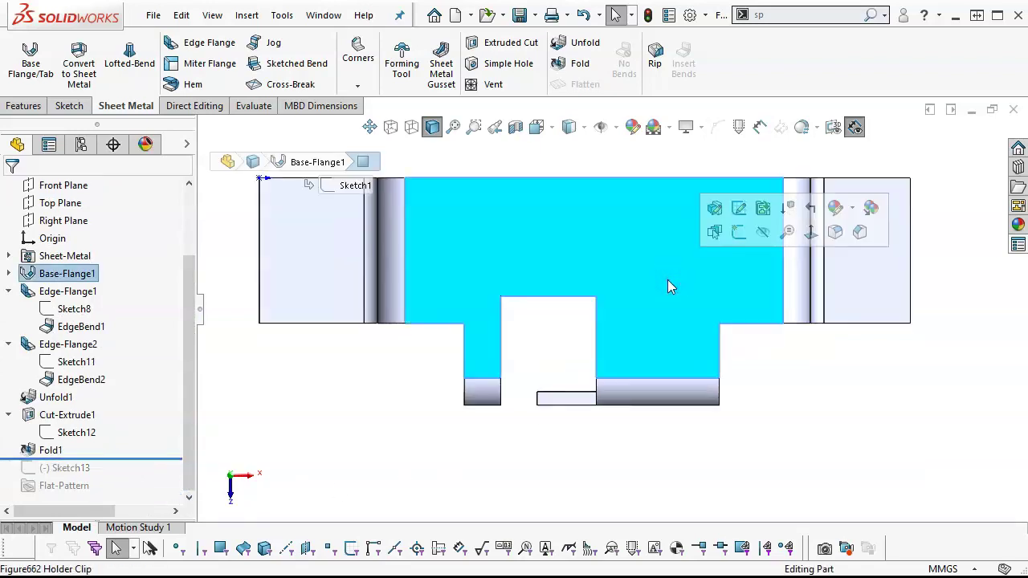
pyautogui.click(710, 233)
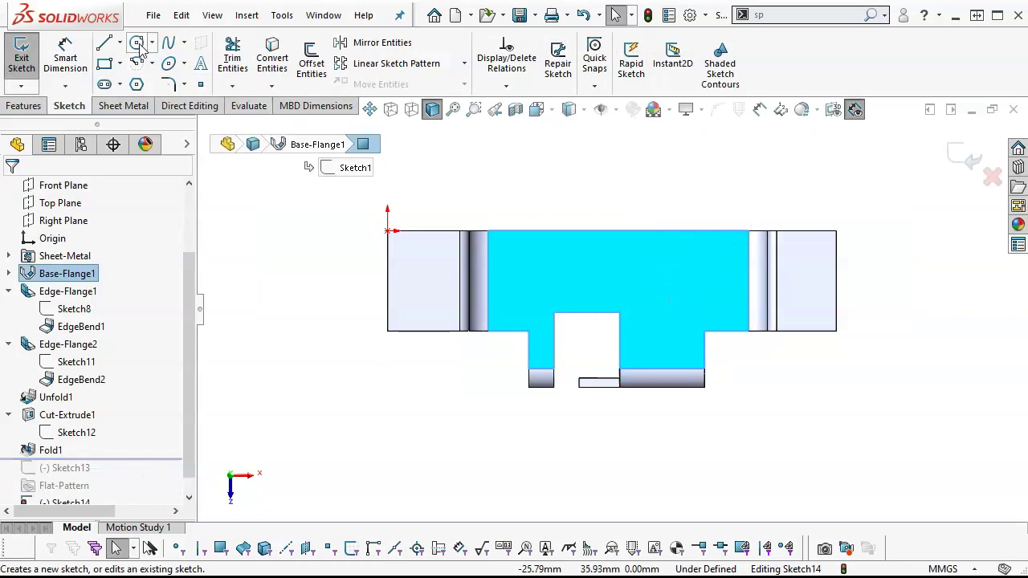
pyautogui.click(137, 42)
pyautogui.click(672, 311)
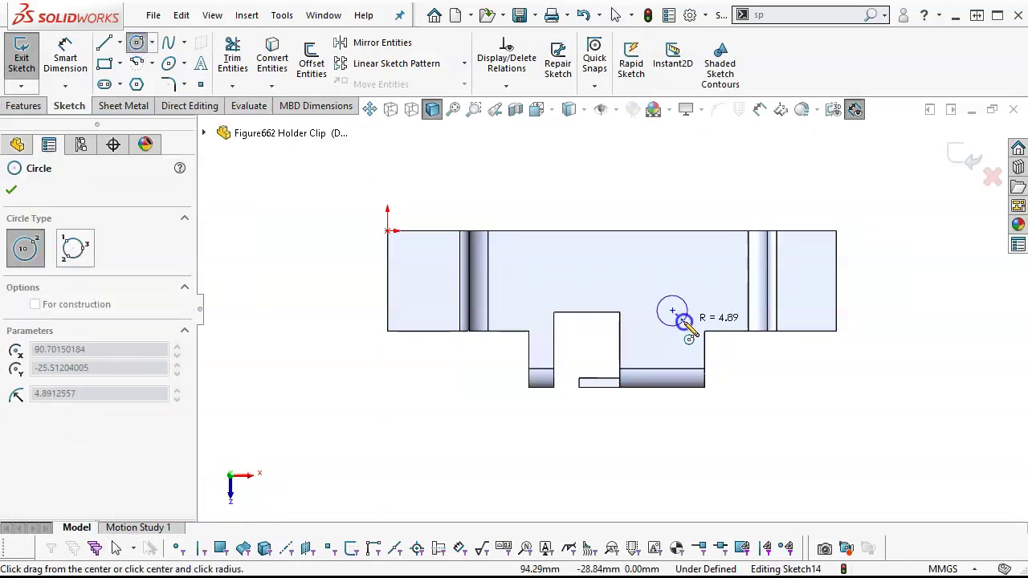
pyautogui.click(684, 321)
# Step: Dimension the circle's centre 22 mm from the rear edge of the clip's top face
pyautogui.rightClick(753, 359)
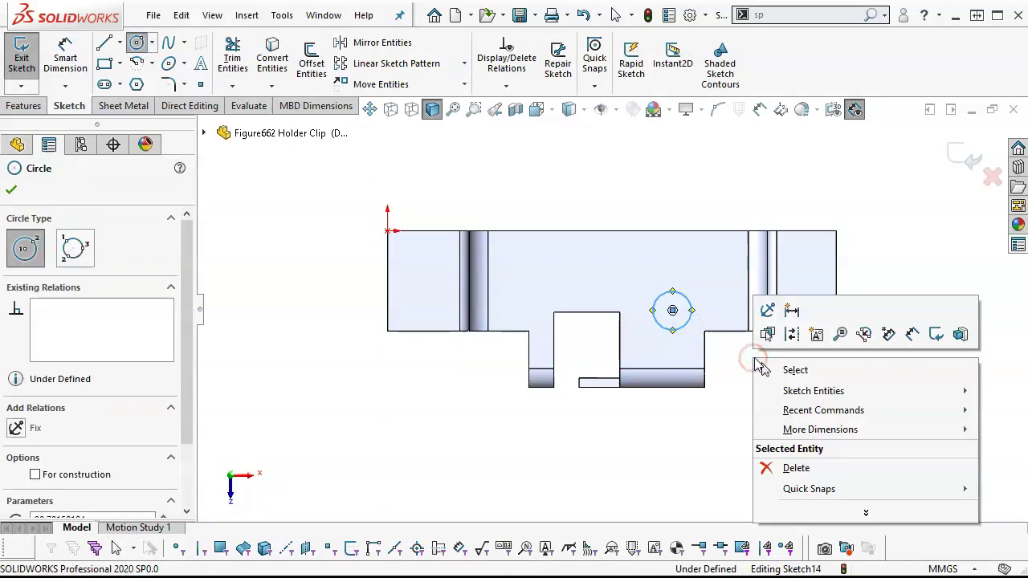
pyautogui.click(890, 334)
pyautogui.click(689, 300)
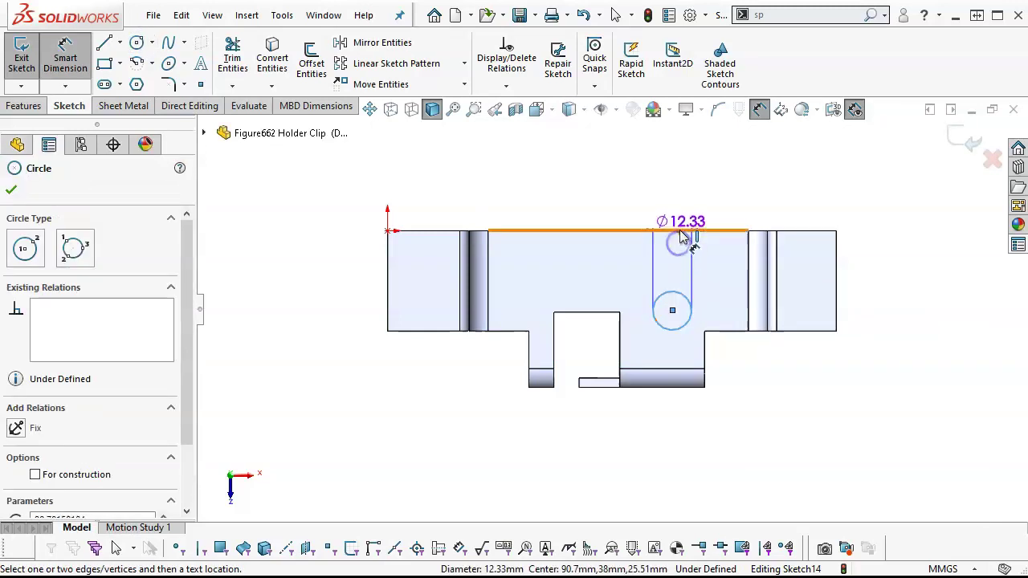
pyautogui.click(681, 233)
pyautogui.click(881, 265)
pyautogui.write('22')
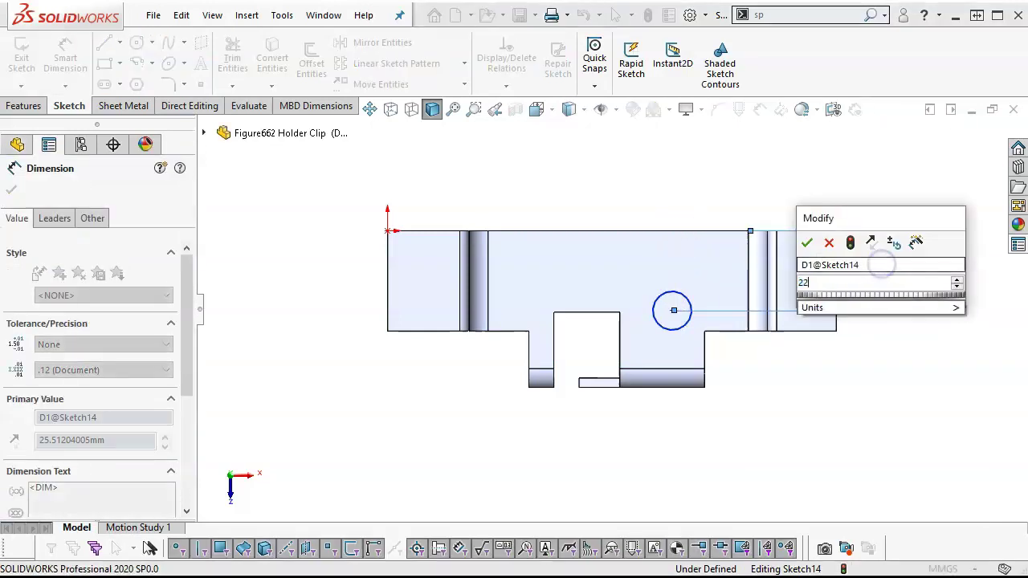
pyautogui.press('Return')
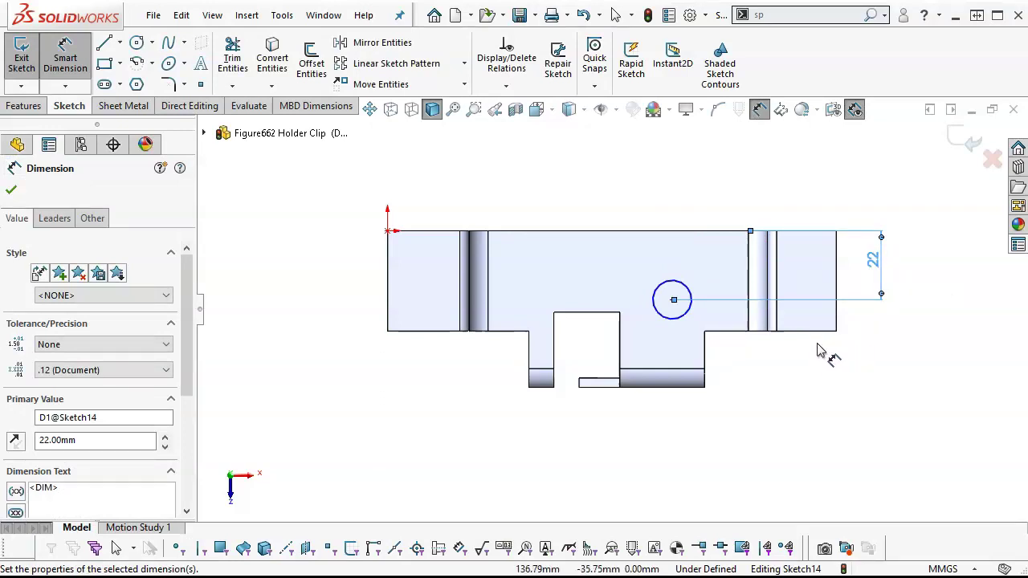
# Step: Dimension the circle's centre horizontally from the right side leg's bend edge and set the distance to 19 mm
pyautogui.click(770, 324)
pyautogui.click(678, 314)
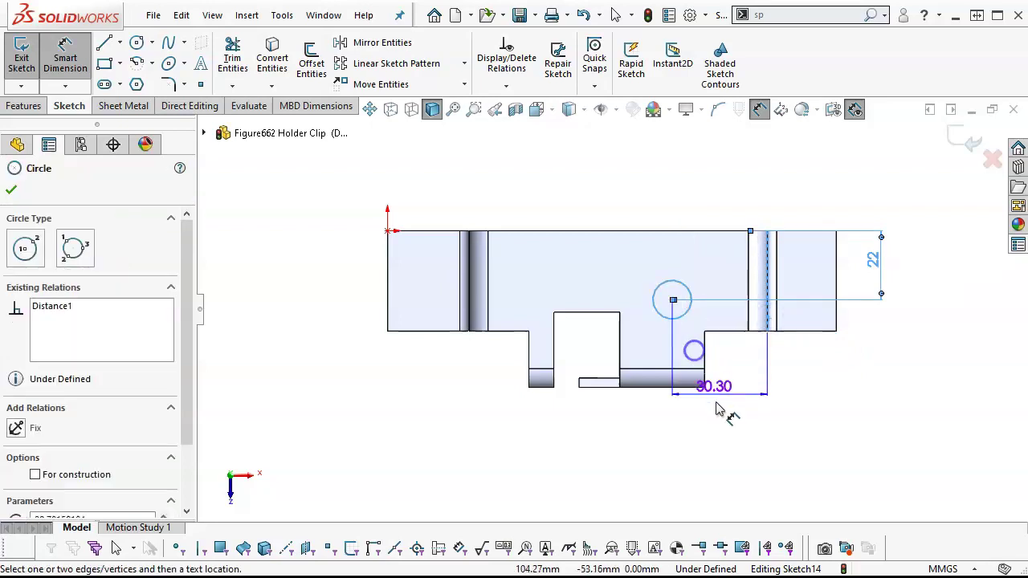
pyautogui.click(719, 430)
pyautogui.write('19')
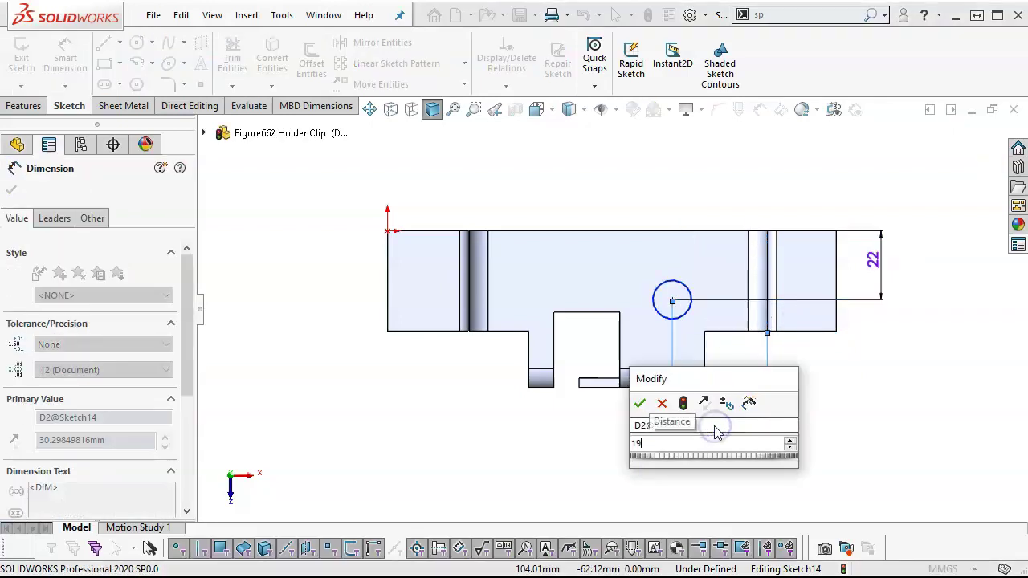
pyautogui.press('Return')
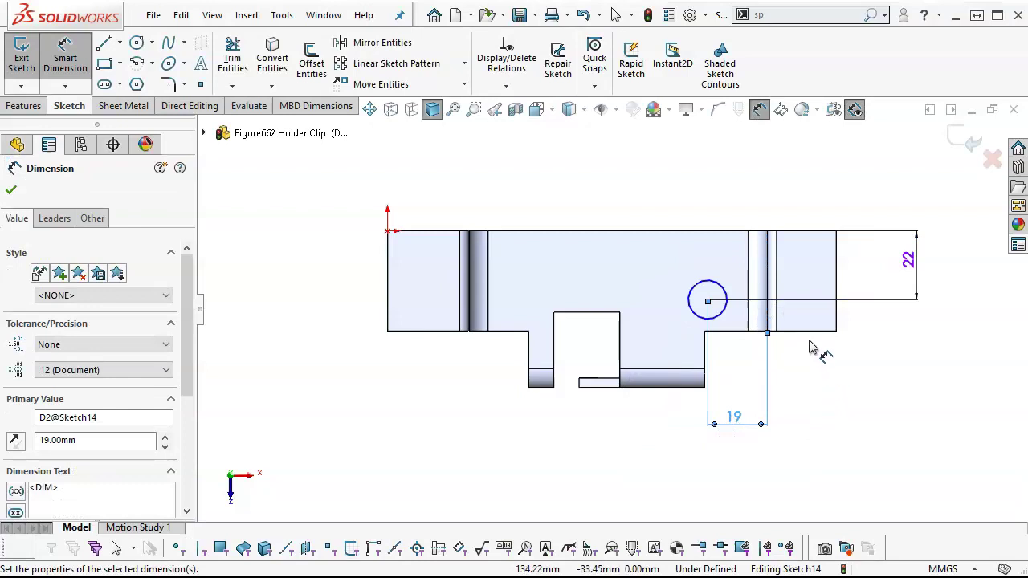
# Step: Set the horizontal distance between the circle's centre and the right side leg's bend edge to 29 mm
pyautogui.moveTo(813, 392)
pyautogui.mouseDown(button='middle')
pyautogui.moveTo(808, 289)
pyautogui.moveTo(791, 265)
pyautogui.mouseUp(button='middle')
pyautogui.doubleClick(685, 321)
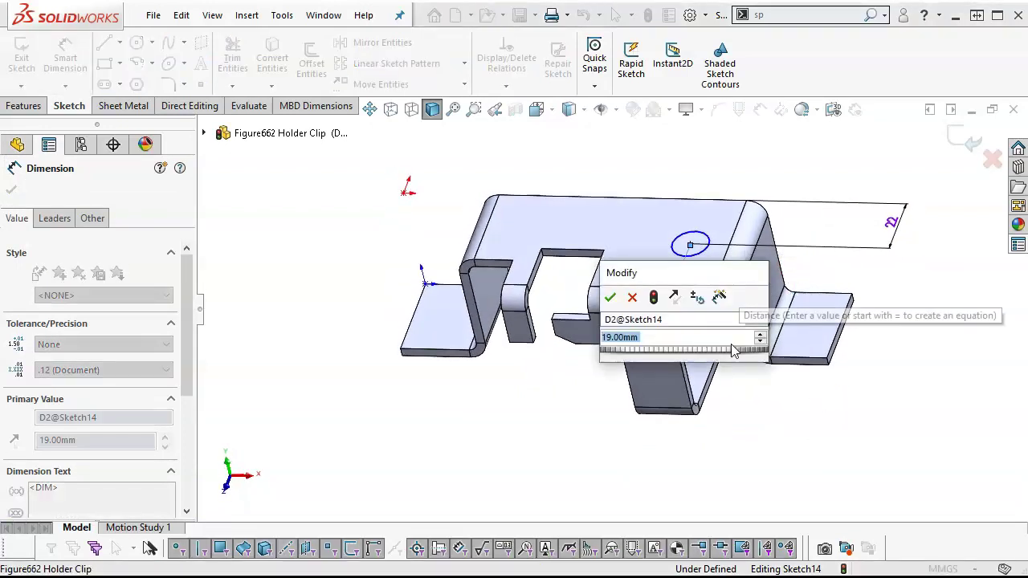
pyautogui.write('29')
pyautogui.press('Return')
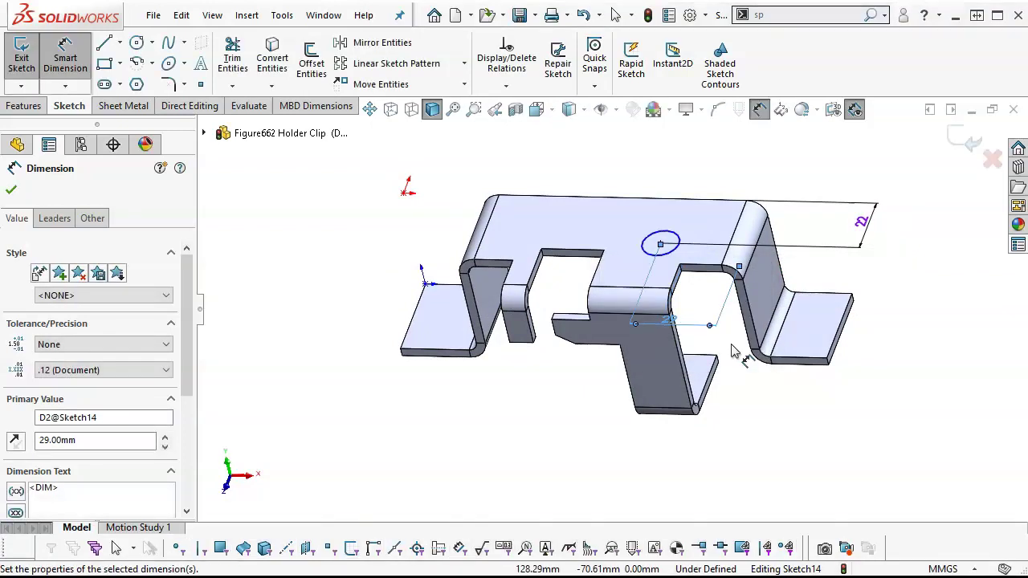
pyautogui.rightClick(764, 402)
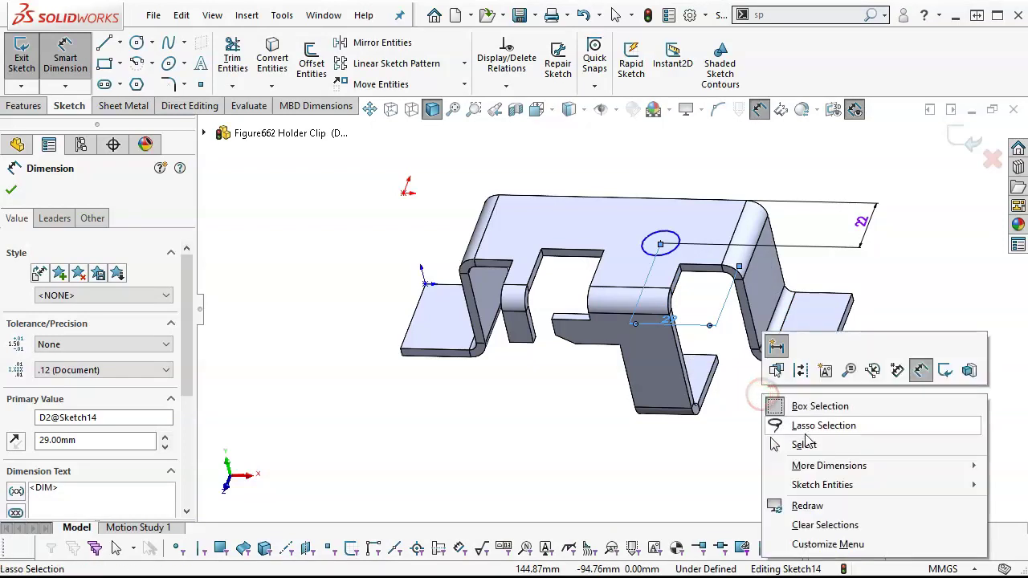
pyautogui.click(806, 441)
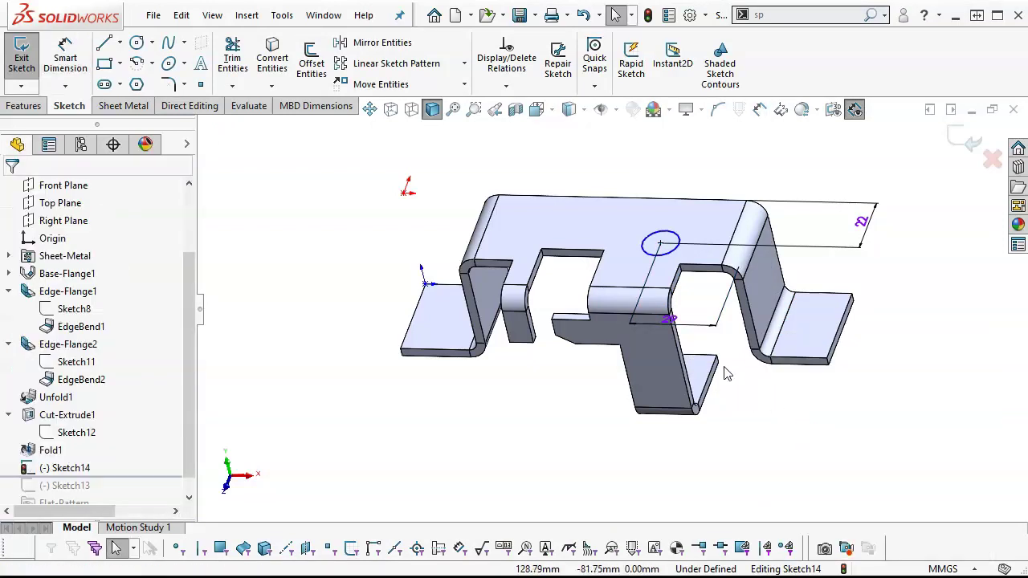
pyautogui.click(789, 430)
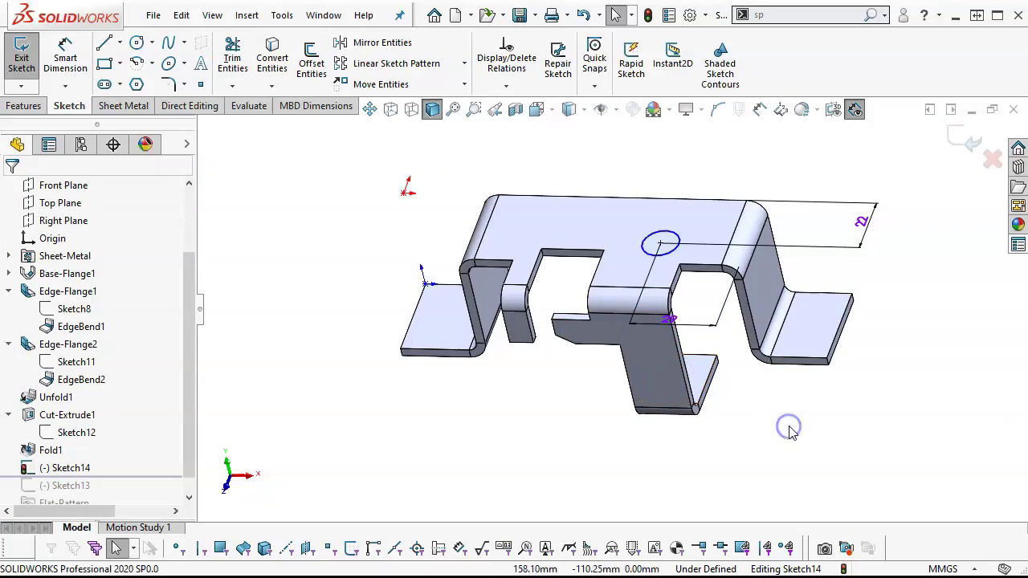
# Step: Dimension the top-face circle and set its diameter to 13 mm
pyautogui.hotkey('ctrl', '5')
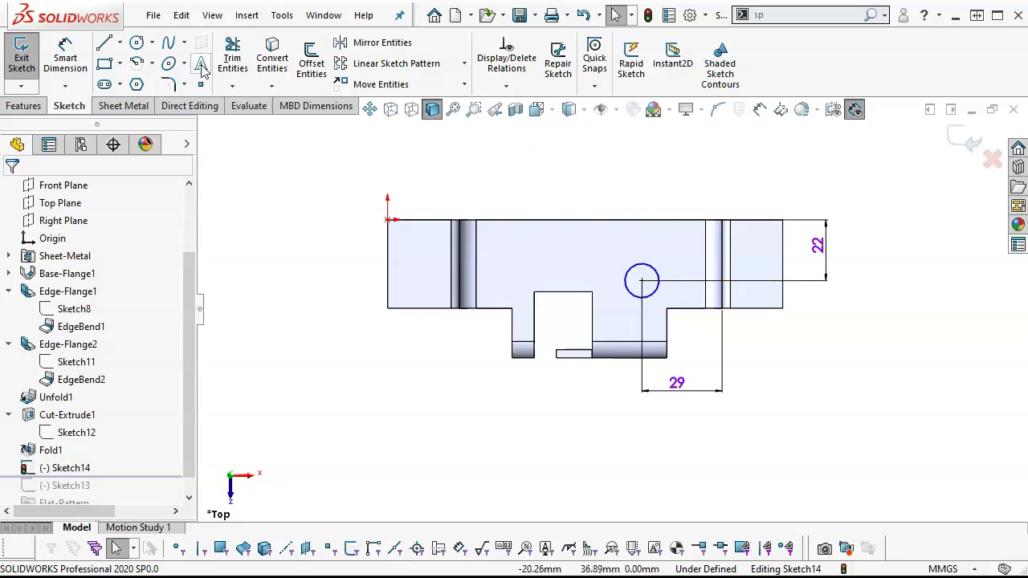
pyautogui.click(67, 53)
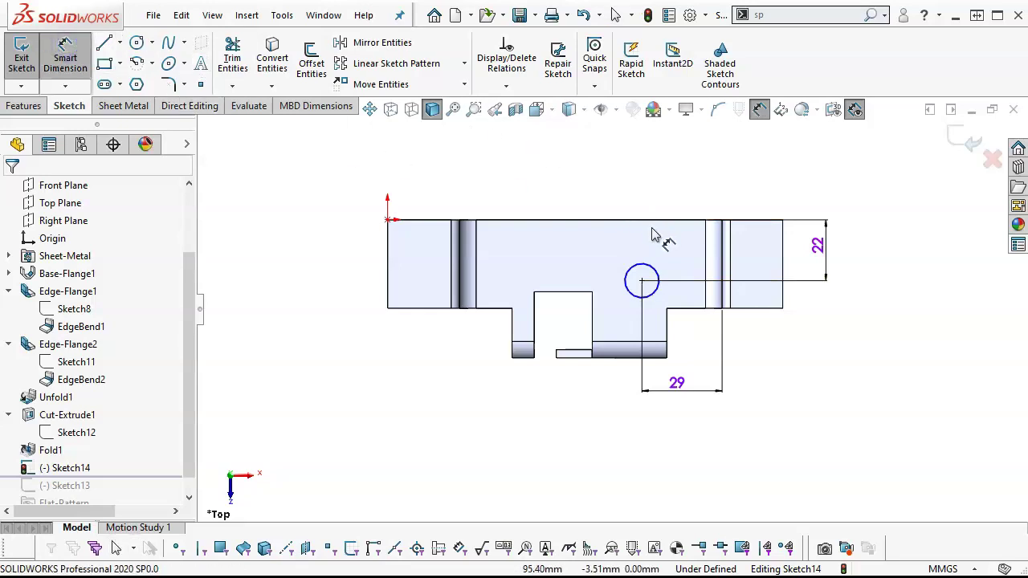
pyautogui.click(632, 267)
pyautogui.click(564, 191)
pyautogui.write('1')
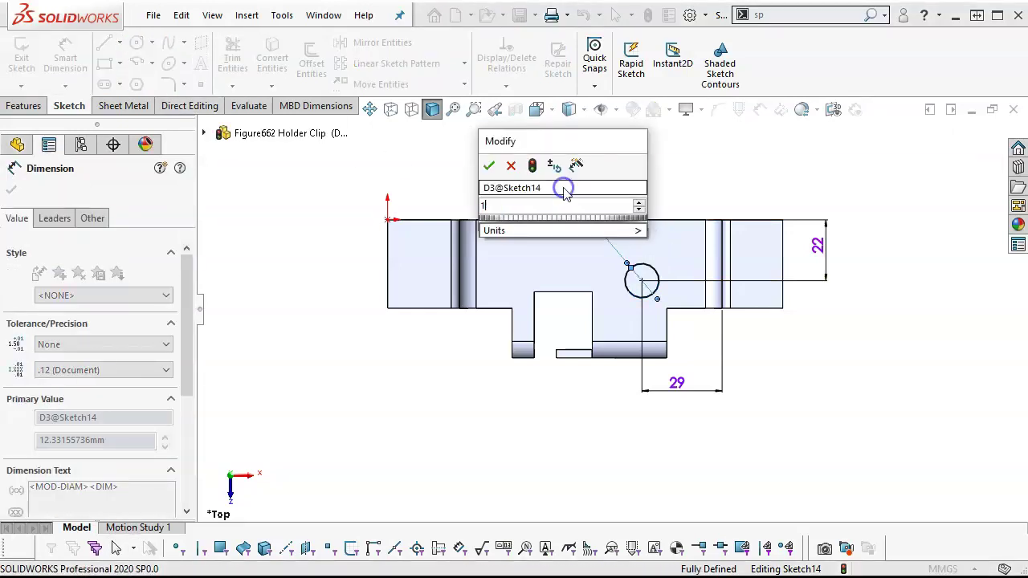
pyautogui.write('3')
pyautogui.press('Return')
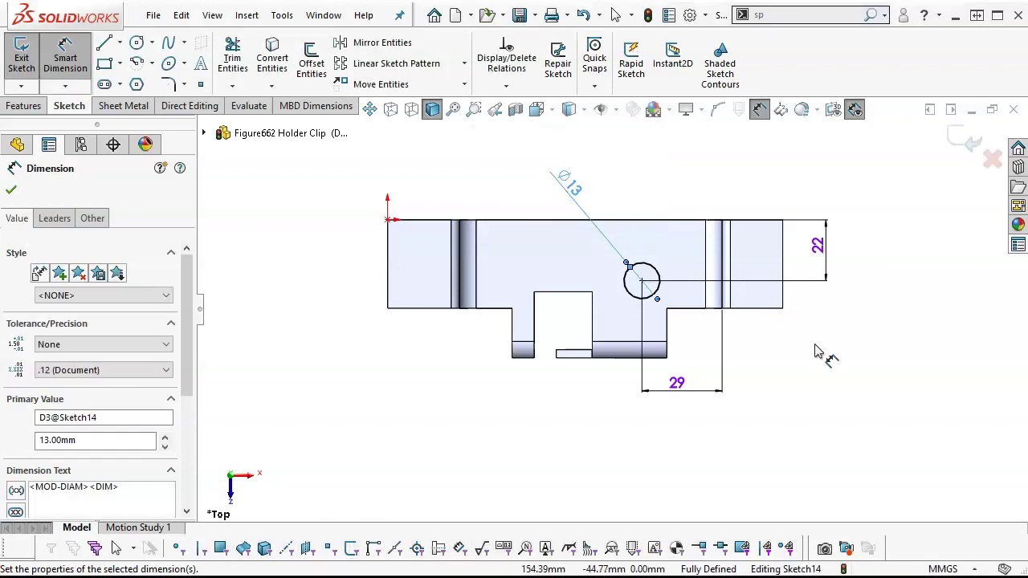
pyautogui.rightClick(816, 351)
pyautogui.click(849, 392)
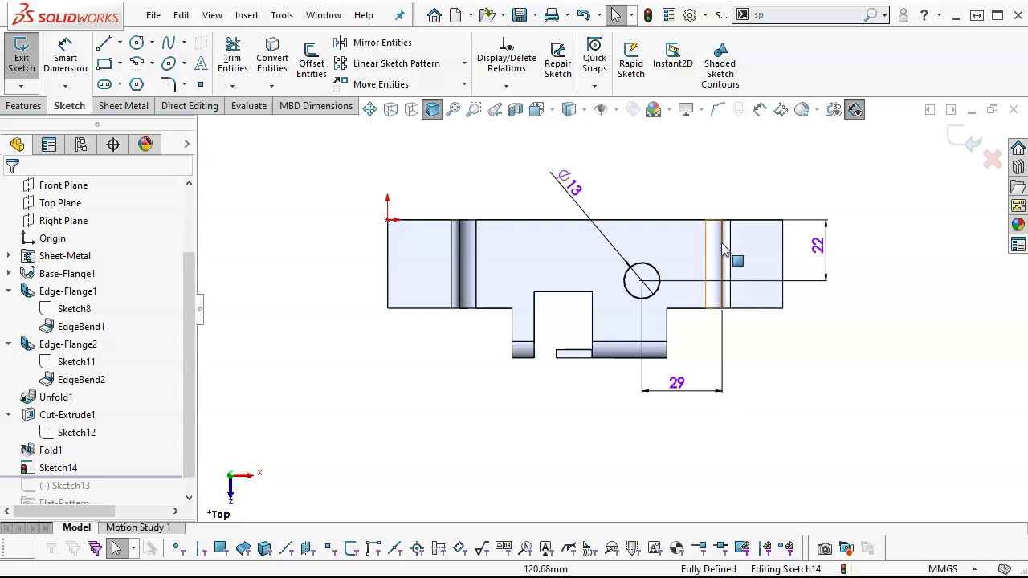
# Step: Cut the 13 mm circle into the clip's top with a Blind Extruded Cut linked to the sheet thickness
pyautogui.click(32, 108)
pyautogui.click(238, 63)
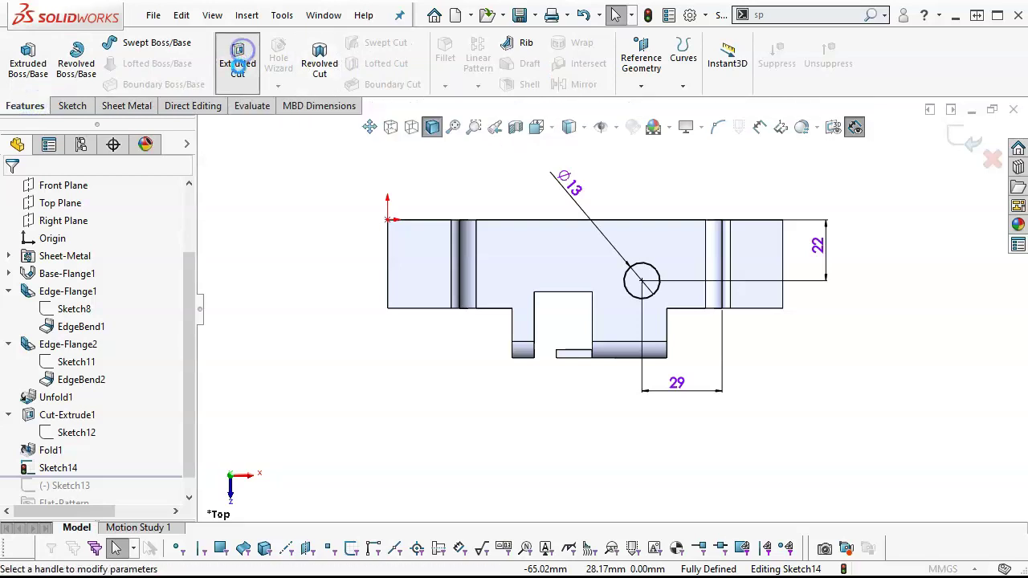
pyautogui.click(92, 287)
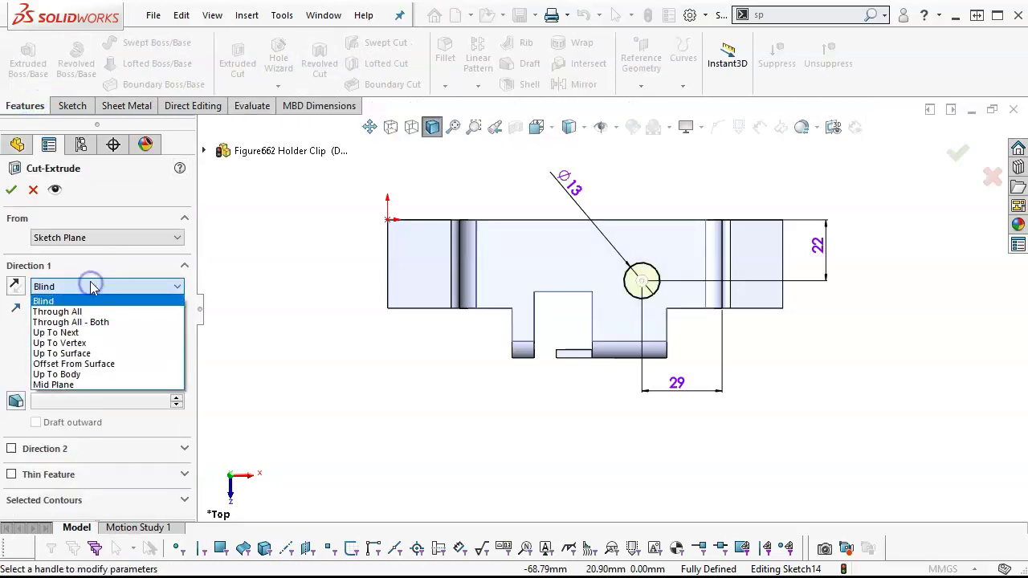
pyautogui.click(98, 289)
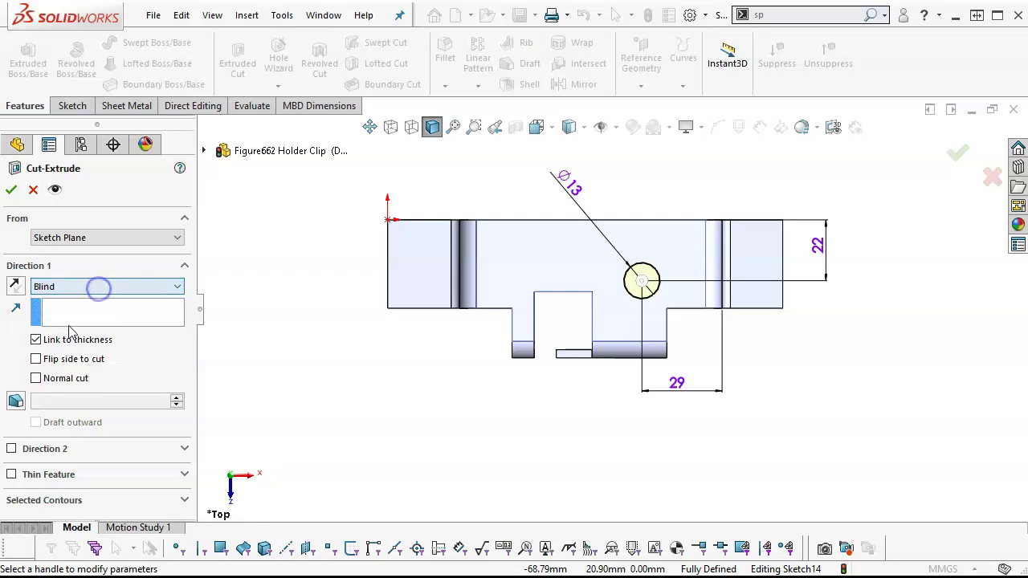
pyautogui.click(12, 190)
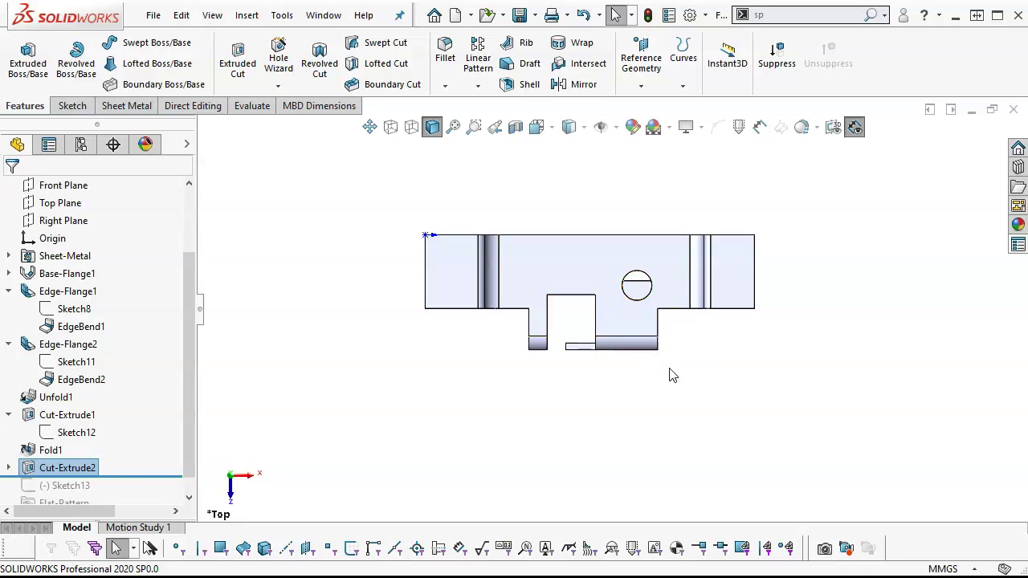
# Step: Measure the normal distance between the front leg's outer face and the rear edge face of the clip's top
pyautogui.moveTo(670, 374); pyautogui.dragTo(607, 280, button='middle')
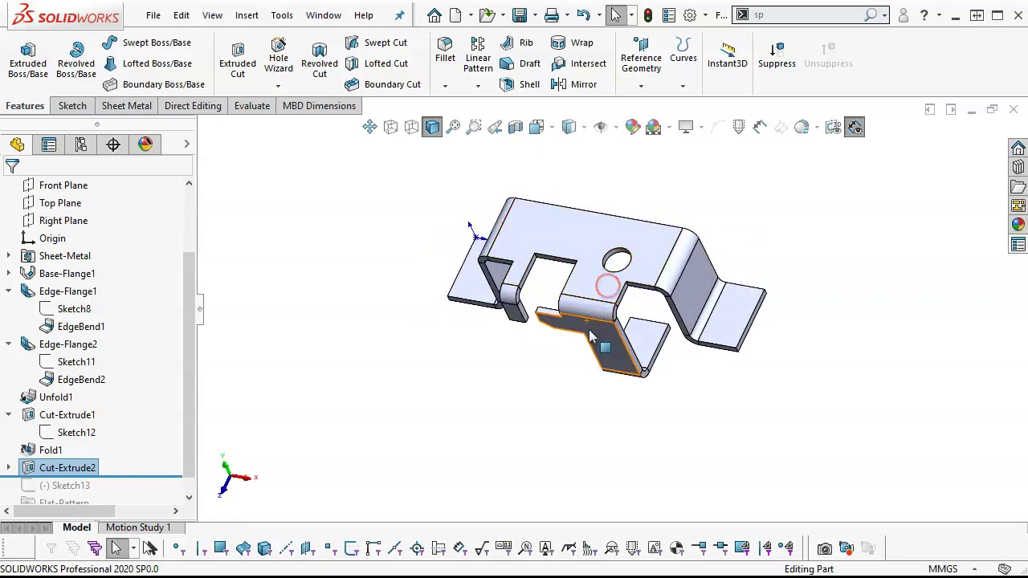
pyautogui.click(610, 346)
pyautogui.moveTo(611, 345); pyautogui.dragTo(652, 463, button='middle')
pyautogui.scroll(-5, 614, 282)
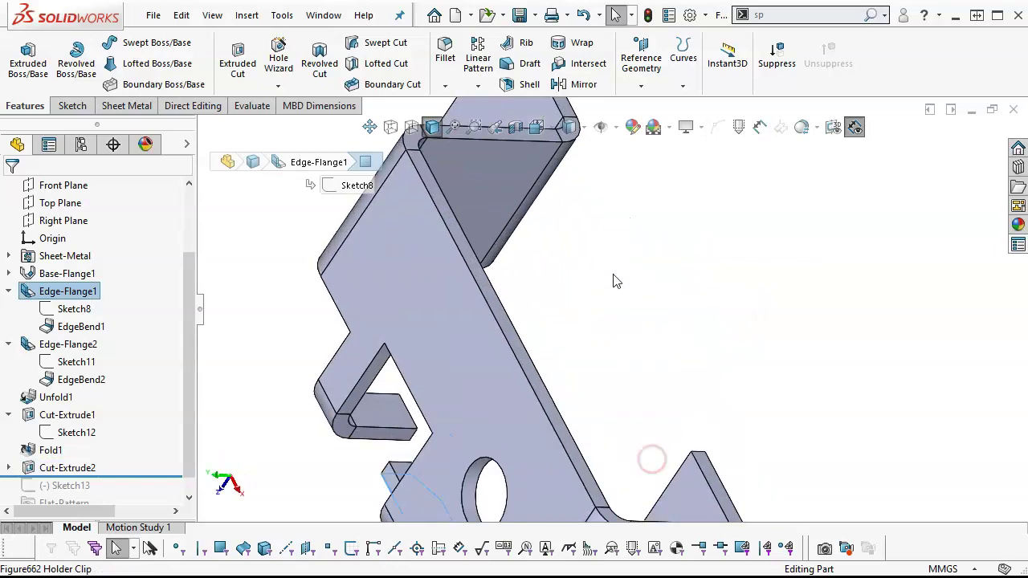
pyautogui.click(527, 354)
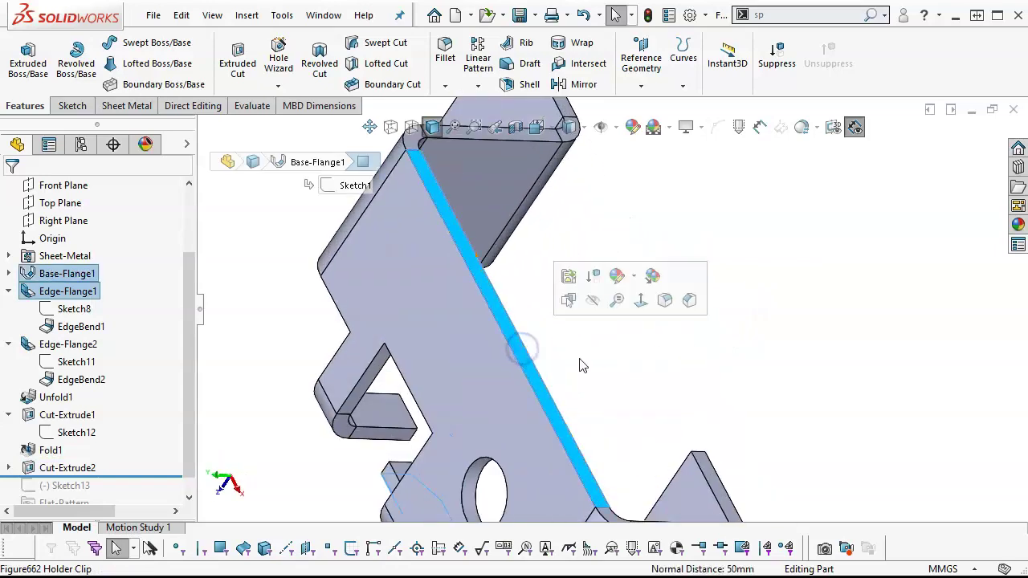
# Step: Set the D6 dimension of Edge-Flange1 to 6 mm and rebuild the part
pyautogui.scroll(4, 700, 353)
pyautogui.moveTo(701, 353); pyautogui.dragTo(766, 234, button='middle')
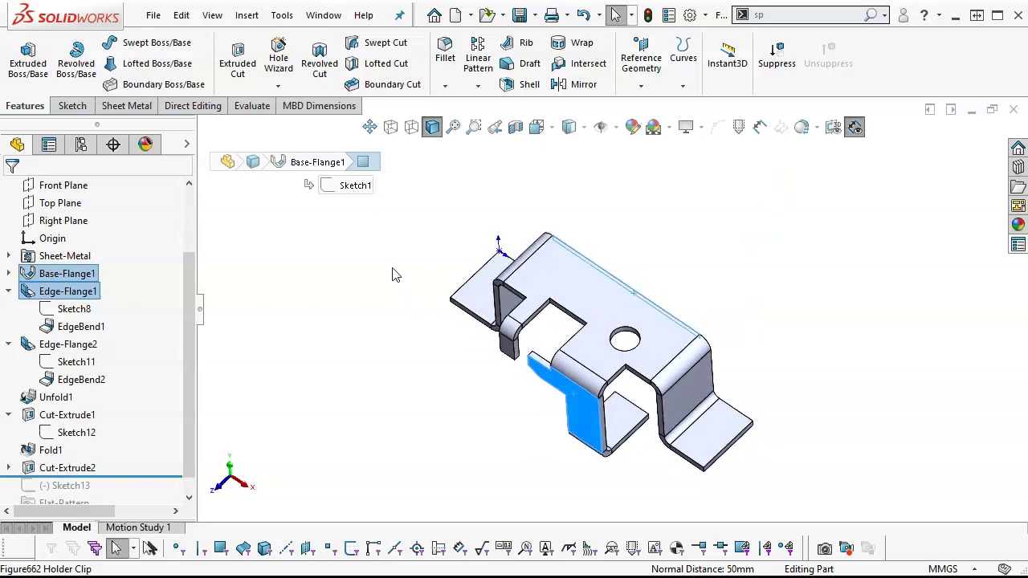
pyautogui.click(378, 290)
pyautogui.click(80, 344)
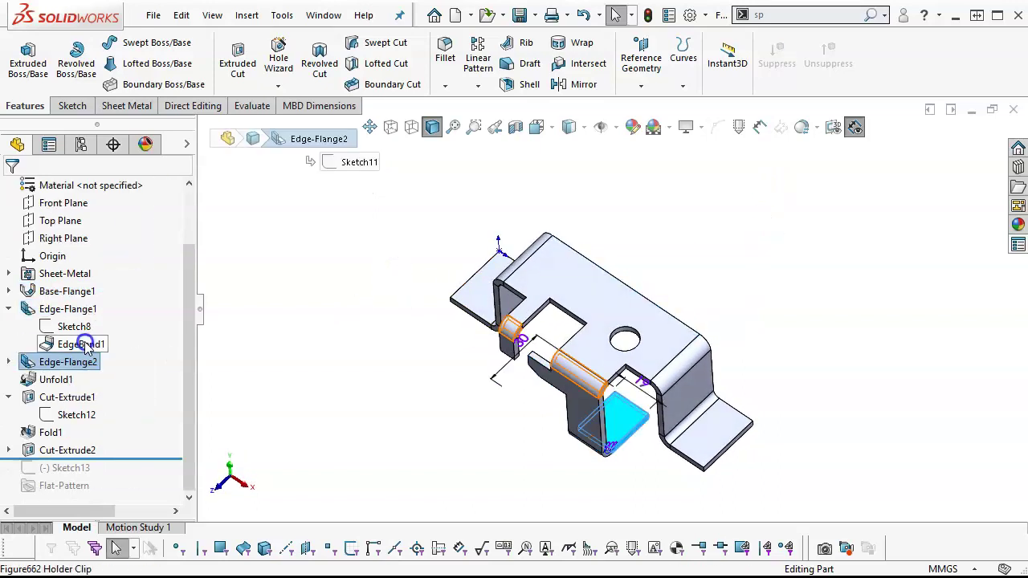
pyautogui.click(76, 309)
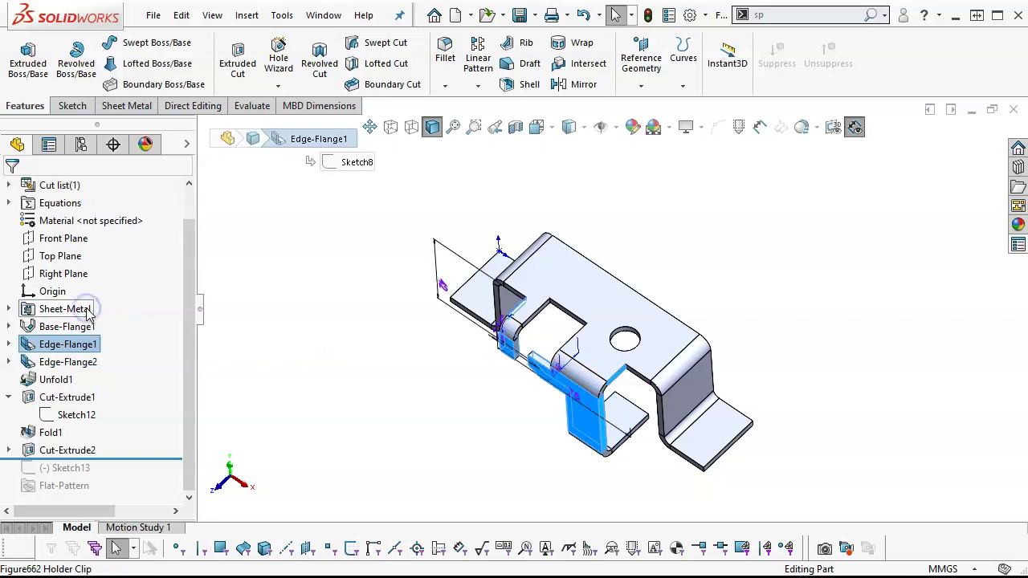
pyautogui.click(326, 312)
pyautogui.moveTo(325, 313); pyautogui.dragTo(326, 264, button='middle')
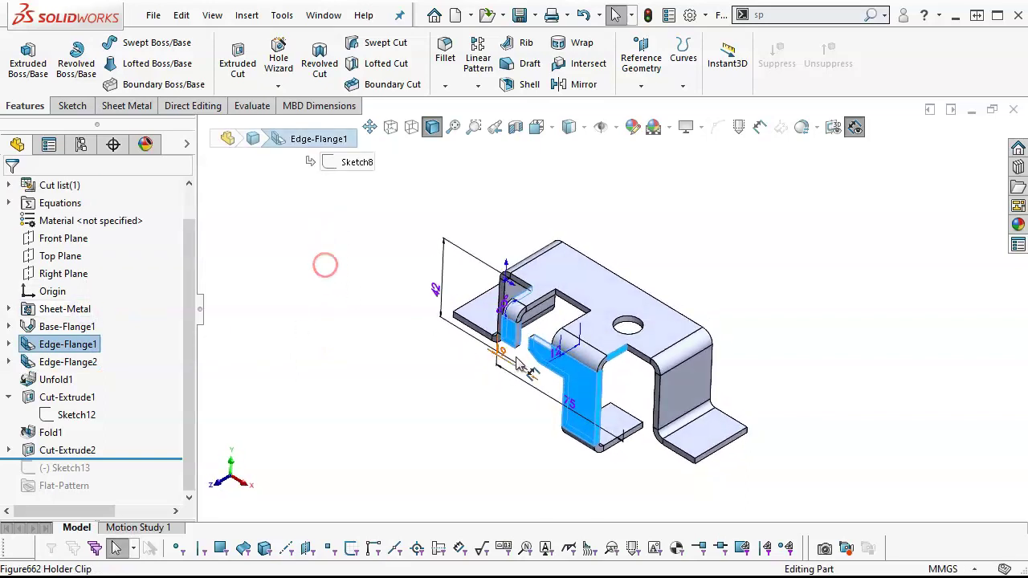
pyautogui.click(559, 355)
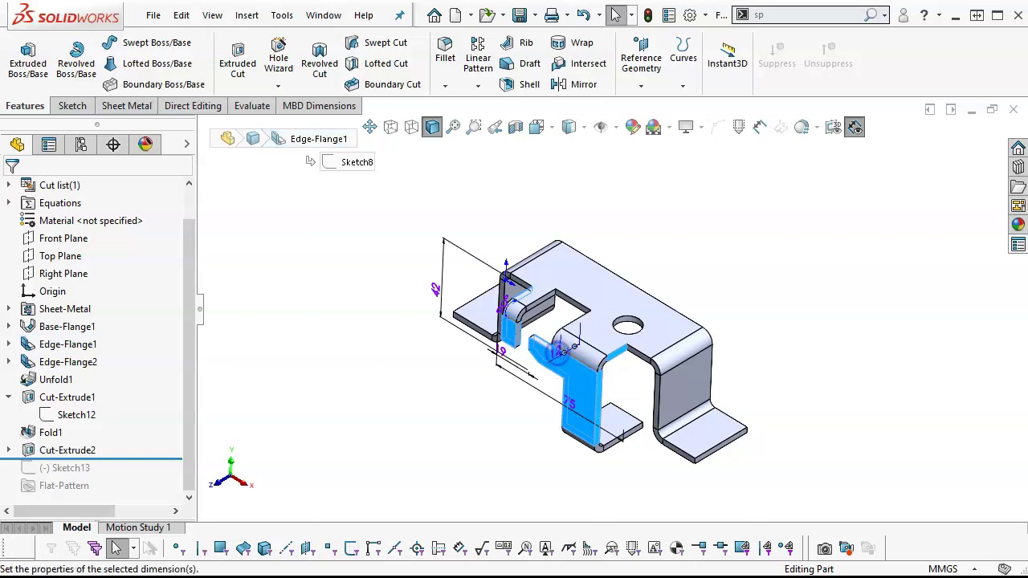
pyautogui.doubleClick(560, 356)
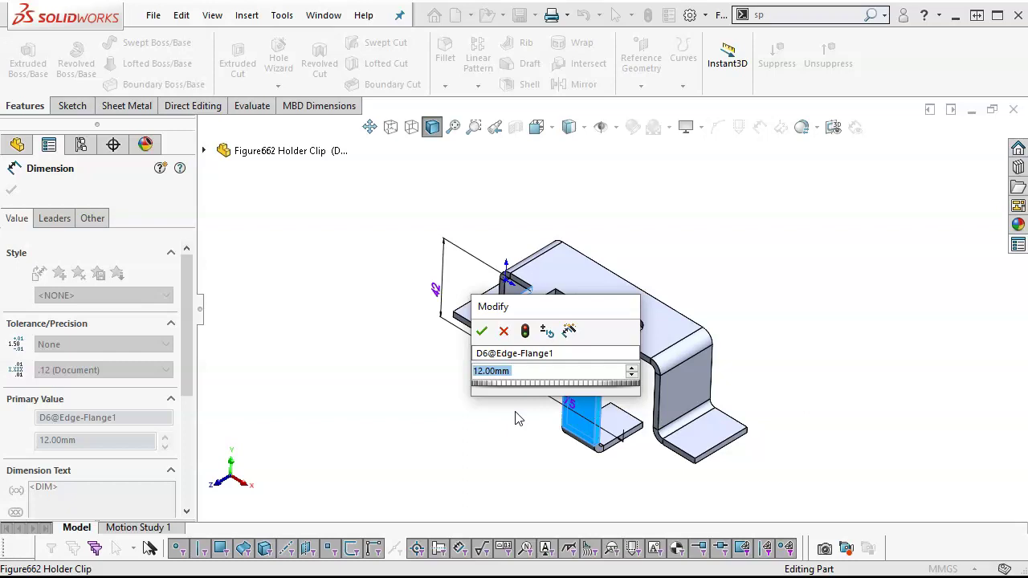
pyautogui.write('6')
pyautogui.press('Return')
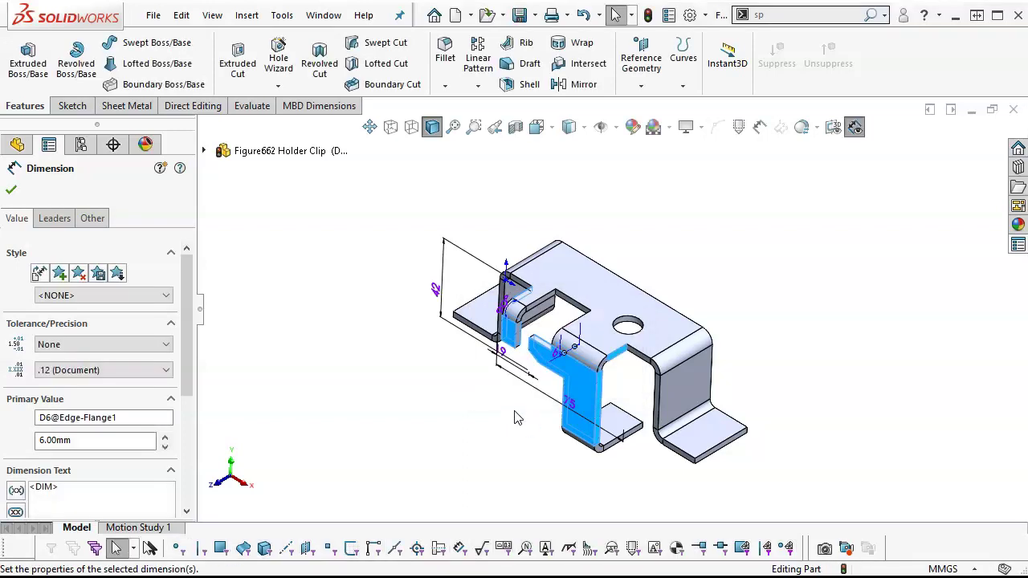
pyautogui.click(647, 15)
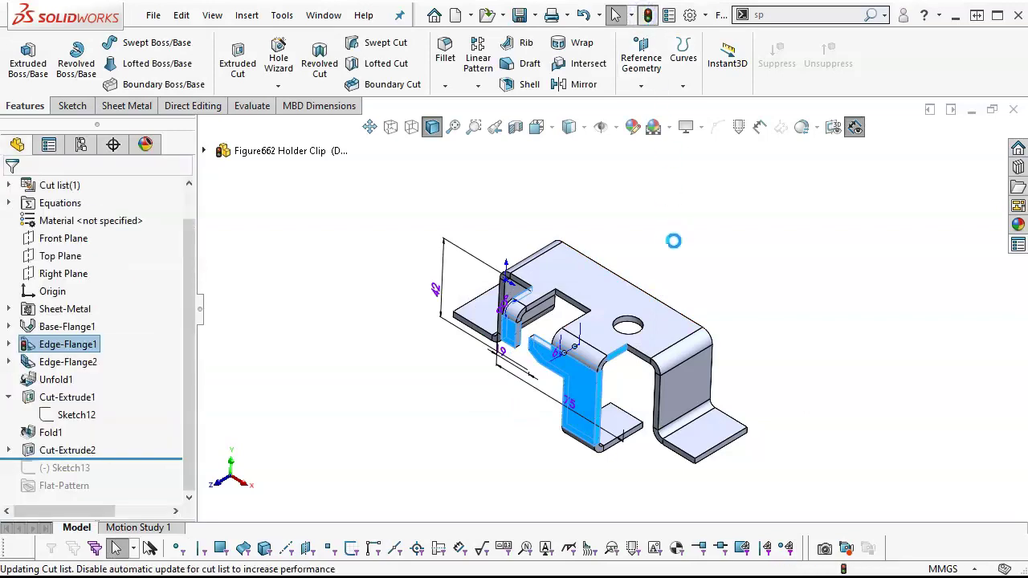
# Step: Re-measure the normal distance between the front leg's outer face and the rear edge face of the clip's top
pyautogui.click(592, 390)
pyautogui.moveTo(592, 390); pyautogui.dragTo(616, 393, button='middle')
pyautogui.scroll(-3, 615, 393)
pyautogui.click(558, 336)
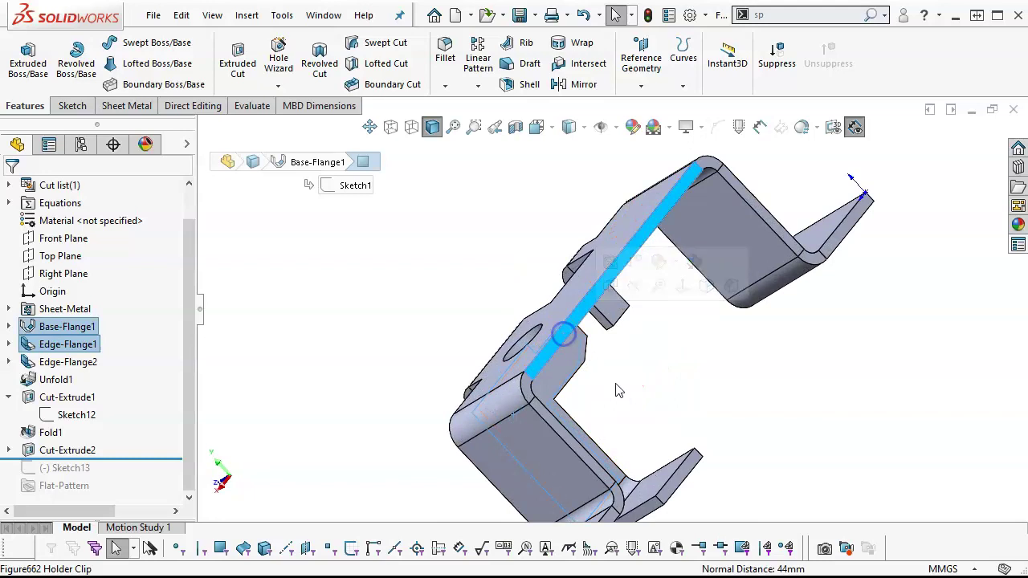
pyautogui.click(767, 428)
pyautogui.hotkey('ctrl', '7')
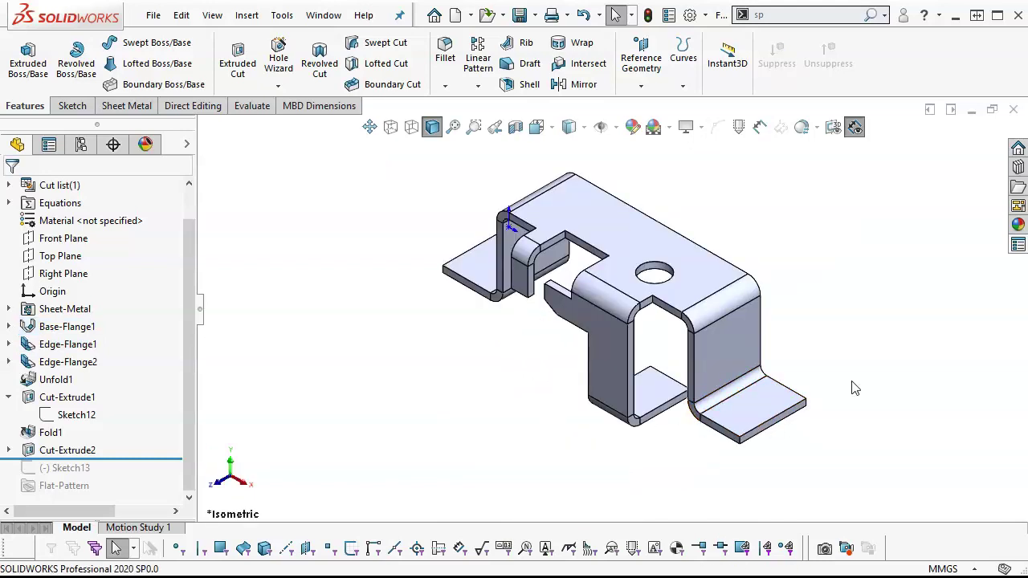
# Step: Roll the model history forward past Sketch13 and open that foot-hole sketch for editing
pyautogui.hotkey('ctrl', '5')
pyautogui.click(687, 332)
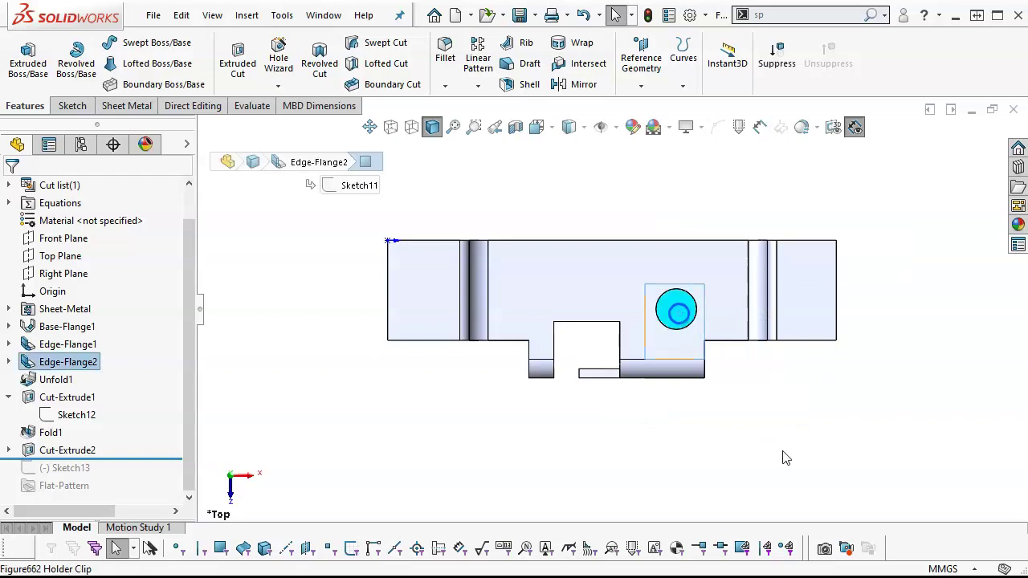
pyautogui.moveTo(799, 455); pyautogui.dragTo(762, 372, button='middle')
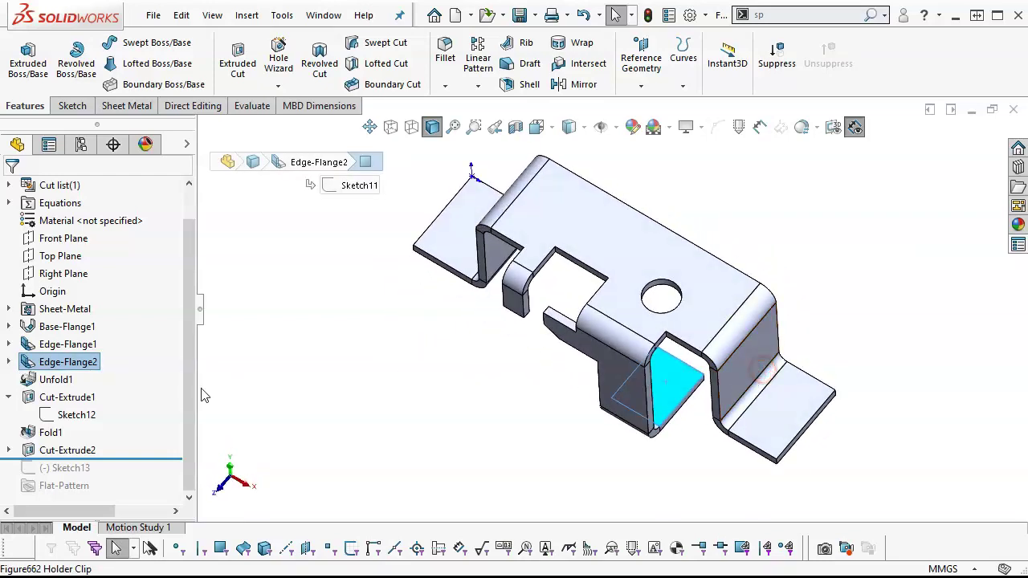
pyautogui.moveTo(152, 452); pyautogui.dragTo(149, 493)
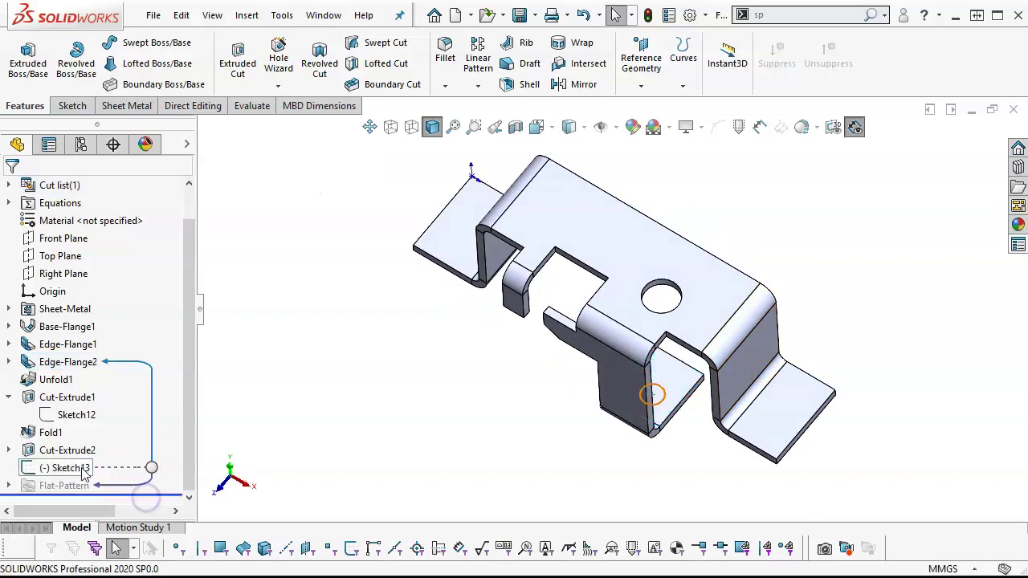
pyautogui.rightClick(87, 466)
pyautogui.click(96, 419)
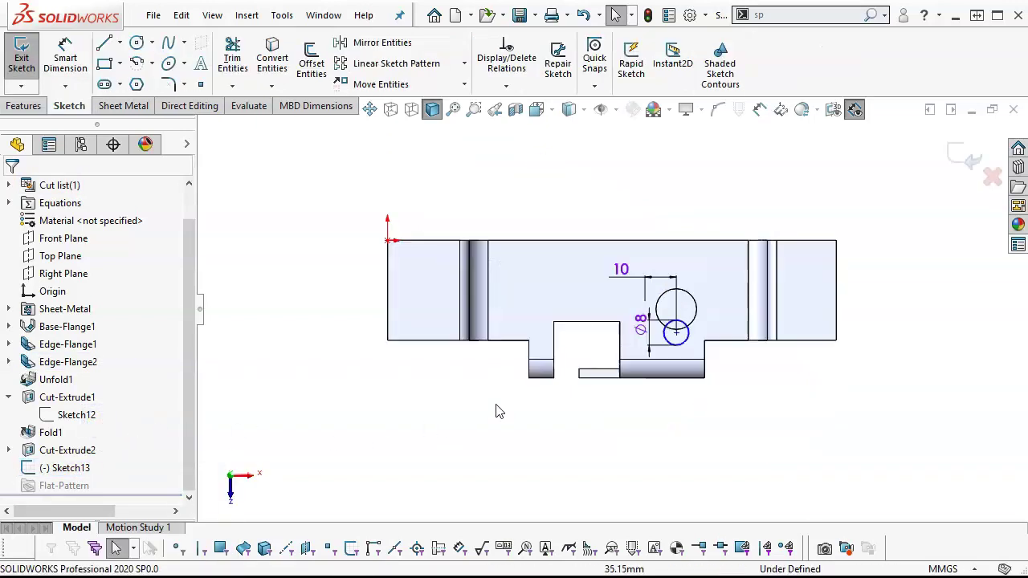
# Step: Delete the 10 mm horizontal dimension that locates the foot circle
pyautogui.scroll(3, 697, 321)
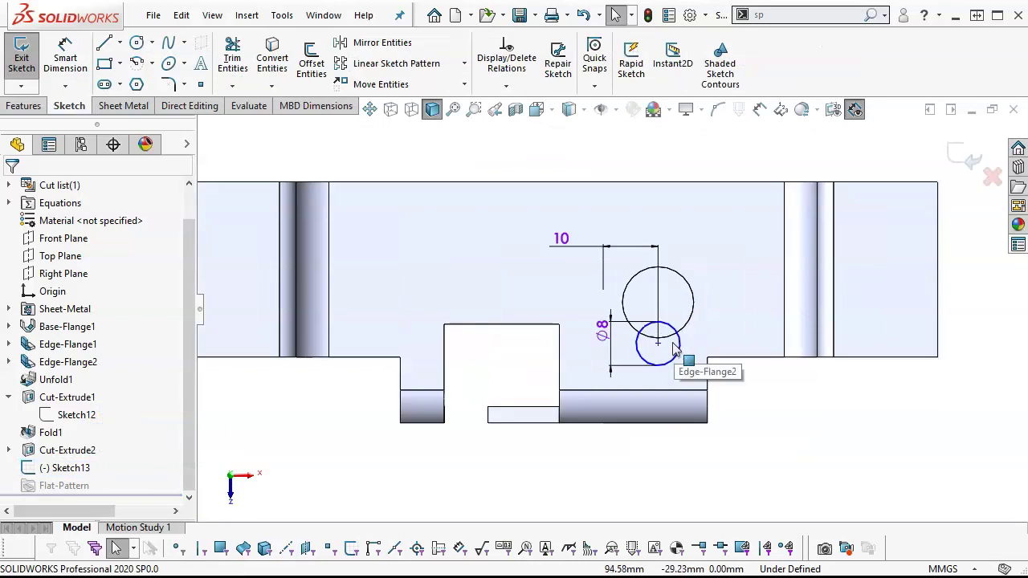
pyautogui.click(555, 239)
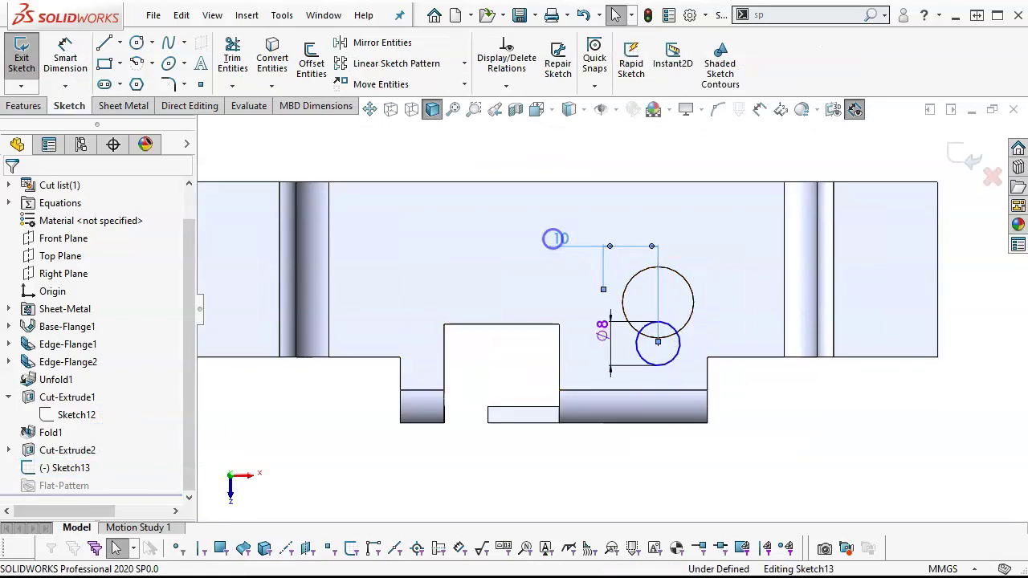
pyautogui.press('Delete')
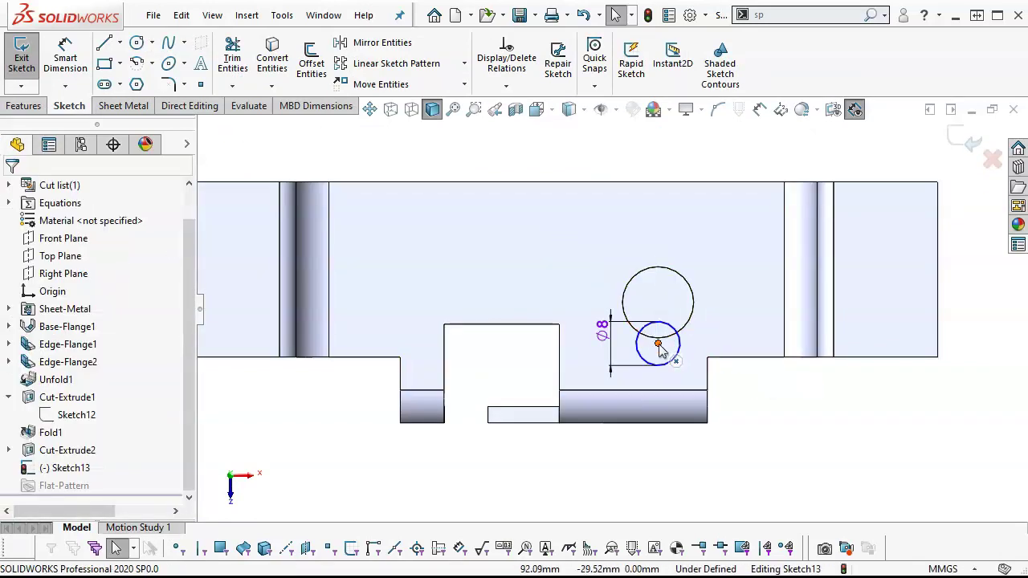
# Step: Make the foot circle concentric with the edge of the hole in the clip's top
pyautogui.click(658, 343)
pyautogui.click(739, 393)
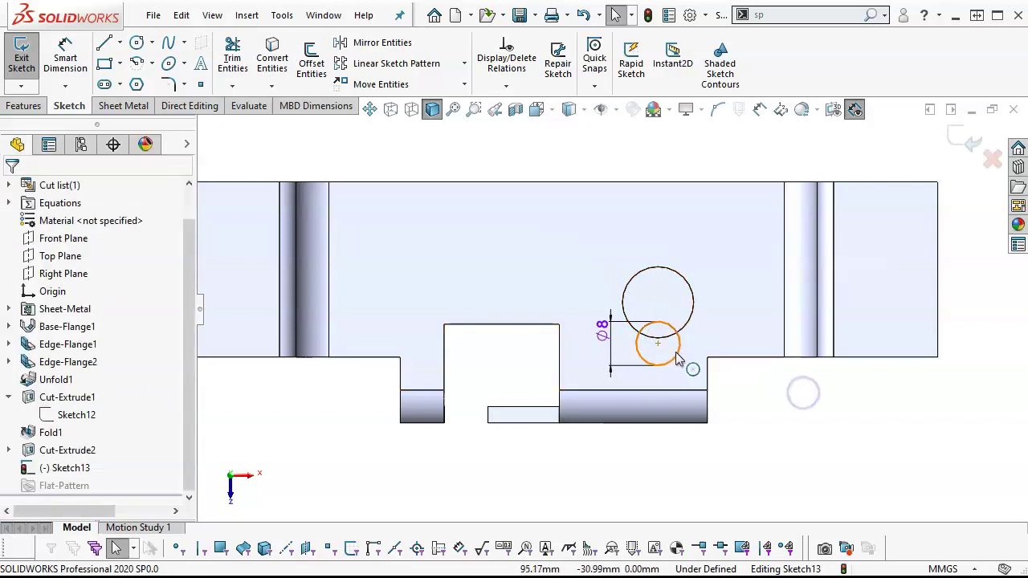
pyautogui.click(678, 353)
pyautogui.keyDown('ctrl'); pyautogui.click(683, 329); pyautogui.keyUp('ctrl')
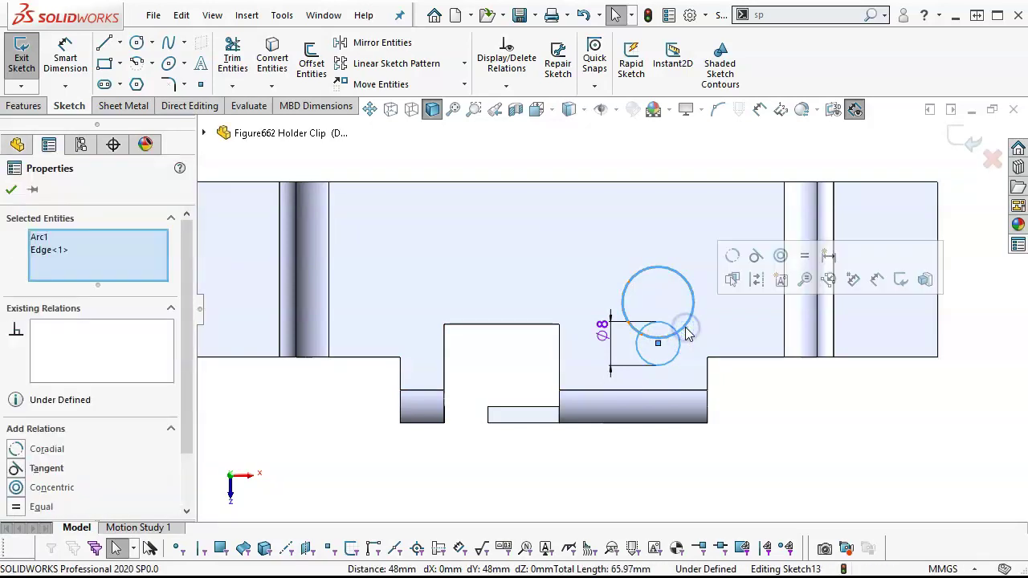
pyautogui.click(777, 256)
pyautogui.click(814, 514)
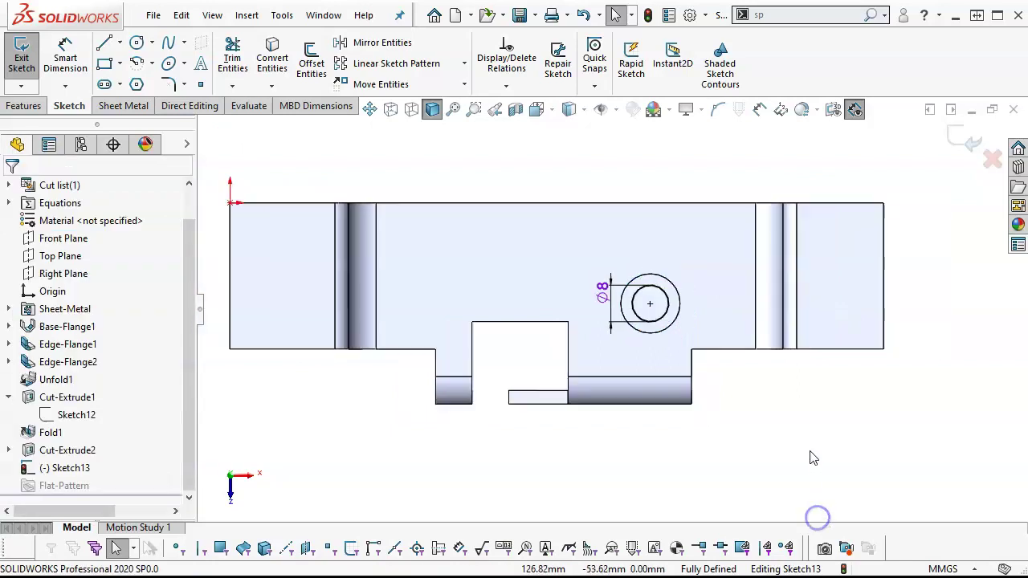
# Step: Cut the 8 mm circle through the front leg's foot with a Blind Extruded Cut linked to the sheet thickness
pyautogui.moveTo(815, 514); pyautogui.dragTo(904, 289, button='middle')
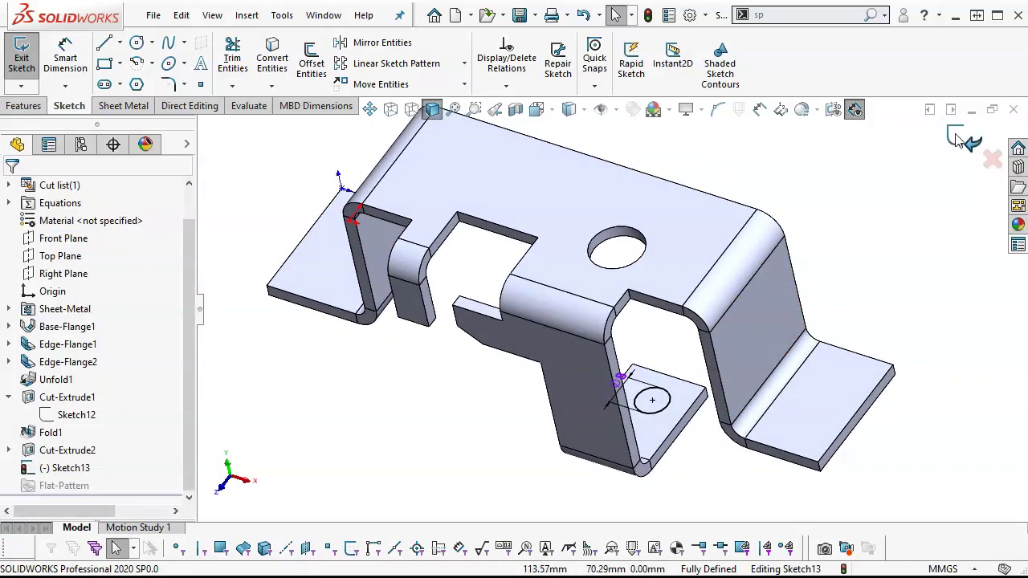
pyautogui.click(24, 105)
pyautogui.click(238, 63)
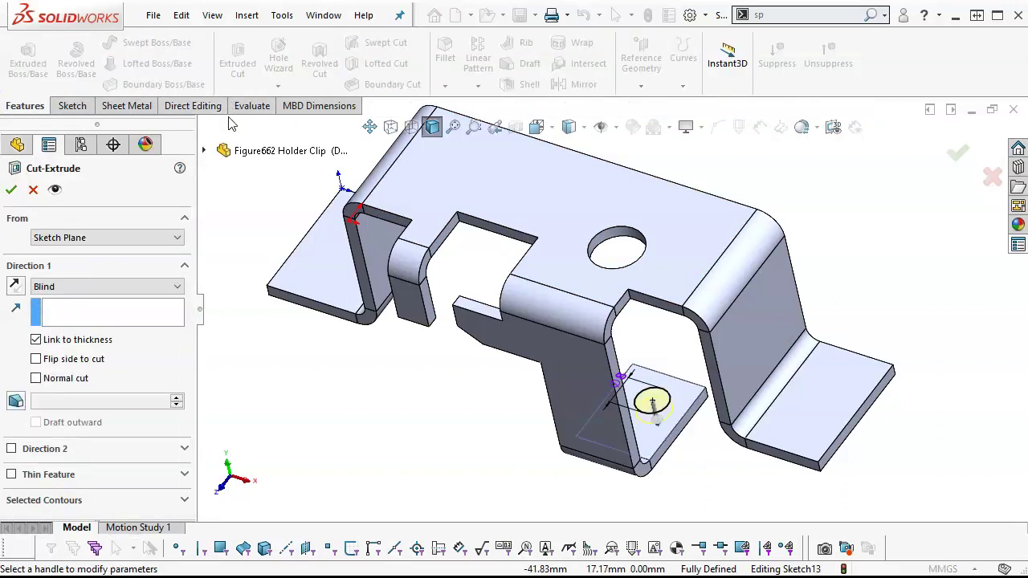
pyautogui.click(13, 189)
pyautogui.scroll(-3, 651, 385)
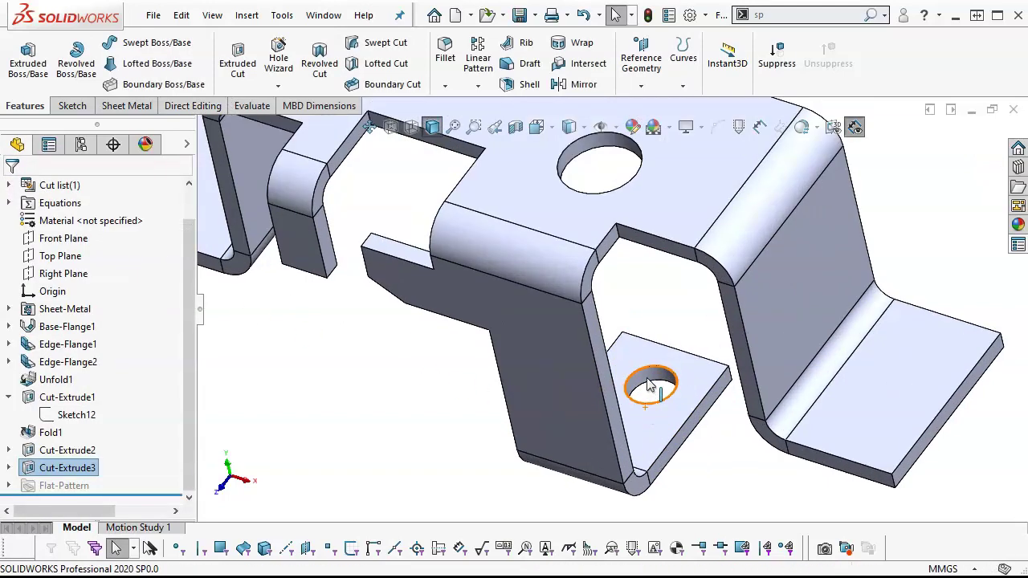
# Step: Measure the centre distance from the foot's hole to the foot's side edge face
pyautogui.click(649, 388)
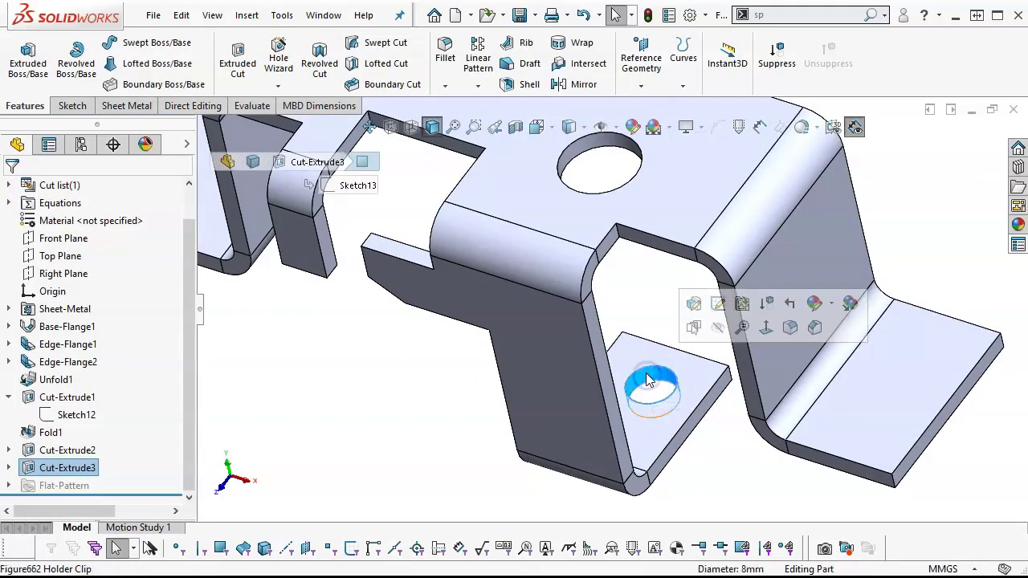
pyautogui.keyDown('ctrl'); pyautogui.click(614, 347); pyautogui.keyUp('ctrl')
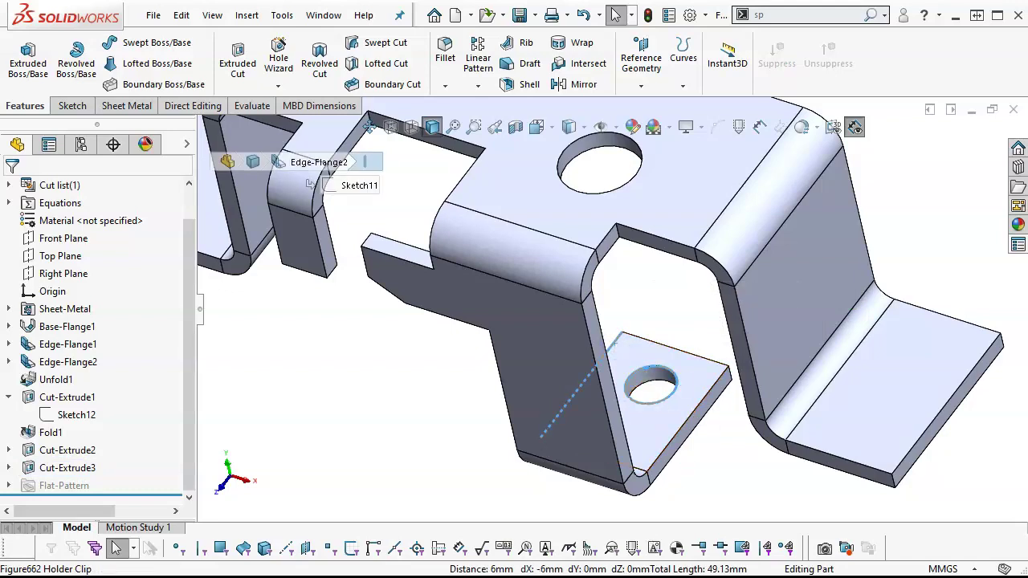
pyautogui.click(647, 386)
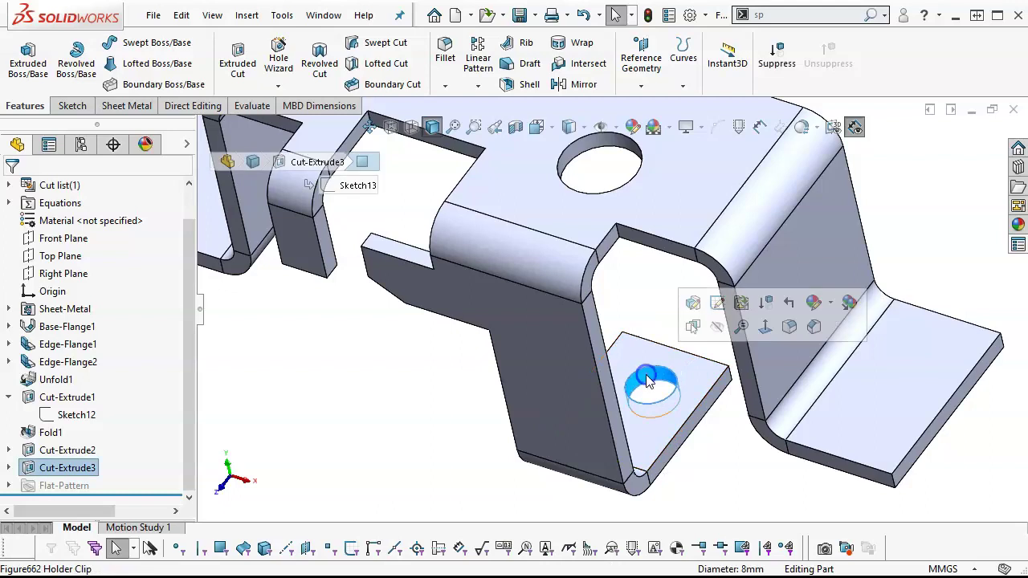
pyautogui.moveTo(641, 359); pyautogui.dragTo(741, 292, button='middle')
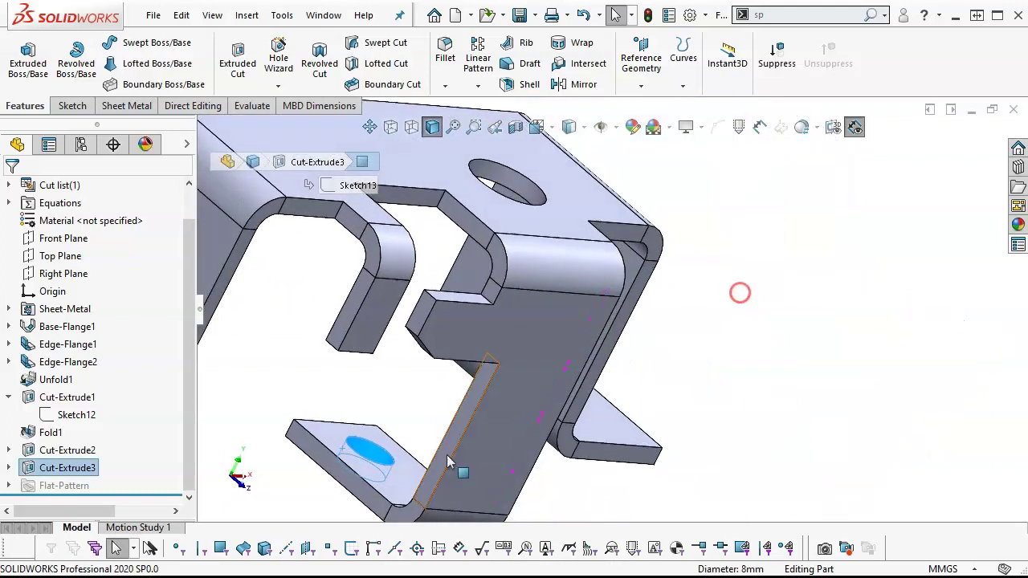
pyautogui.keyDown('ctrl'); pyautogui.click(347, 482); pyautogui.keyUp('ctrl')
pyautogui.moveTo(348, 482); pyautogui.dragTo(603, 464, button='middle')
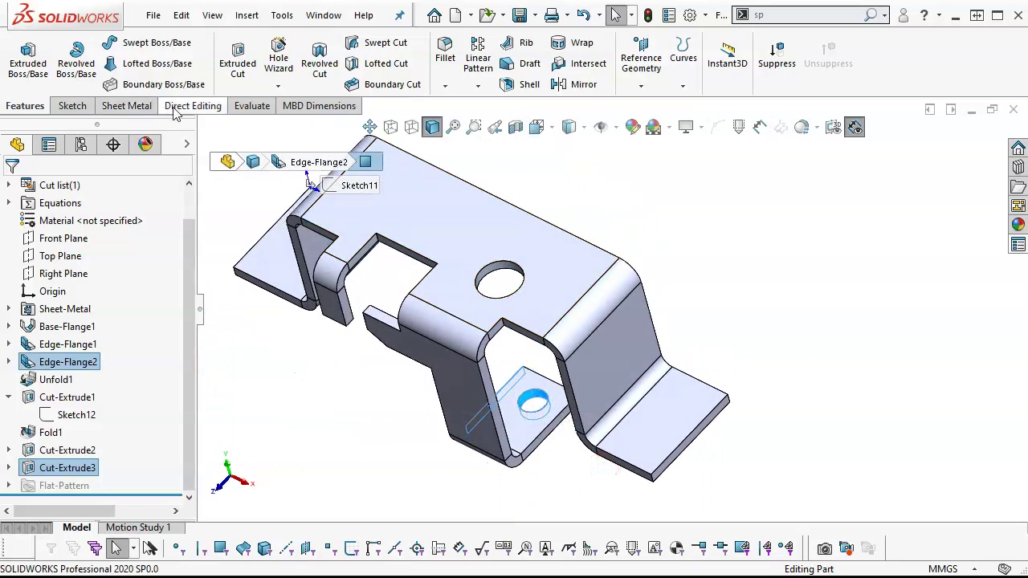
pyautogui.click(239, 108)
pyautogui.click(123, 63)
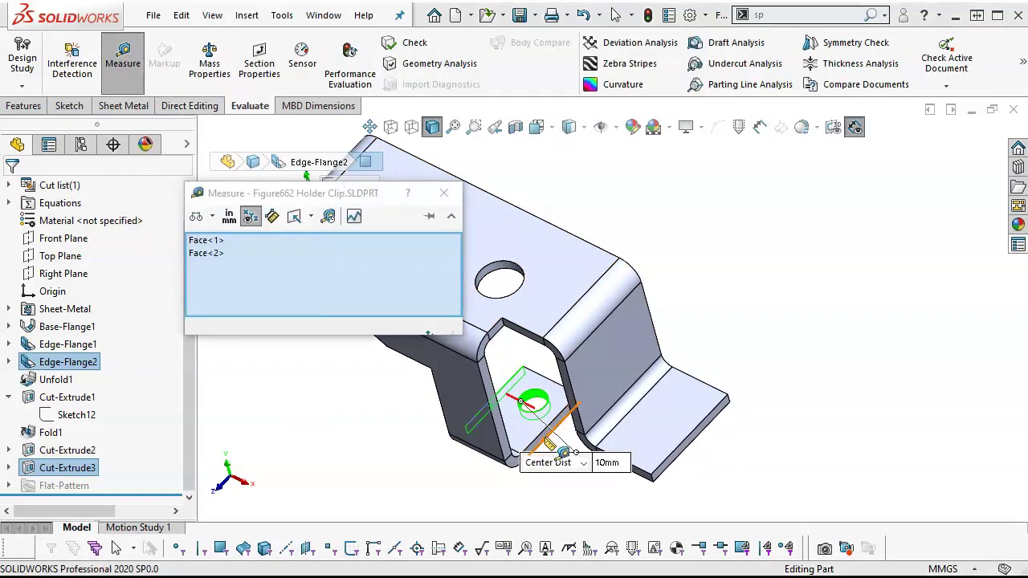
pyautogui.click(444, 193)
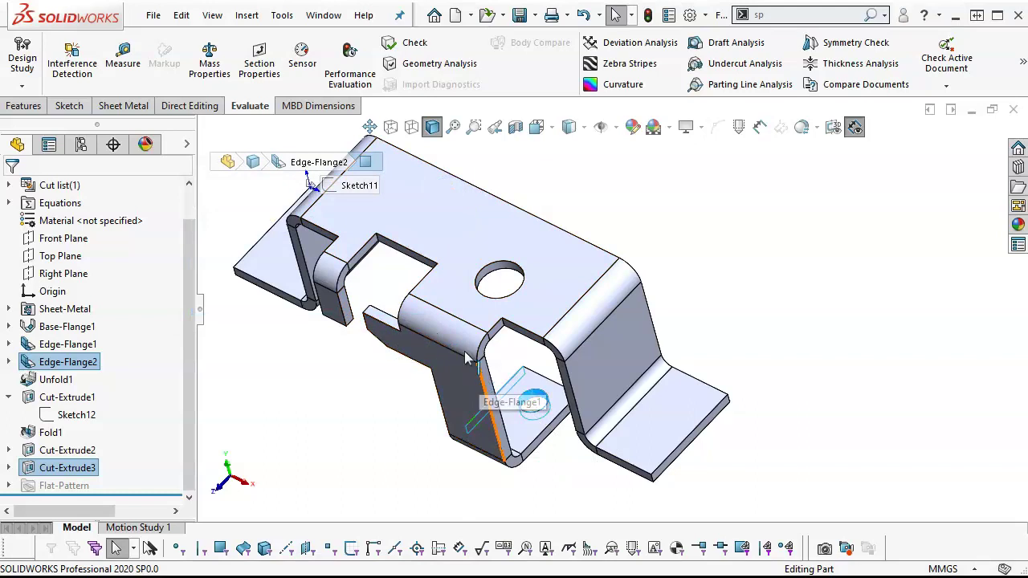
pyautogui.click(682, 301)
# Step: Start a fillet on the inner corner edge where the top's front cutout meets the front leg, with a 2 mm radius
pyautogui.moveTo(682, 301)
pyautogui.mouseDown(button='middle')
pyautogui.moveTo(701, 243)
pyautogui.moveTo(734, 236)
pyautogui.moveTo(693, 193)
pyautogui.moveTo(692, 299)
pyautogui.mouseUp(button='middle')
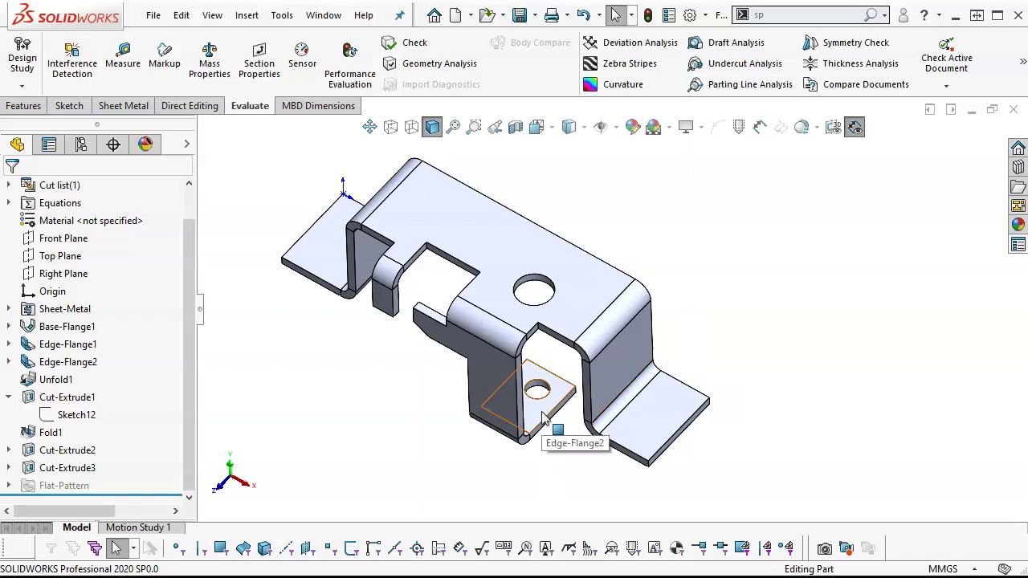
pyautogui.scroll(-3, 540, 402)
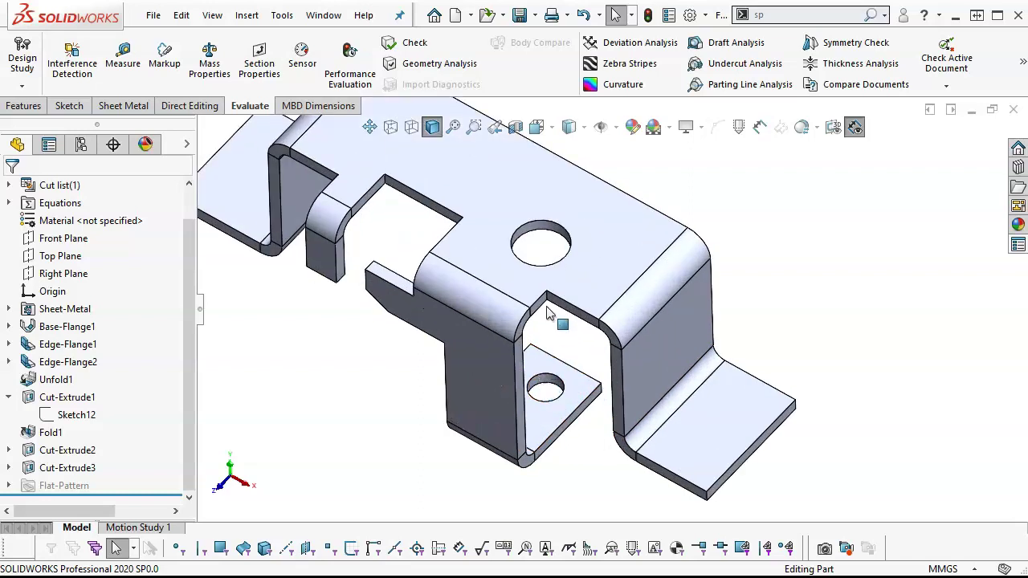
pyautogui.click(547, 297)
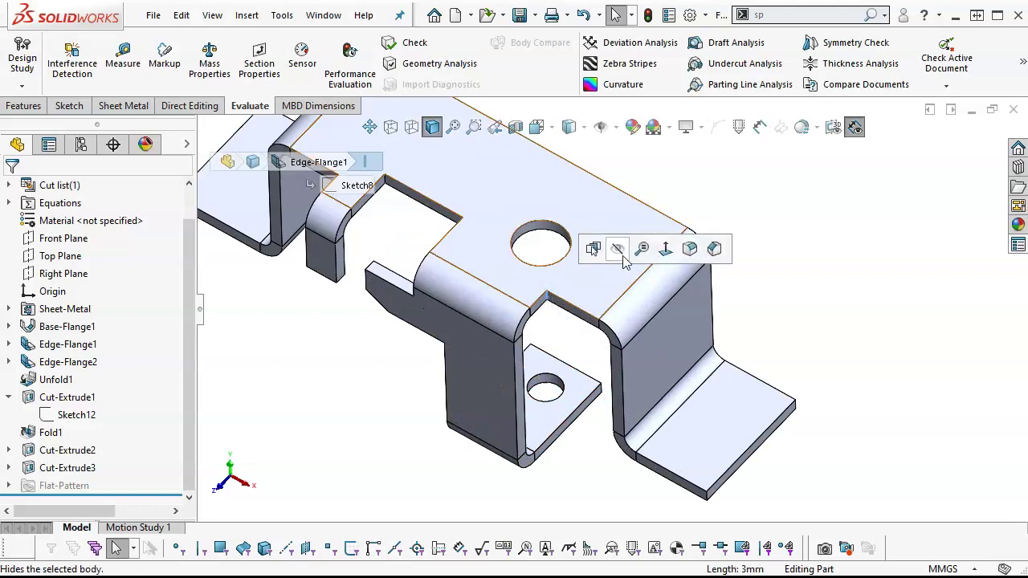
pyautogui.click(689, 249)
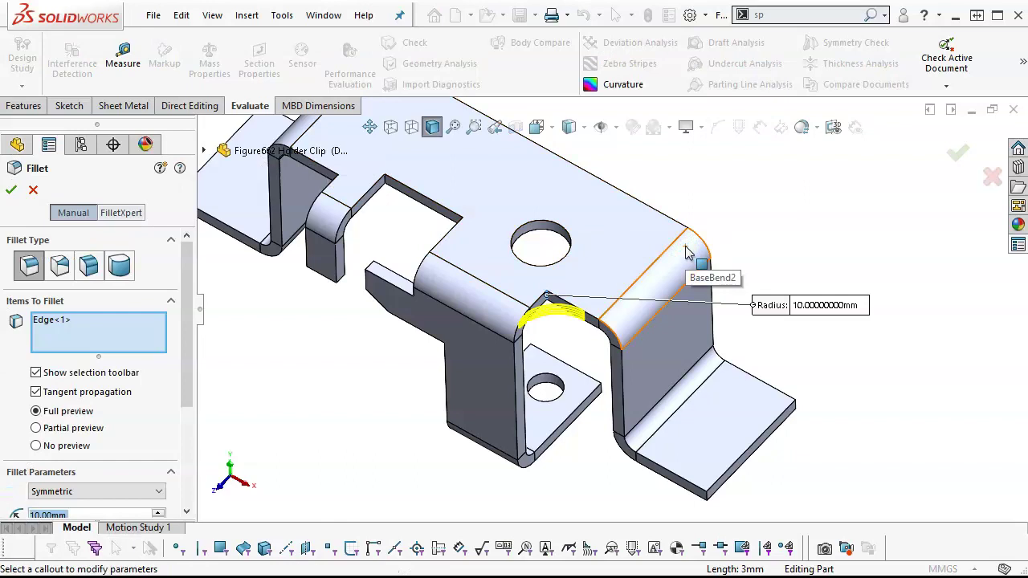
pyautogui.write('2')
pyautogui.press('Return')
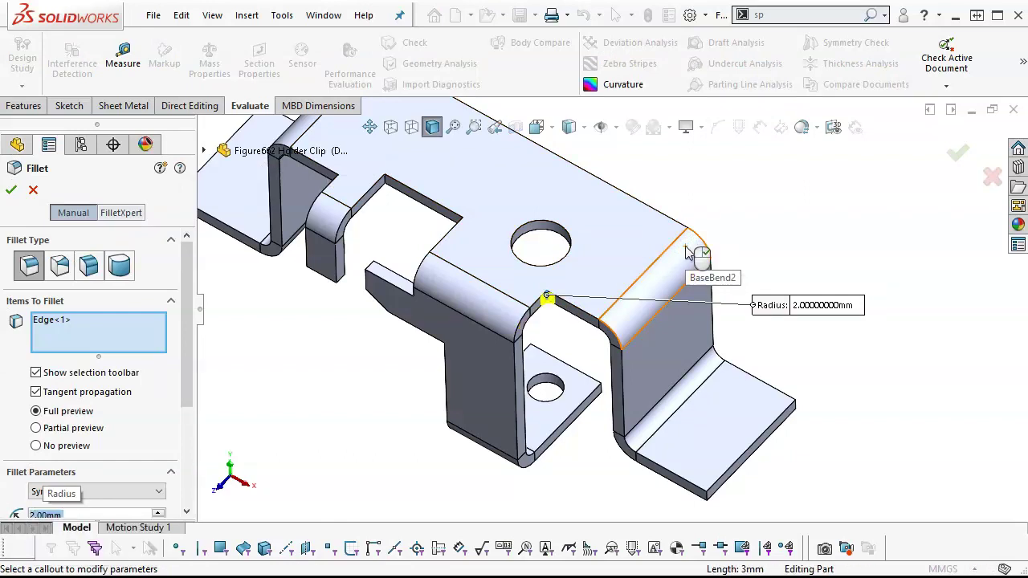
# Step: Add the notch's two corners, the small tab's outer corner and both corners joining the hook to the front leg, and finish the fillet
pyautogui.click(387, 189)
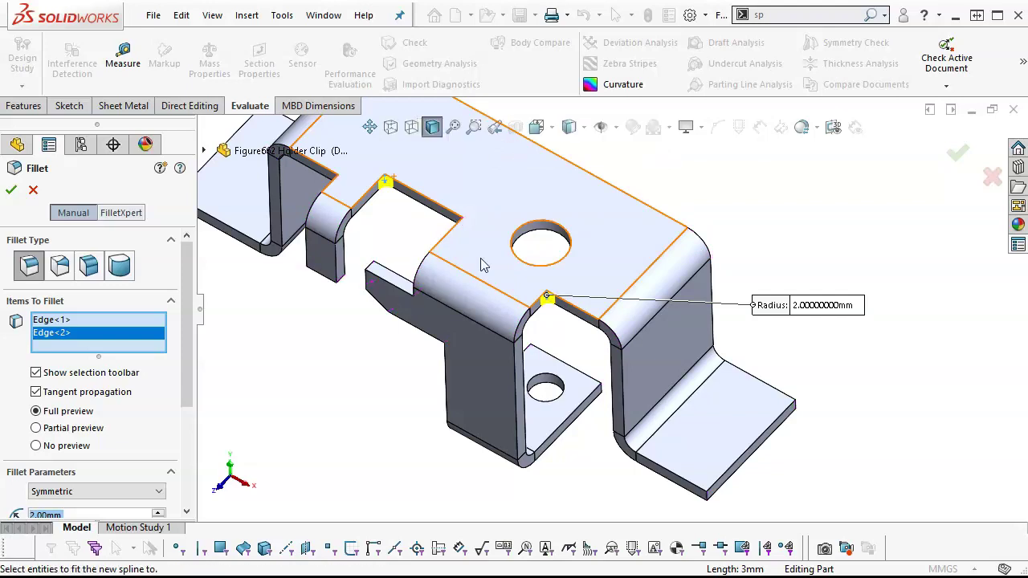
pyautogui.moveTo(386, 303); pyautogui.dragTo(420, 425, button='middle')
pyautogui.scroll(-5, 439, 332)
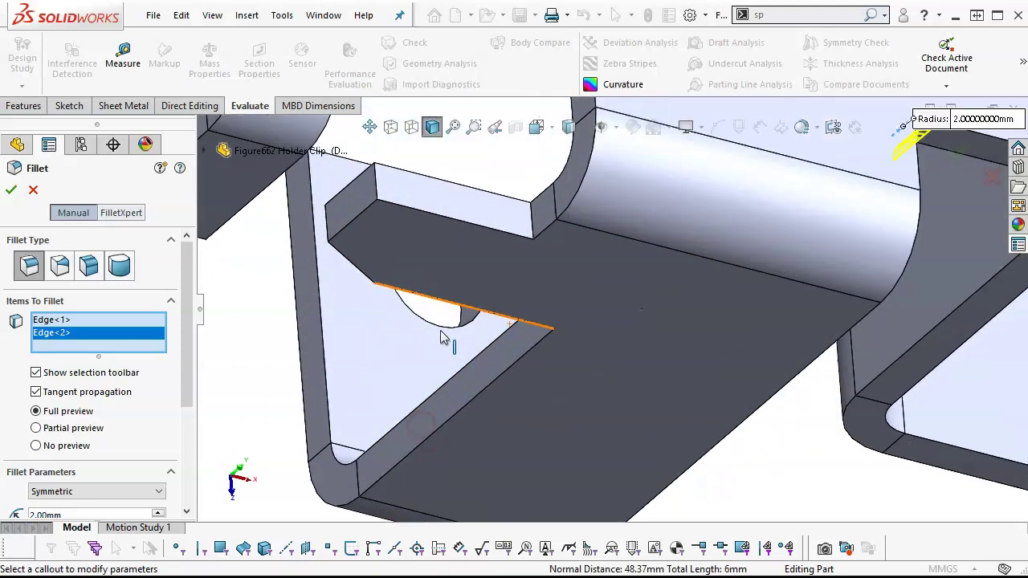
pyautogui.click(532, 230)
pyautogui.moveTo(556, 390); pyautogui.dragTo(429, 363, button='middle')
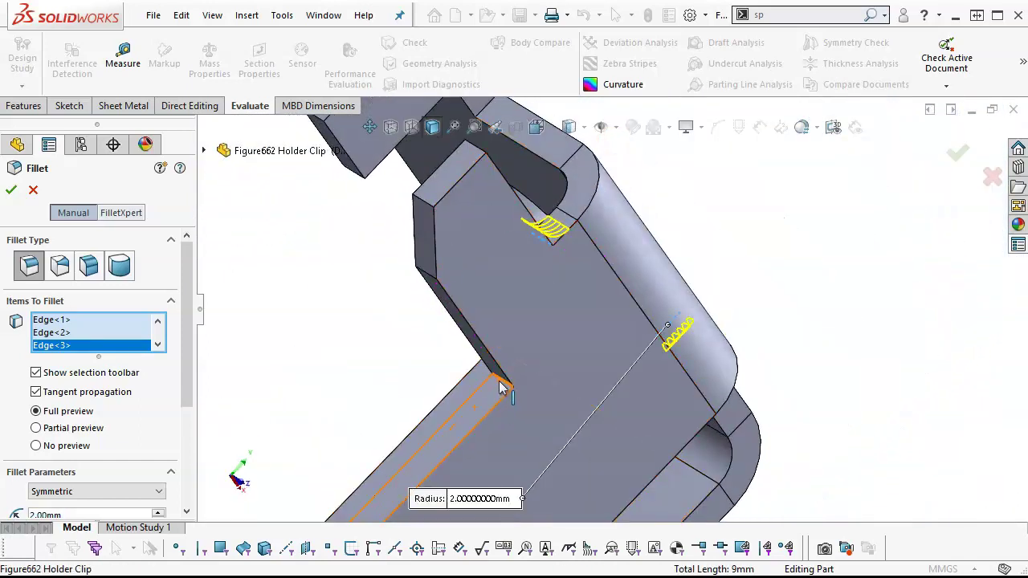
pyautogui.click(688, 302)
pyautogui.moveTo(689, 302); pyautogui.dragTo(560, 217, button='middle')
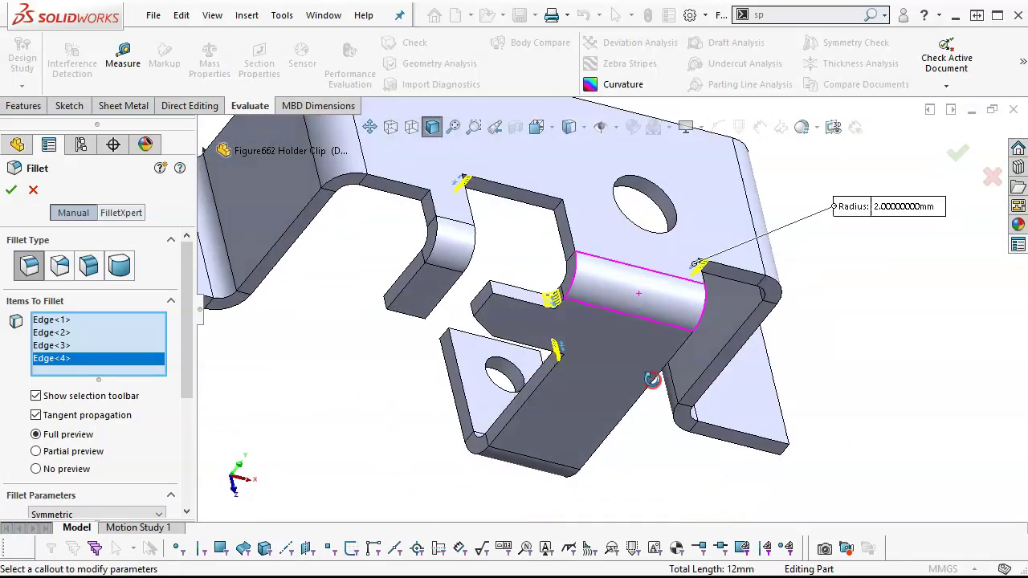
pyautogui.click(560, 217)
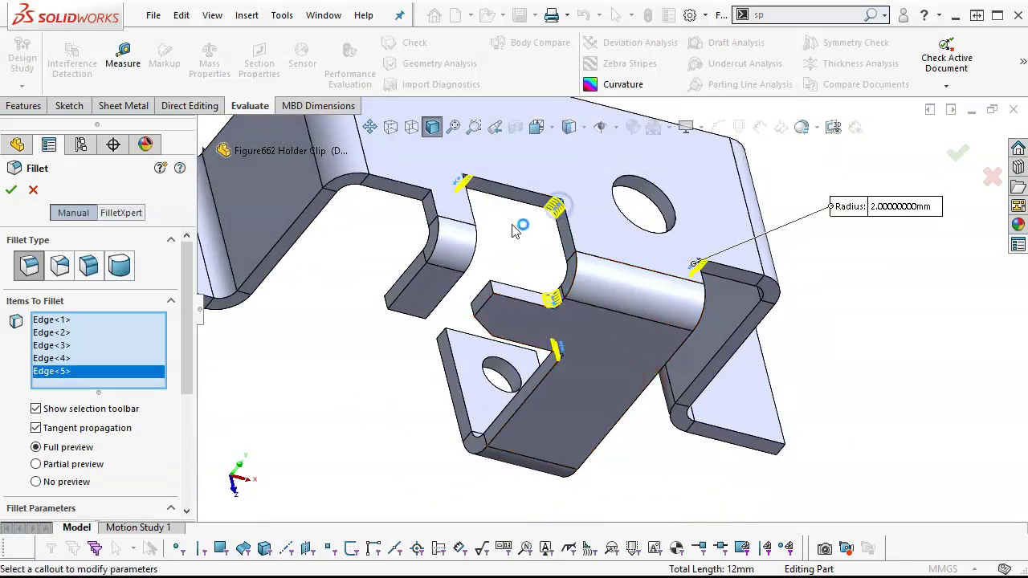
pyautogui.click(429, 208)
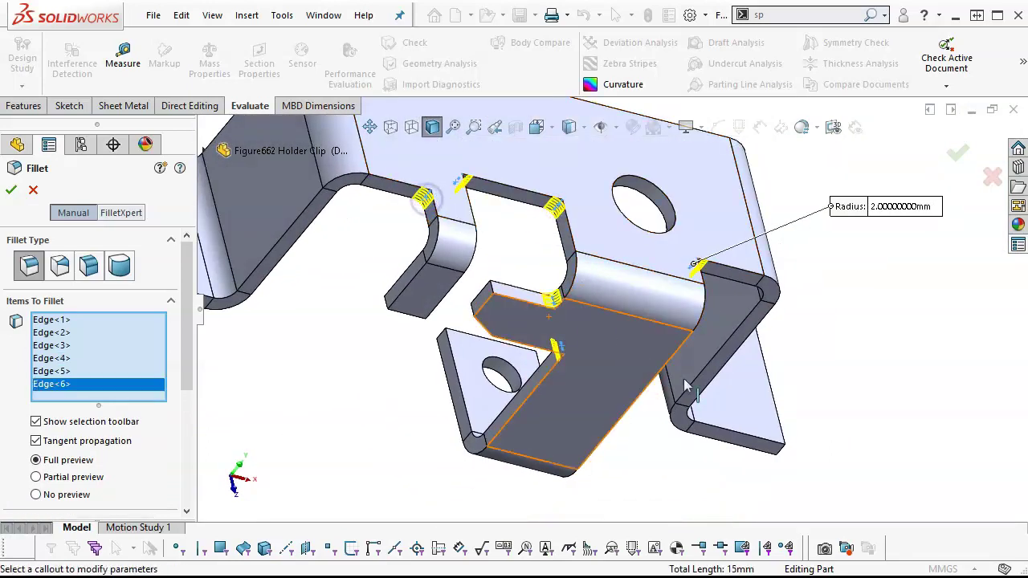
pyautogui.moveTo(683, 386); pyautogui.dragTo(627, 356, button='middle')
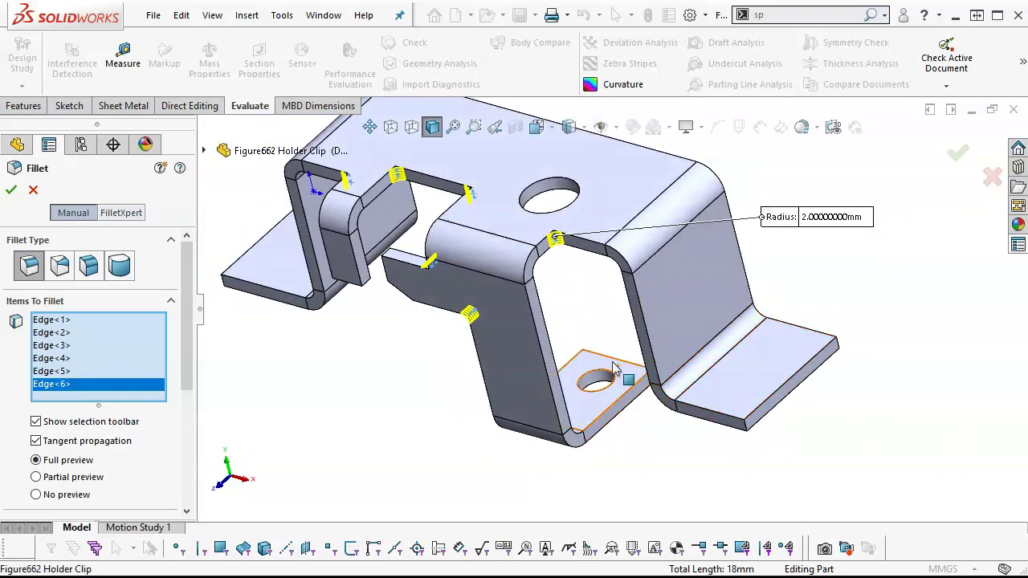
pyautogui.press('Return')
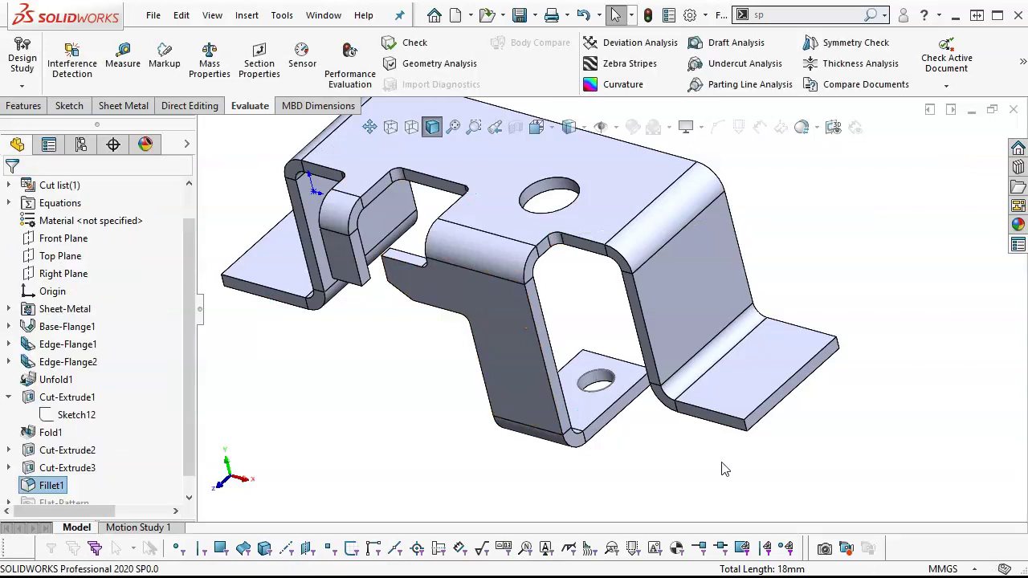
# Step: Fillet the four outer corner edges of the clip's two side feet with a 7 mm radius
pyautogui.click(747, 428)
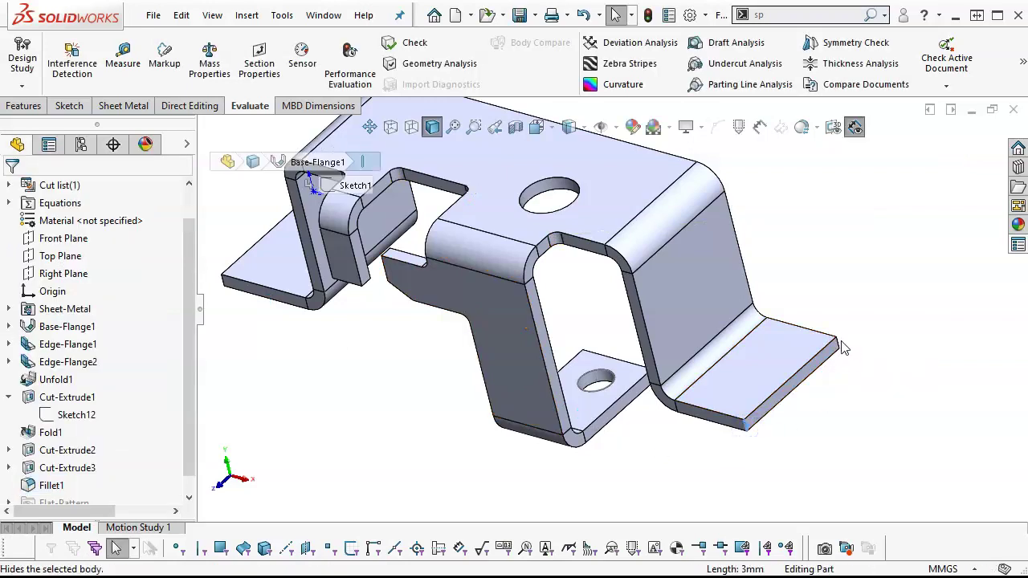
pyautogui.moveTo(632, 447); pyautogui.dragTo(478, 418, button='middle')
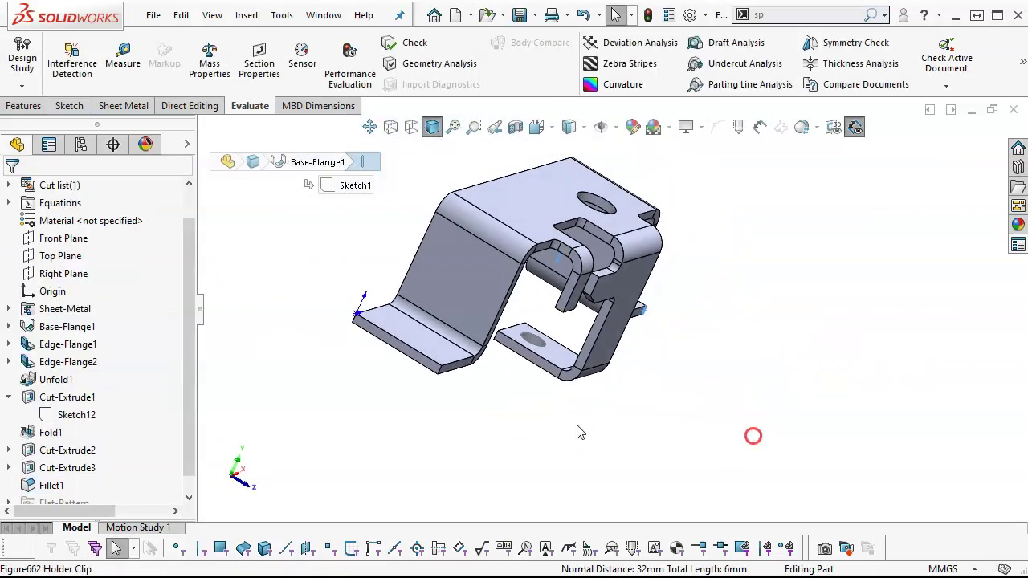
pyautogui.click(441, 376)
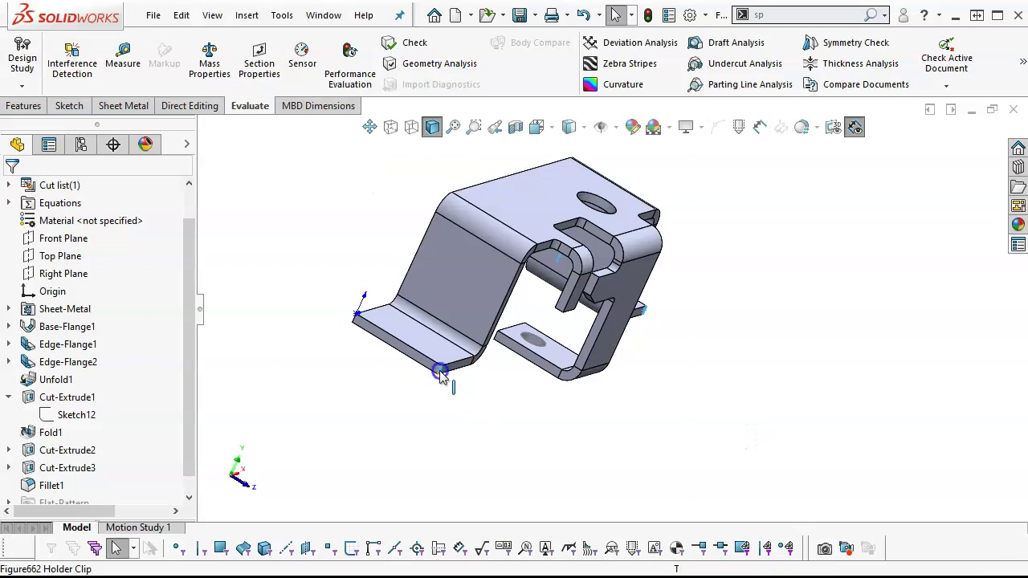
pyautogui.click(353, 321)
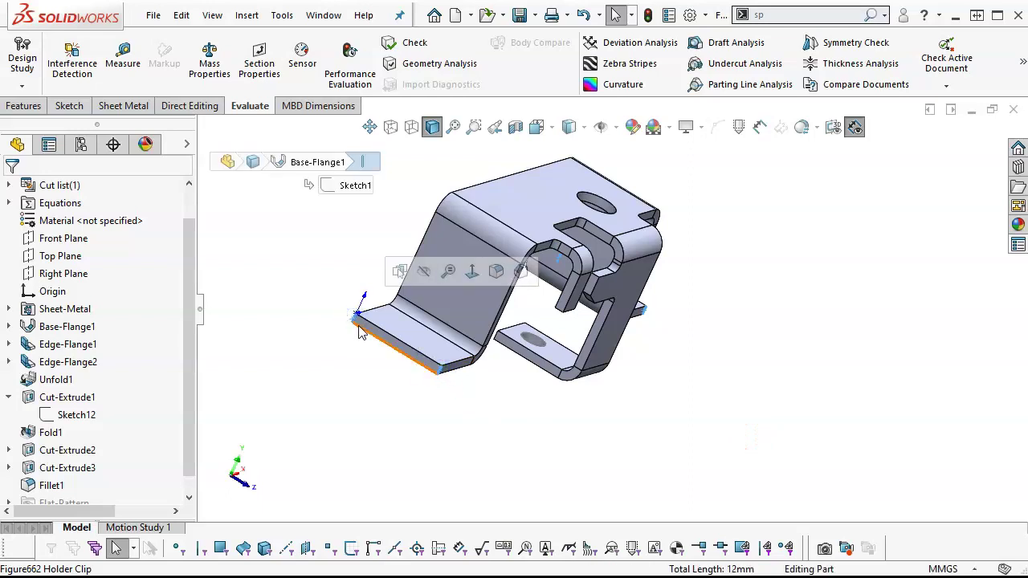
pyautogui.click(499, 272)
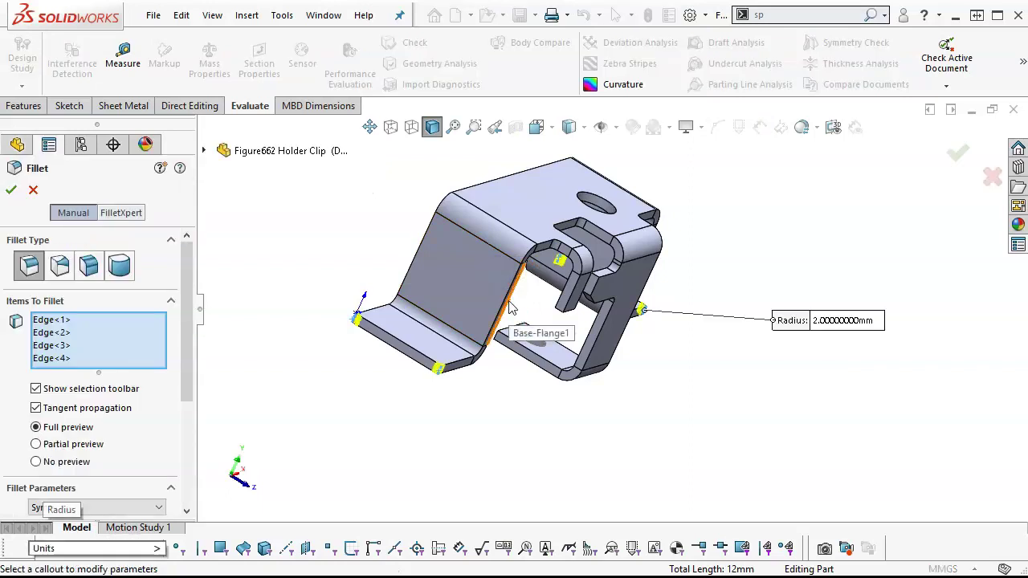
pyautogui.write('7')
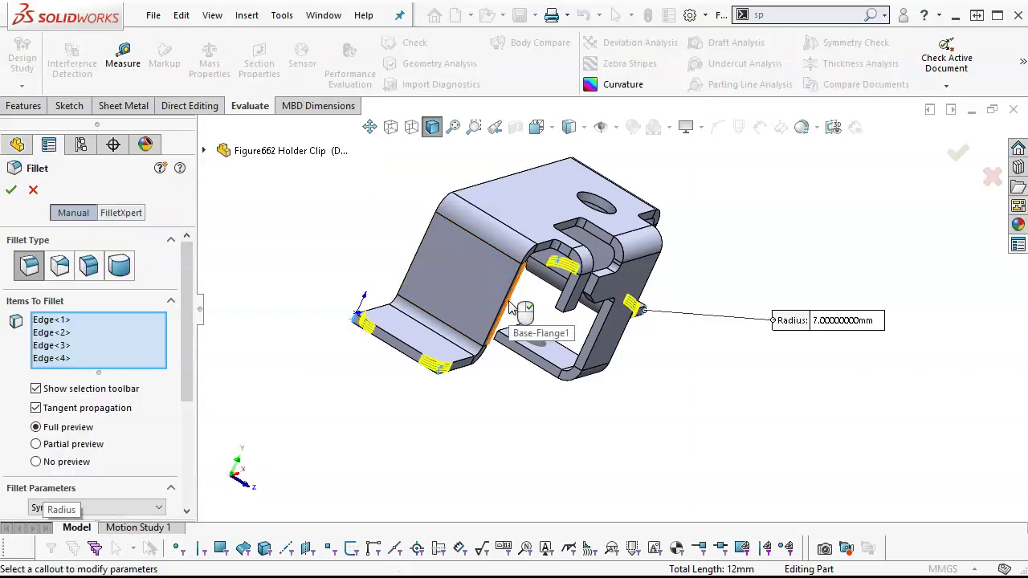
pyautogui.click(10, 190)
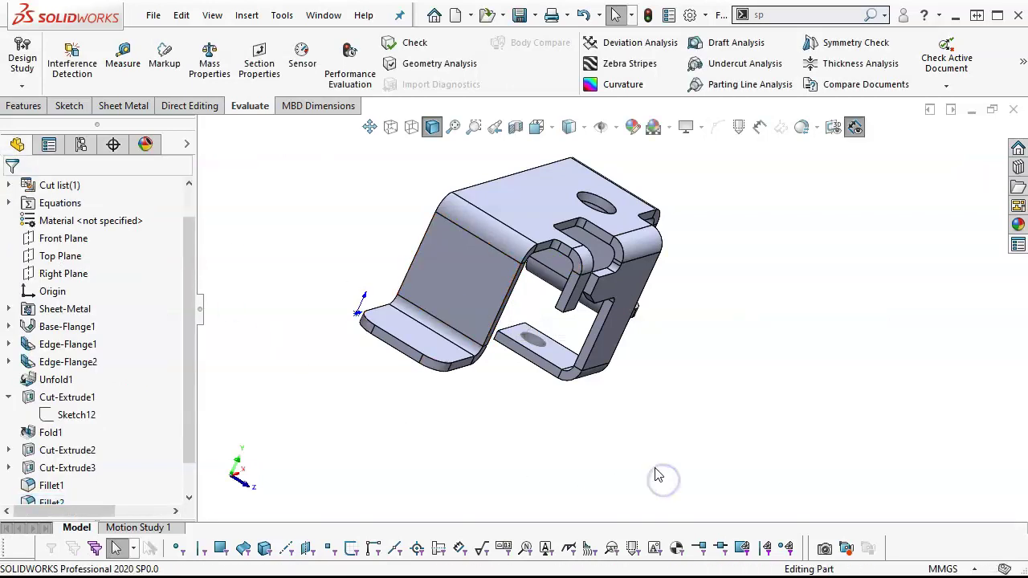
# Step: Hide the sketch of the 8 mm hole in the front leg's foot
pyautogui.hotkey('ctrl', '7')
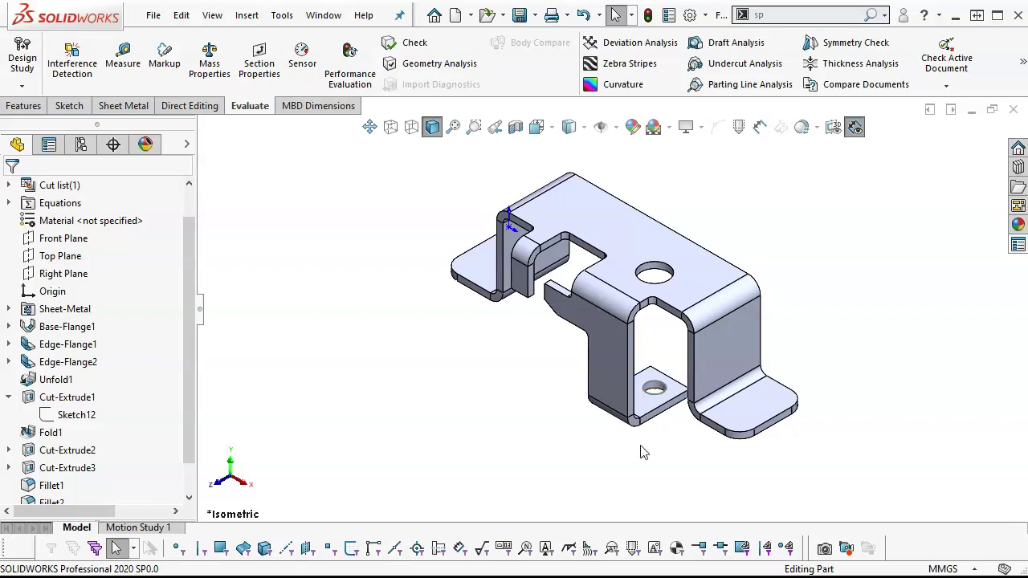
pyautogui.rightClick(655, 393)
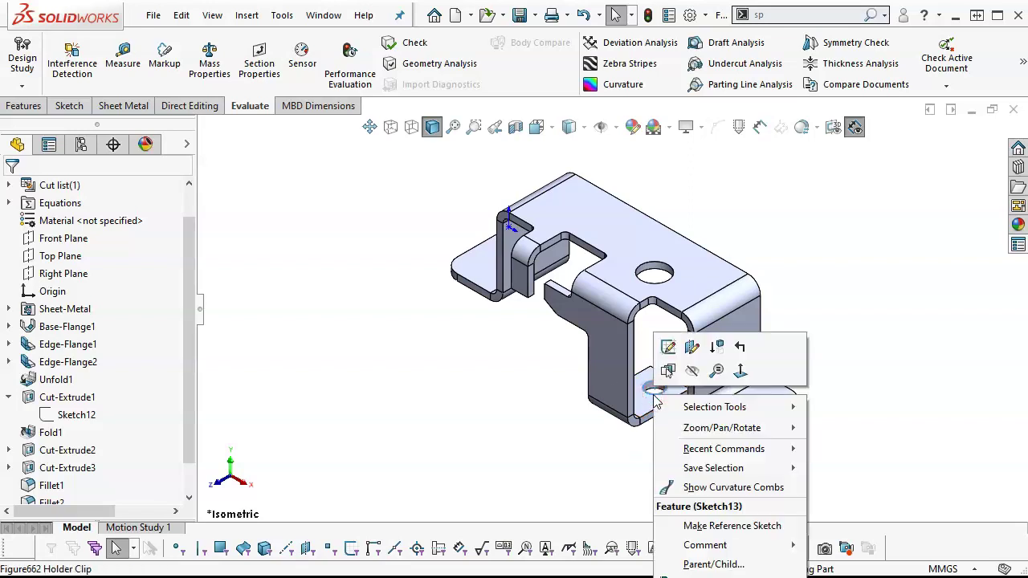
pyautogui.click(693, 370)
pyautogui.click(582, 444)
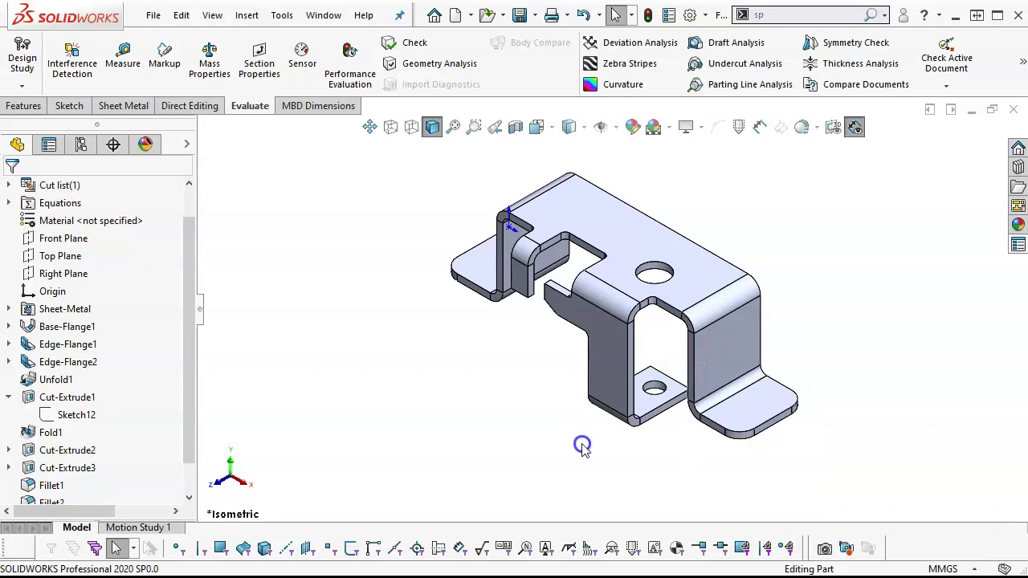
# Step: Flatten the clip, collapse the first cut feature's tree entry and examine the outline and bend lines of the flat pattern
pyautogui.scroll(-2, 806, 334)
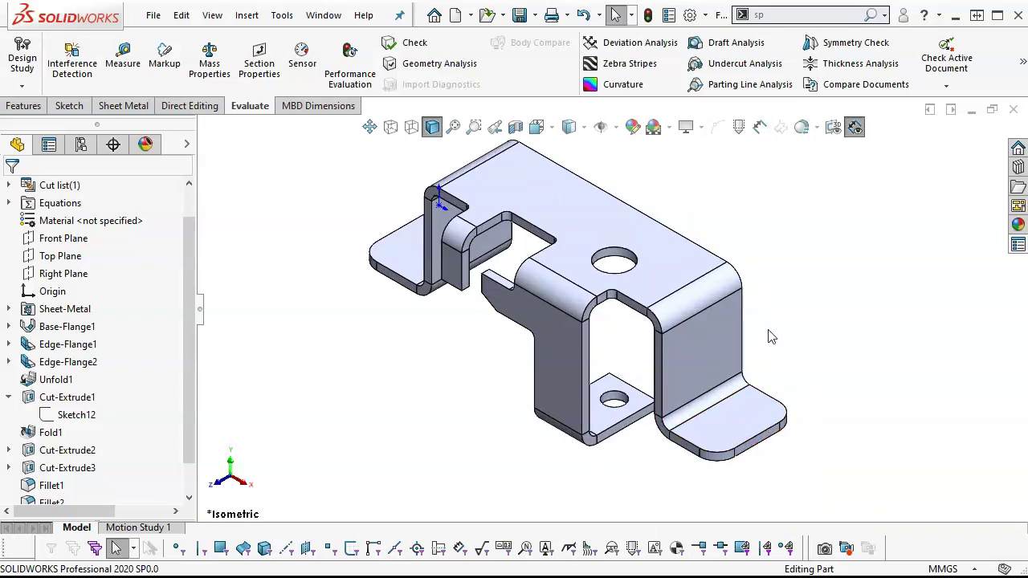
pyautogui.moveTo(769, 330); pyautogui.dragTo(787, 318, button='middle')
pyautogui.press('f')
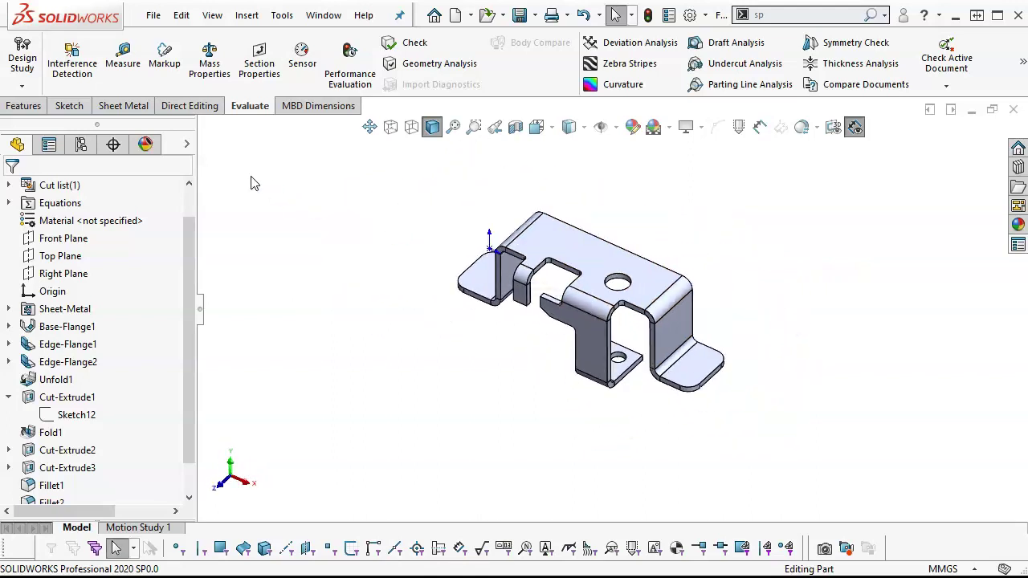
pyautogui.click(121, 106)
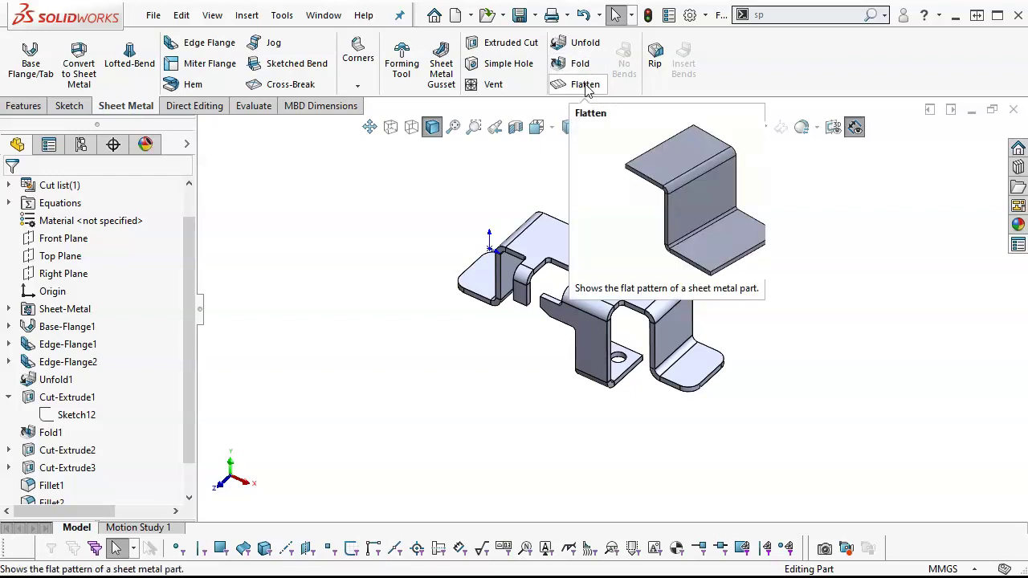
pyautogui.click(586, 85)
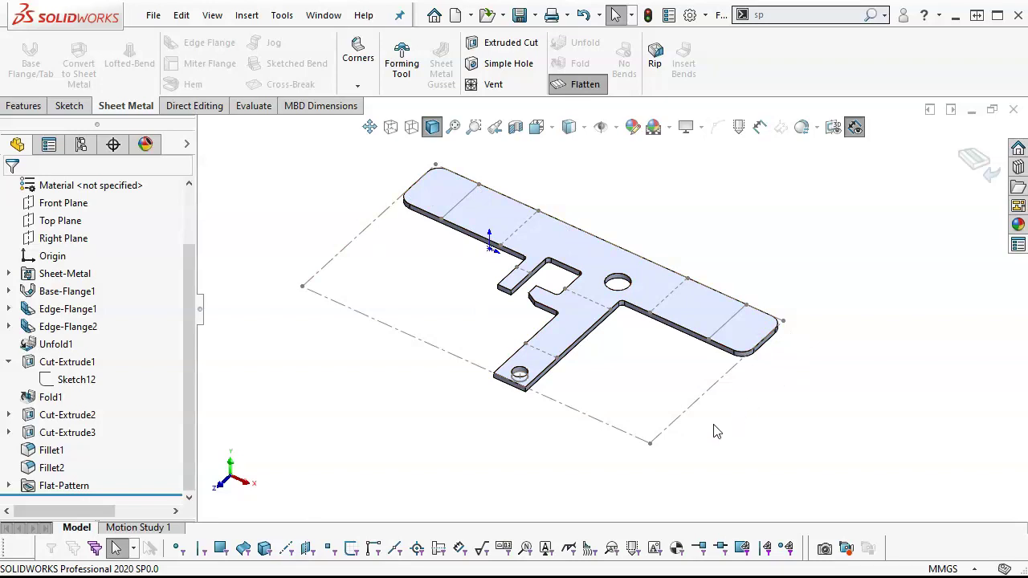
pyautogui.scroll(-1, 507, 366)
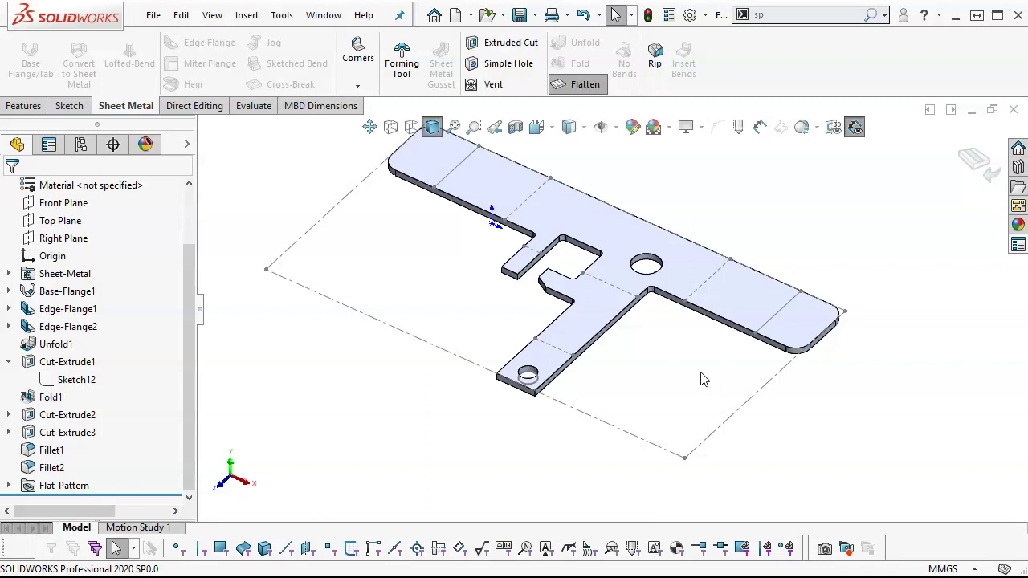
pyautogui.click(9, 364)
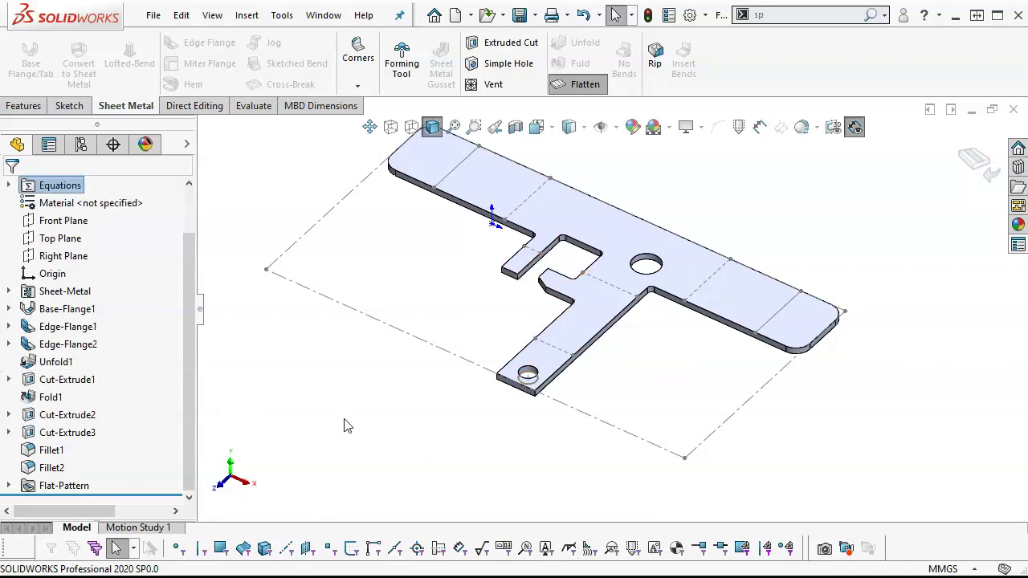
pyautogui.scroll(2, 472, 240)
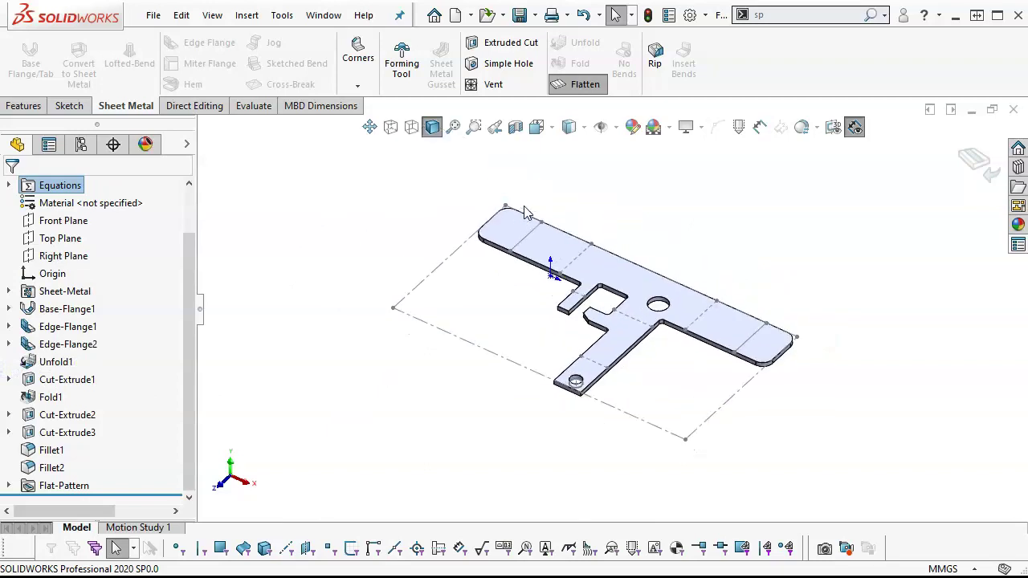
pyautogui.scroll(-1, 584, 346)
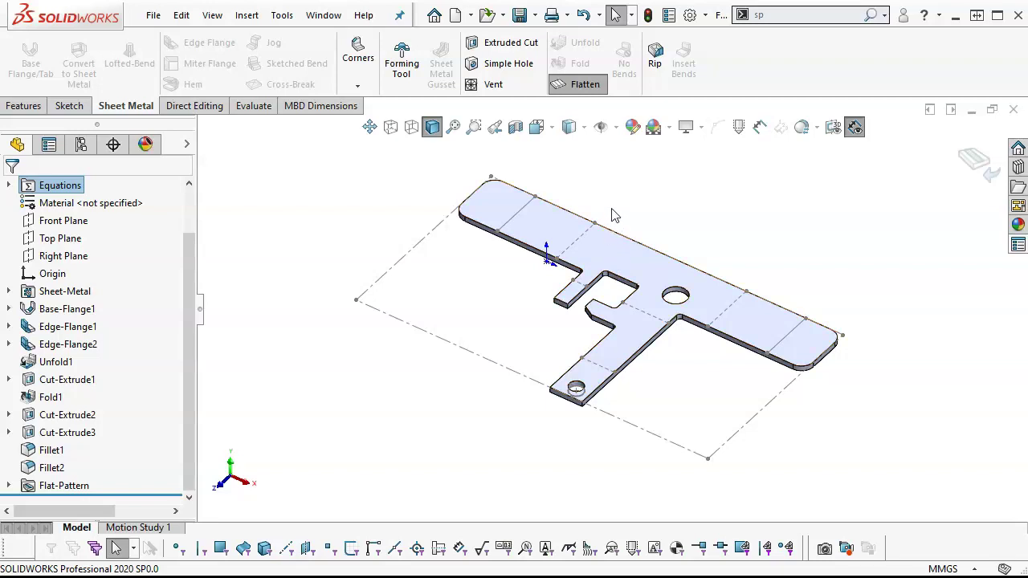
pyautogui.keyDown('ctrl'); pyautogui.moveTo(610, 188); pyautogui.dragTo(610, 213, button='middle'); pyautogui.keyUp('ctrl')
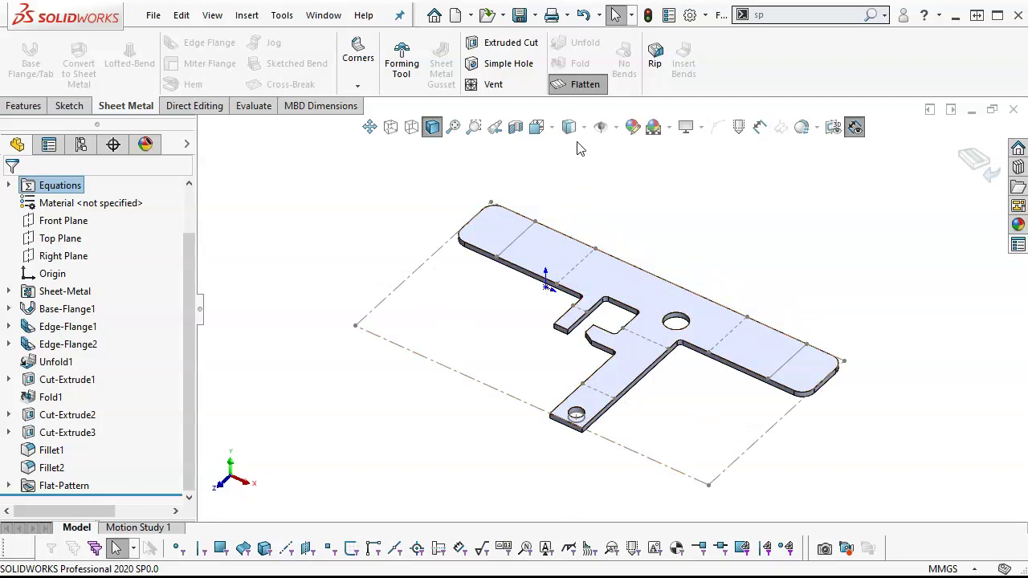
# Step: Exit the flat pattern to return the clip to its folded state and review the finished part
pyautogui.click(570, 86)
pyautogui.click(574, 86)
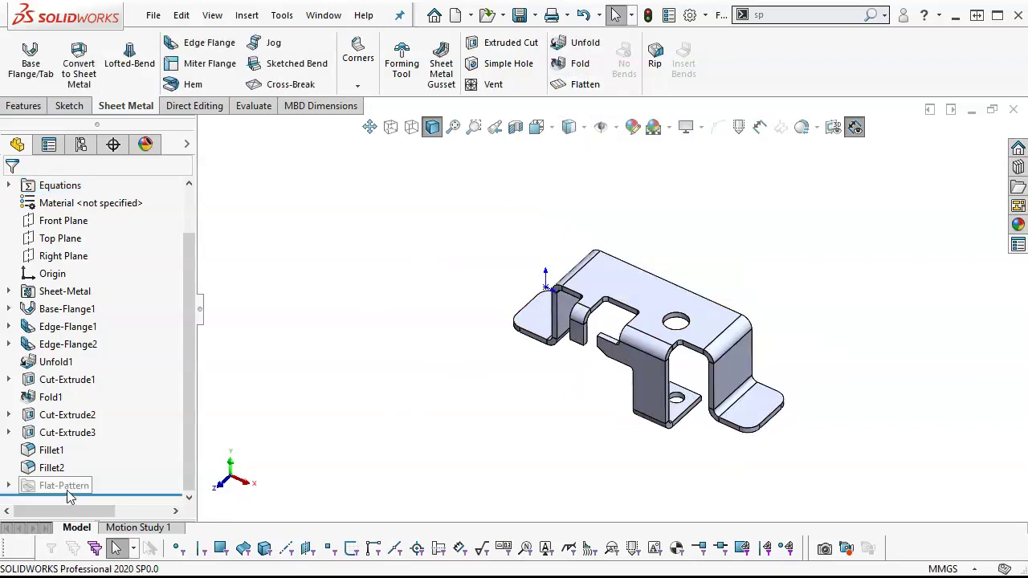
pyautogui.moveTo(69, 497)
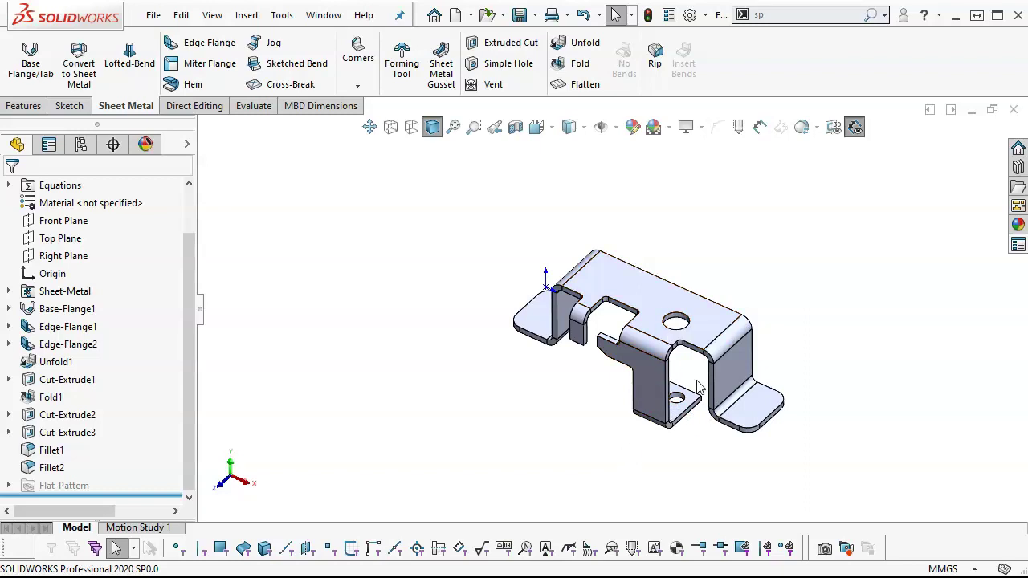
pyautogui.scroll(-2, 699, 388)
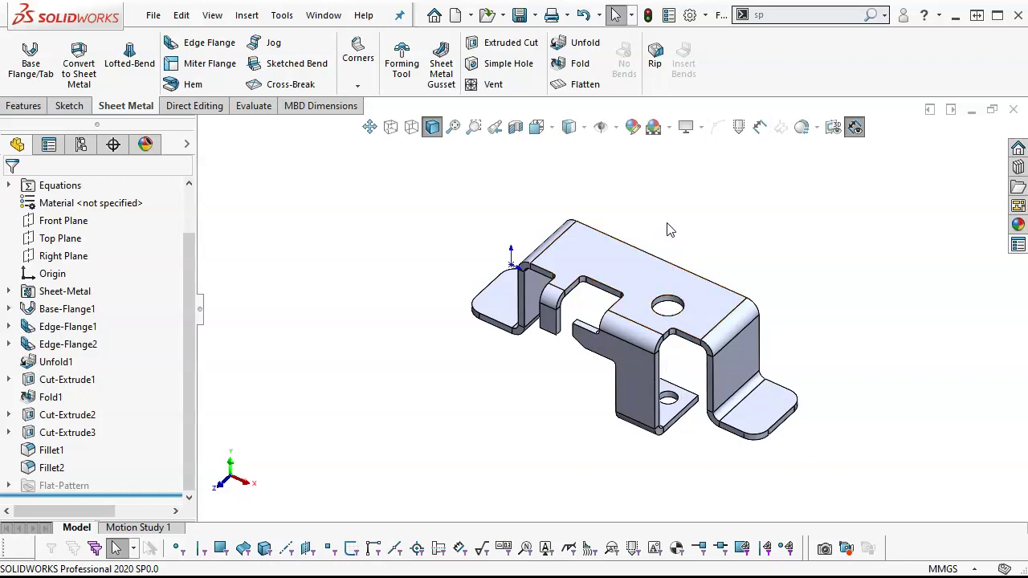
# Step: Assign Brass from the Copper Alloys category of the SOLIDWORKS Materials library as the clip's material
pyautogui.moveTo(675, 191); pyautogui.dragTo(651, 215, button='middle')
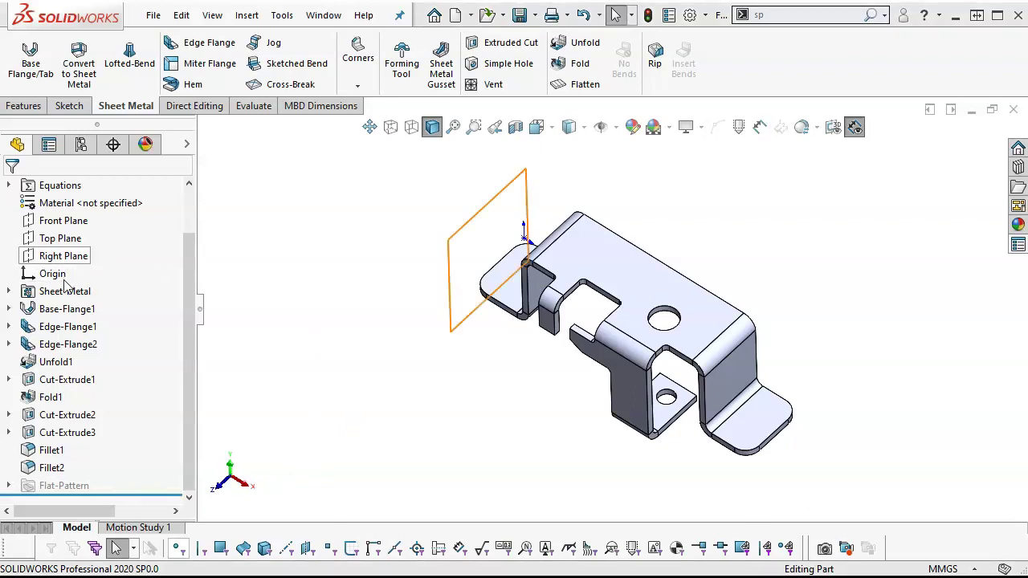
pyautogui.rightClick(101, 203)
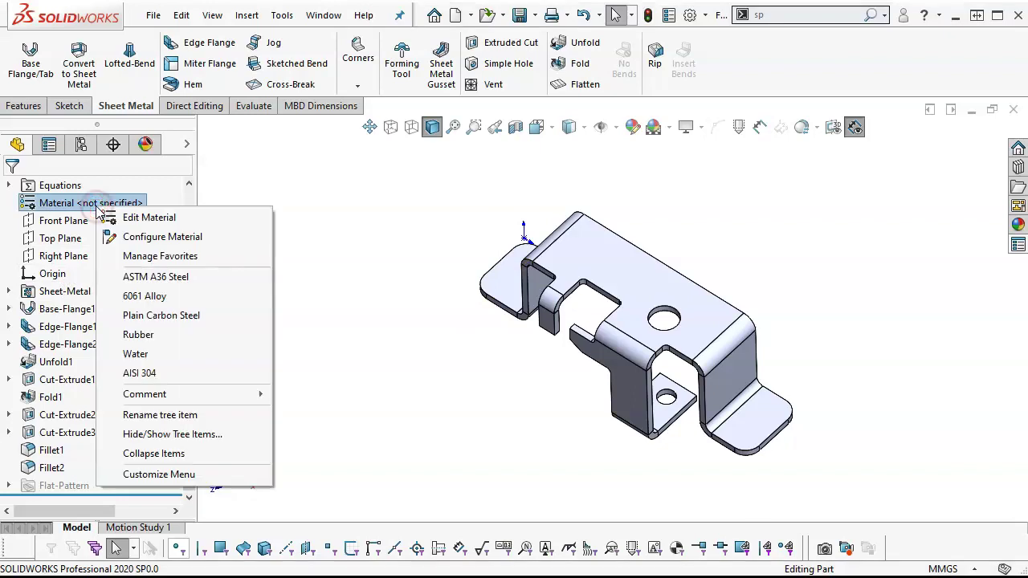
pyautogui.click(143, 219)
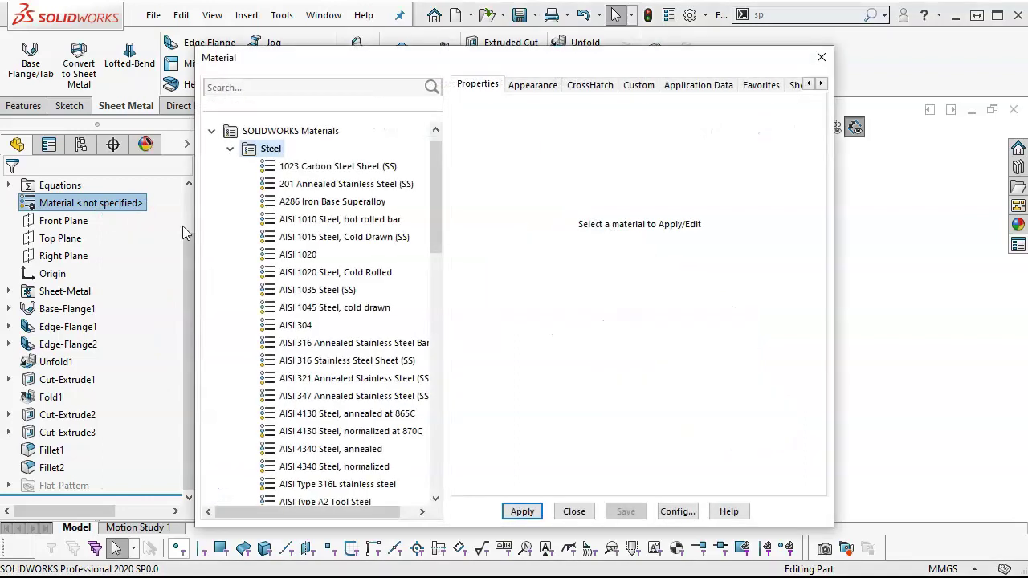
pyautogui.click(230, 148)
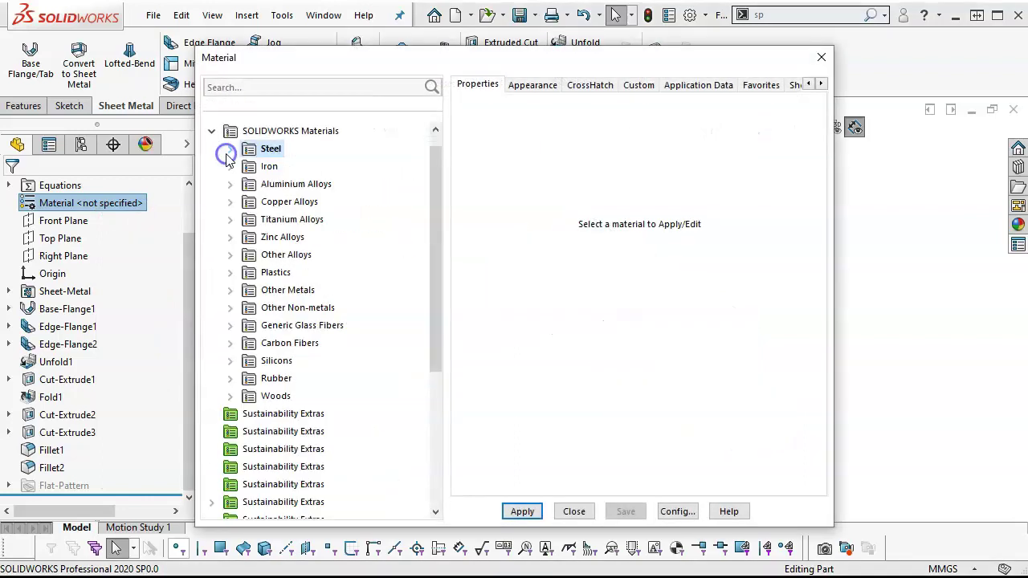
pyautogui.click(230, 201)
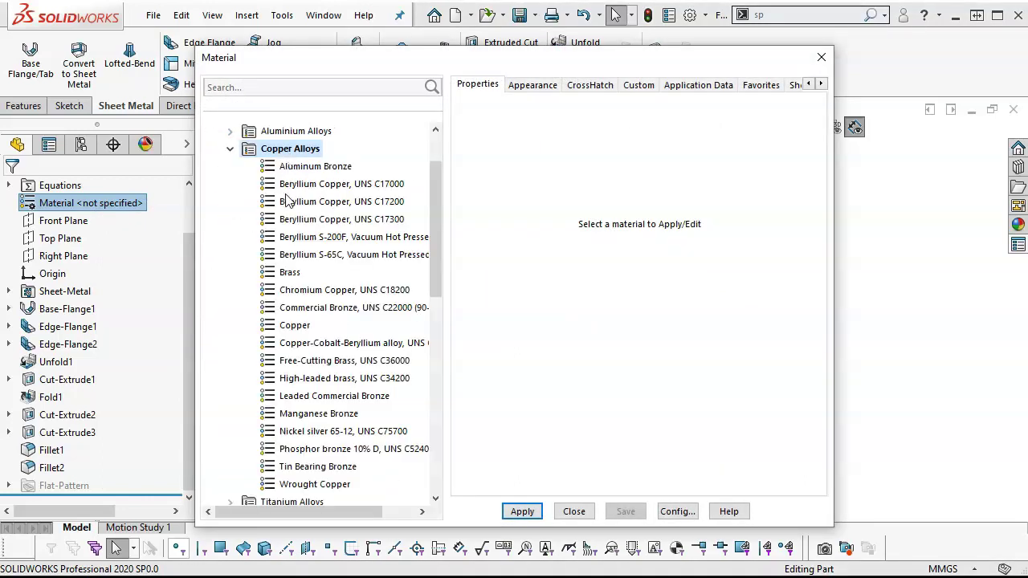
pyautogui.click(290, 273)
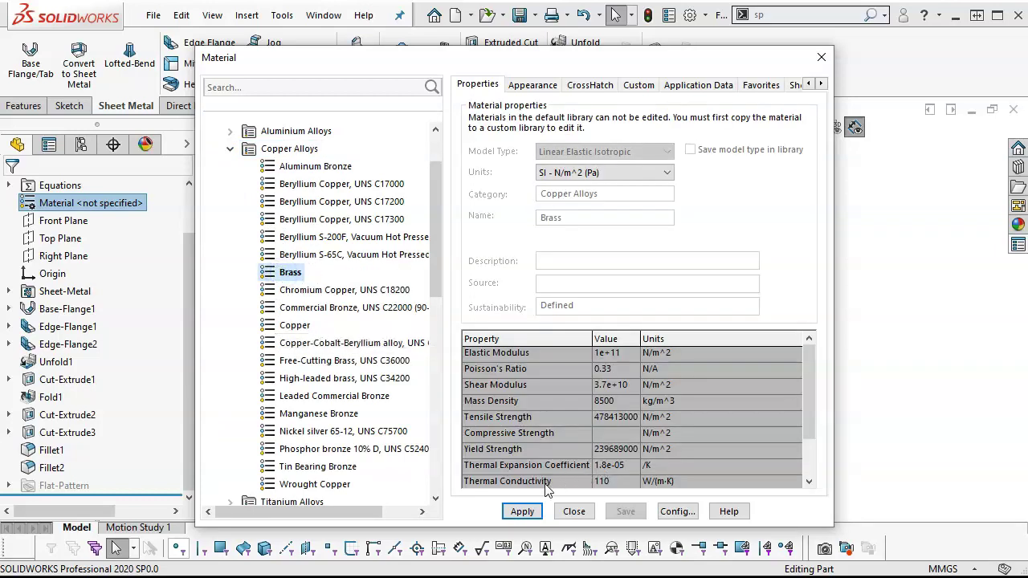
pyautogui.click(520, 513)
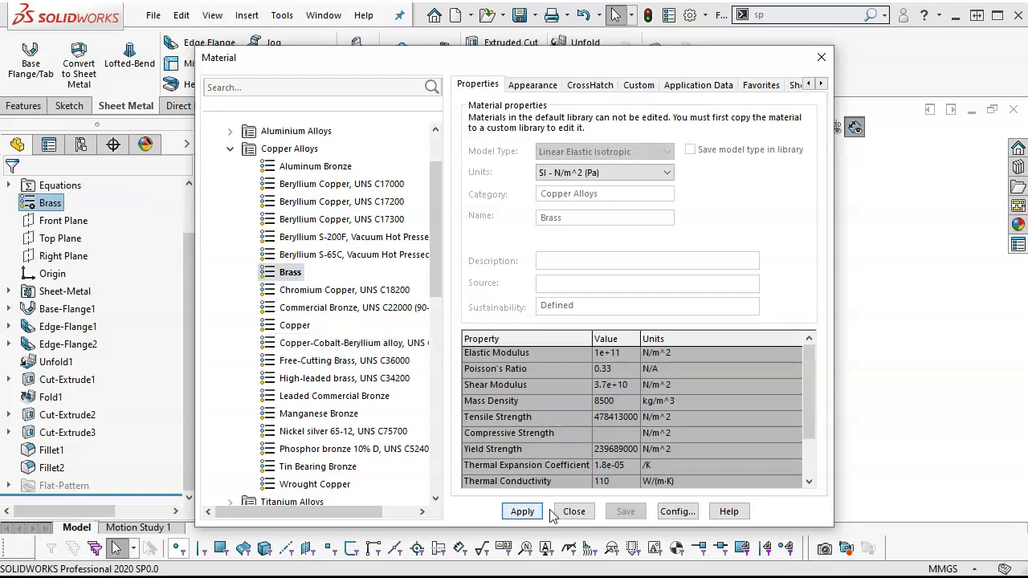
pyautogui.click(574, 512)
pyautogui.moveTo(539, 344); pyautogui.dragTo(592, 371, button='middle')
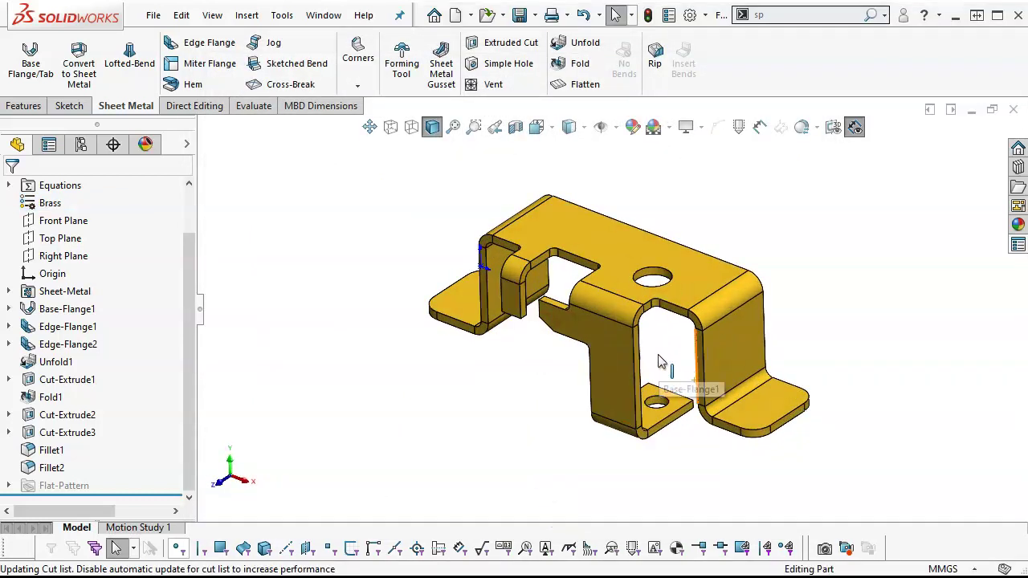
# Step: Examine the mechanical and thermal properties of the assigned brass material, close its definition and show the clip in isometric view
pyautogui.rightClick(57, 205)
pyautogui.click(94, 216)
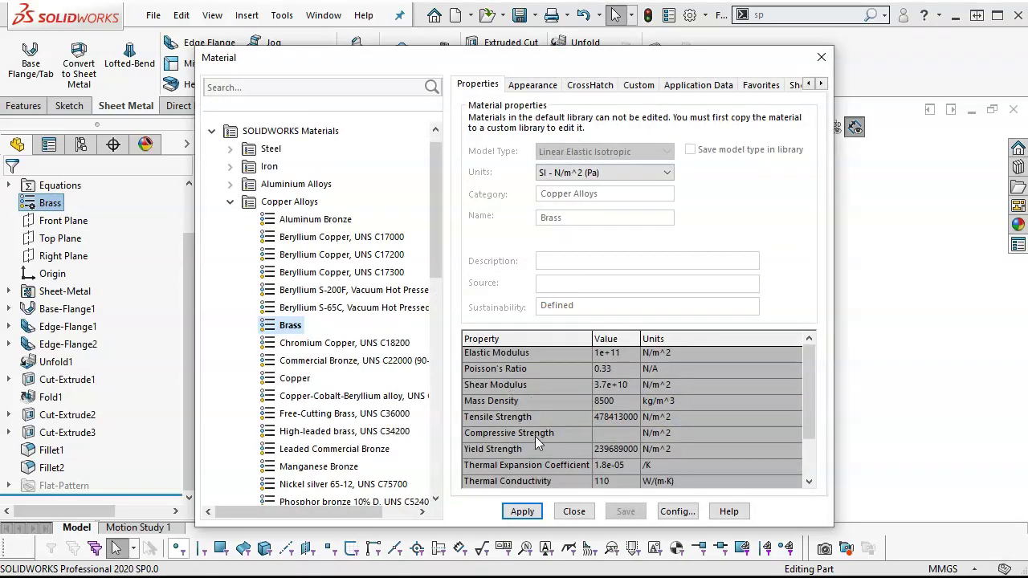
pyautogui.scroll(-1, 520, 355)
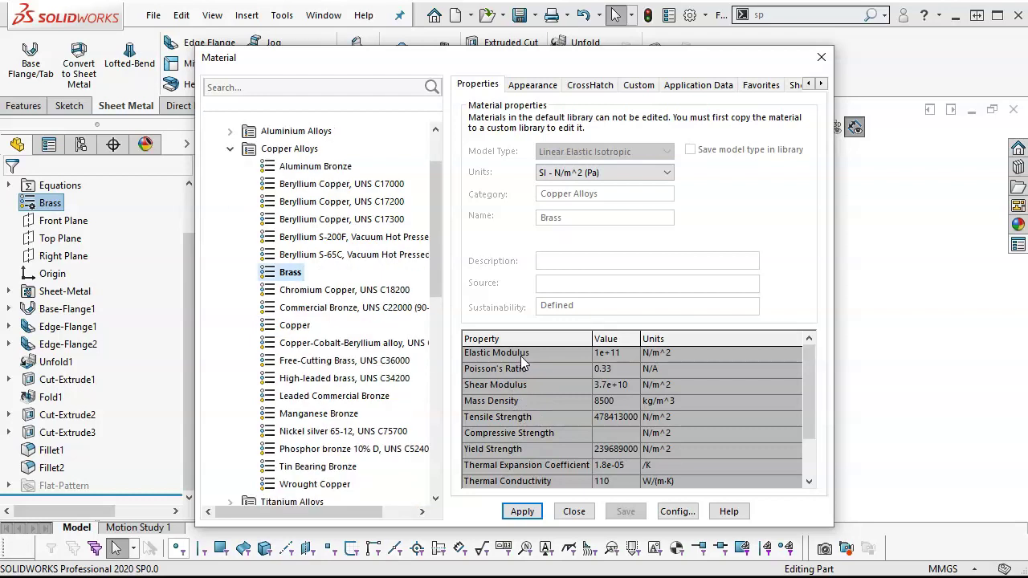
pyautogui.moveTo(808, 389)
pyautogui.mouseDown()
pyautogui.moveTo(810, 420)
pyautogui.moveTo(811, 389)
pyautogui.mouseUp()
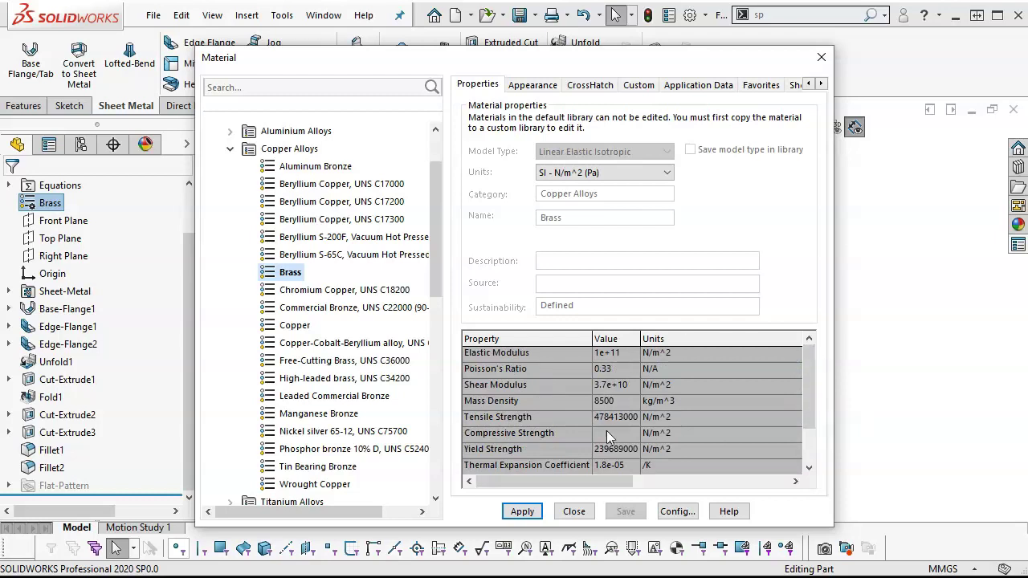
pyautogui.click(579, 513)
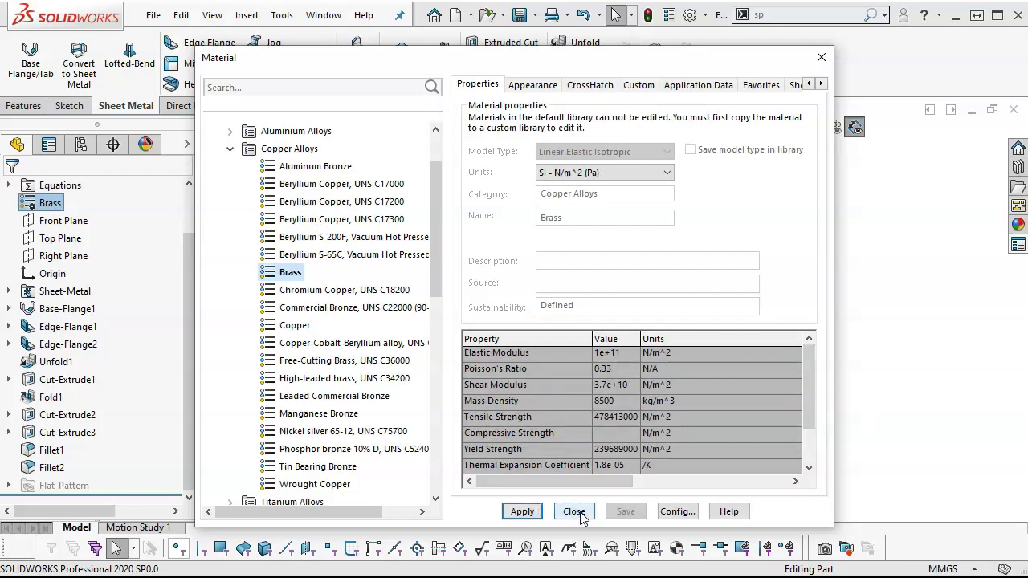
pyautogui.click(576, 514)
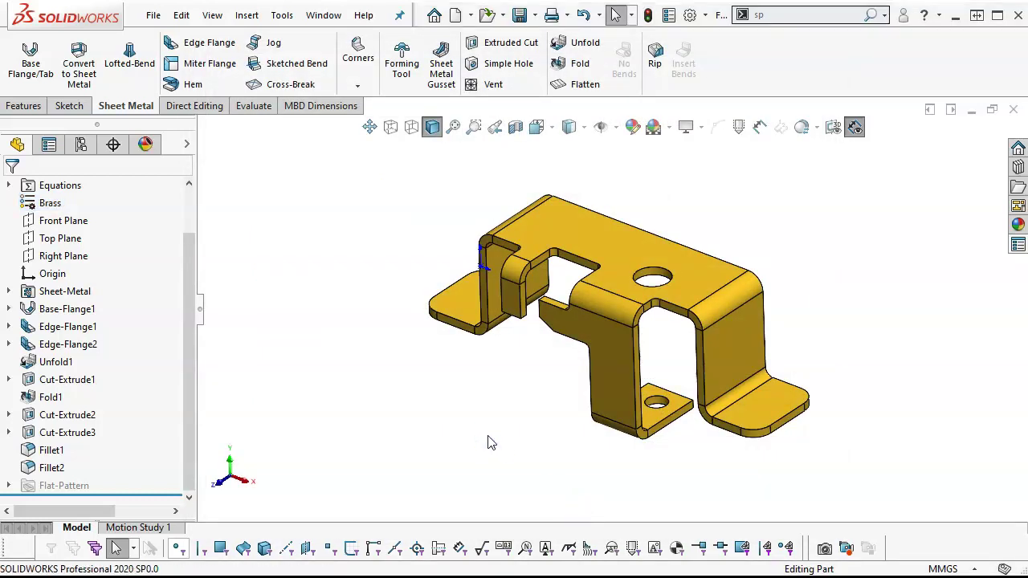
pyautogui.hotkey('ctrl', '7')
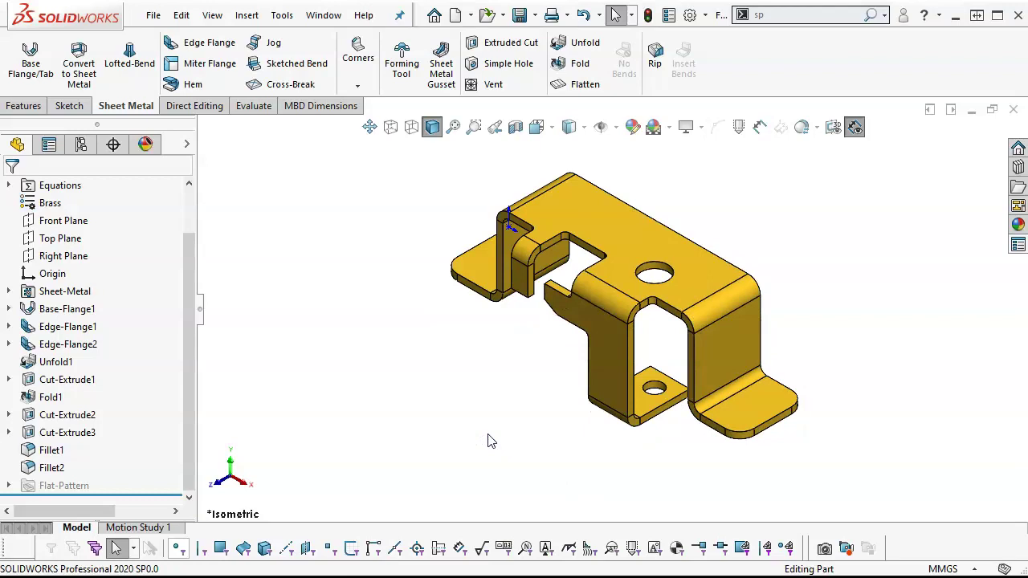